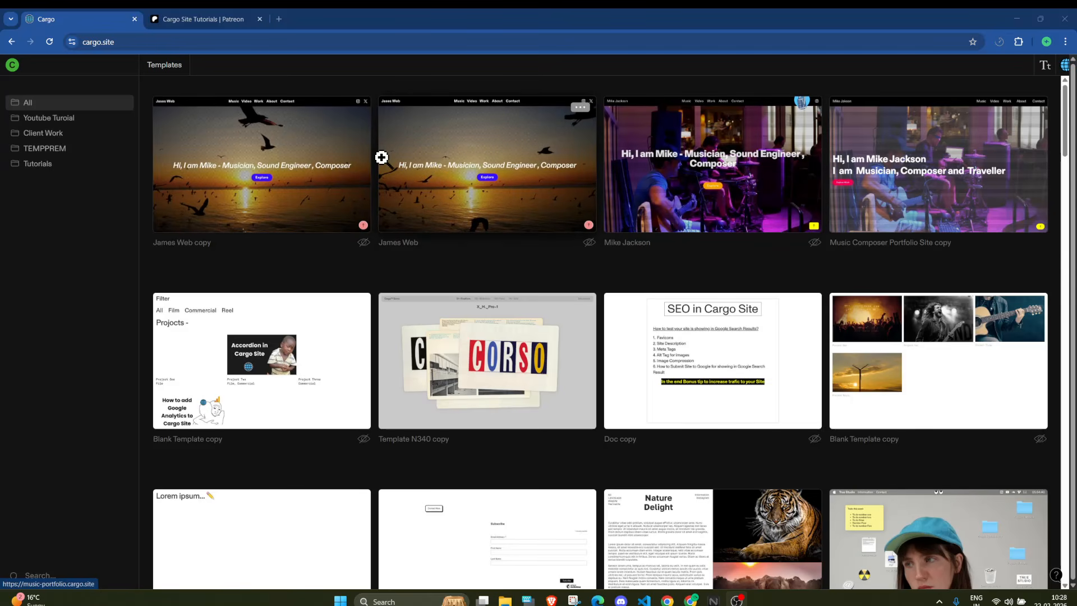
Create a new site from the Blank Template in the blank templates collection.
{"action": "left_click", "coordinate": [176, 65]}
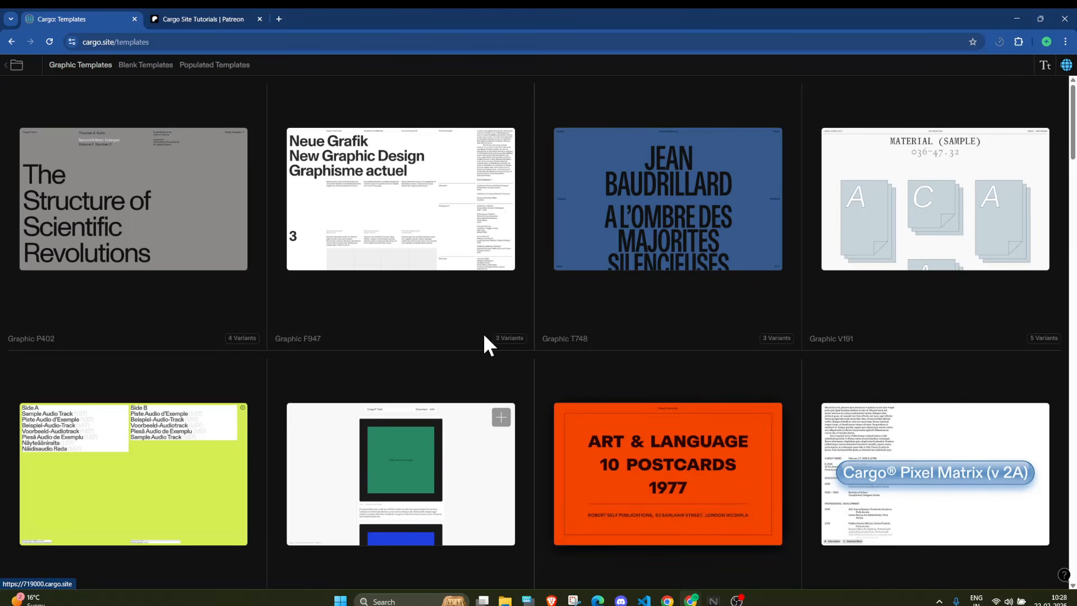
{"action": "left_click", "coordinate": [161, 70]}
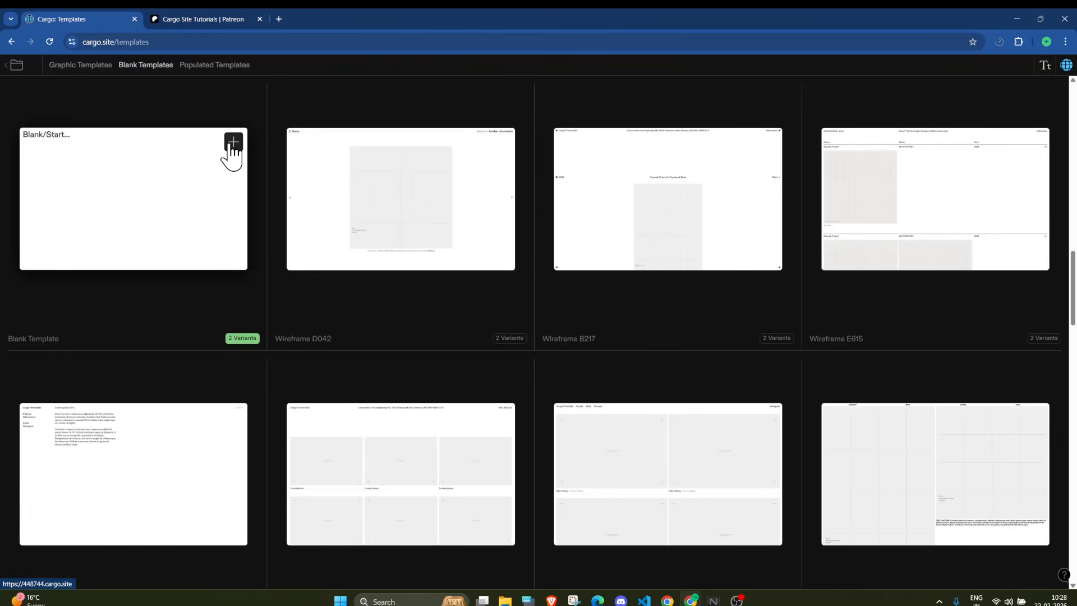
{"action": "left_click", "coordinate": [231, 144]}
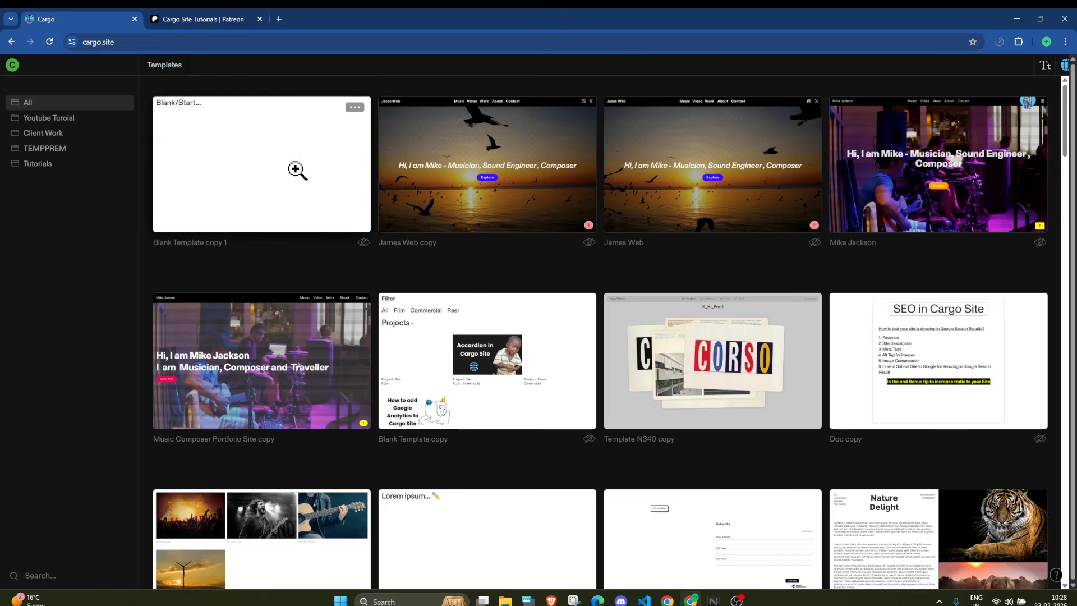
Open the new site's live address and check it in an incognito window, closing that window when done.
{"action": "left_click", "coordinate": [223, 248]}
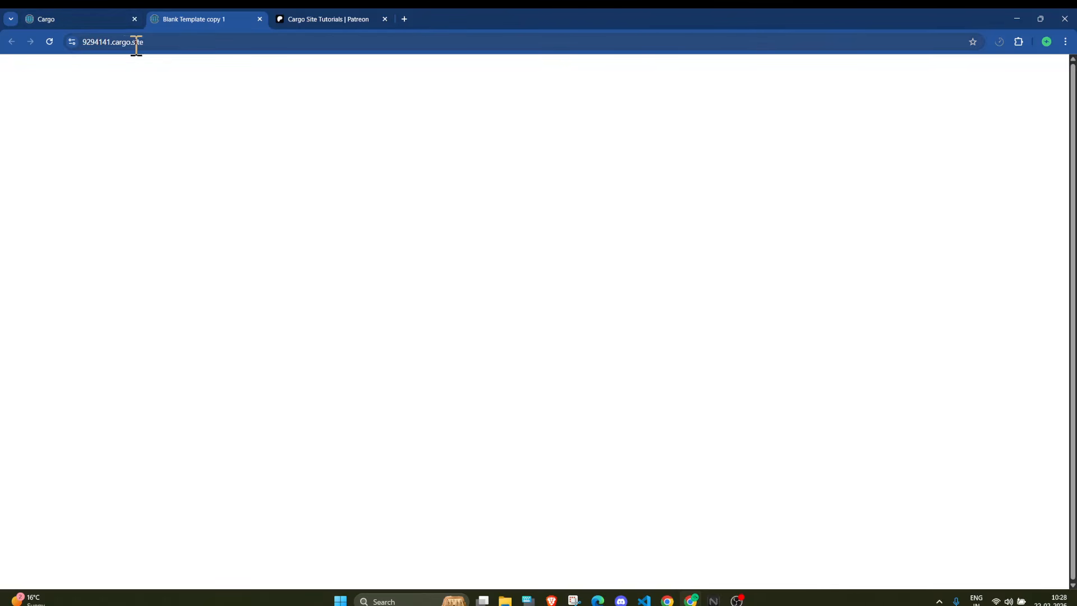
{"action": "left_click", "coordinate": [168, 43]}
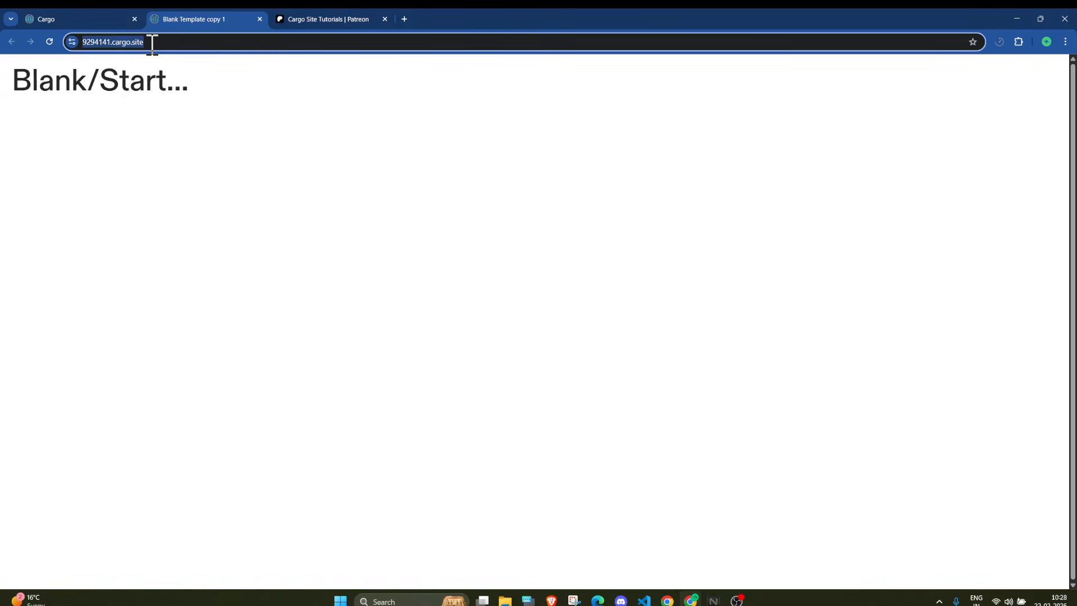
{"action": "key", "text": "ctrl+c"}
{"action": "key", "text": "ctrl+shift+n"}
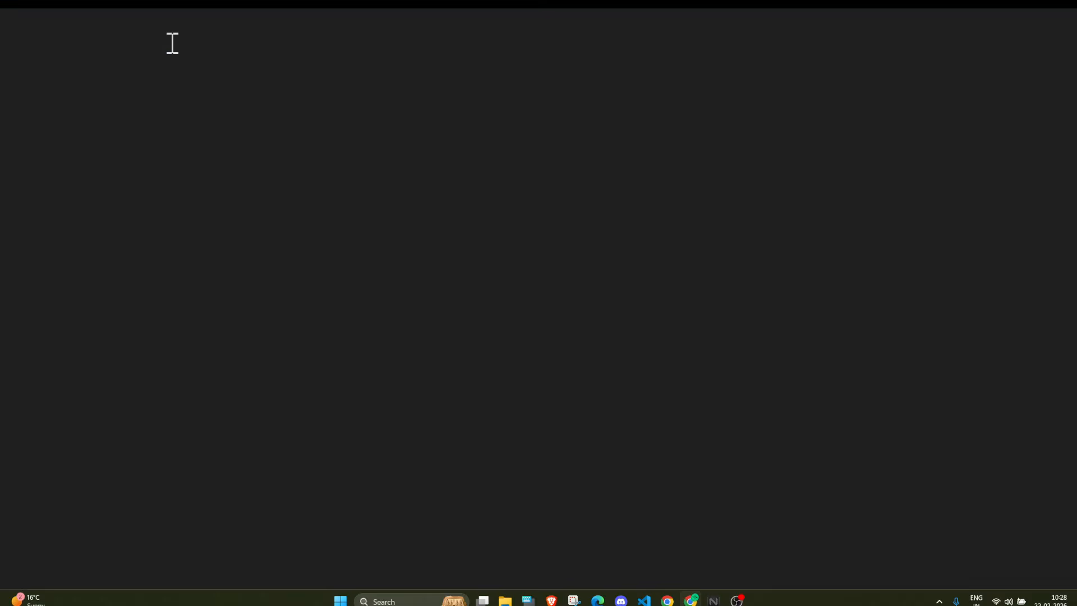
{"action": "key", "text": "ctrl+v"}
{"action": "key", "text": "Return"}
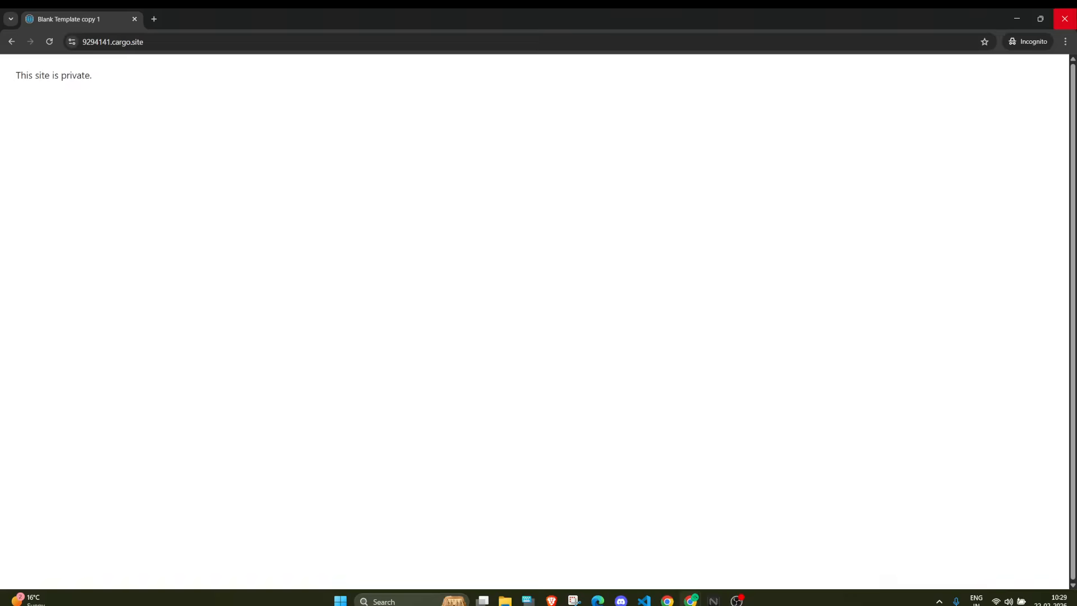
{"action": "left_click", "coordinate": [1065, 18]}
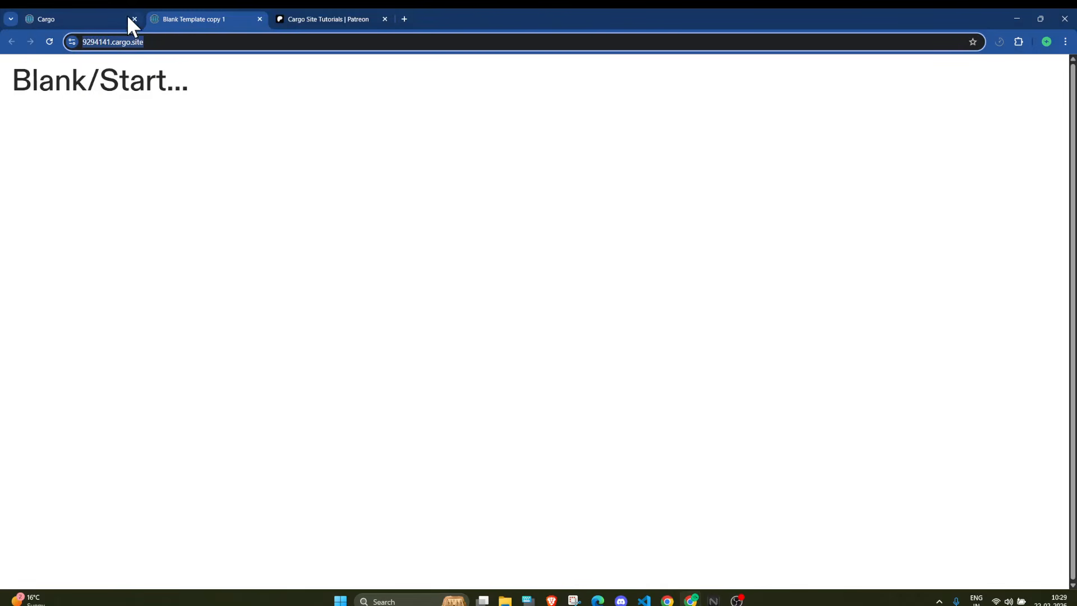
Duplicate the Blank Template copy 1 site from the site overview.
{"action": "left_click", "coordinate": [94, 19]}
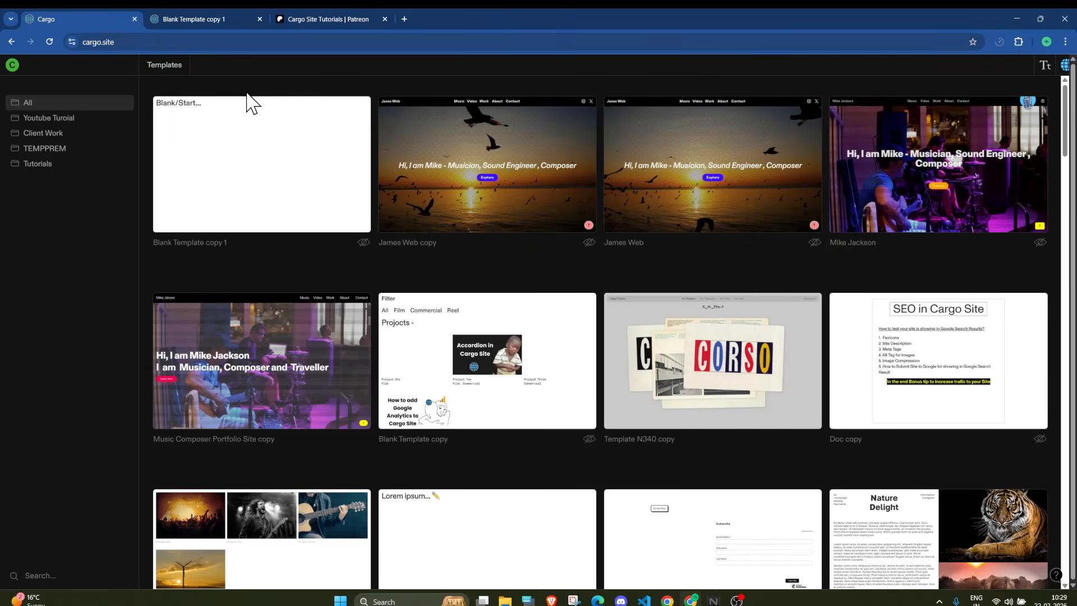
{"action": "left_click", "coordinate": [356, 107]}
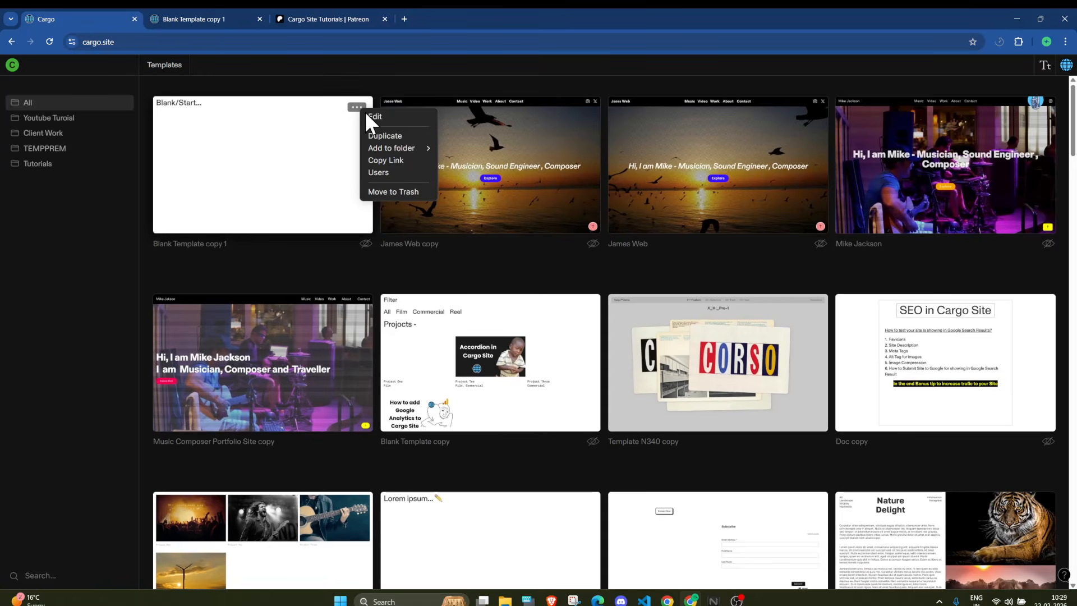
{"action": "left_click", "coordinate": [390, 135]}
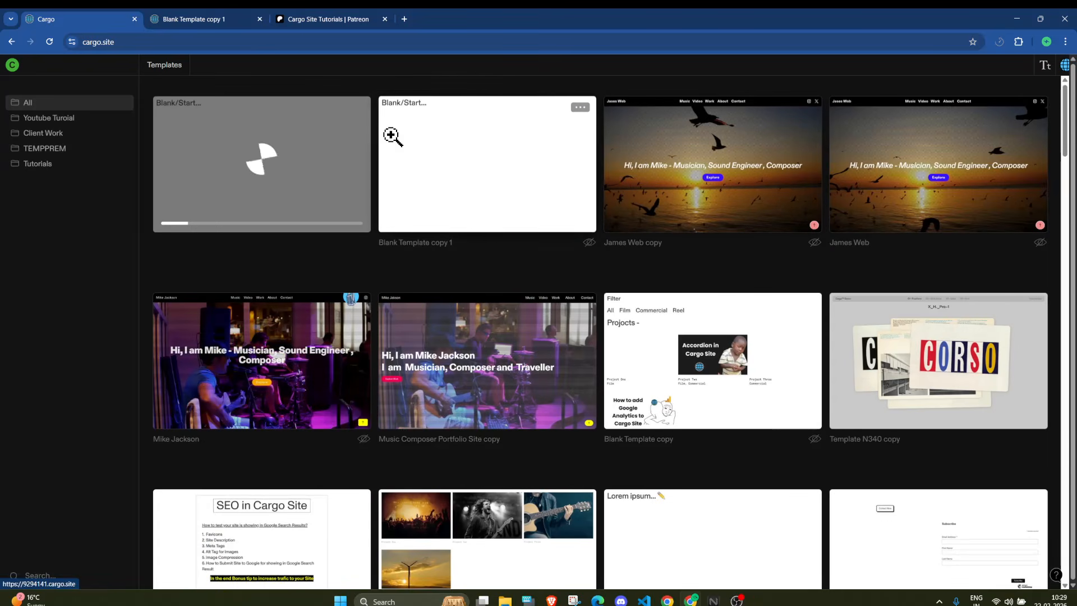
Examine the options of the Blank Template copy 1 site, including folder assignment and the roles for invited users.
{"action": "left_click", "coordinate": [580, 107]}
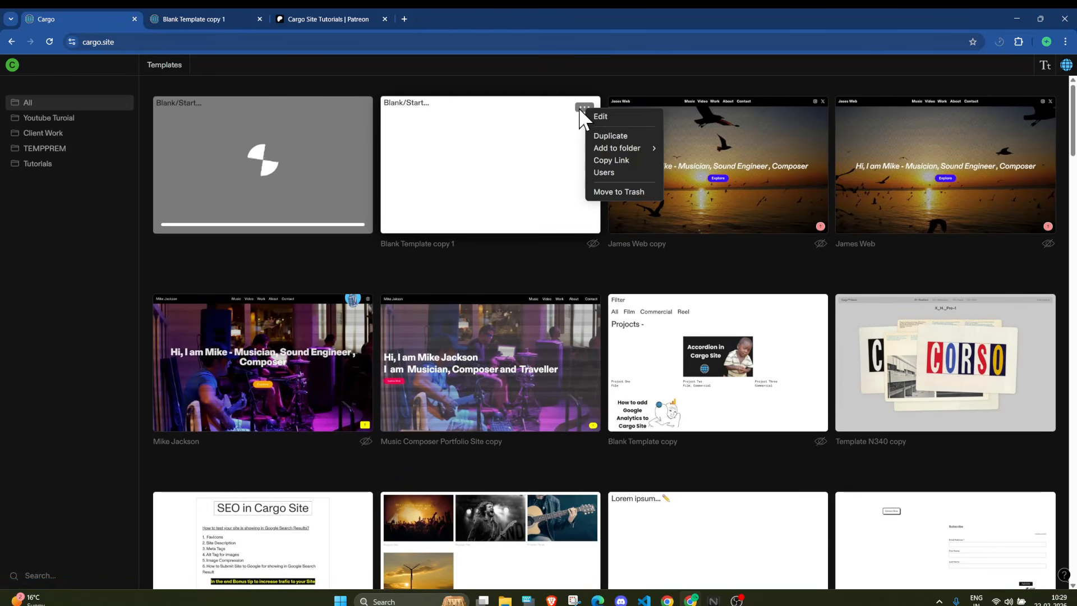
{"action": "mouse_move", "coordinate": [614, 149]}
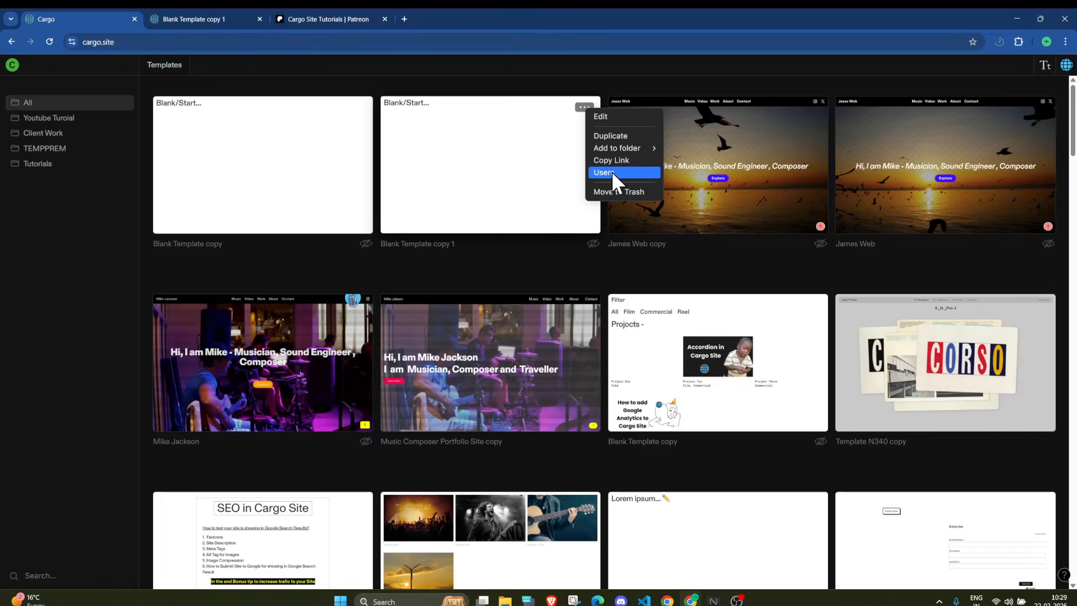
{"action": "left_click", "coordinate": [611, 170]}
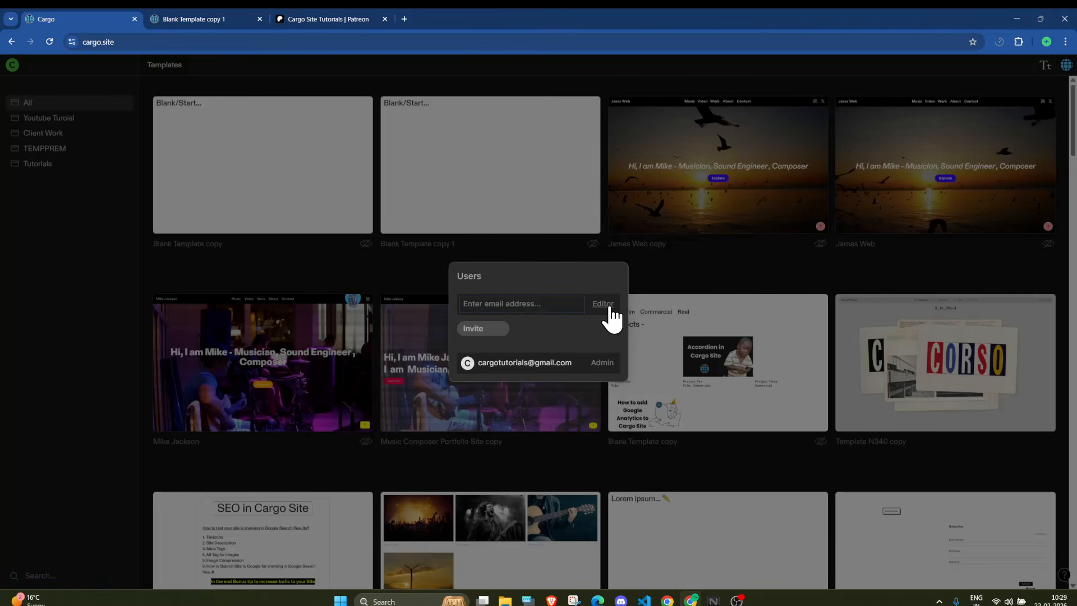
{"action": "left_click", "coordinate": [610, 305]}
{"action": "left_click", "coordinate": [385, 273]}
{"action": "left_click", "coordinate": [717, 278]}
{"action": "left_click", "coordinate": [584, 107]}
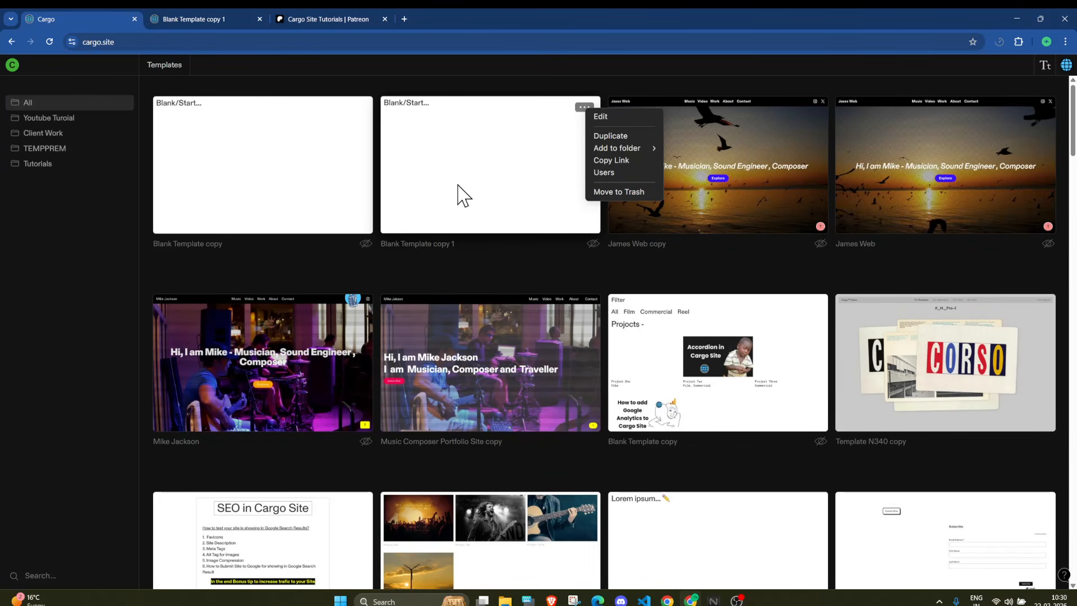
Move the duplicated blank site to the trash and open the account options.
{"action": "left_click", "coordinate": [357, 107]}
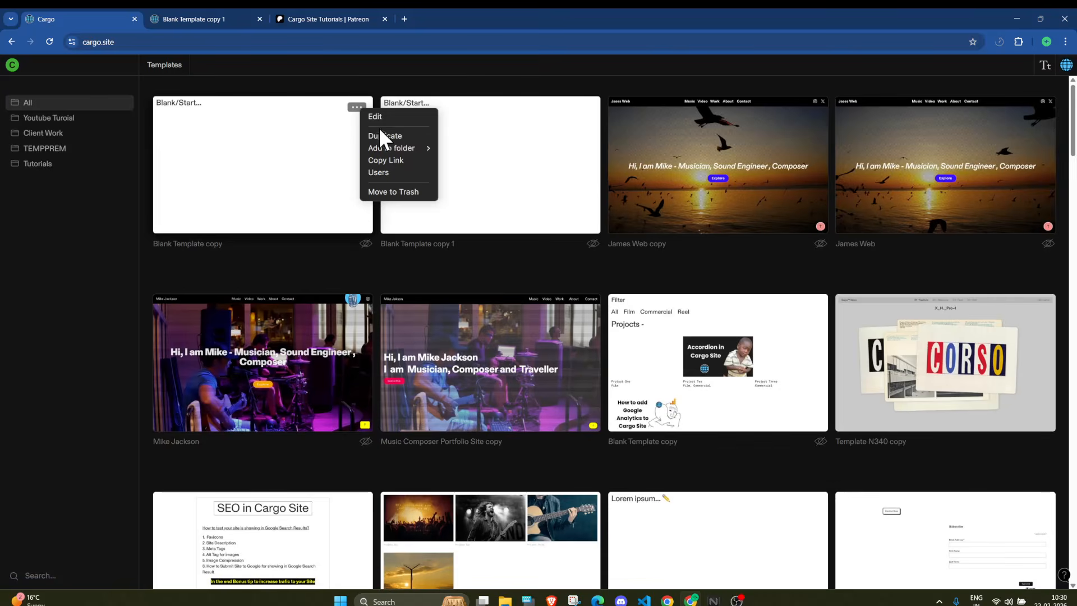
{"action": "left_click", "coordinate": [399, 193]}
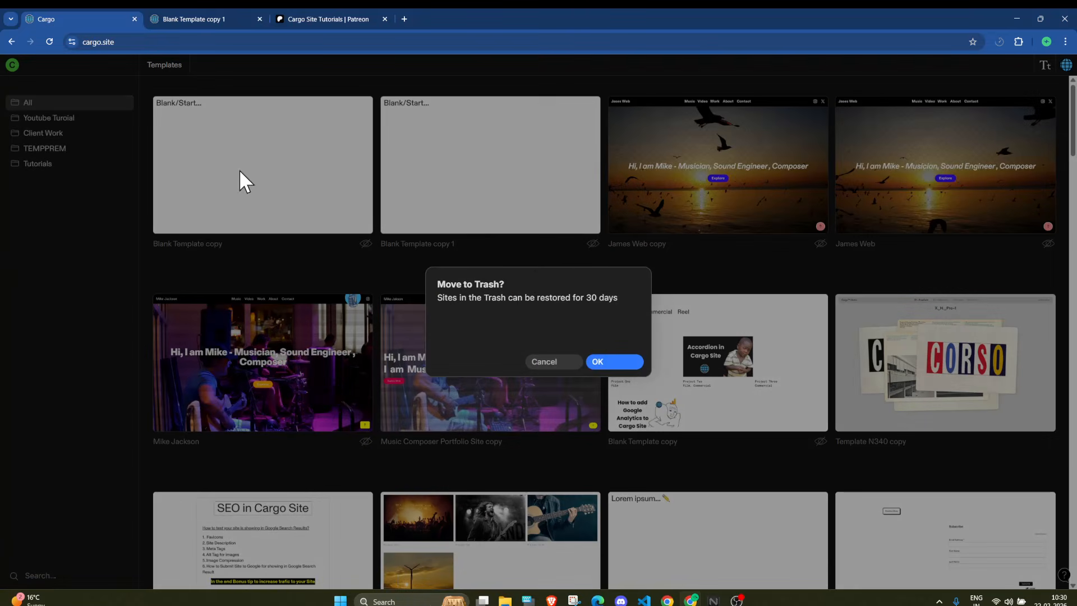
{"action": "left_click", "coordinate": [606, 363]}
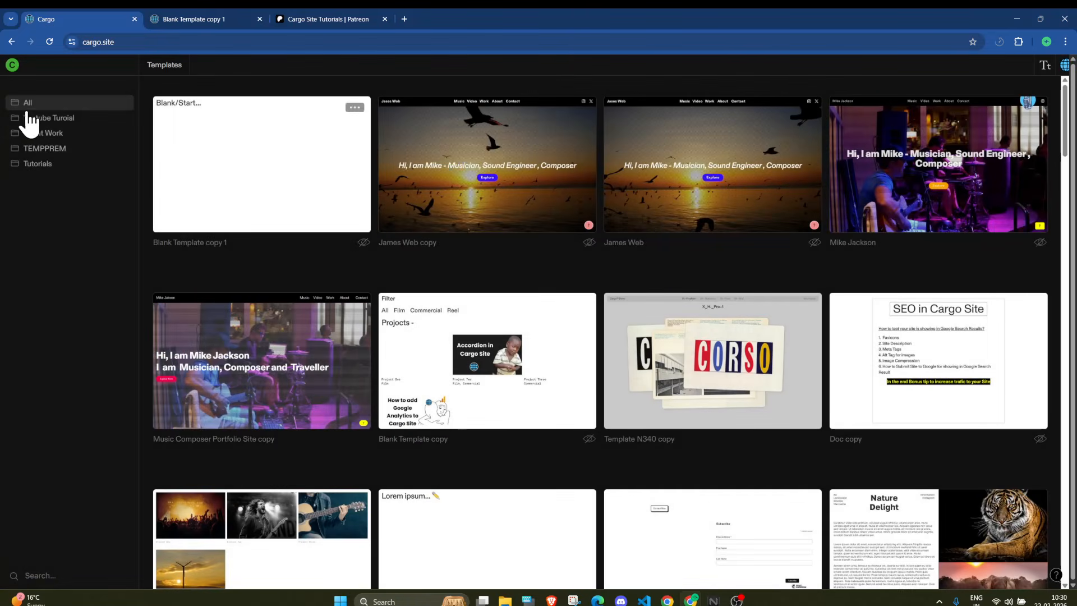
{"action": "left_click", "coordinate": [9, 63]}
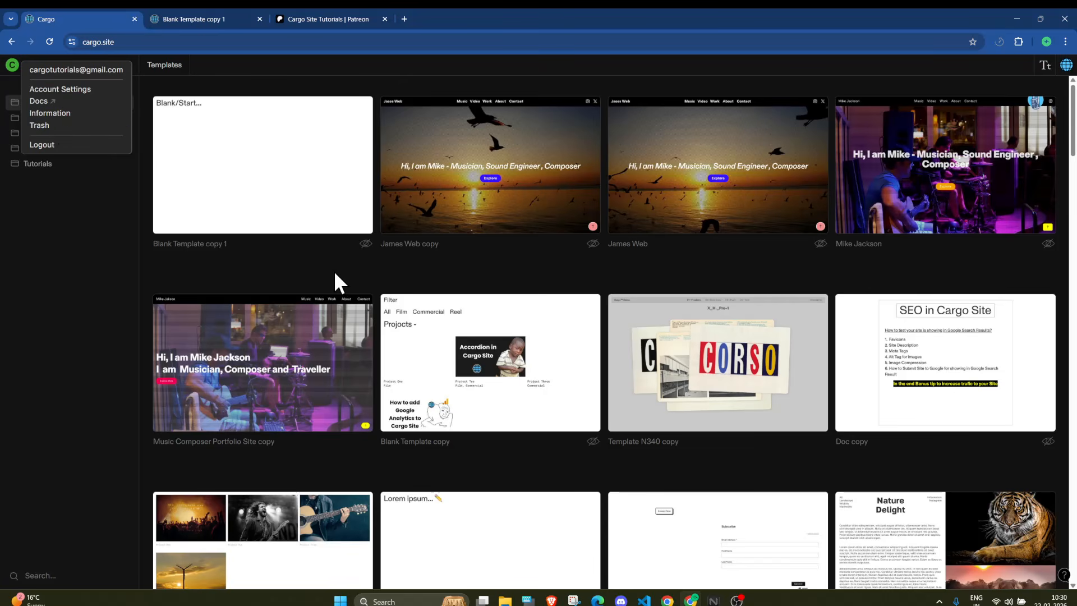
Open the Blank Template copy 1 site for editing and review the options of its Home page in the page list.
{"action": "left_click", "coordinate": [356, 107]}
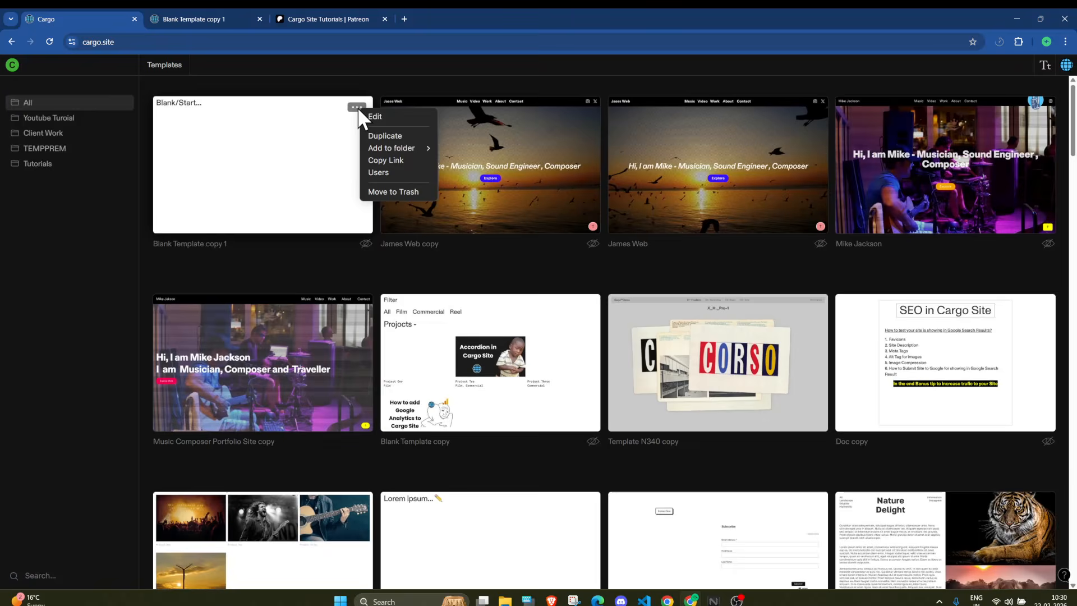
{"action": "left_click", "coordinate": [395, 117]}
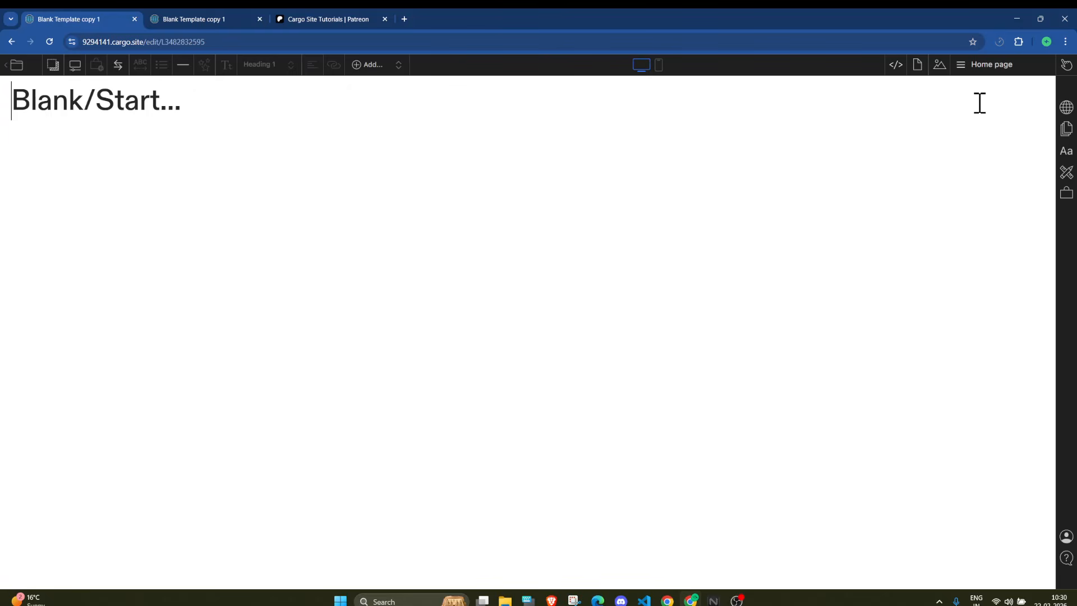
{"action": "left_click", "coordinate": [984, 66]}
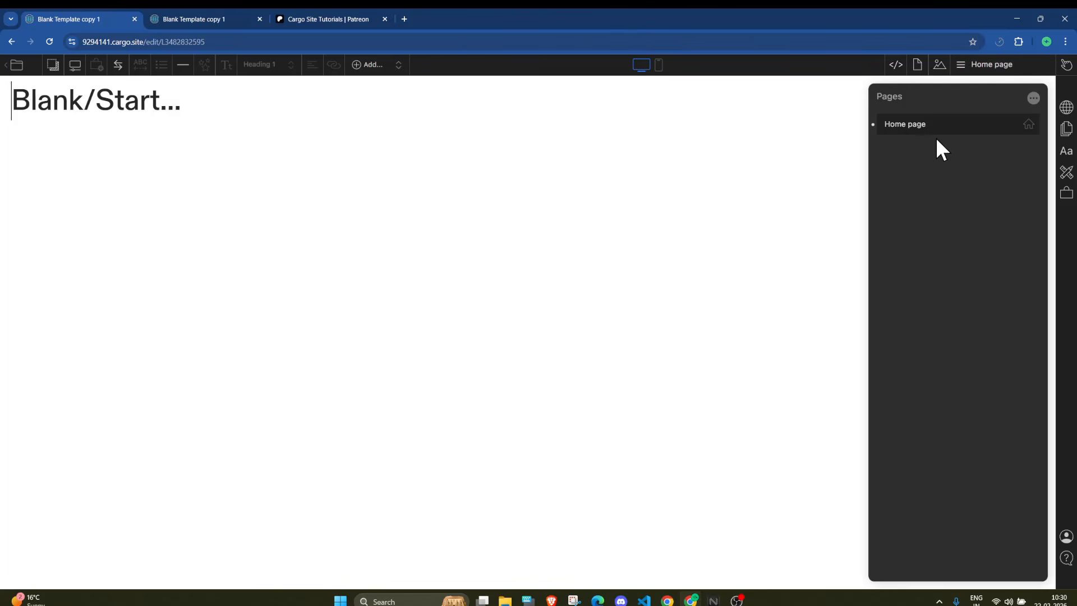
{"action": "left_click", "coordinate": [981, 66]}
{"action": "left_click", "coordinate": [976, 66]}
{"action": "left_click", "coordinate": [1013, 124]}
{"action": "left_click", "coordinate": [1012, 124]}
{"action": "mouse_move", "coordinate": [954, 178]}
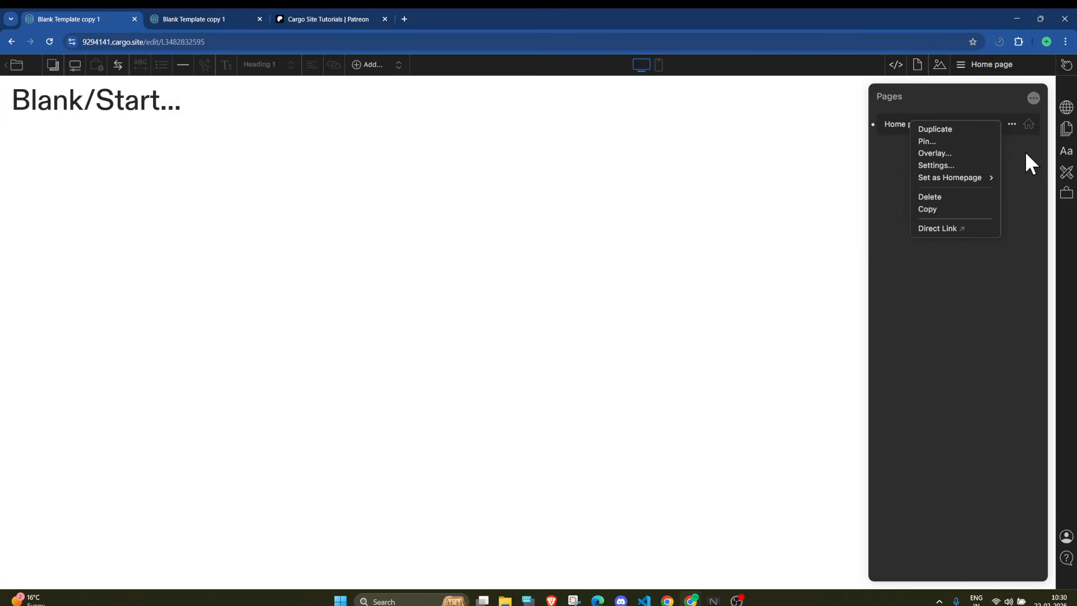
Add a new page to the site and name it New Home.
{"action": "left_click", "coordinate": [1033, 97]}
{"action": "left_click", "coordinate": [998, 102]}
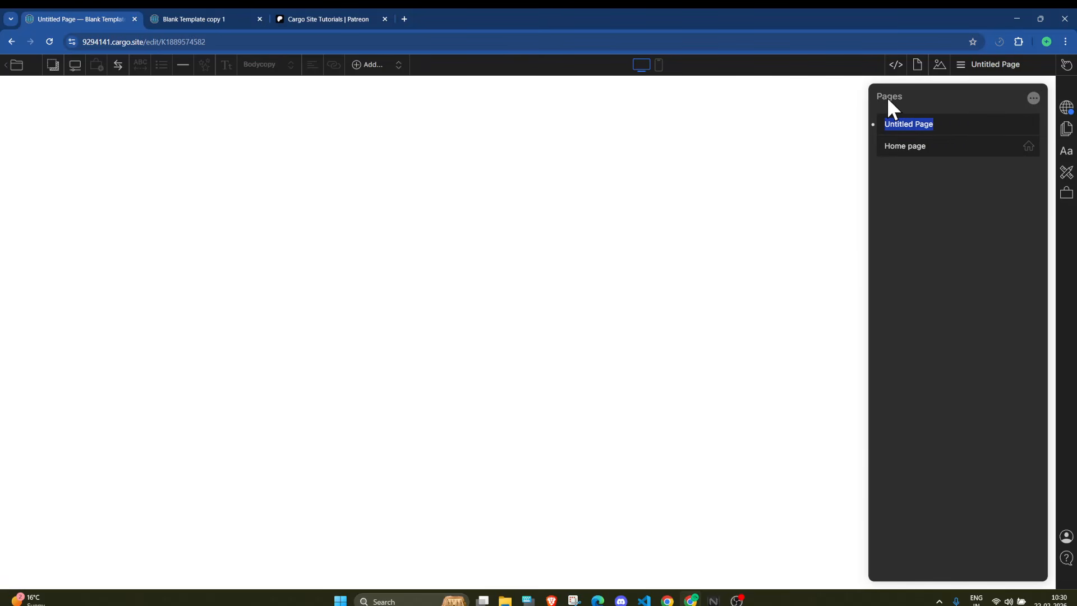
{"action": "type", "text": "New Home"}
{"action": "key", "text": "Return"}
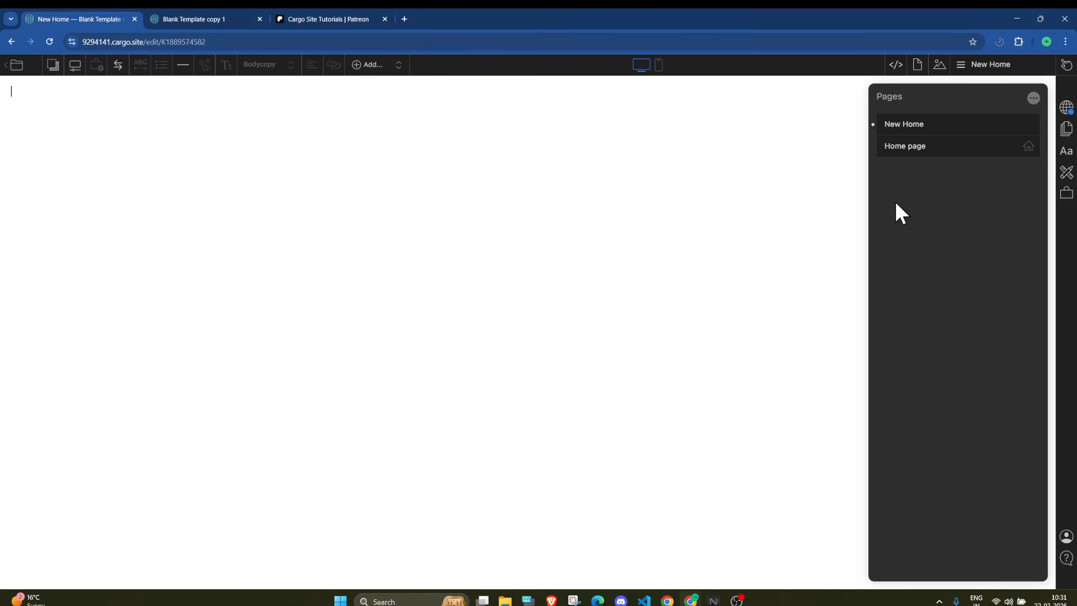
{"action": "double_click", "coordinate": [900, 124]}
Try to set the New Home page as the homepage for desktop and mobile.
{"action": "left_click", "coordinate": [1030, 123]}
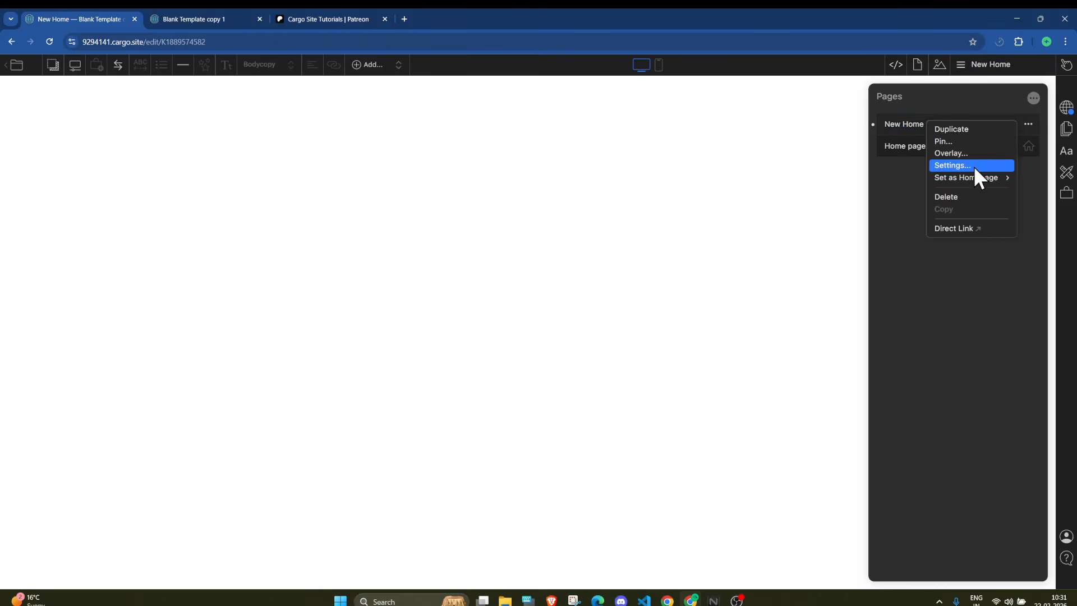
{"action": "mouse_move", "coordinate": [972, 175]}
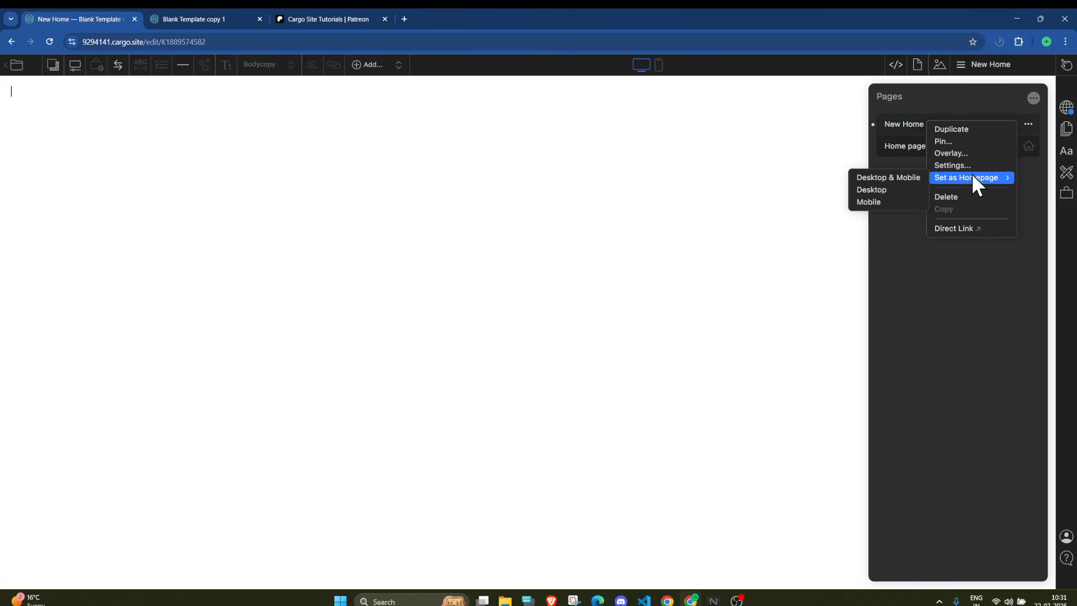
{"action": "left_click", "coordinate": [888, 177]}
Add the text "This is new home" to the New Home page and make it the homepage for desktop and mobile.
{"action": "left_click", "coordinate": [153, 169]}
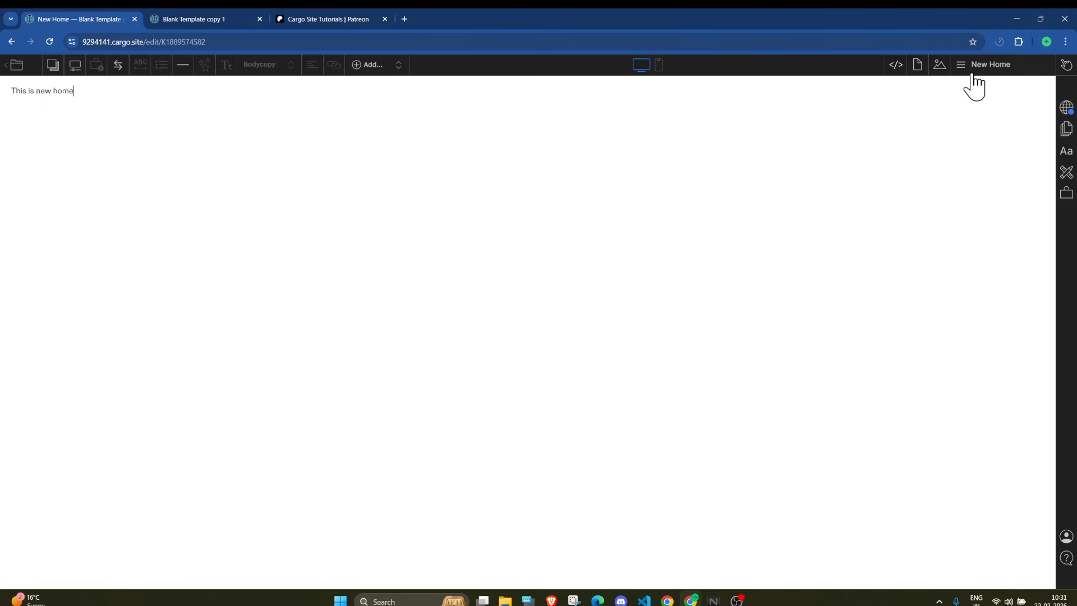
{"action": "left_click", "coordinate": [996, 73]}
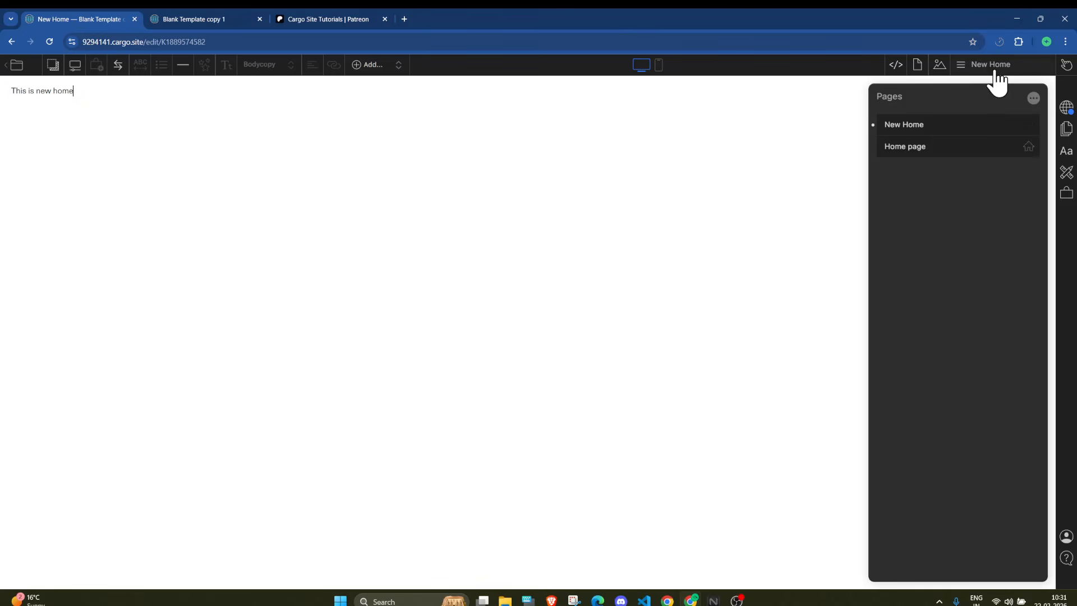
{"action": "left_click", "coordinate": [1028, 124]}
{"action": "mouse_move", "coordinate": [972, 176]}
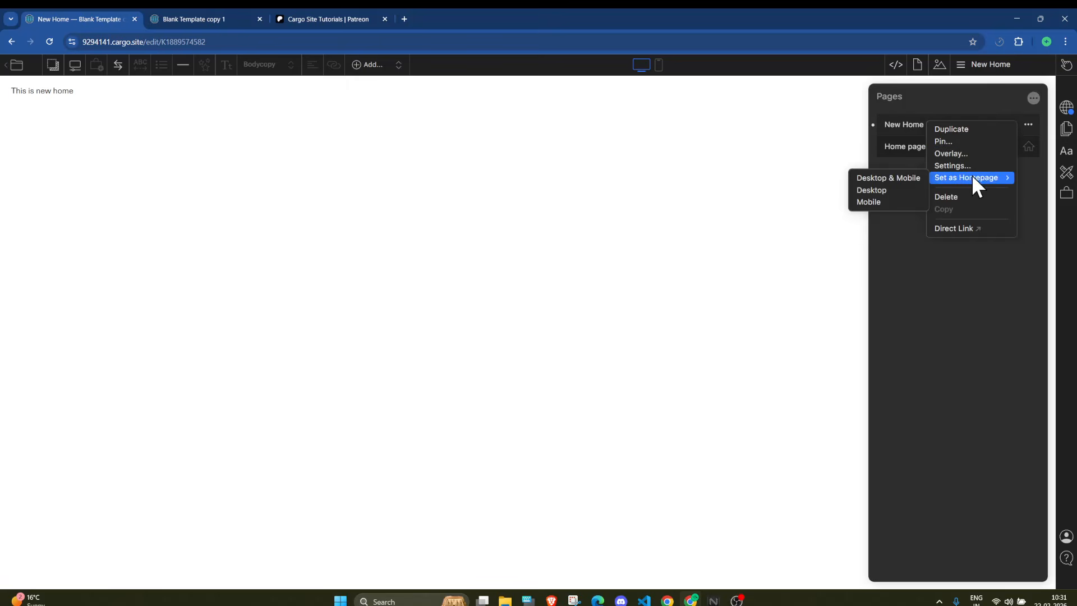
{"action": "left_click", "coordinate": [879, 177]}
{"action": "left_click", "coordinate": [414, 175]}
Reload the live site to check which homepage it shows, and return to the editor.
{"action": "left_click", "coordinate": [150, 18]}
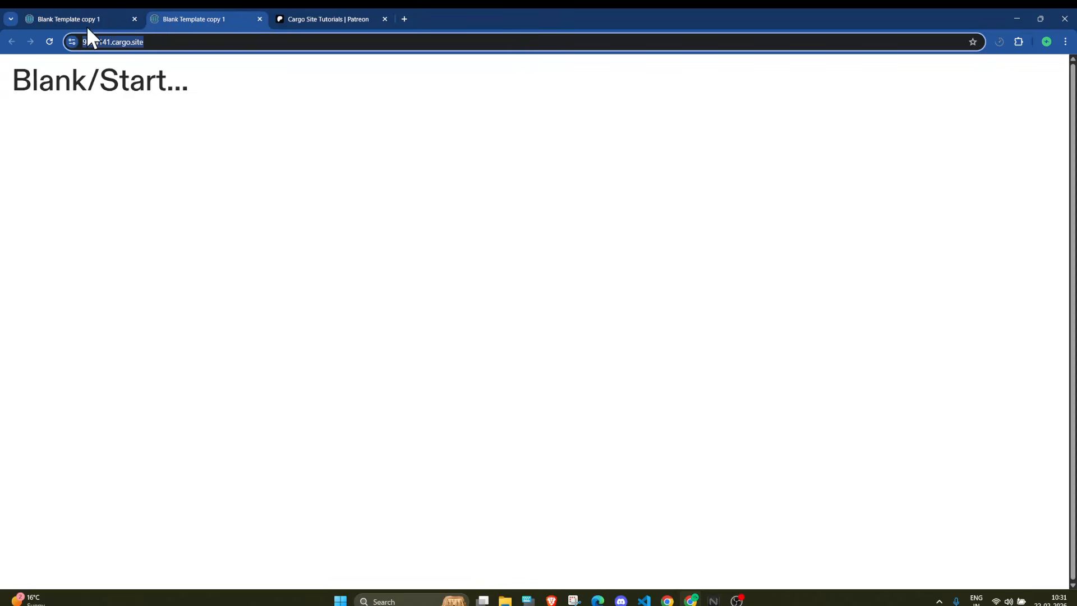
{"action": "left_click", "coordinate": [43, 45]}
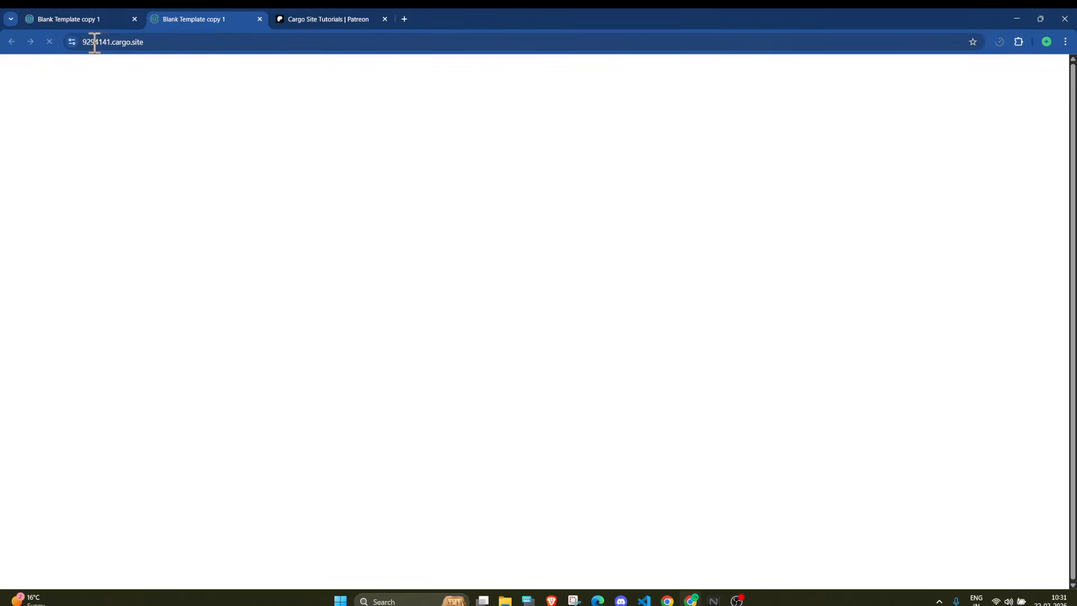
{"action": "left_click", "coordinate": [66, 18]}
Publish the site changes, reload the live site to check its homepage, and return to the editor.
{"action": "left_click", "coordinate": [1066, 107]}
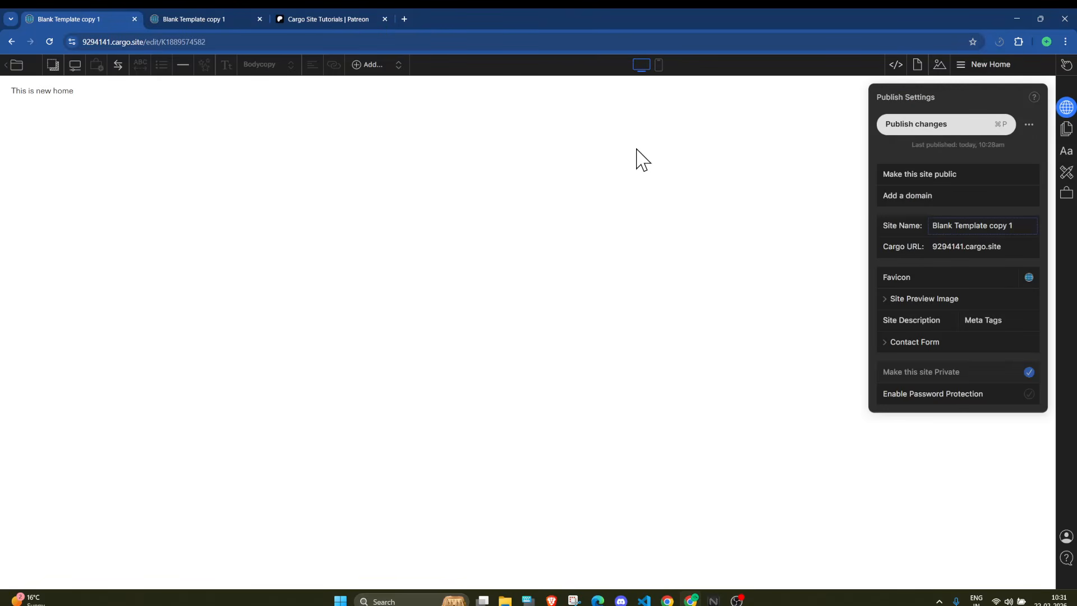
{"action": "left_click", "coordinate": [917, 125]}
{"action": "left_click", "coordinate": [222, 9]}
{"action": "left_click", "coordinate": [50, 42]}
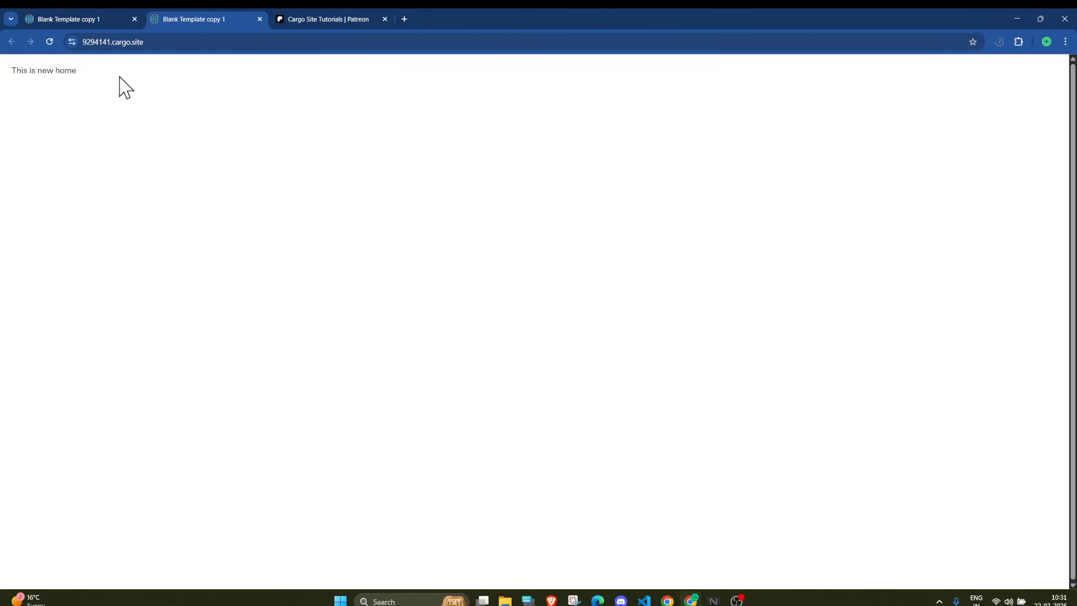
{"action": "left_click", "coordinate": [96, 11]}
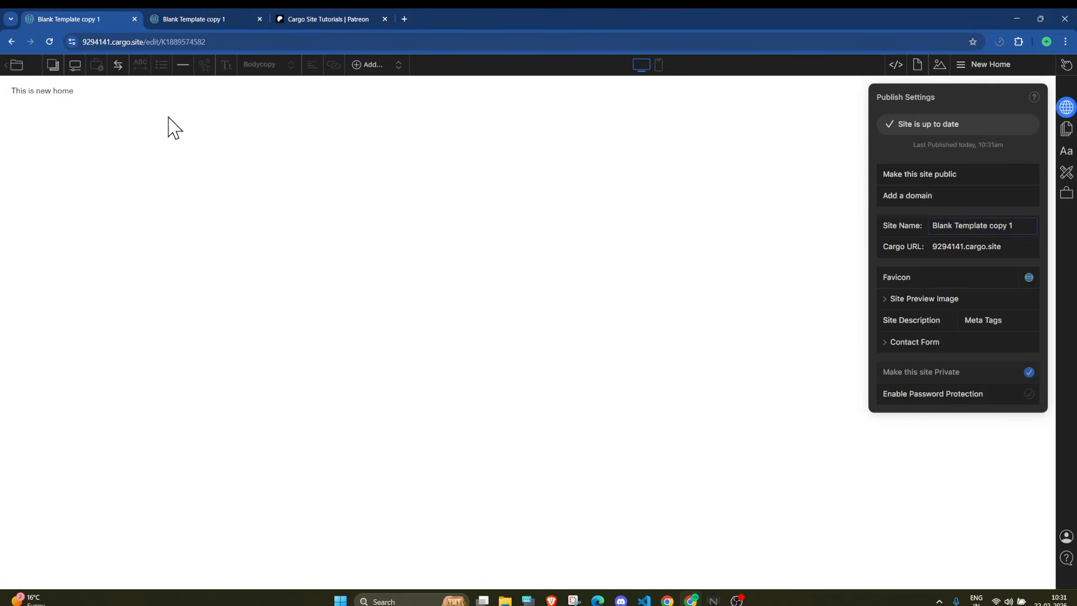
Append "adsgbhjasdvdj" to the text on the New Home page, preview the draft and return to the editor.
{"action": "left_click", "coordinate": [178, 102]}
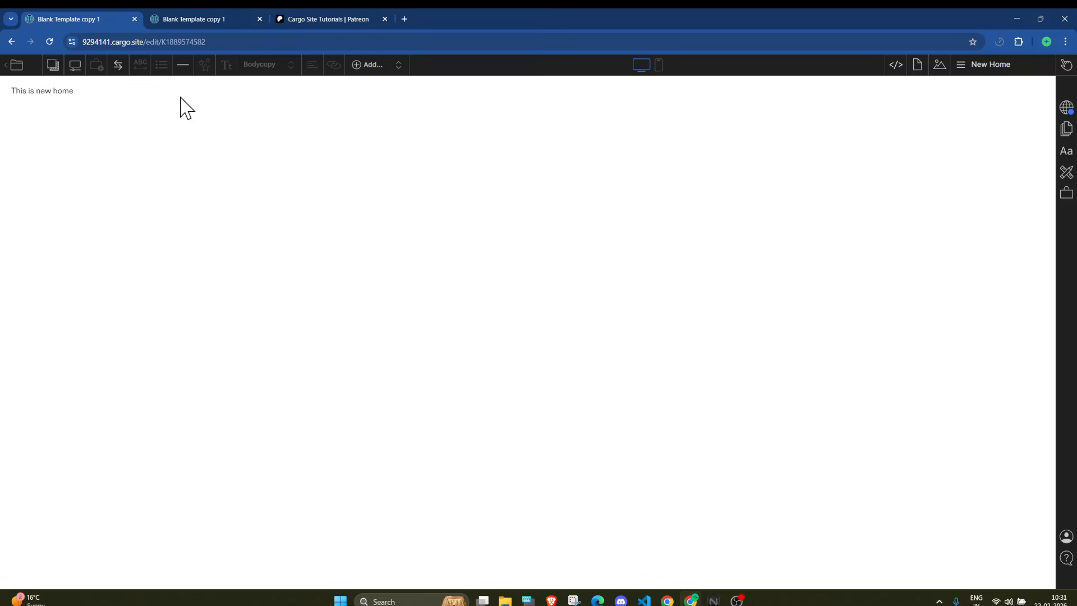
{"action": "type", "text": "adsgbhjasdvdj"}
{"action": "mouse_move", "coordinate": [1068, 67]}
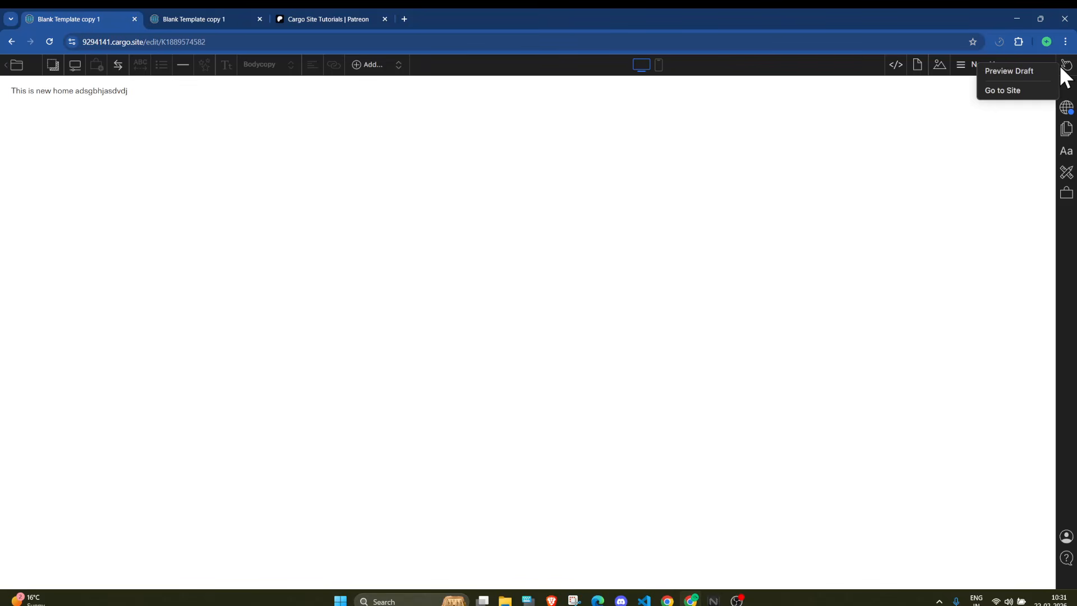
{"action": "left_click", "coordinate": [1009, 71]}
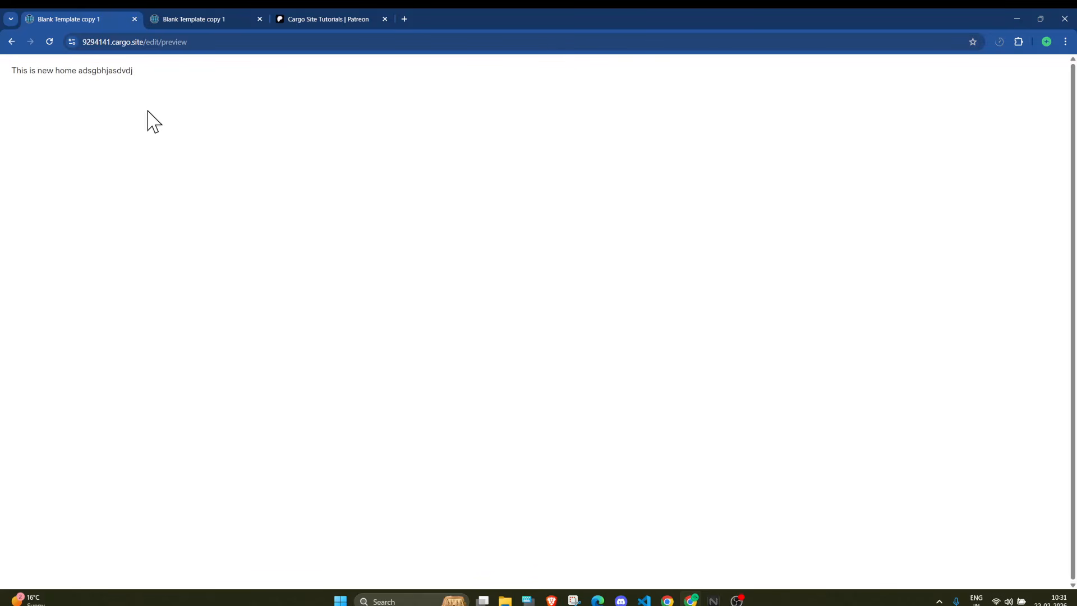
{"action": "key", "text": "Escape"}
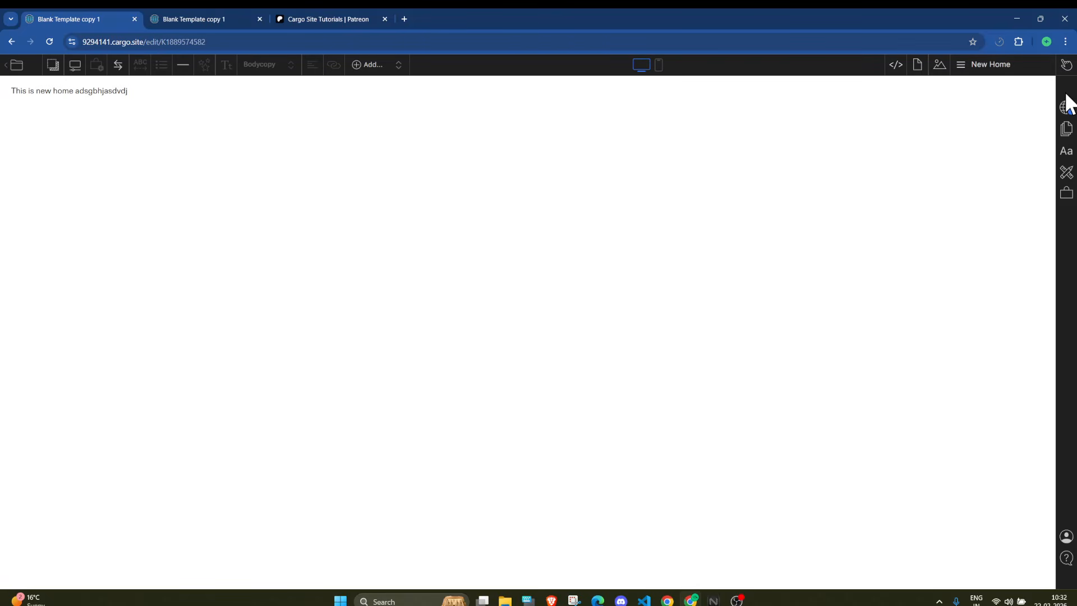
{"action": "left_click", "coordinate": [1002, 67]}
{"action": "left_click", "coordinate": [990, 73]}
Examine the yearly and monthly subscription options and promo code entry for making the site public, and close them without paying.
{"action": "left_click", "coordinate": [1066, 108]}
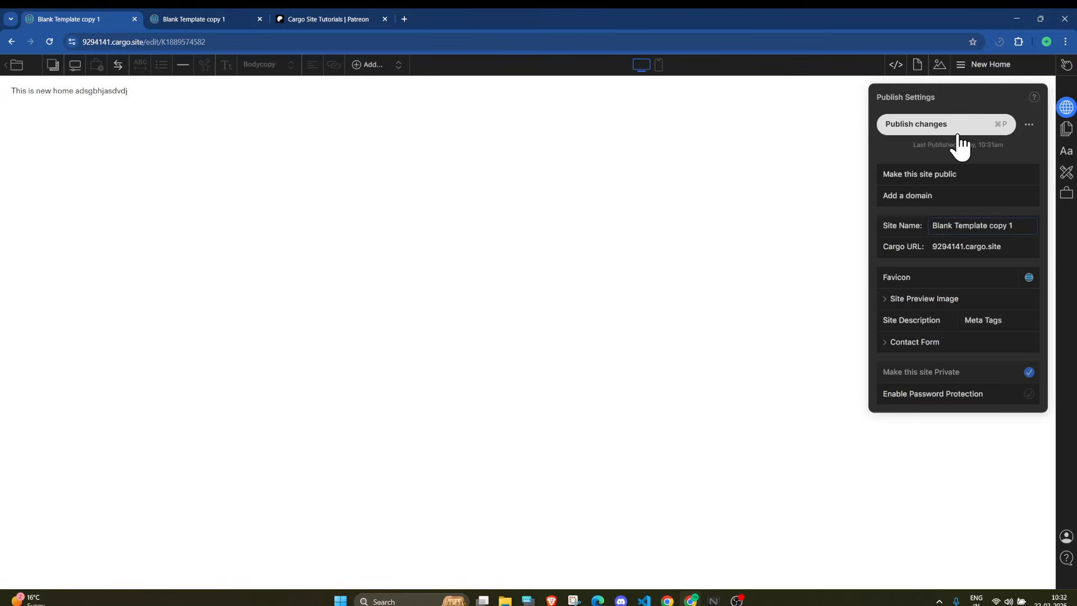
{"action": "left_click", "coordinate": [932, 173]}
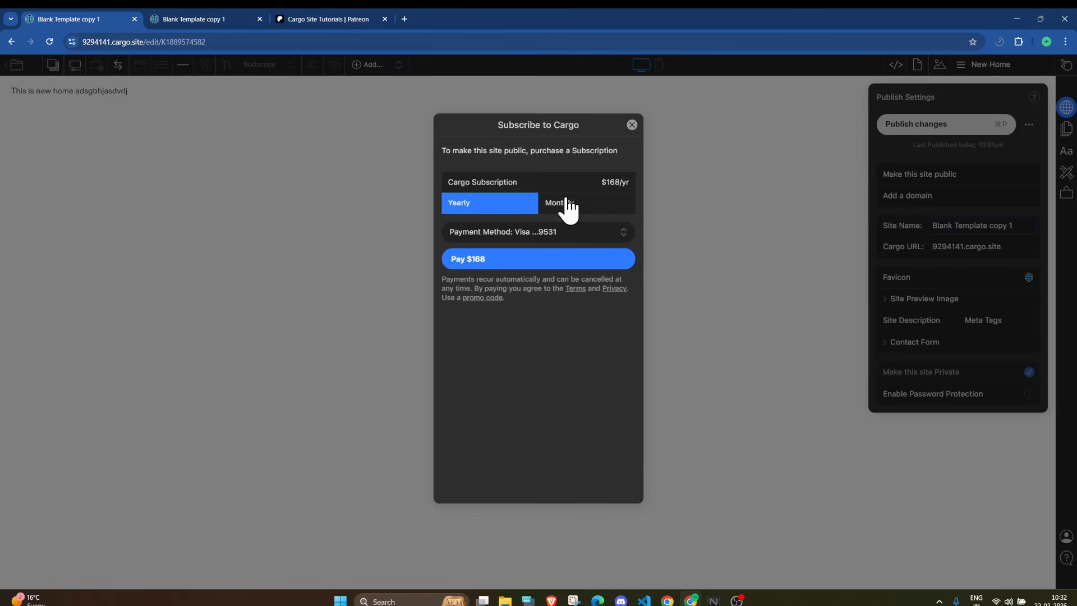
{"action": "left_click", "coordinate": [565, 208]}
{"action": "left_click", "coordinate": [460, 210]}
{"action": "left_click", "coordinate": [600, 212]}
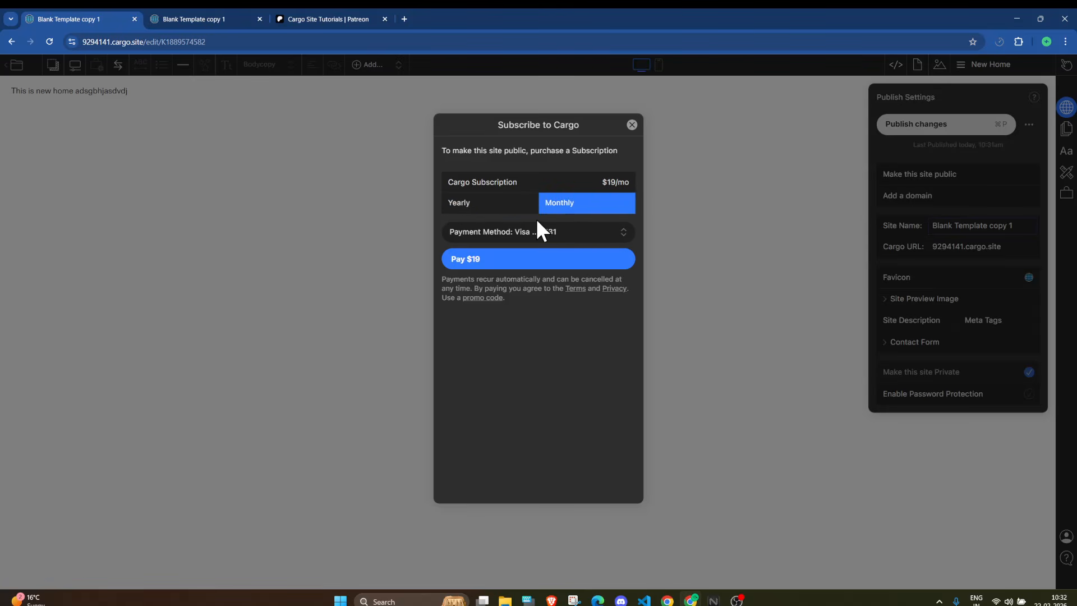
{"action": "left_click", "coordinate": [489, 299]}
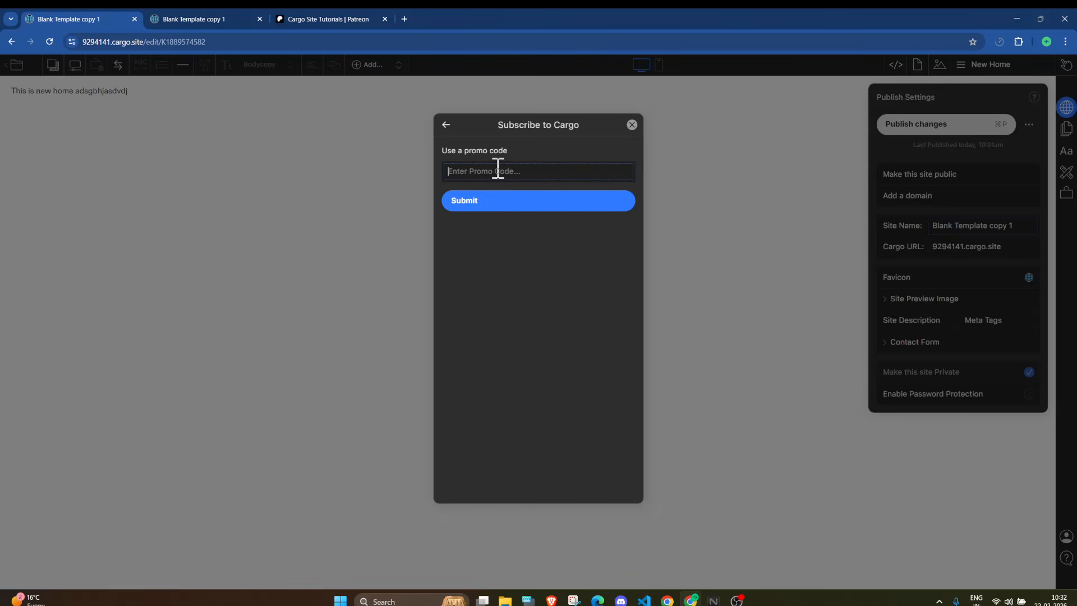
{"action": "left_click", "coordinate": [446, 125]}
{"action": "left_click", "coordinate": [632, 126]}
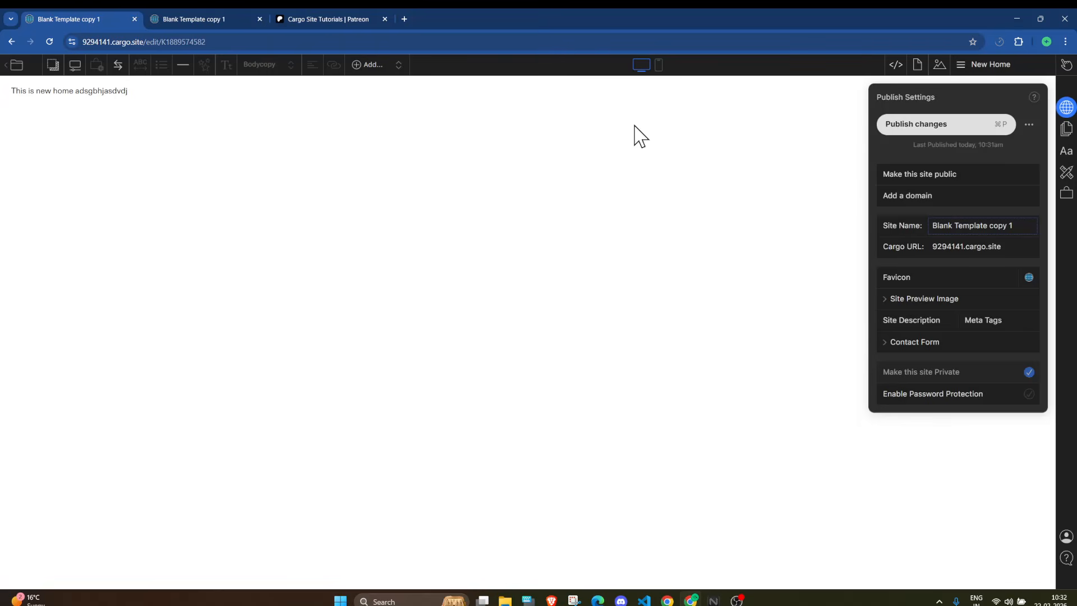
Search for the new domain "asdhjavbsdjhasd", view the purchase form for its .com version and return to the domain options.
{"action": "left_click", "coordinate": [916, 196]}
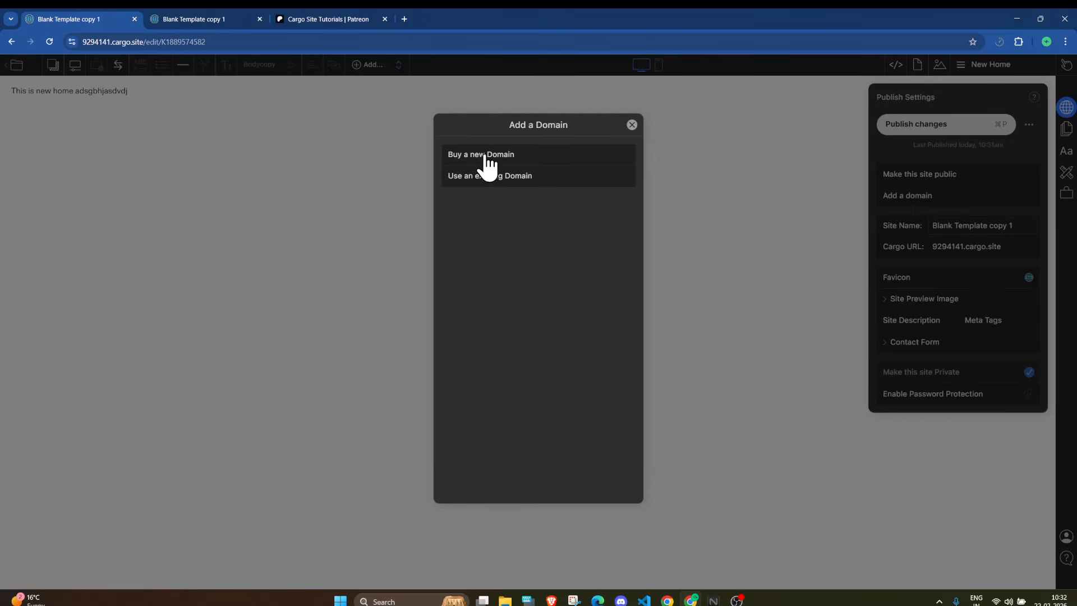
{"action": "left_click", "coordinate": [486, 157]}
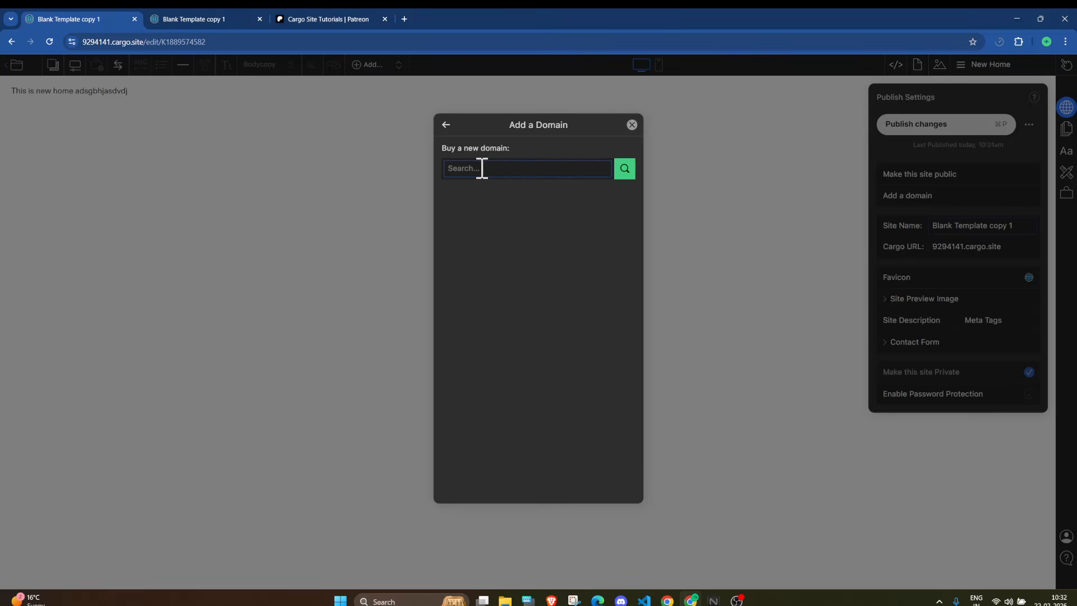
{"action": "type", "text": "asdhjavbsdjhasd"}
{"action": "left_click", "coordinate": [633, 175]}
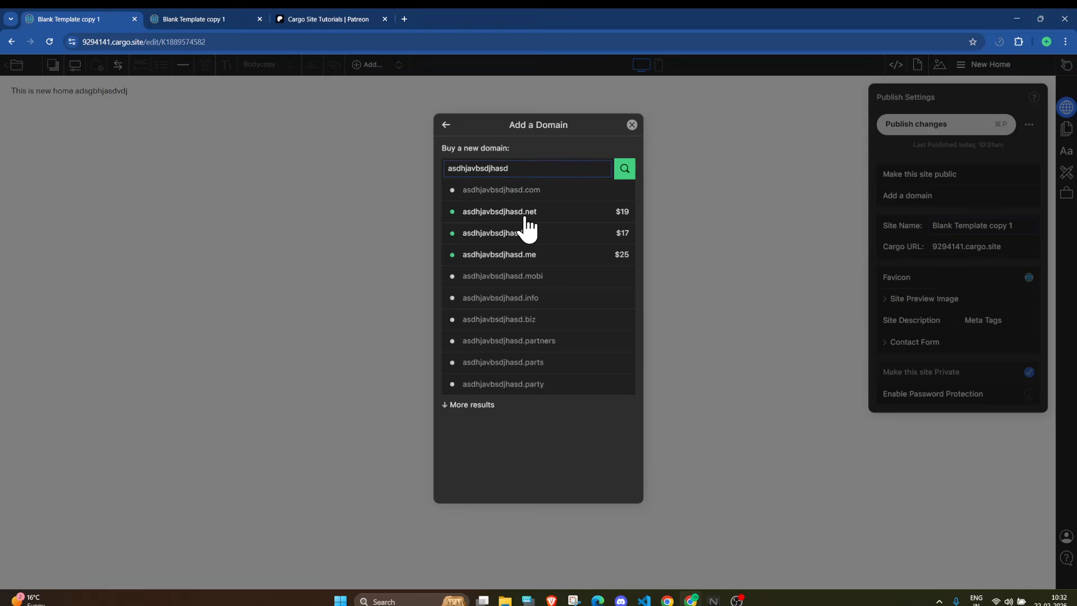
{"action": "left_click", "coordinate": [539, 197]}
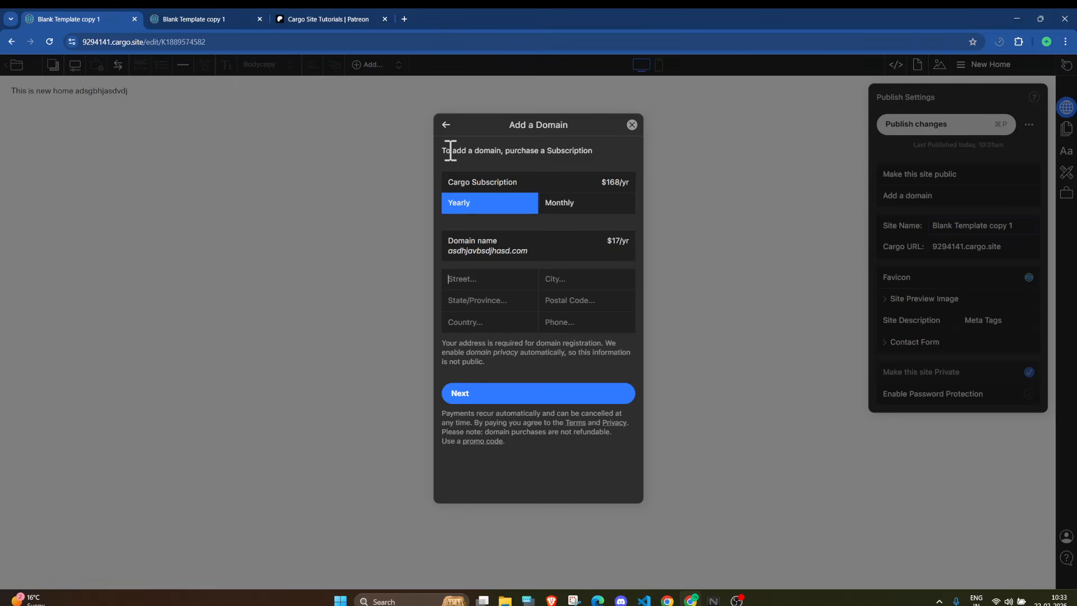
{"action": "left_click", "coordinate": [446, 130]}
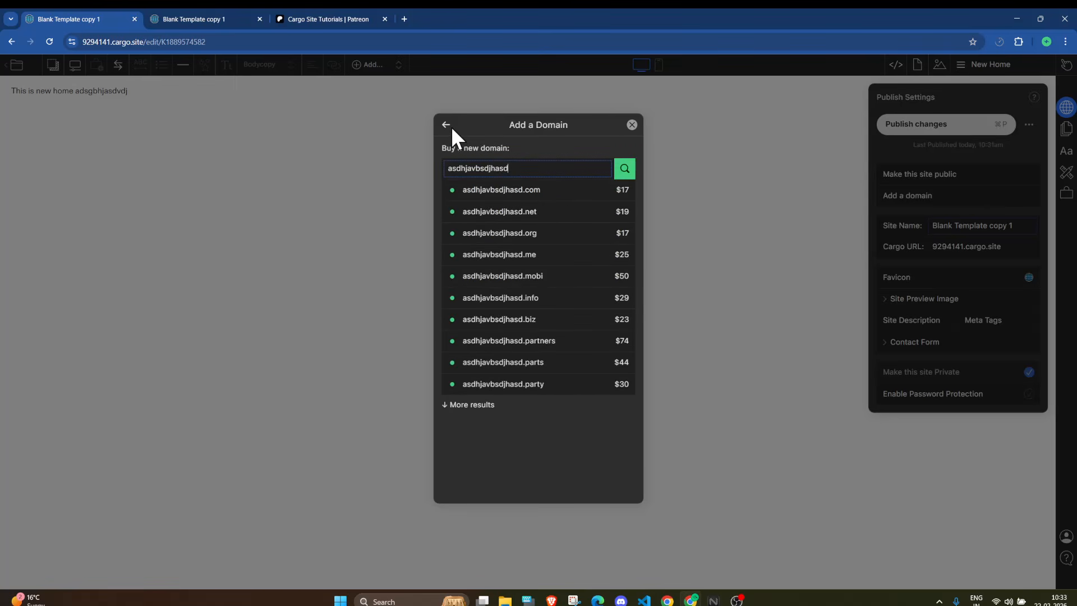
{"action": "left_click", "coordinate": [447, 126]}
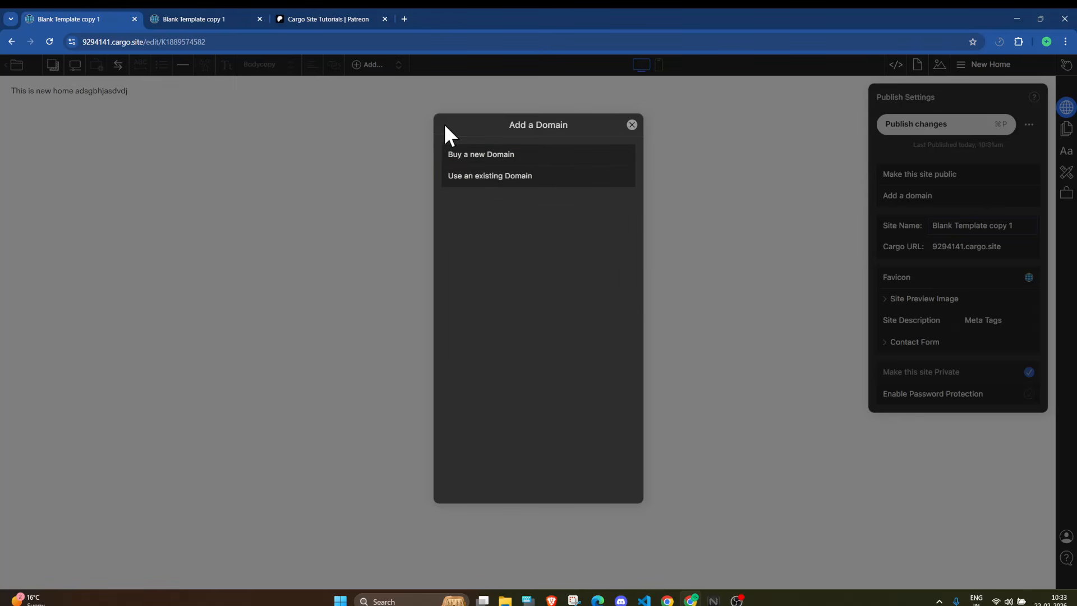
View the form for using an existing domain purchased elsewhere and close the domain dialog.
{"action": "left_click", "coordinate": [496, 176]}
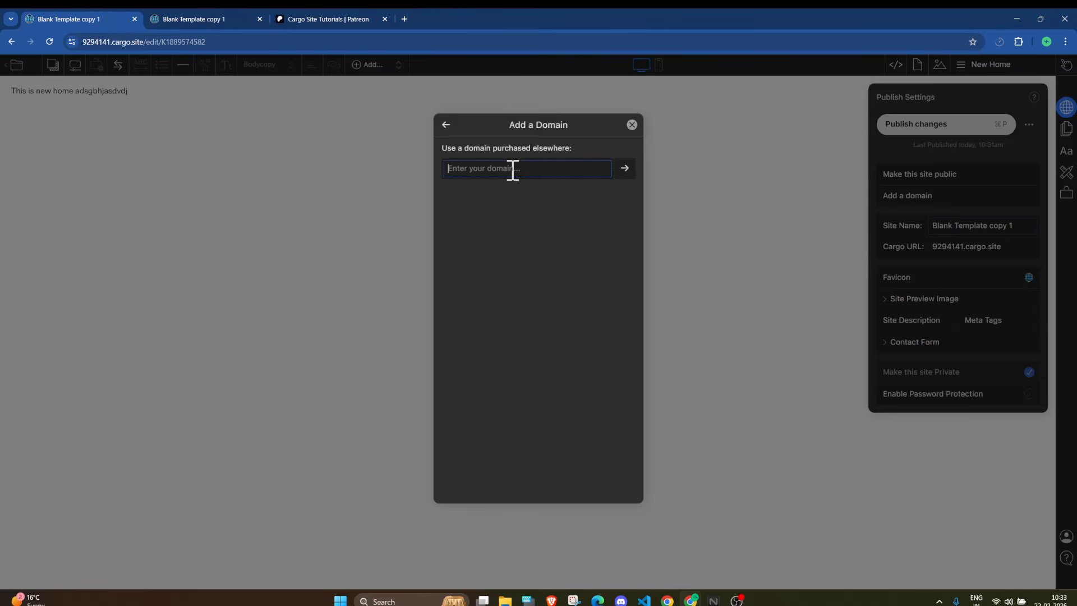
{"action": "left_click", "coordinate": [447, 125]}
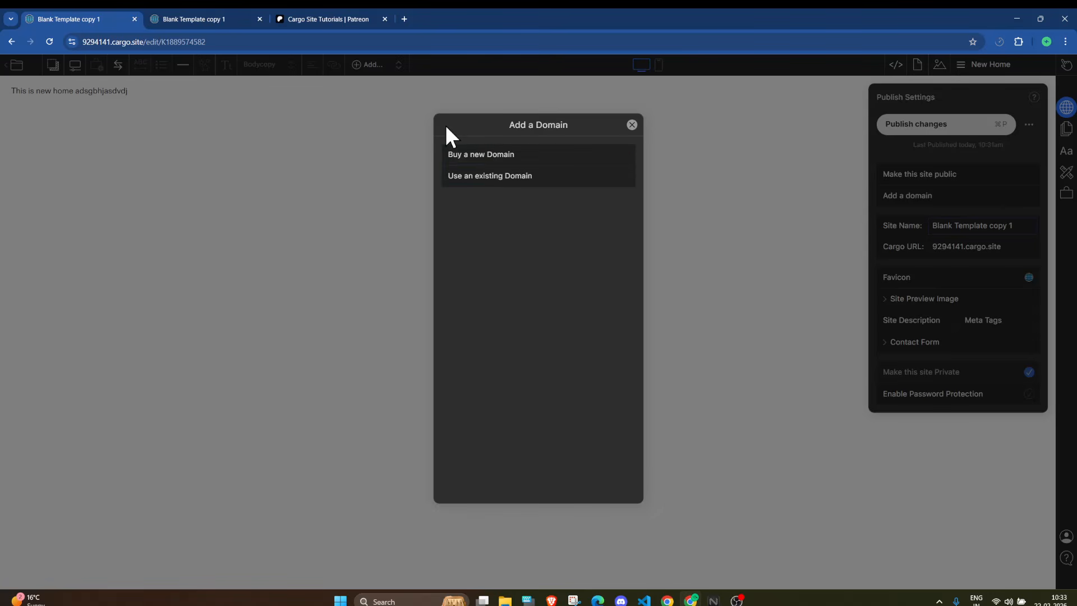
{"action": "left_click", "coordinate": [632, 125]}
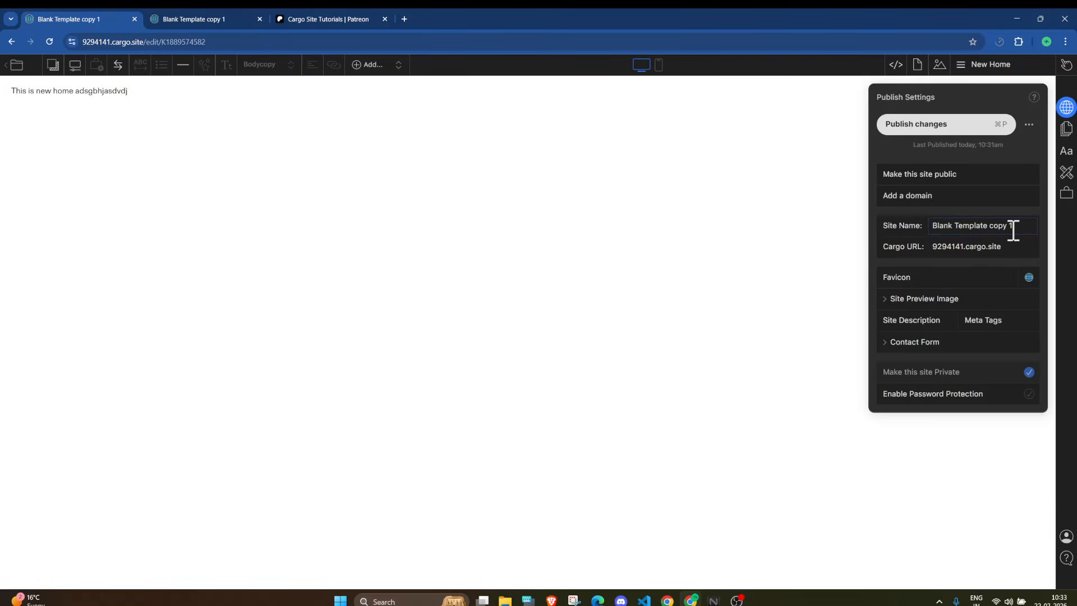
Check the title of the live site and change the site name to "Albert Einstein".
{"action": "left_click", "coordinate": [228, 21]}
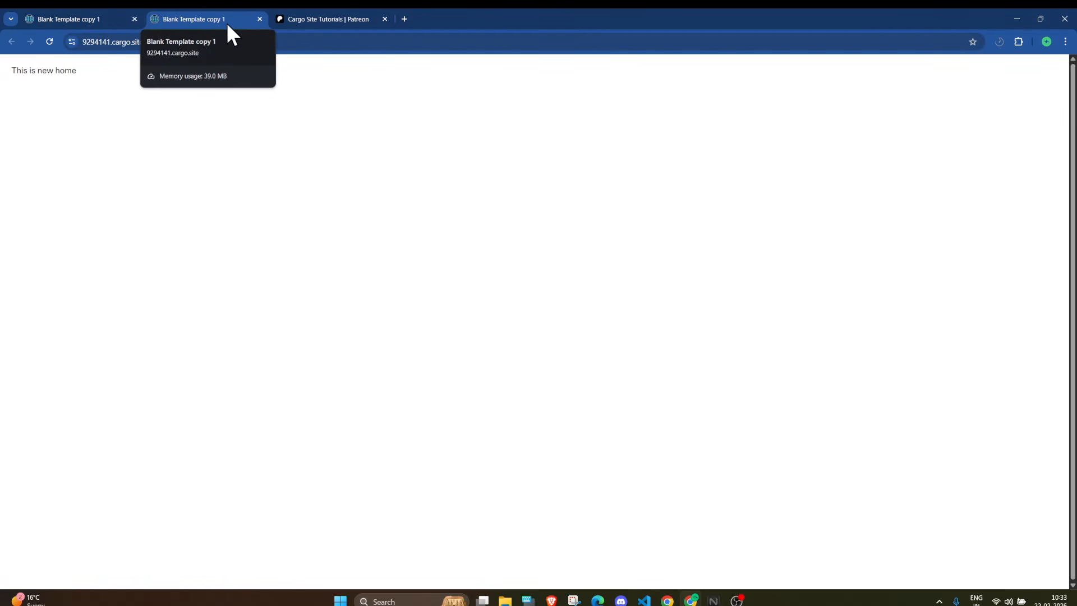
{"action": "left_click", "coordinate": [113, 18]}
{"action": "left_click_drag", "start_coordinate": [1035, 228], "coordinate": [907, 227]}
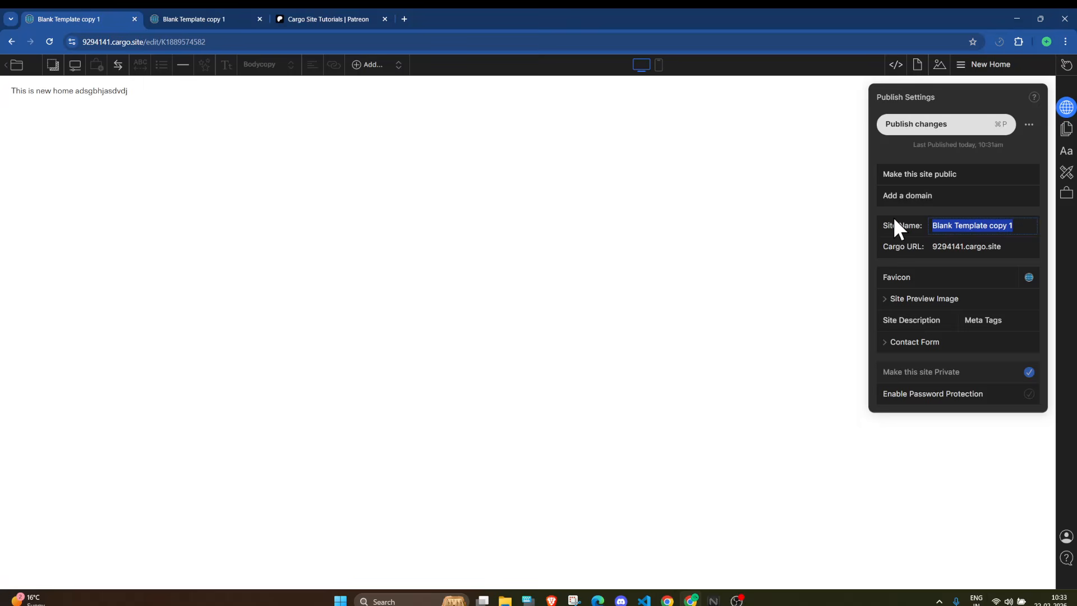
{"action": "type", "text": "Ale"}
{"action": "key", "text": "BackSpace"}
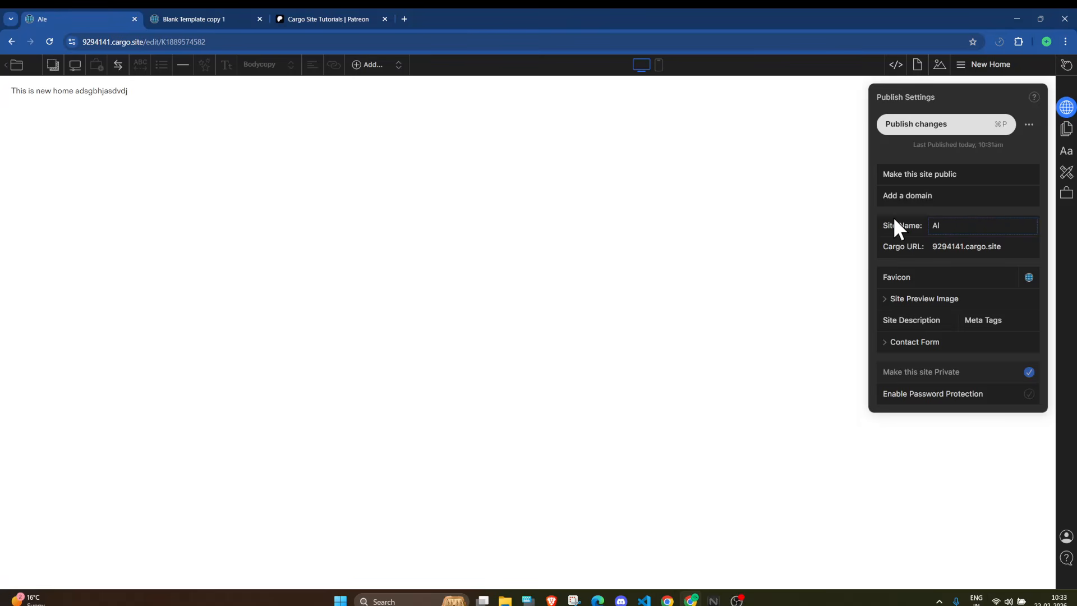
{"action": "type", "text": "bert Einstein"}
Publish the new site name and page text, reload the live site to check them, and return to the editor.
{"action": "left_click", "coordinate": [938, 125]}
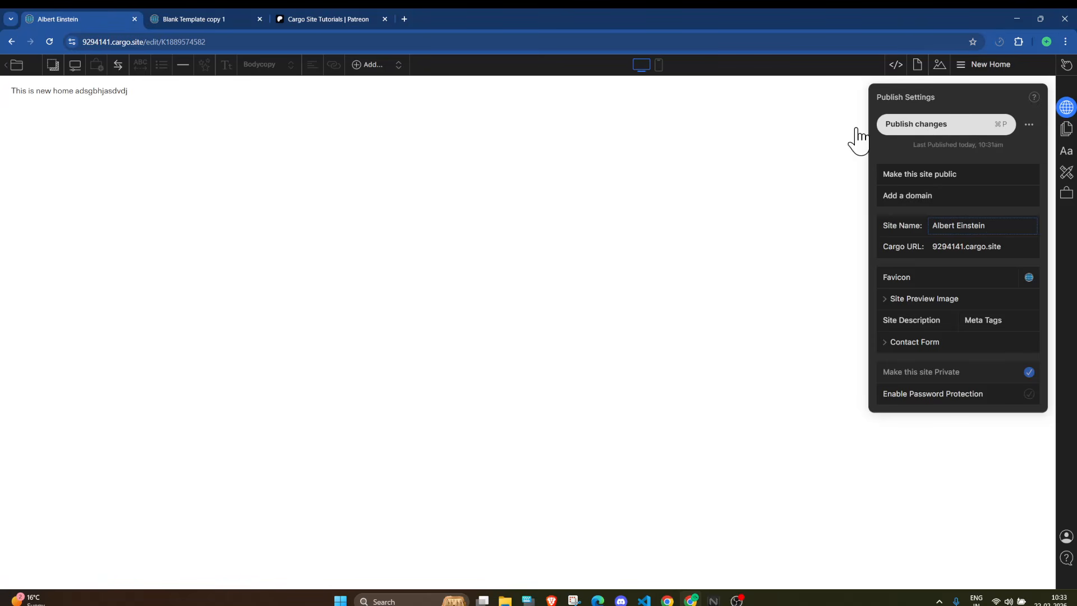
{"action": "left_click", "coordinate": [210, 15]}
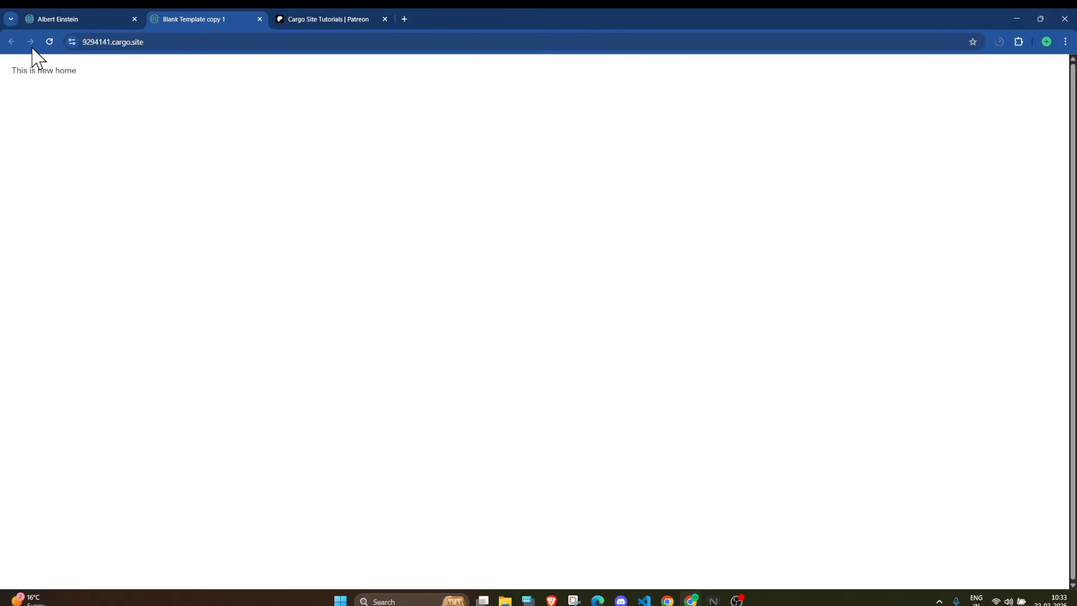
{"action": "left_click", "coordinate": [49, 42]}
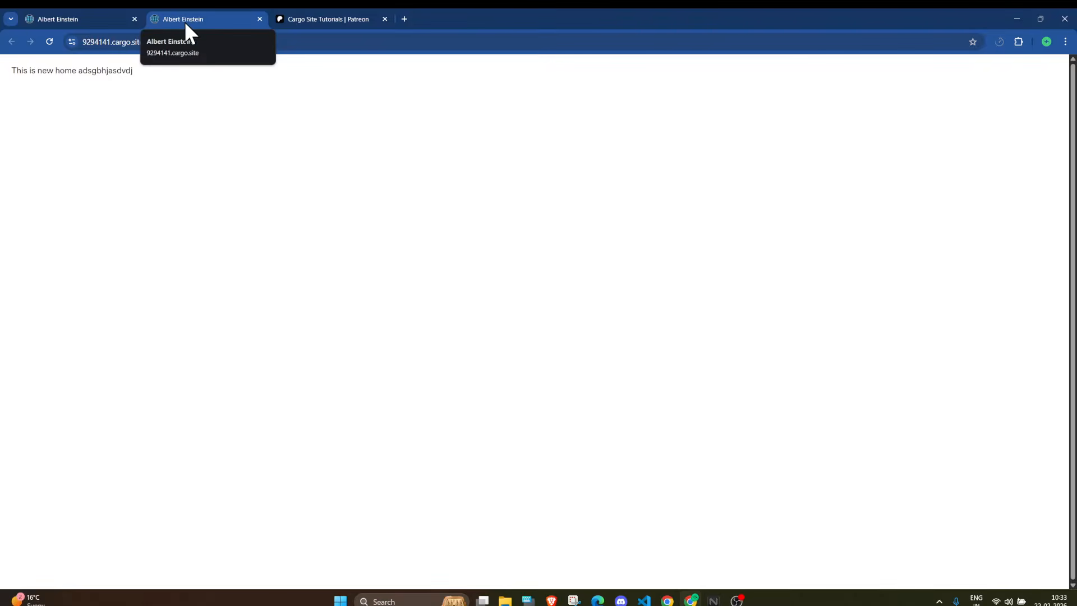
{"action": "left_click", "coordinate": [85, 17]}
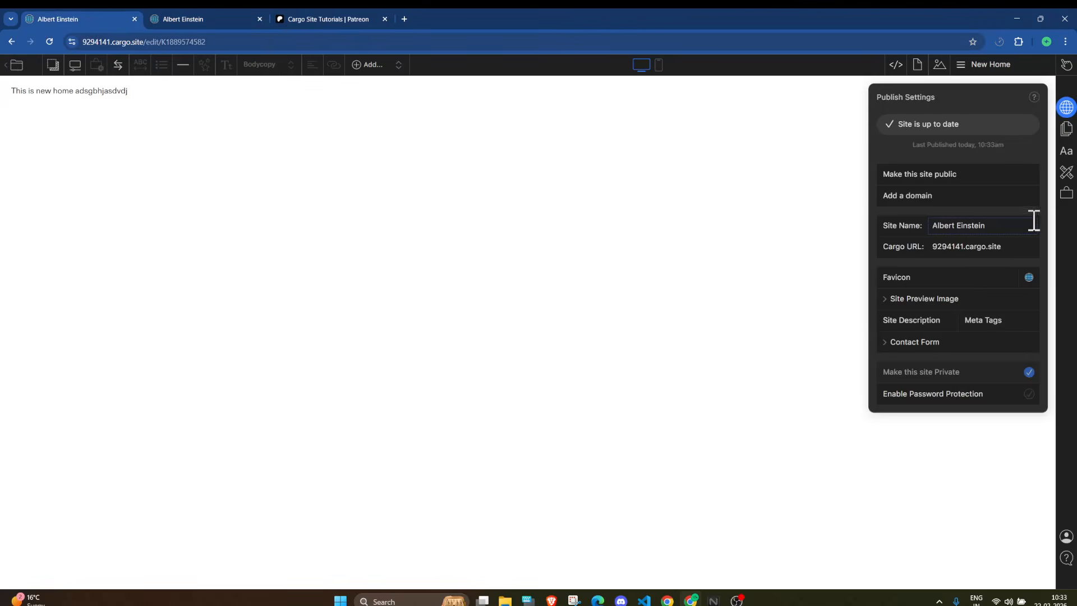
Upload the image "maxresdefault (6)" from New folder (27) as the site's favicon.
{"action": "left_click", "coordinate": [1030, 277]}
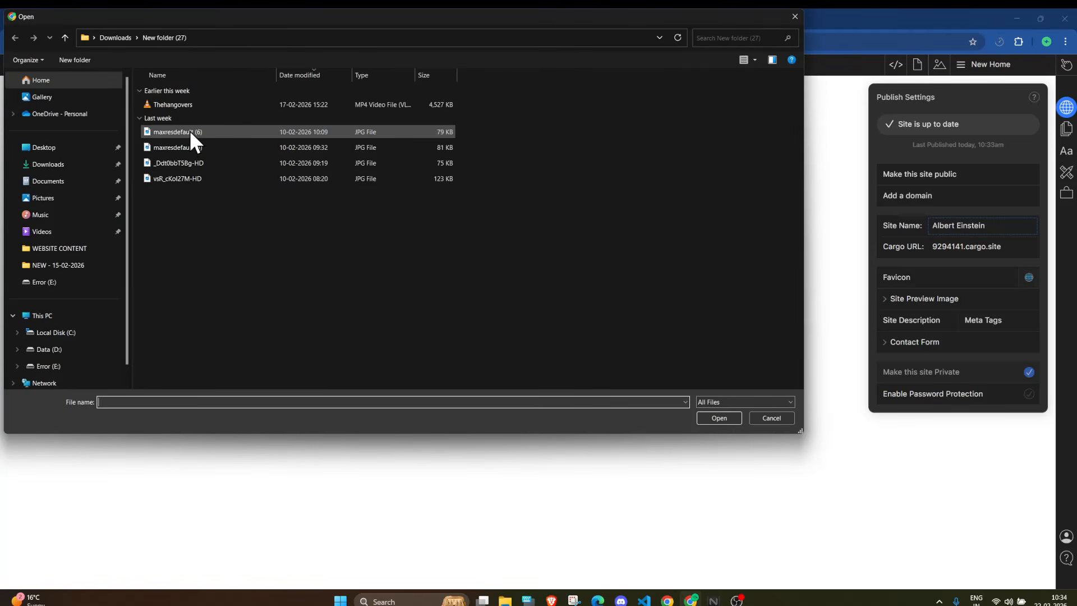
{"action": "double_click", "coordinate": [190, 130]}
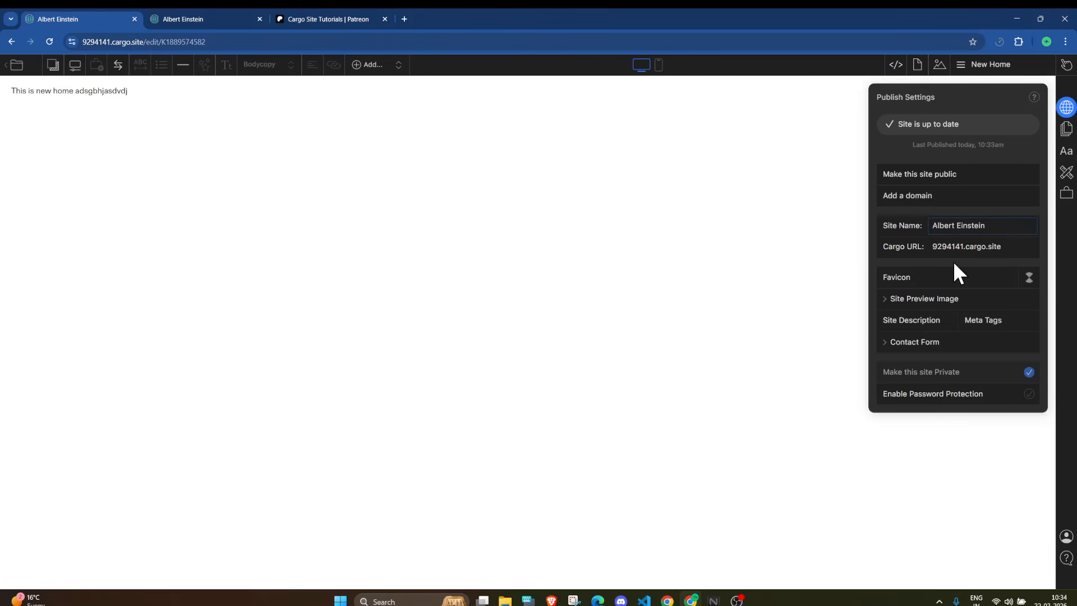
{"action": "left_click", "coordinate": [920, 279]}
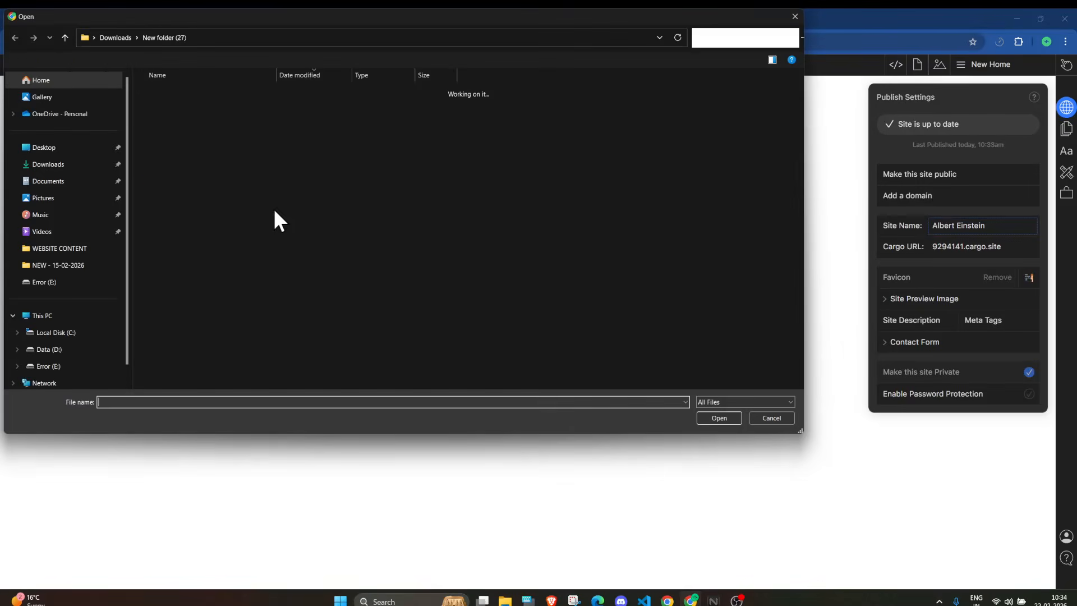
{"action": "left_click", "coordinate": [795, 17]}
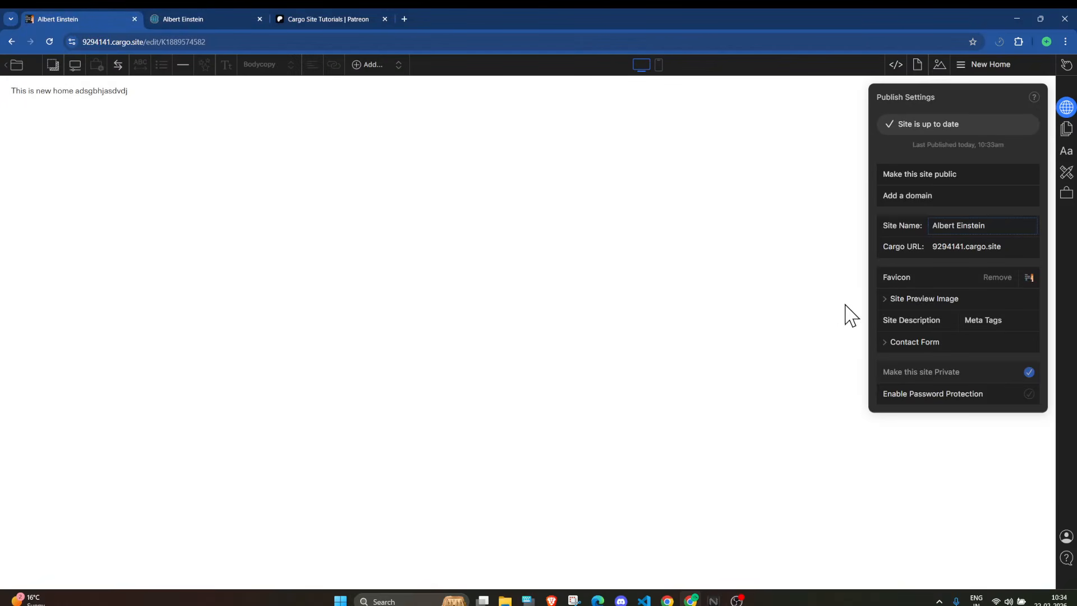
Replace the site description with "This is my site" and publish the changes.
{"action": "left_click", "coordinate": [916, 321]}
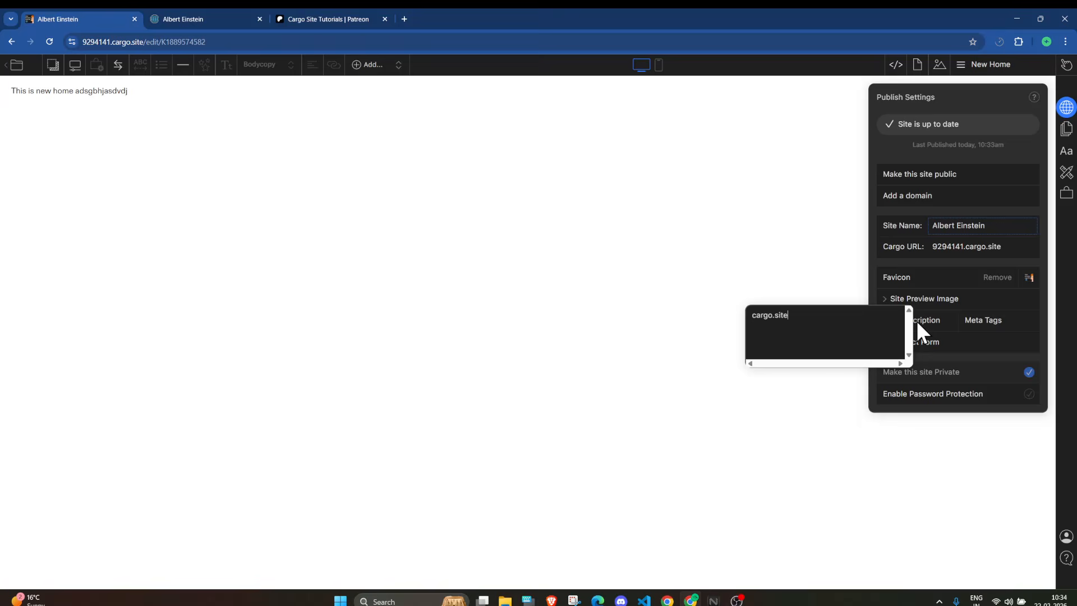
{"action": "left_click_drag", "start_coordinate": [829, 321], "coordinate": [725, 313]}
{"action": "key", "text": "ctrl+a"}
{"action": "type", "text": "Thi"}
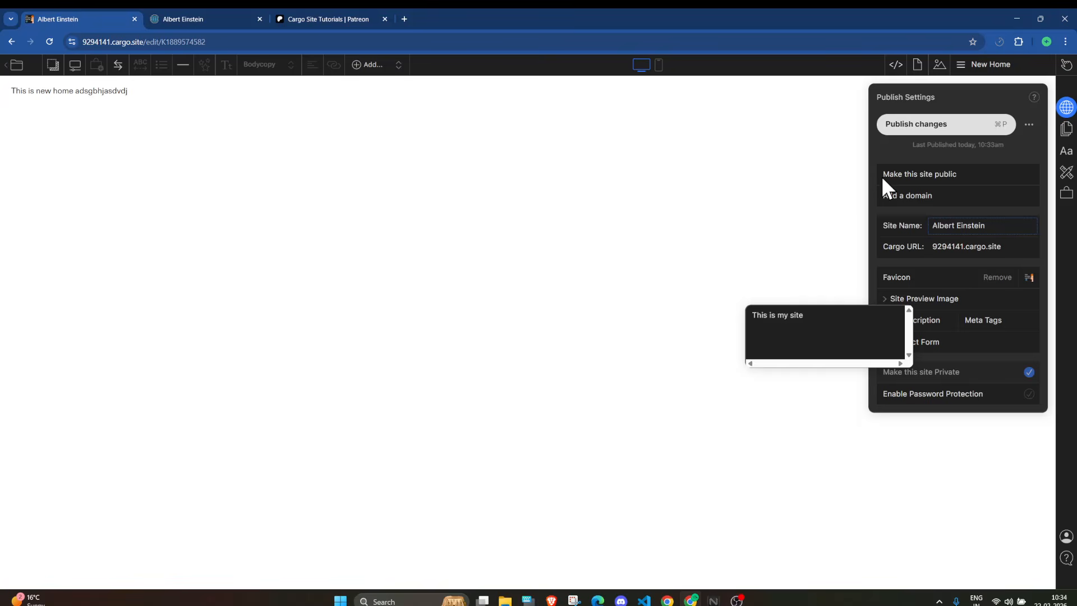
{"action": "left_click", "coordinate": [904, 128]}
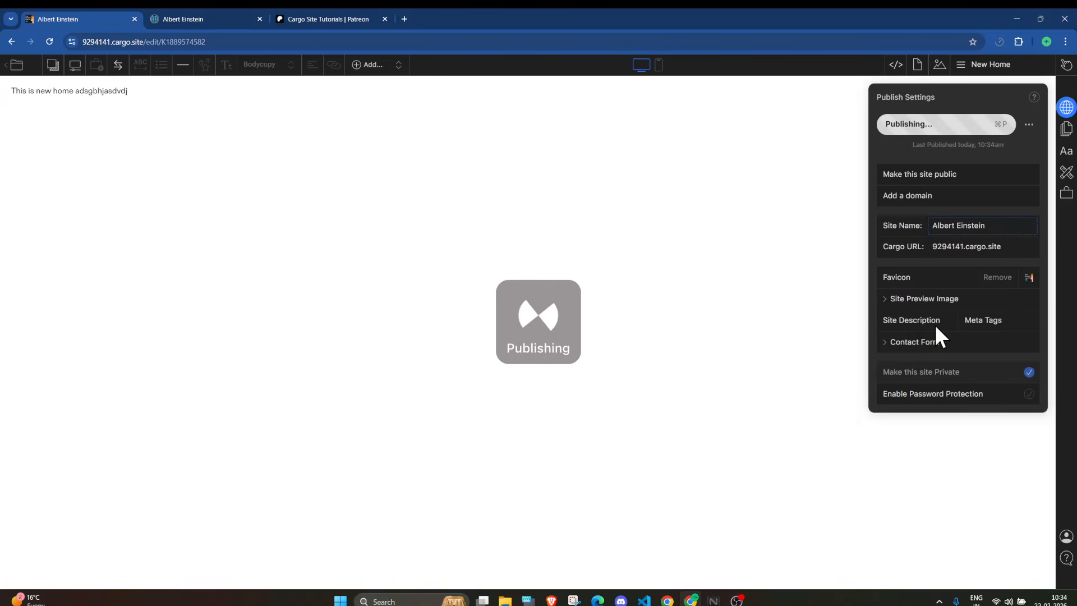
Examine the contact form settings and the site's password protection option, leaving password protection off.
{"action": "left_click", "coordinate": [917, 344]}
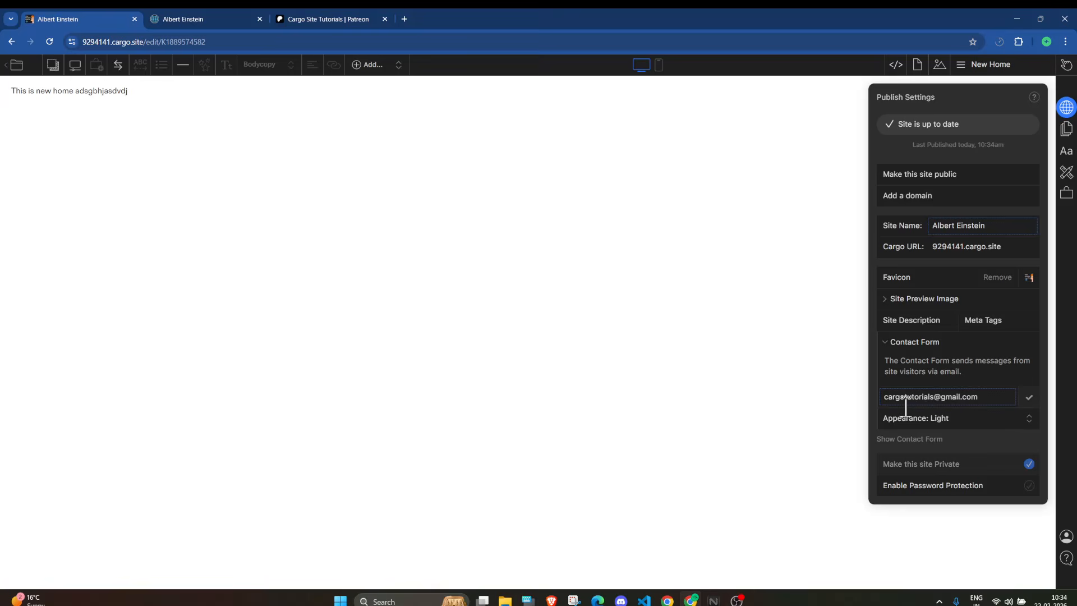
{"action": "left_click", "coordinate": [913, 343]}
{"action": "left_click", "coordinate": [1029, 394]}
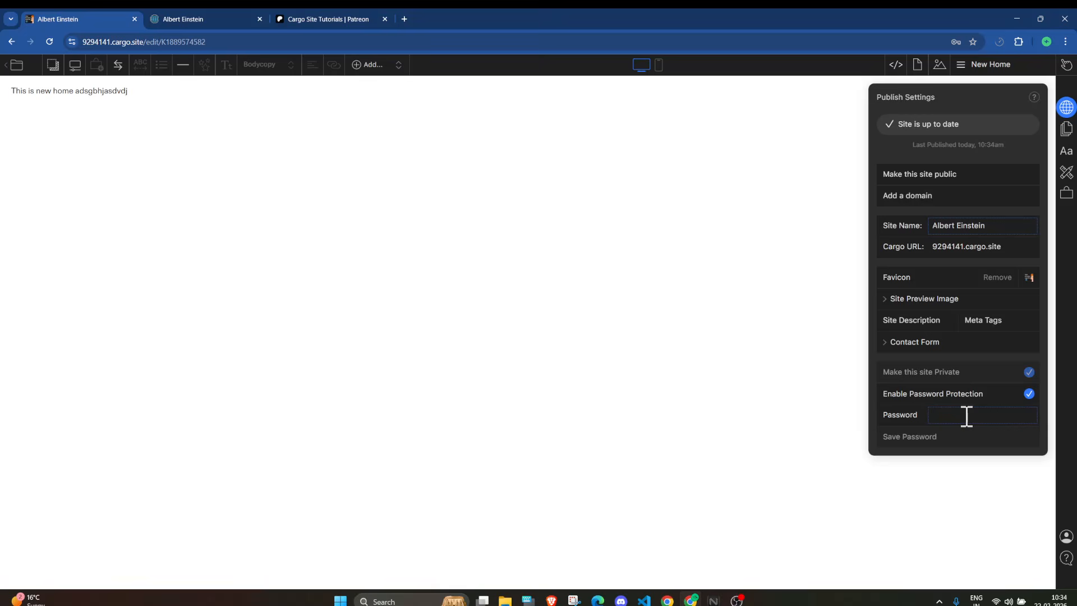
{"action": "left_click", "coordinate": [1030, 395]}
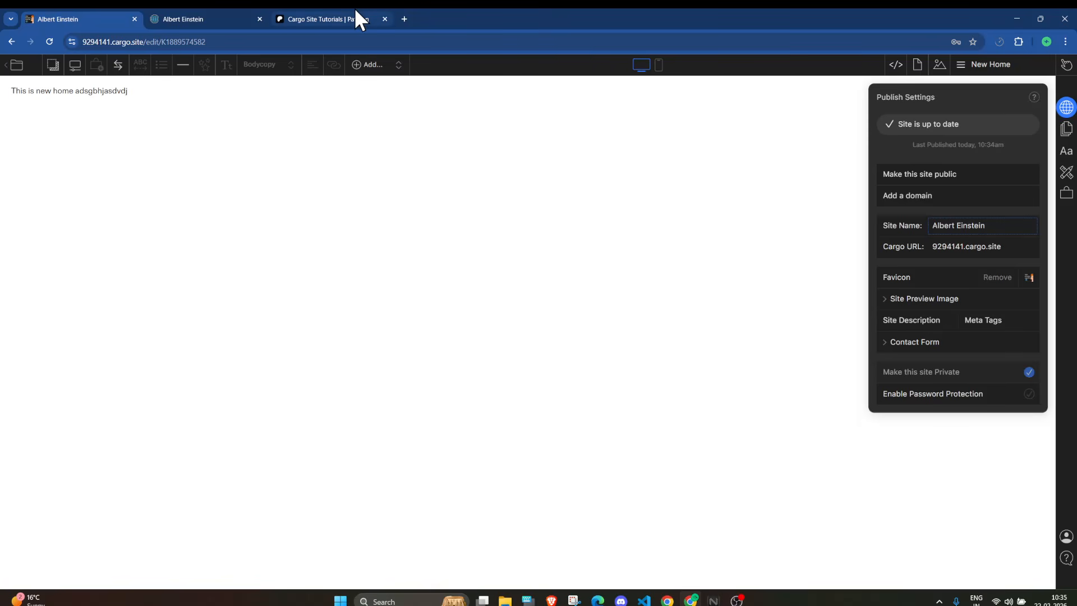
Look through the posts on the Cargo Site Tutorials Patreon page and return to the Cargo editor.
{"action": "left_click", "coordinate": [344, 19]}
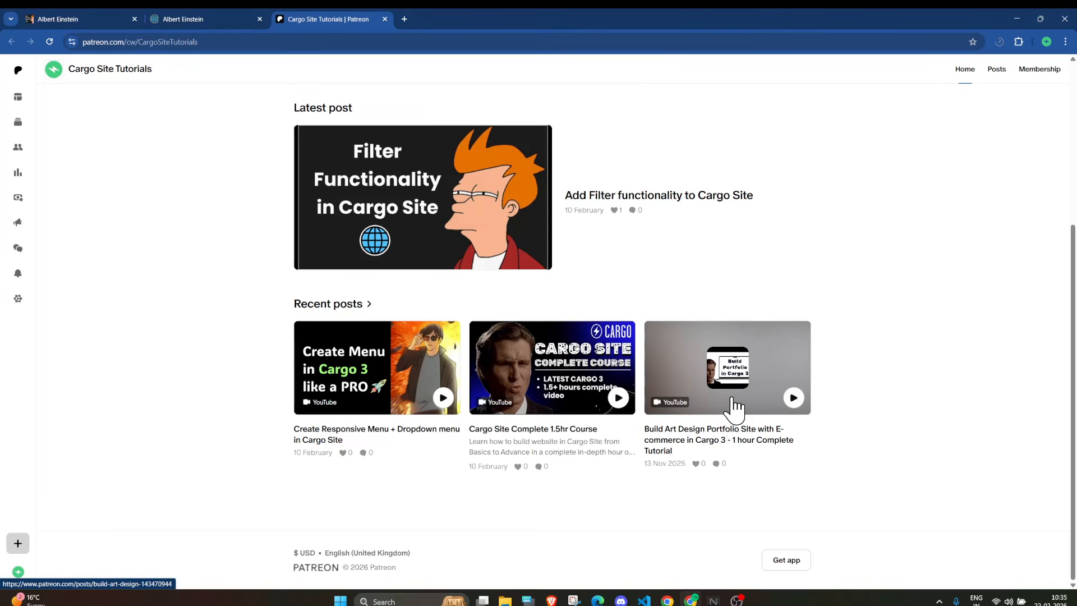
{"action": "left_click", "coordinate": [87, 13]}
{"action": "left_click", "coordinate": [382, 11]}
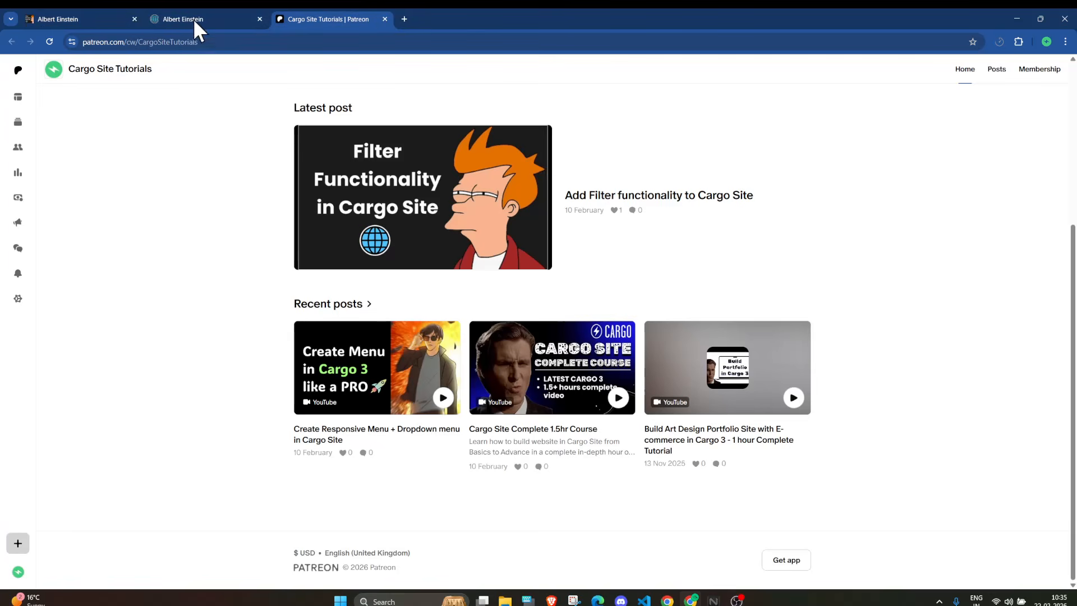
{"action": "left_click", "coordinate": [86, 19]}
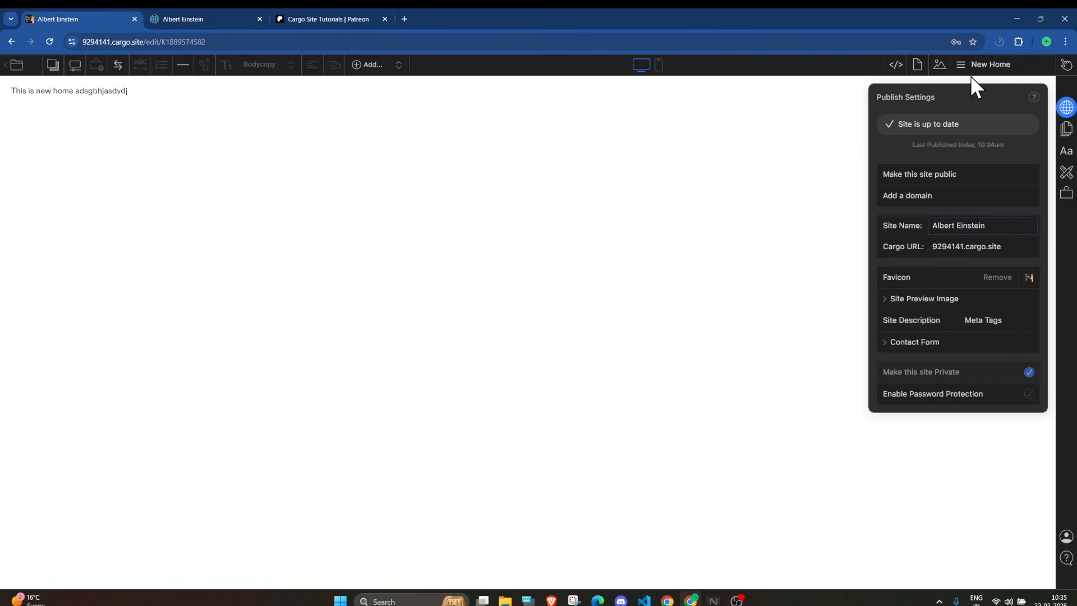
Set the page "Home page" as the site's homepage for desktop.
{"action": "left_click", "coordinate": [982, 66]}
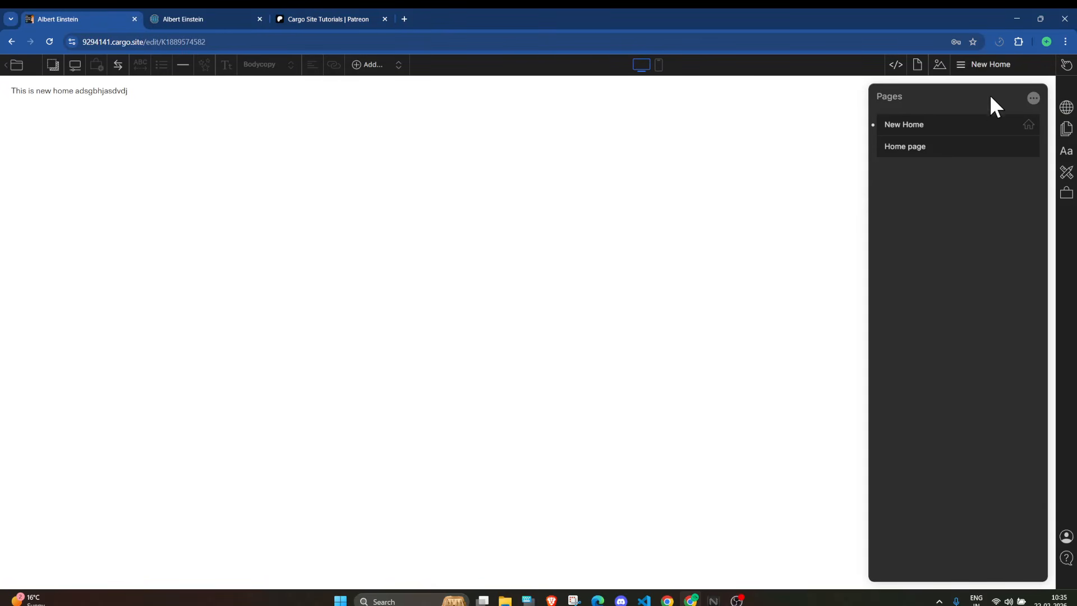
{"action": "left_click", "coordinate": [1066, 109]}
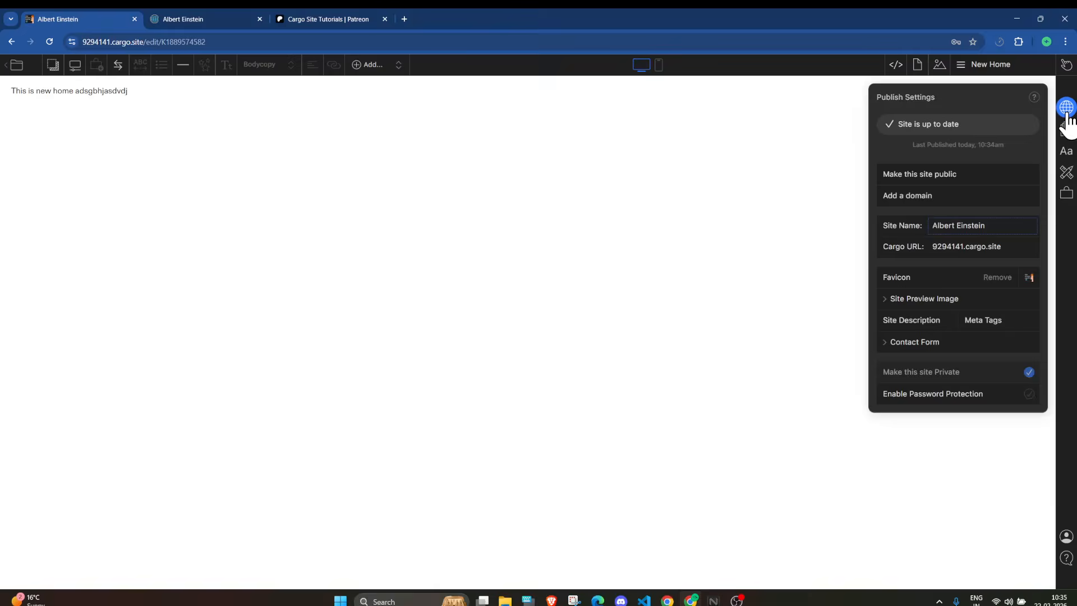
{"action": "left_click", "coordinate": [1066, 110]}
{"action": "left_click", "coordinate": [991, 64]}
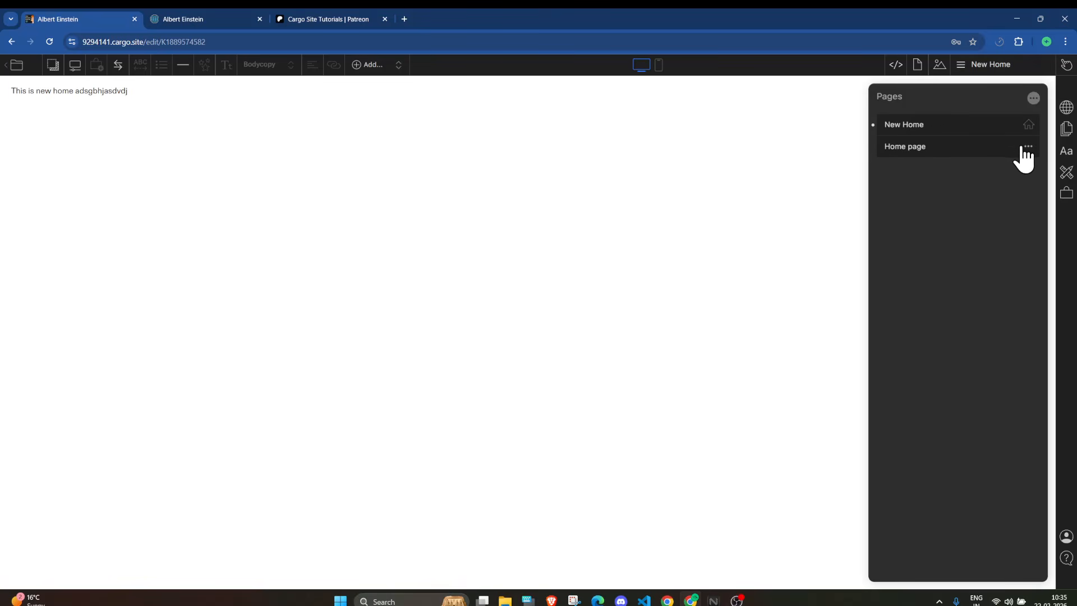
{"action": "left_click", "coordinate": [1029, 146]}
{"action": "mouse_move", "coordinate": [976, 200]}
{"action": "left_click", "coordinate": [888, 212]}
Delete the page "Home page" from the site and confirm the deletion.
{"action": "left_click", "coordinate": [1012, 146]}
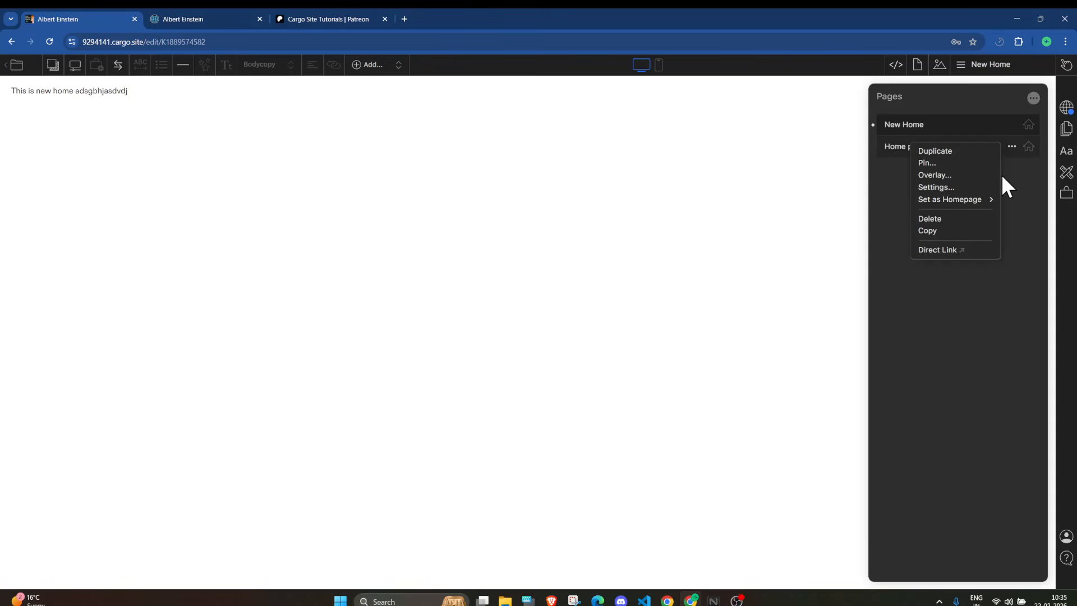
{"action": "left_click", "coordinate": [932, 218]}
{"action": "left_click", "coordinate": [624, 364]}
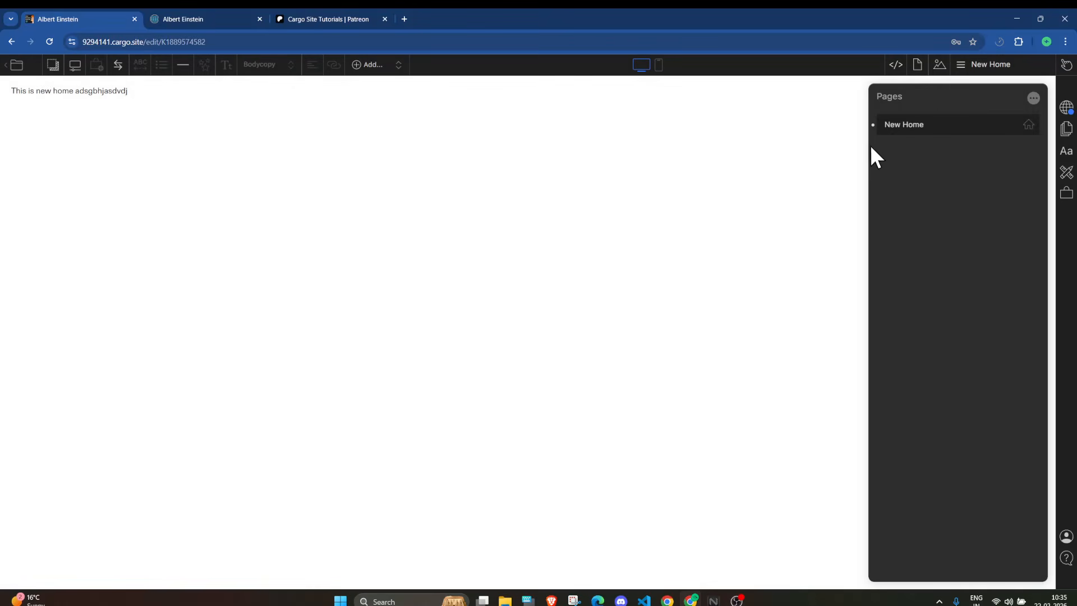
Rename the page "New Home" as "Home" and return to its content.
{"action": "double_click", "coordinate": [897, 128]}
{"action": "type", "text": "Hi"}
{"action": "left_click", "coordinate": [78, 91]}
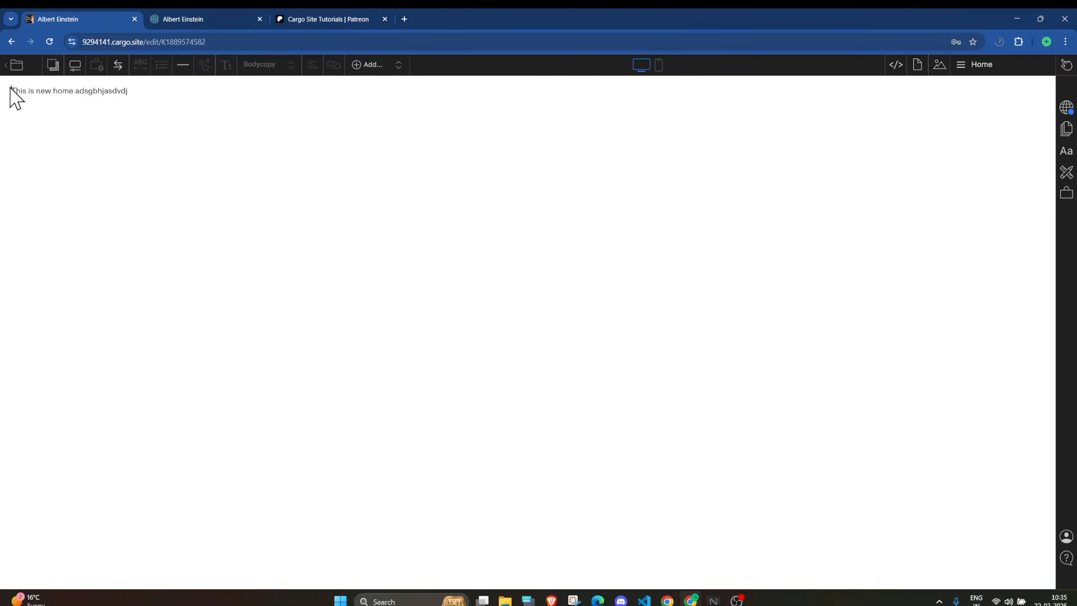
Insert Lorem Ipsum placeholder text twice on the Home page, before the existing sentence and as a separate paragraph below it.
{"action": "mouse_move", "coordinate": [14, 91]}
{"action": "left_mouse_down"}
{"action": "mouse_move", "coordinate": [135, 92]}
{"action": "mouse_move", "coordinate": [10, 100]}
{"action": "left_mouse_up"}
{"action": "left_click", "coordinate": [364, 66]}
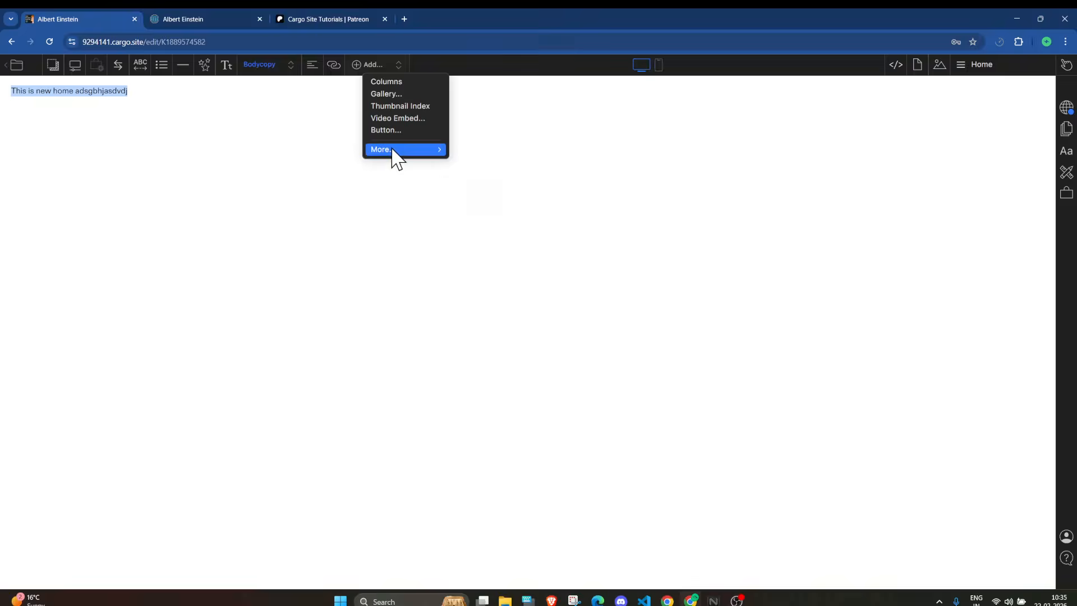
{"action": "mouse_move", "coordinate": [394, 153]}
{"action": "left_click", "coordinate": [486, 151]}
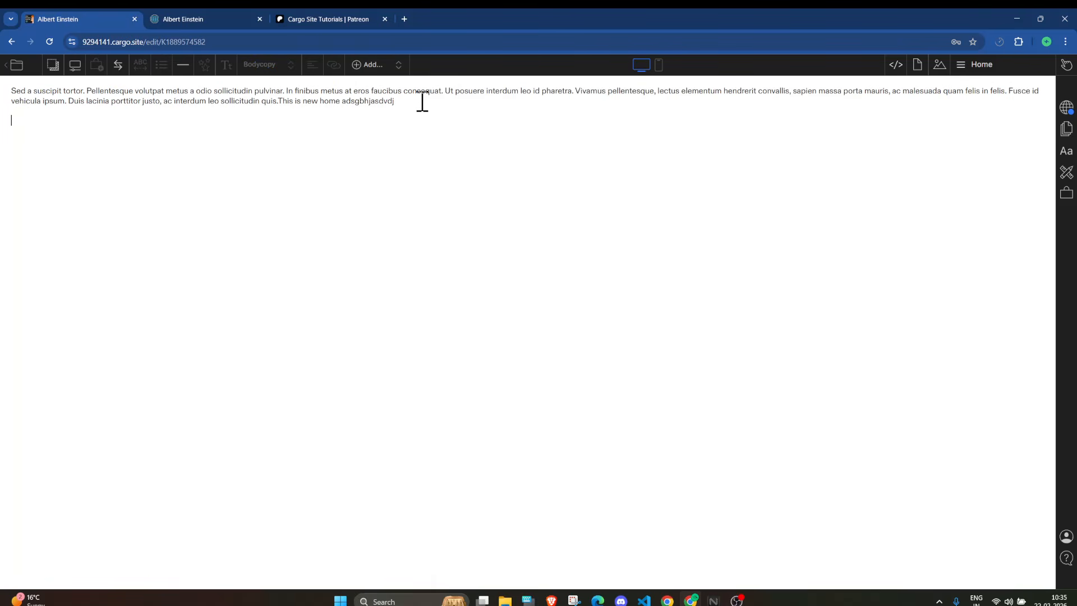
{"action": "left_click", "coordinate": [375, 66]}
{"action": "mouse_move", "coordinate": [420, 151]}
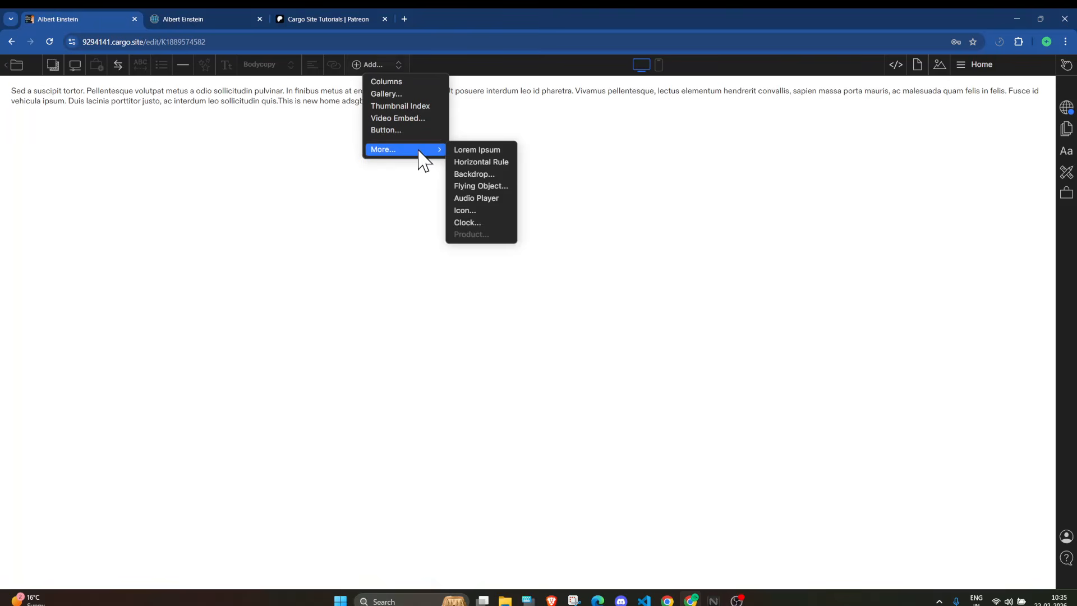
{"action": "left_click", "coordinate": [455, 150]}
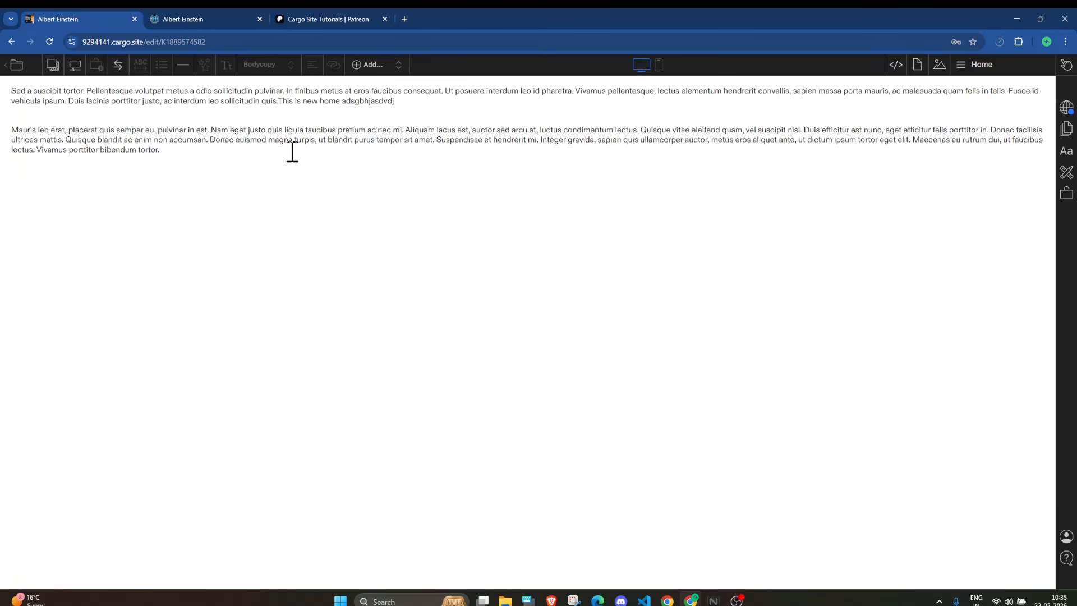
Upload all five files from New folder (27), four images and the Thehangovers video, to the Home page's media.
{"action": "left_click", "coordinate": [938, 66]}
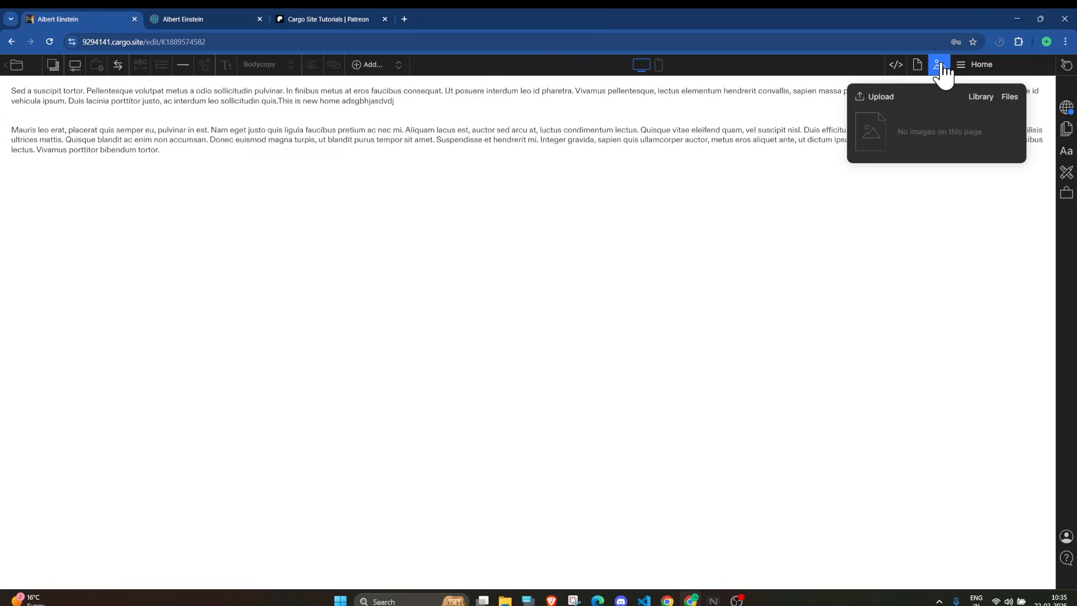
{"action": "left_click", "coordinate": [890, 97]}
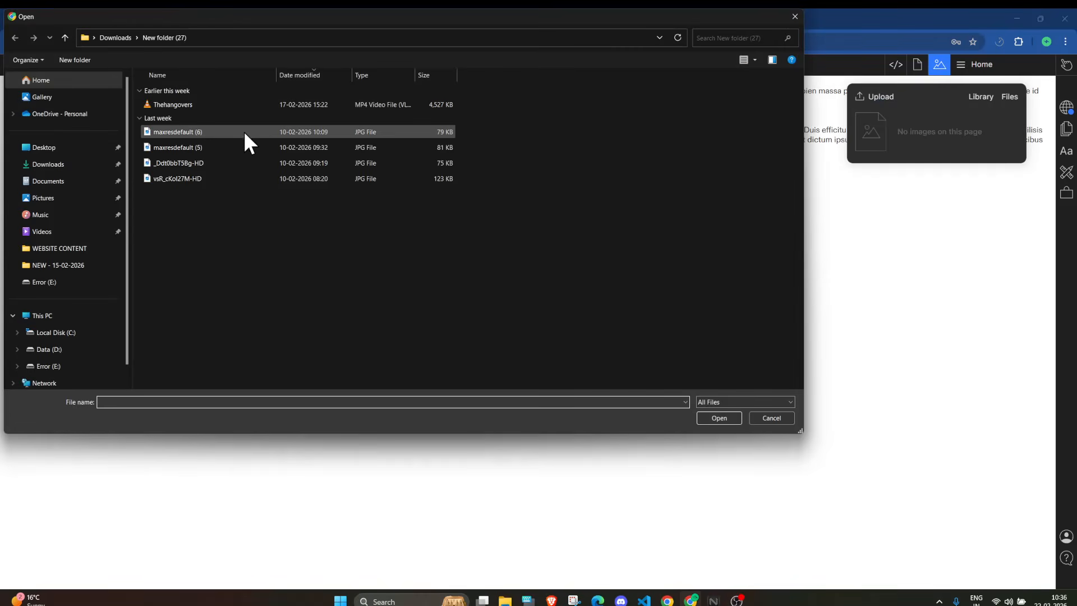
{"action": "left_click", "coordinate": [216, 129]}
{"action": "key", "text": "ctrl+a"}
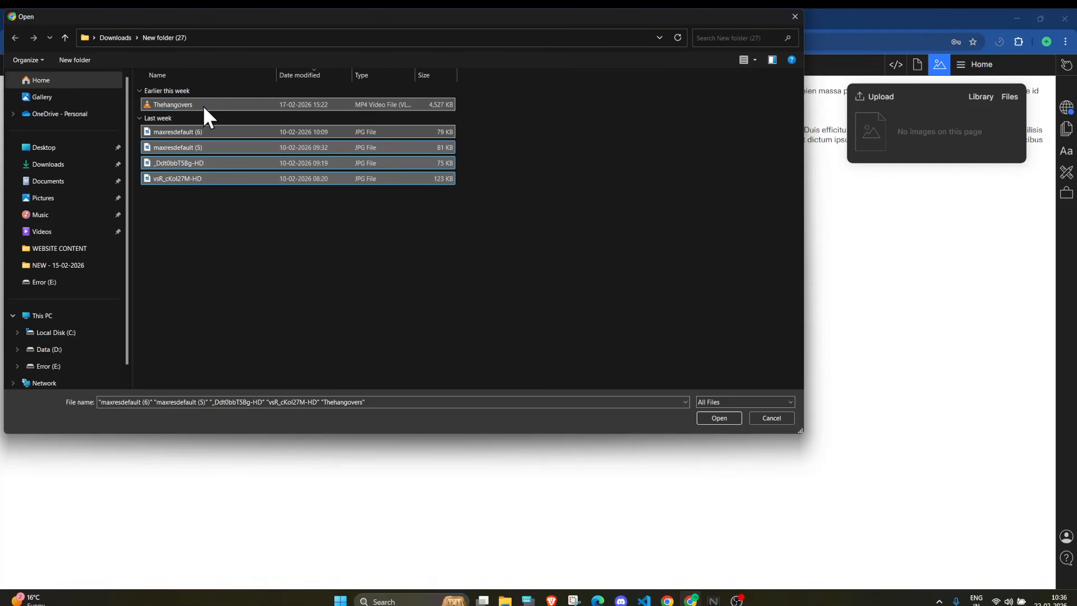
{"action": "left_click", "coordinate": [719, 418]}
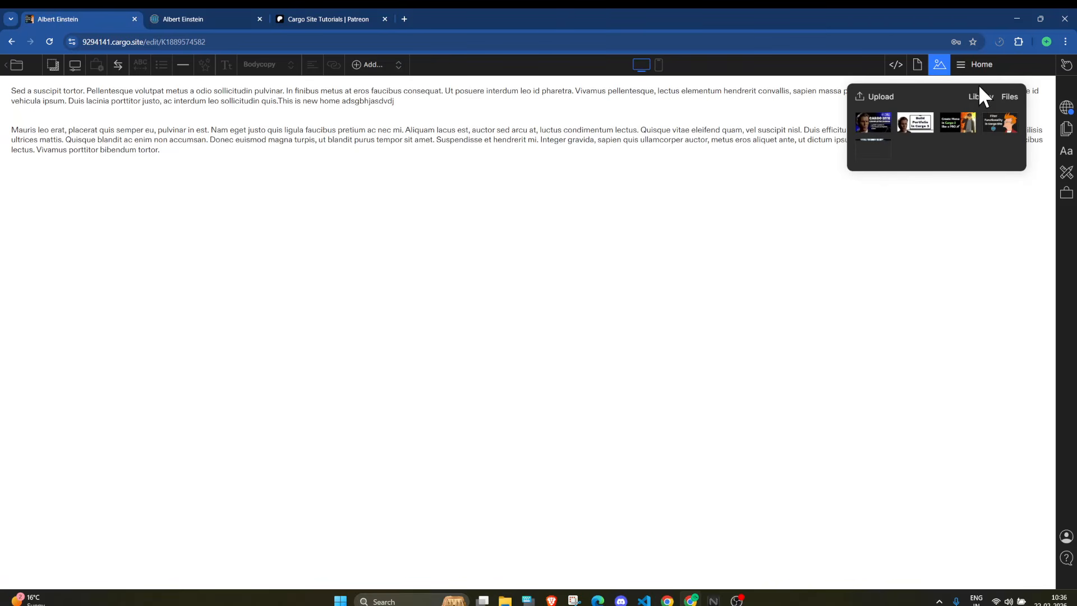
Create a new page and name it "About".
{"action": "left_click", "coordinate": [1005, 70]}
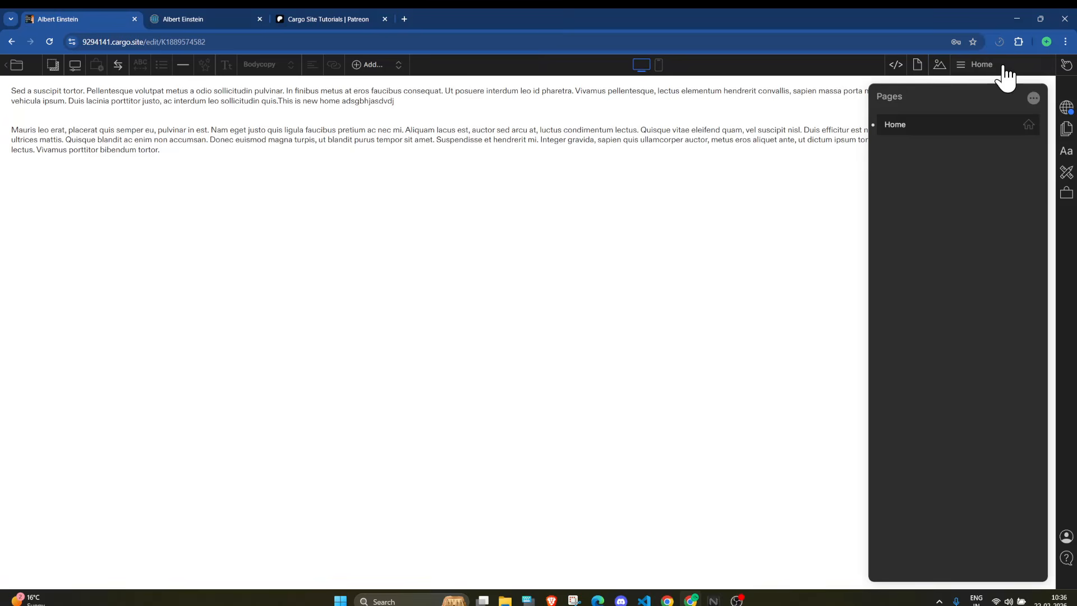
{"action": "left_click", "coordinate": [1034, 98]}
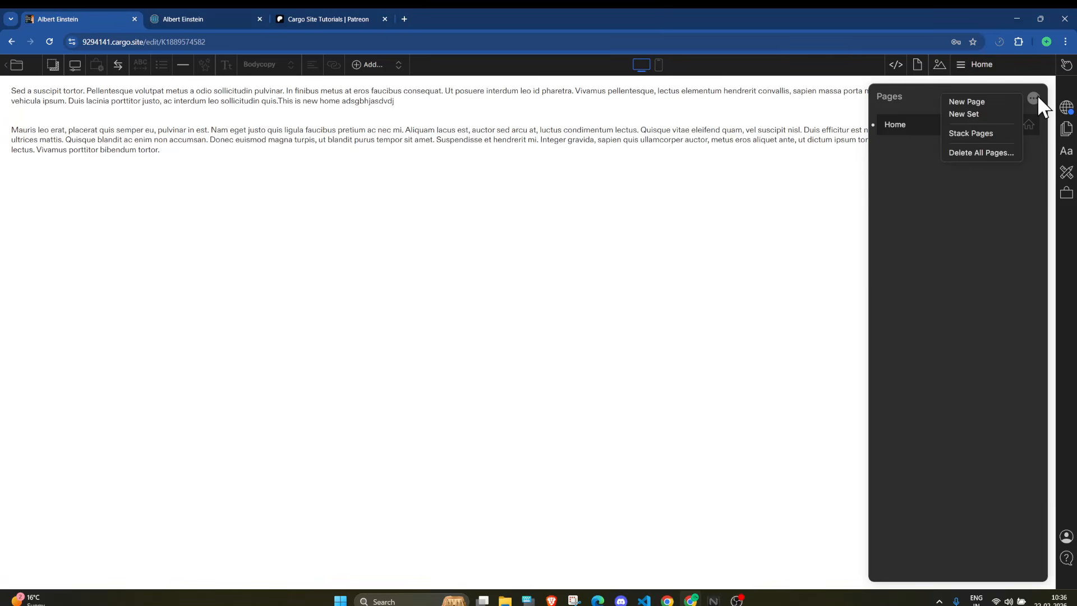
{"action": "left_click", "coordinate": [976, 102]}
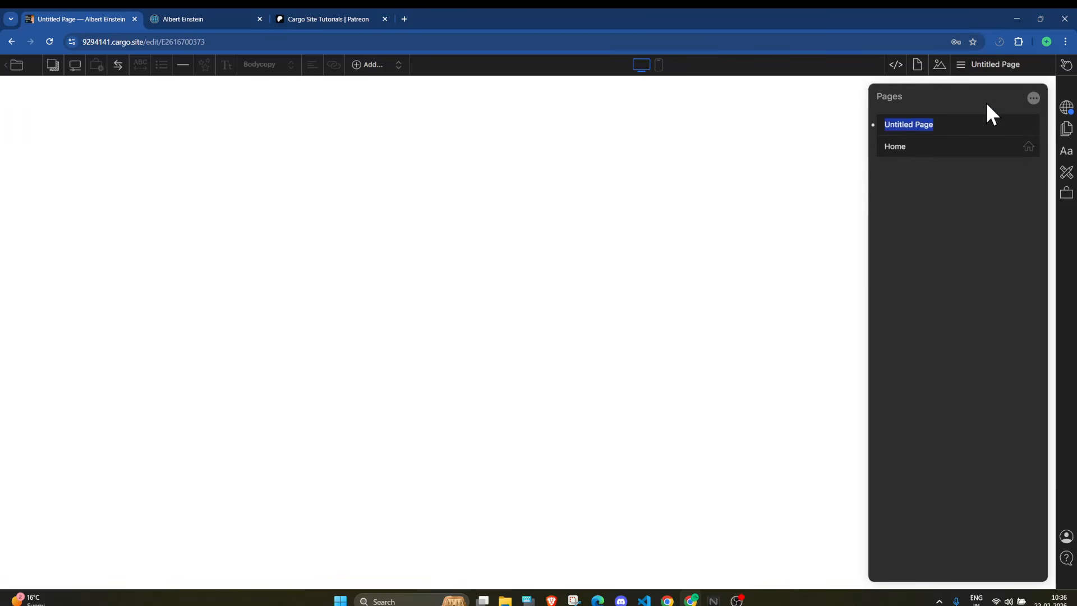
{"action": "type", "text": "About"}
{"action": "left_click", "coordinate": [671, 151]}
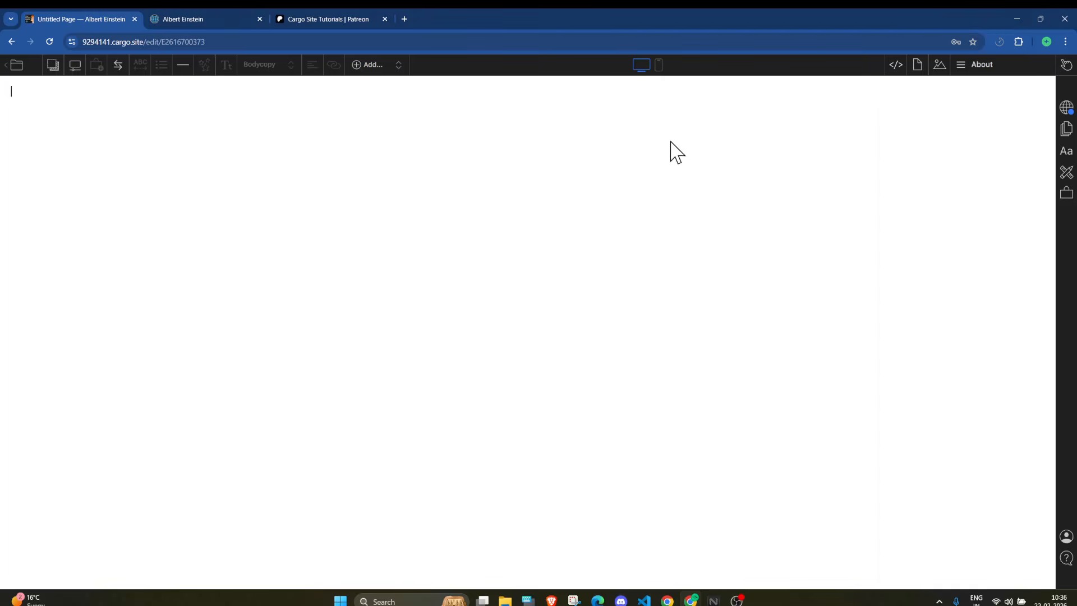
Add the "Create Menu in Cargo 3" image from the site's media library to the About page's images.
{"action": "left_click", "coordinate": [940, 70]}
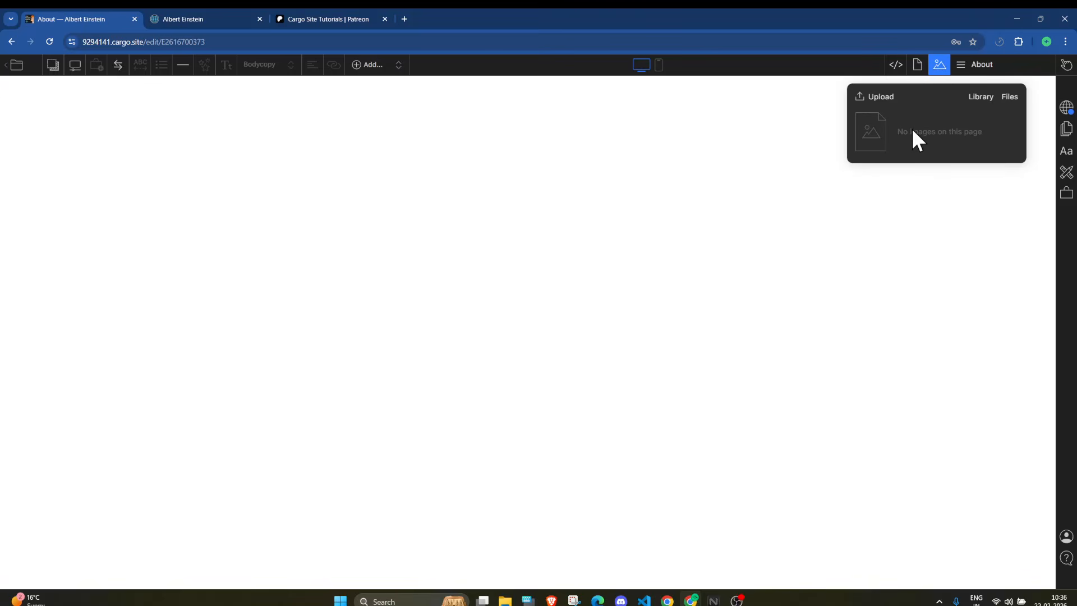
{"action": "left_click", "coordinate": [970, 72]}
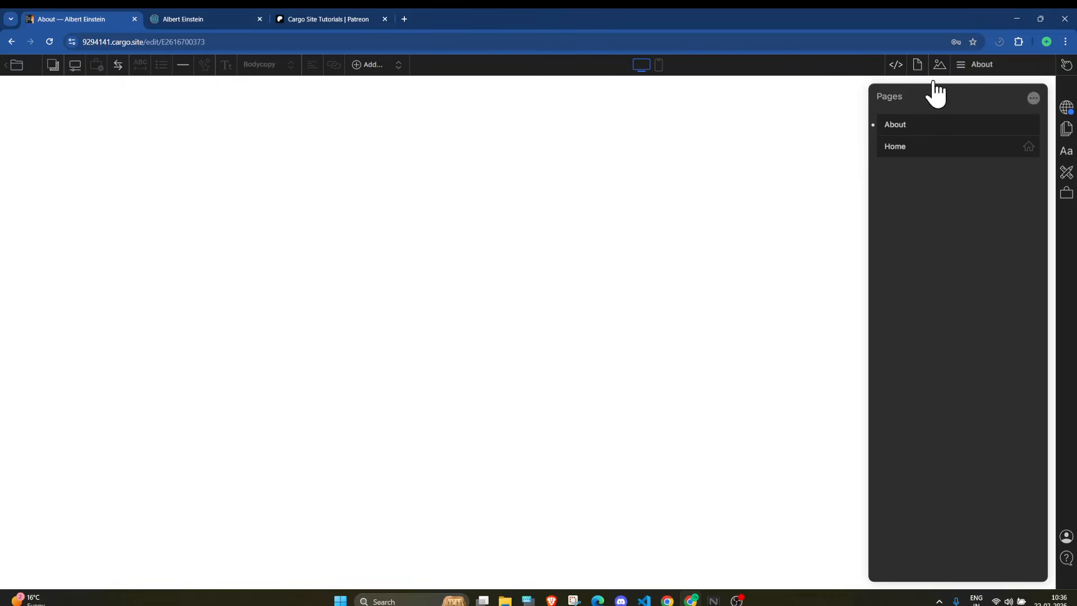
{"action": "left_click", "coordinate": [784, 148]}
{"action": "left_click", "coordinate": [941, 62]}
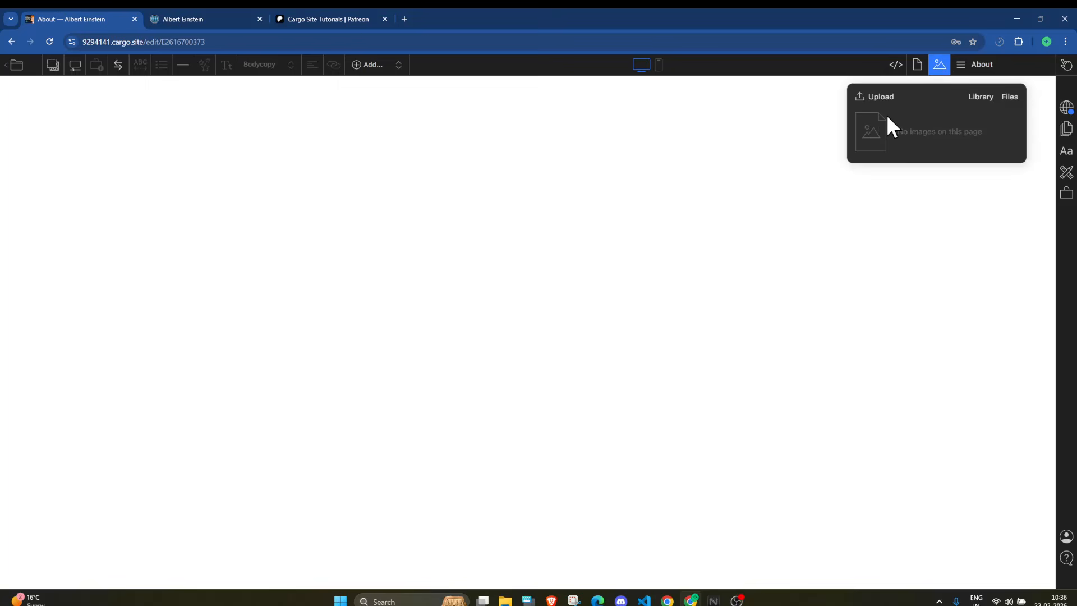
{"action": "left_click", "coordinate": [981, 99]}
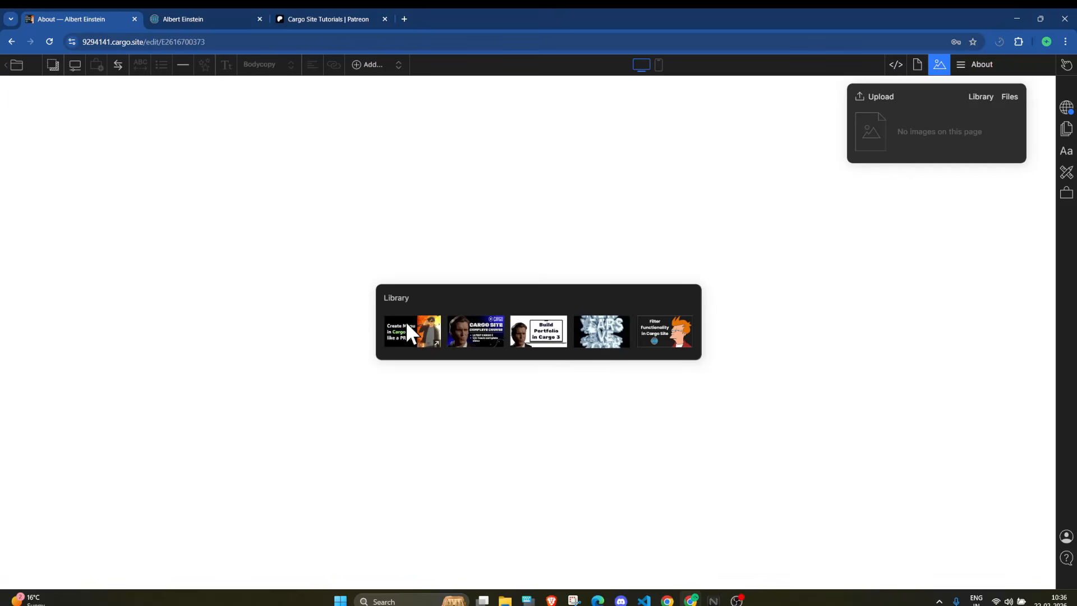
{"action": "left_click_drag", "start_coordinate": [816, 190], "coordinate": [887, 133]}
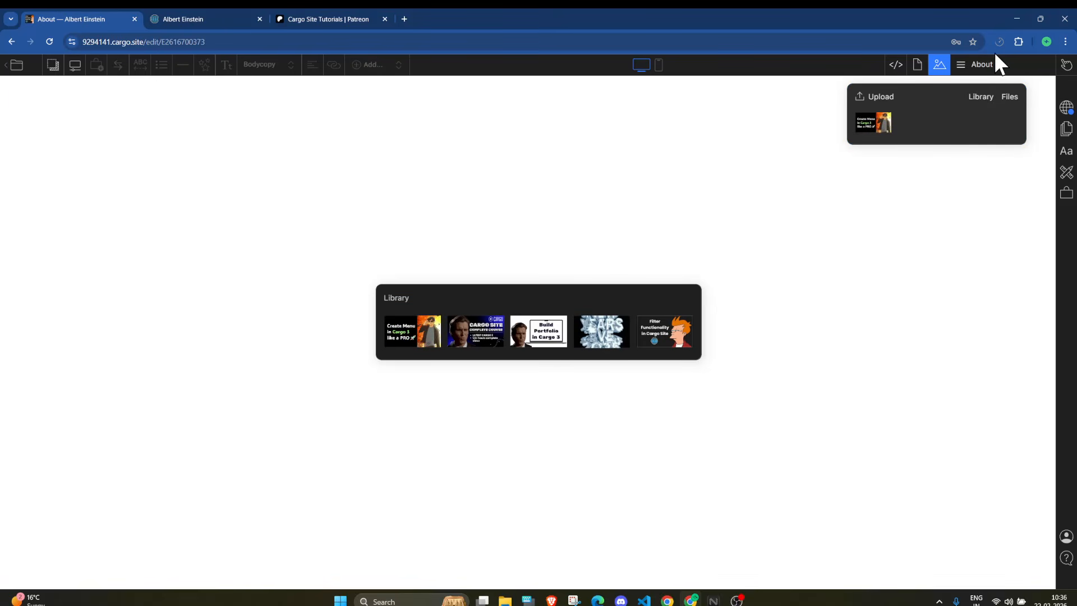
Open the Home page in desktop view and set it as the homepage for both desktop and mobile.
{"action": "left_click", "coordinate": [1004, 65]}
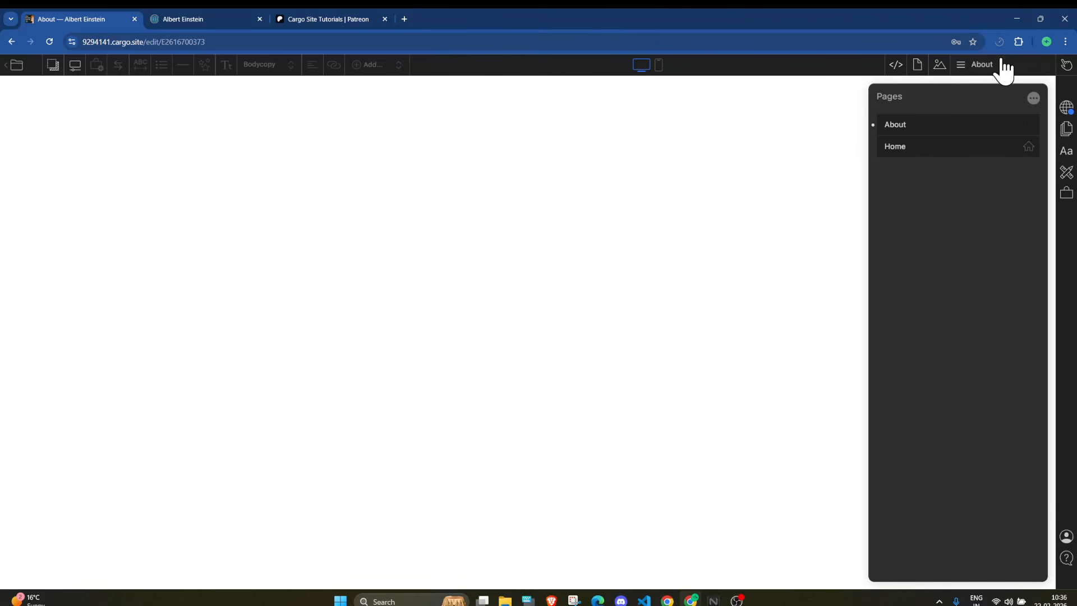
{"action": "left_click", "coordinate": [897, 148]}
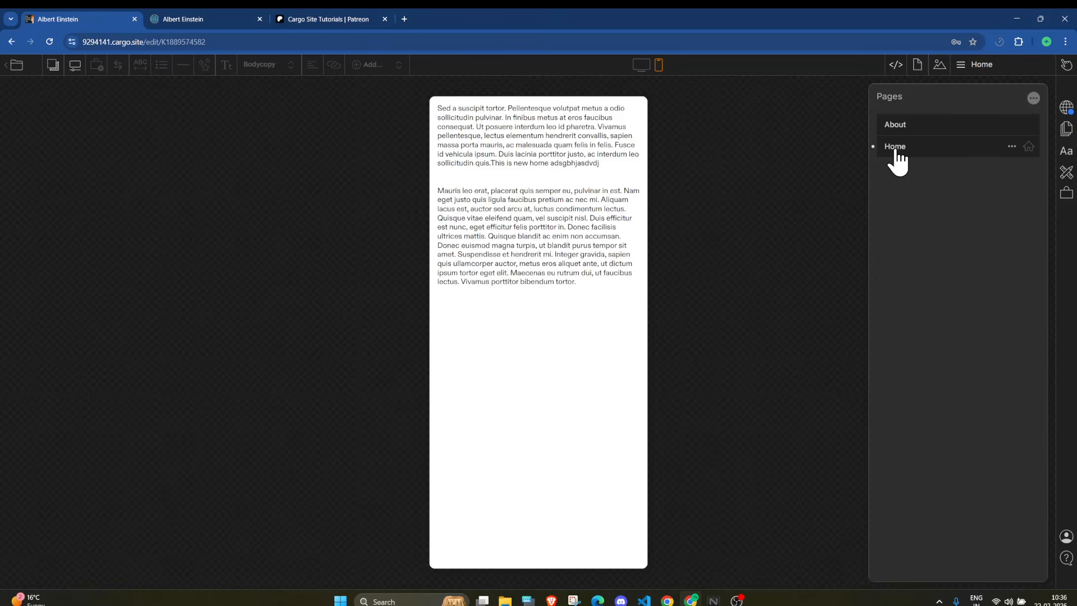
{"action": "left_click", "coordinate": [641, 65]}
{"action": "left_click", "coordinate": [1012, 147]}
{"action": "mouse_move", "coordinate": [949, 203]}
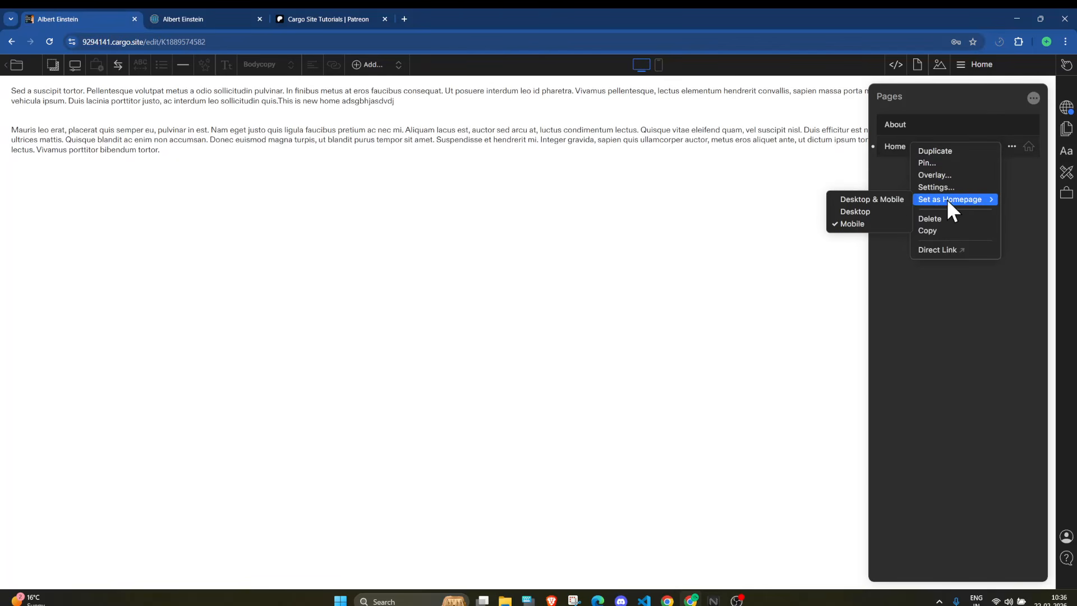
{"action": "left_click", "coordinate": [867, 199]}
{"action": "left_click", "coordinate": [867, 168]}
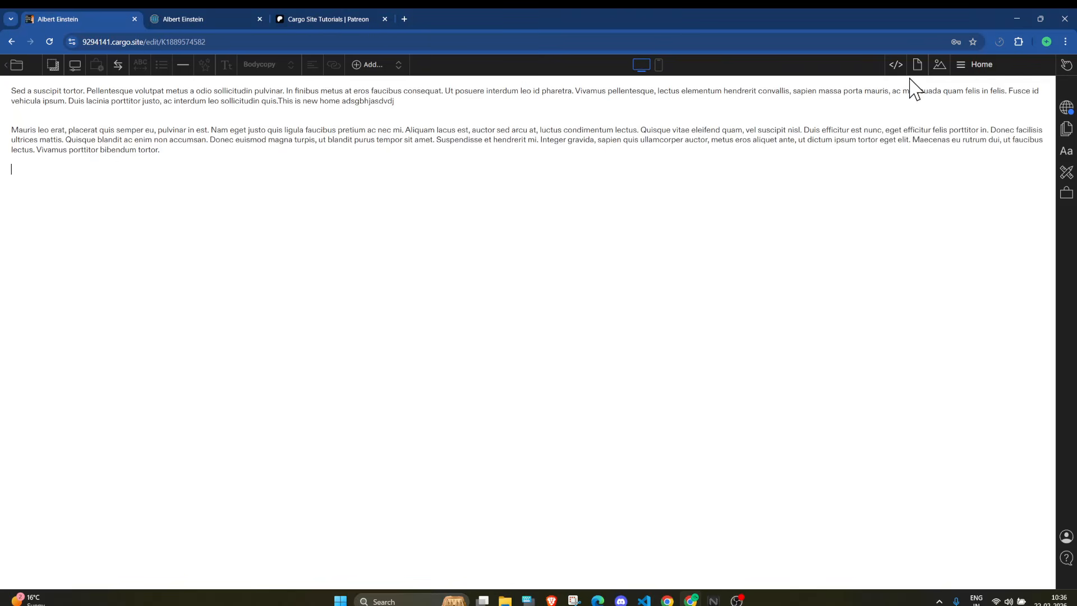
Place the uploaded "Cargo Site Complete Course" image below the text on the Home page.
{"action": "left_click", "coordinate": [939, 64]}
{"action": "left_click_drag", "start_coordinate": [873, 130], "coordinate": [432, 349]}
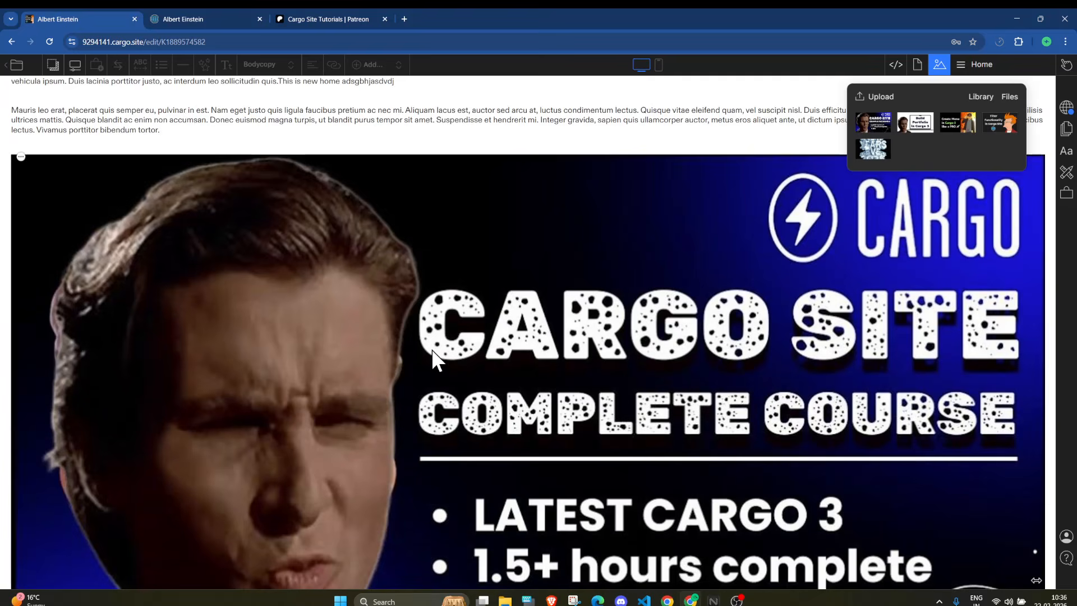
{"action": "scroll", "coordinate": [431, 349], "scroll_direction": "up", "scroll_amount": 1}
Select the "Cargo Site Complete Course" image and put it into a new gallery with the Grid layout.
{"action": "left_click", "coordinate": [432, 276]}
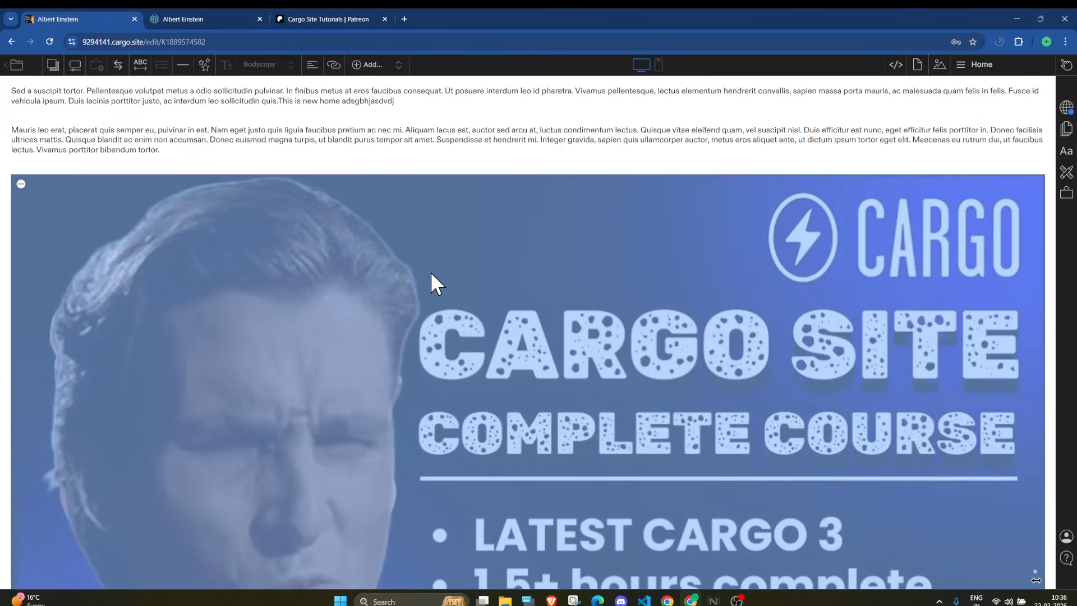
{"action": "left_click", "coordinate": [363, 62]}
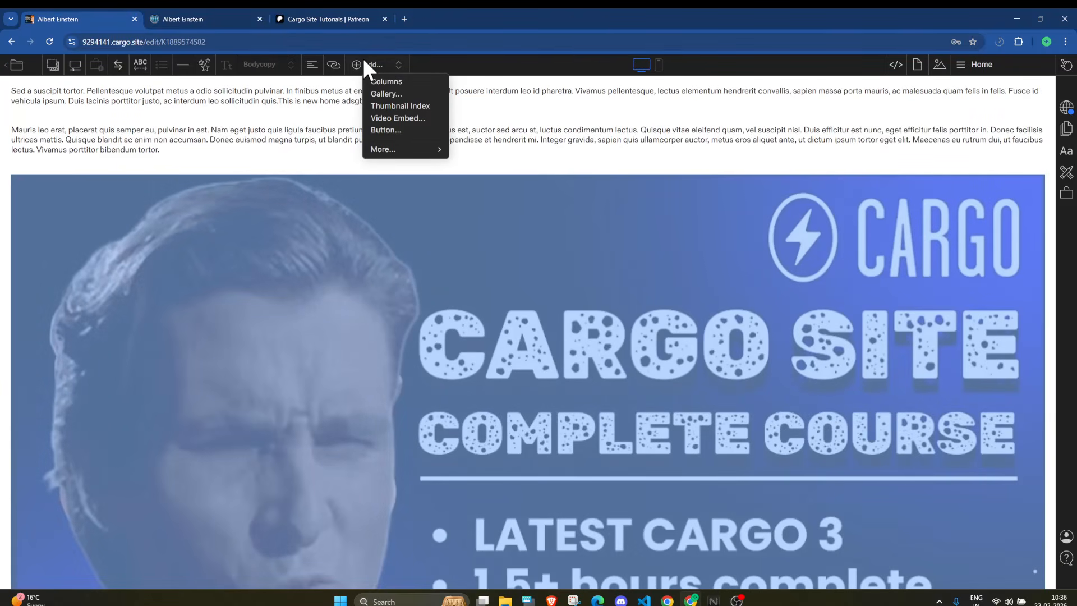
{"action": "left_click", "coordinate": [234, 227]}
{"action": "left_click", "coordinate": [234, 227]}
{"action": "left_click", "coordinate": [364, 64]}
{"action": "left_click", "coordinate": [405, 93]}
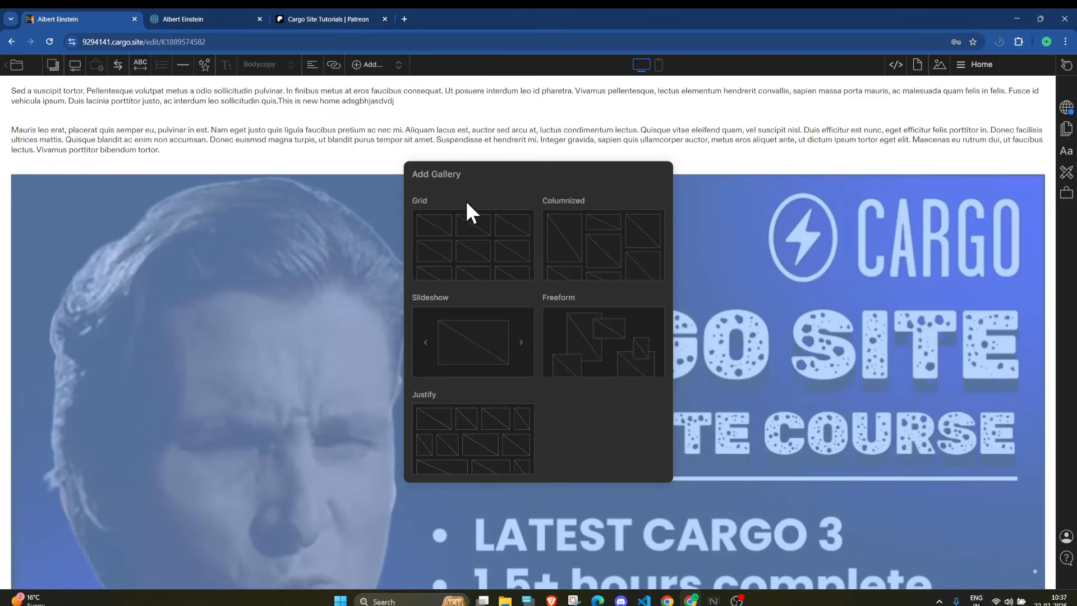
{"action": "left_click", "coordinate": [477, 247]}
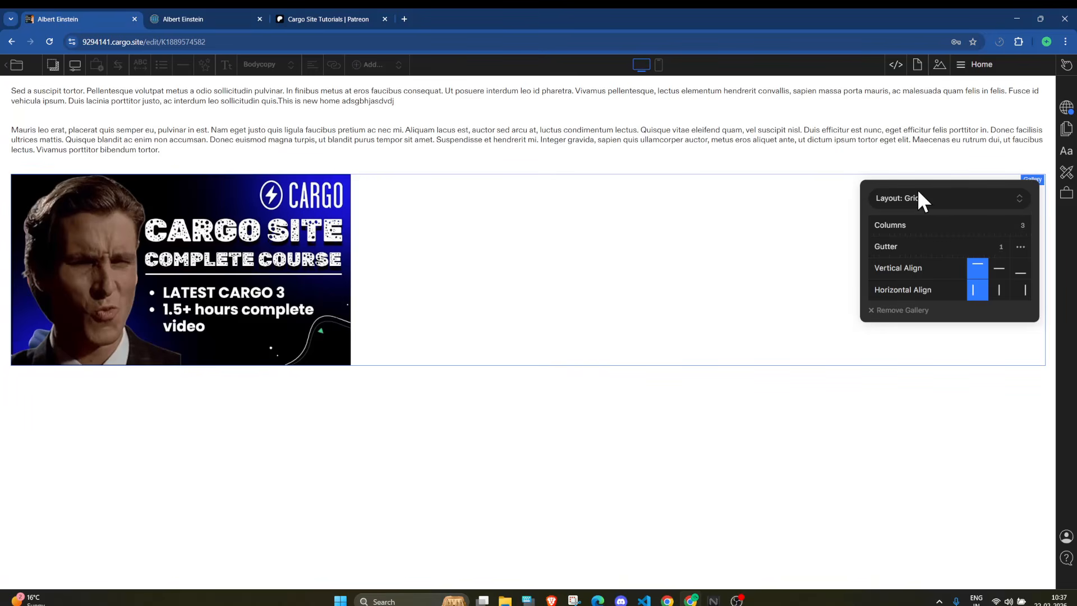
Try different column counts for the Home page's grid gallery and set it to 4 columns.
{"action": "left_click_drag", "start_coordinate": [968, 181], "coordinate": [852, 193]}
{"action": "left_click", "coordinate": [755, 396]}
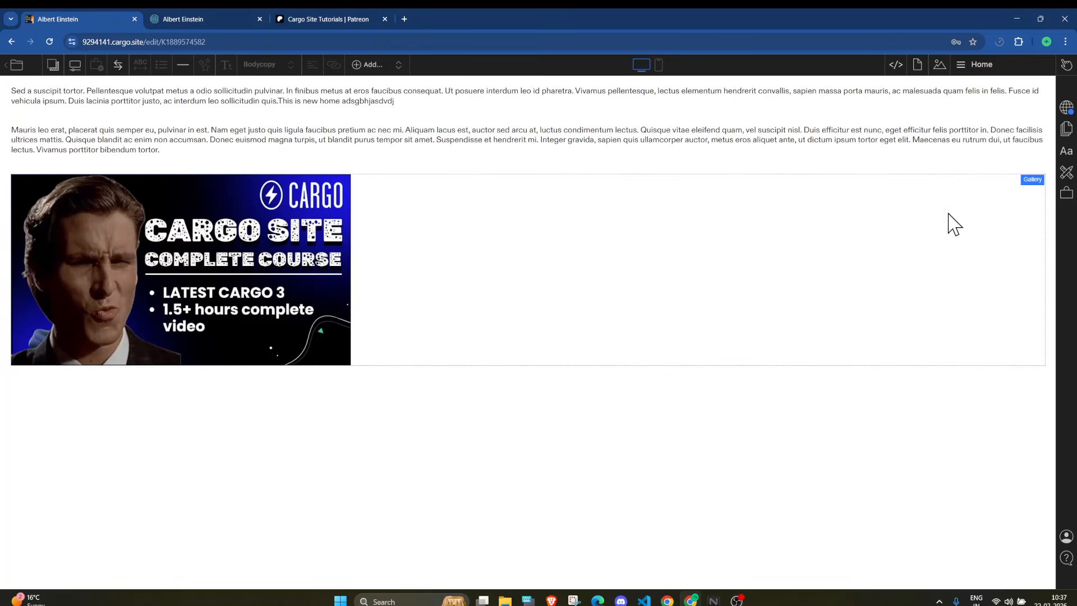
{"action": "left_click", "coordinate": [1032, 180]}
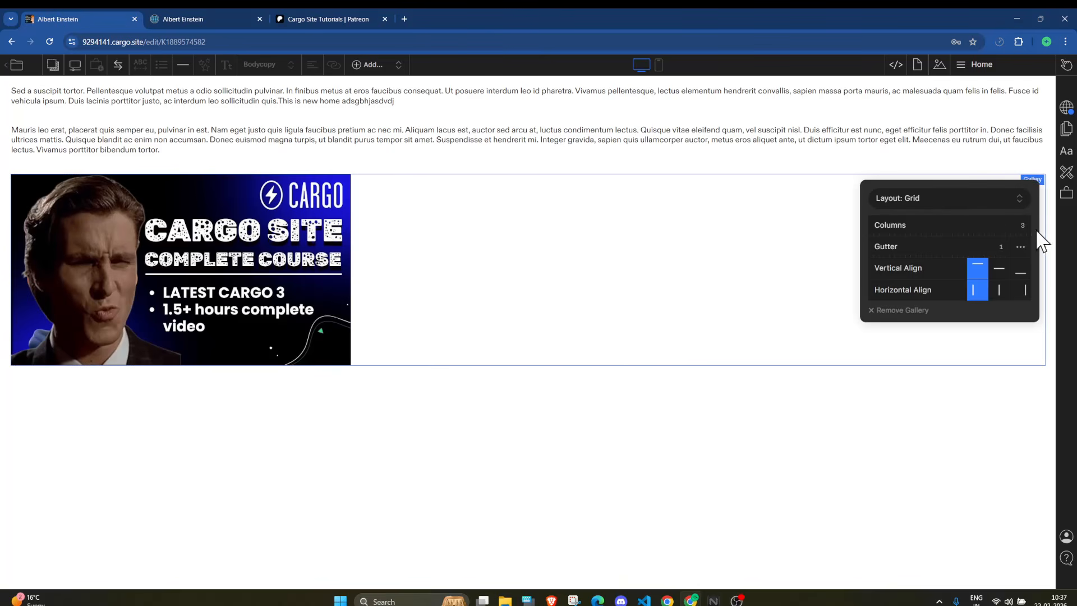
{"action": "left_click_drag", "start_coordinate": [1022, 223], "coordinate": [1021, 223]}
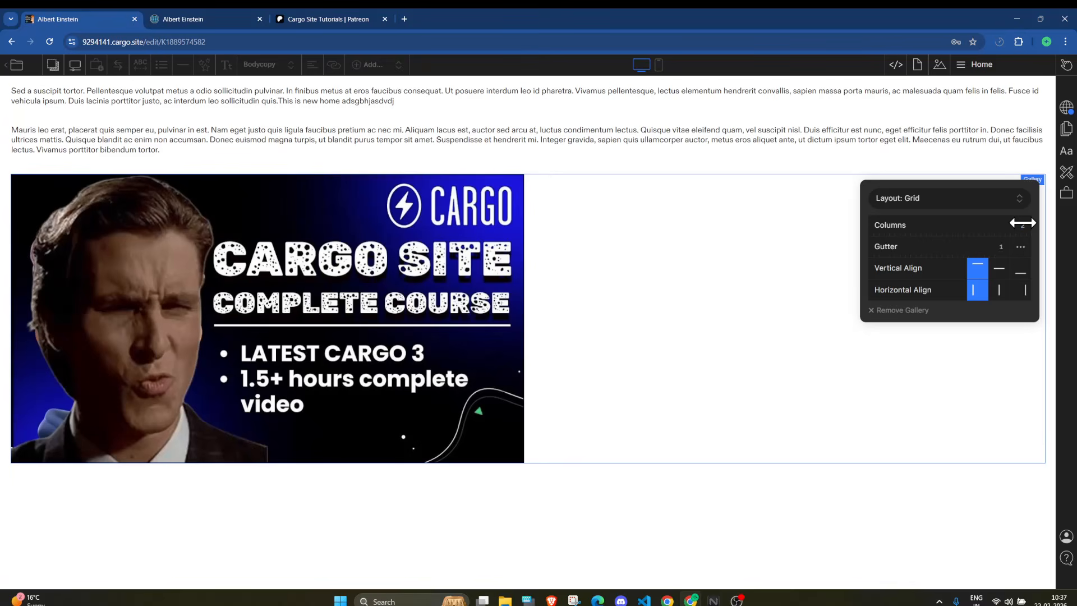
{"action": "type", "text": "1"}
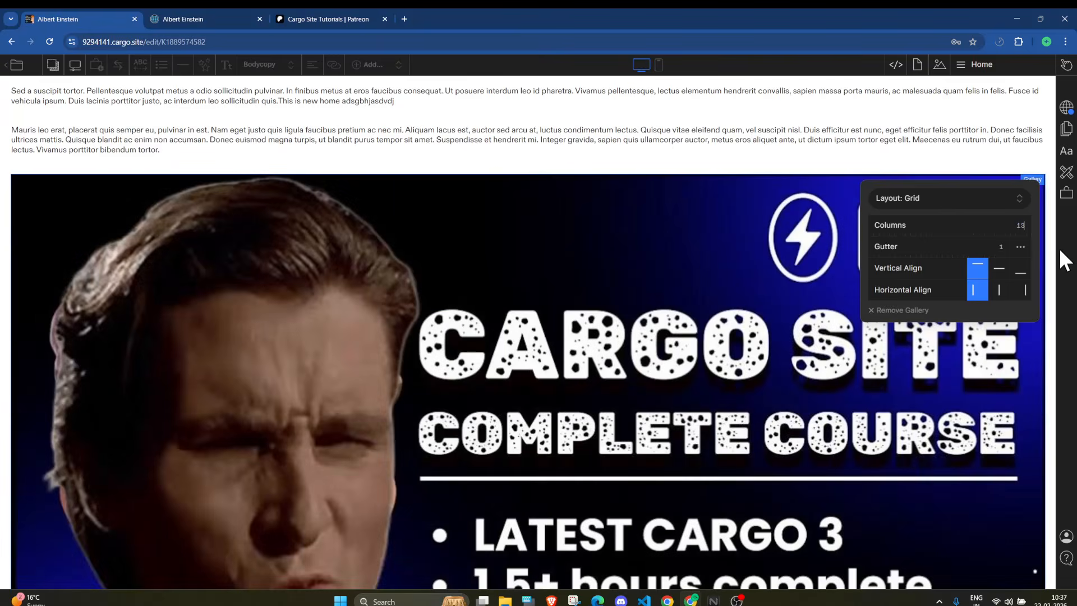
{"action": "type", "text": "3"}
{"action": "key", "text": "BackSpace"}
{"action": "type", "text": "4"}
{"action": "key", "text": "BackSpace"}
{"action": "key", "text": "BackSpace"}
{"action": "type", "text": "4"}
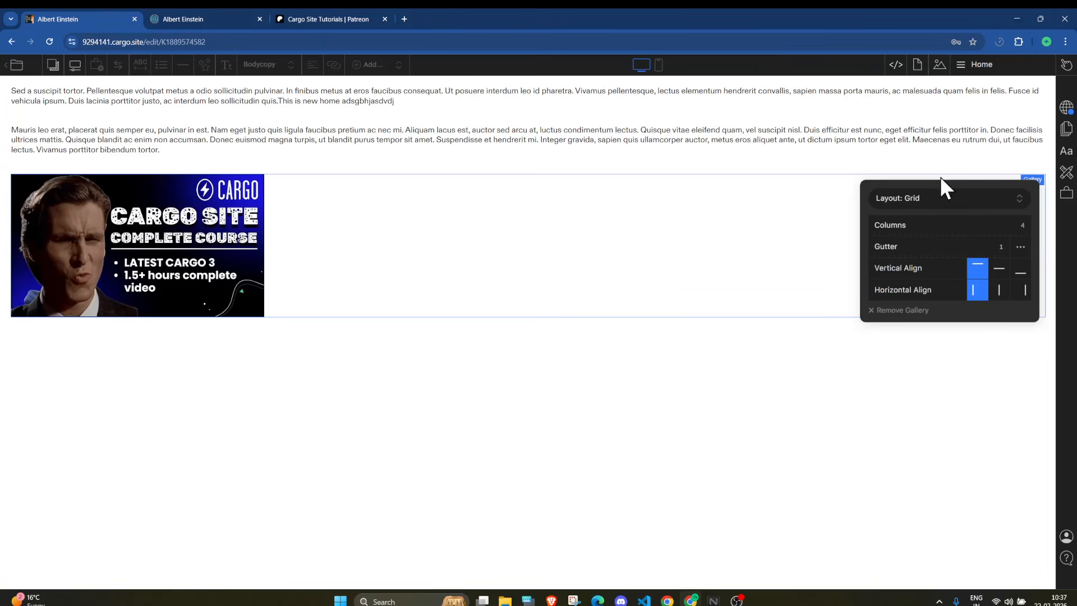
Add the "Build Portfolio in Cargo 3" image, the "Create Menu in Cargo 3" image and the New Years Eve video to the gallery's empty cells.
{"action": "left_click", "coordinate": [940, 67]}
{"action": "left_click_drag", "start_coordinate": [909, 117], "coordinate": [497, 218]}
{"action": "left_click_drag", "start_coordinate": [957, 125], "coordinate": [765, 243]}
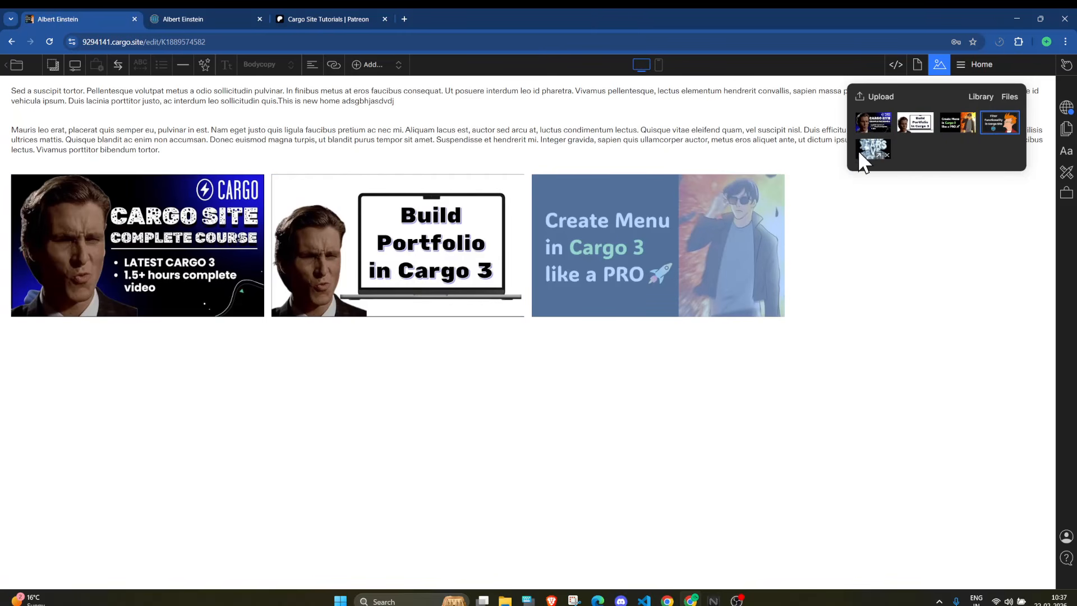
{"action": "left_click_drag", "start_coordinate": [863, 152], "coordinate": [848, 235]}
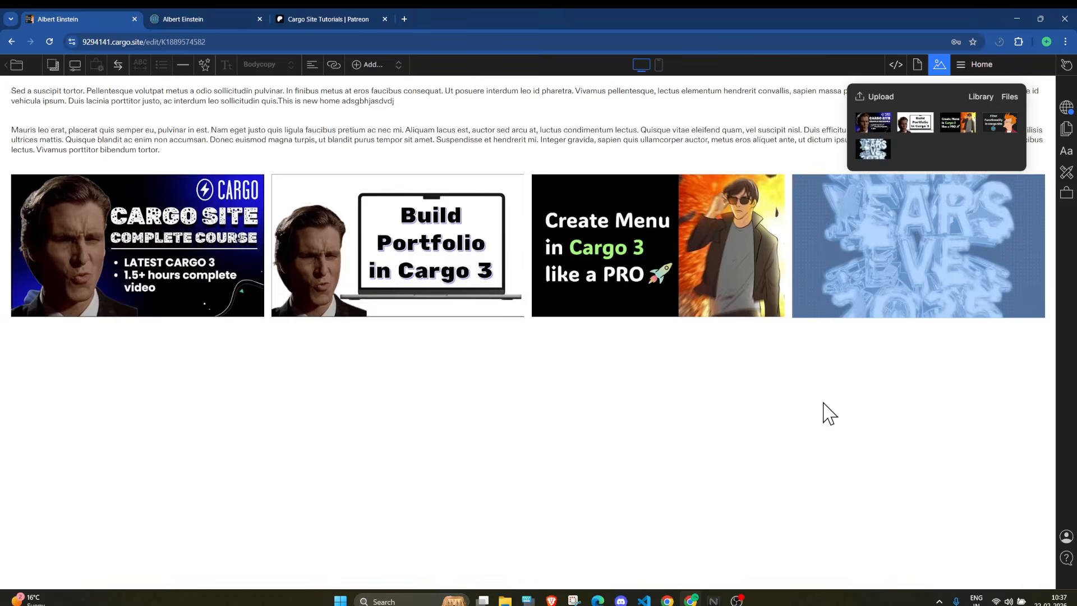
{"action": "left_click", "coordinate": [826, 414]}
Examine the media options of the New Years Eve video and of the "Cargo Site Complete Course" image.
{"action": "left_click", "coordinate": [803, 183]}
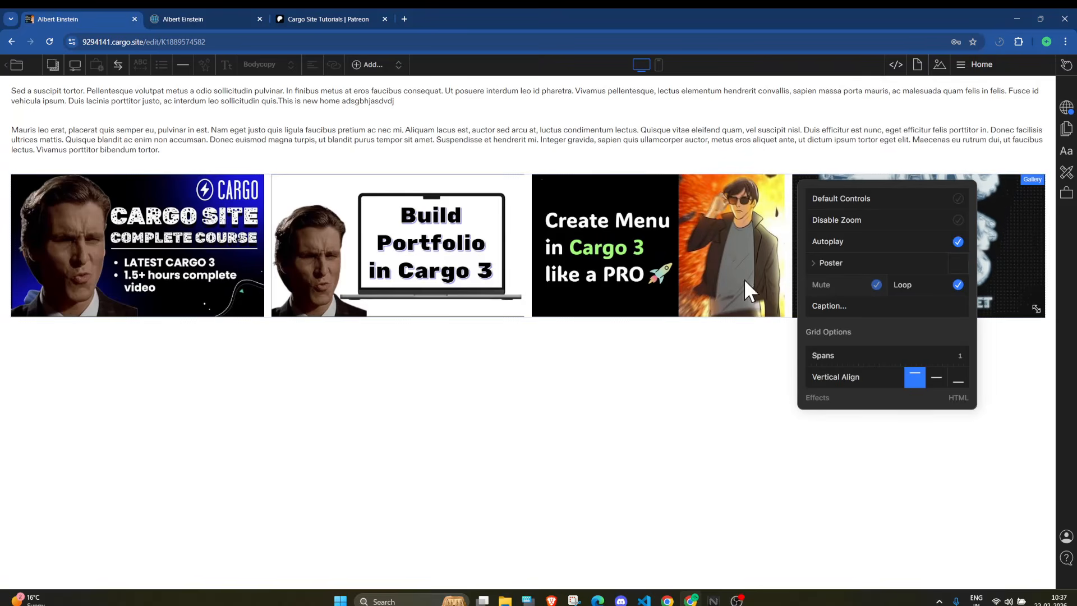
{"action": "left_click", "coordinate": [634, 295]}
{"action": "mouse_move", "coordinate": [548, 186]}
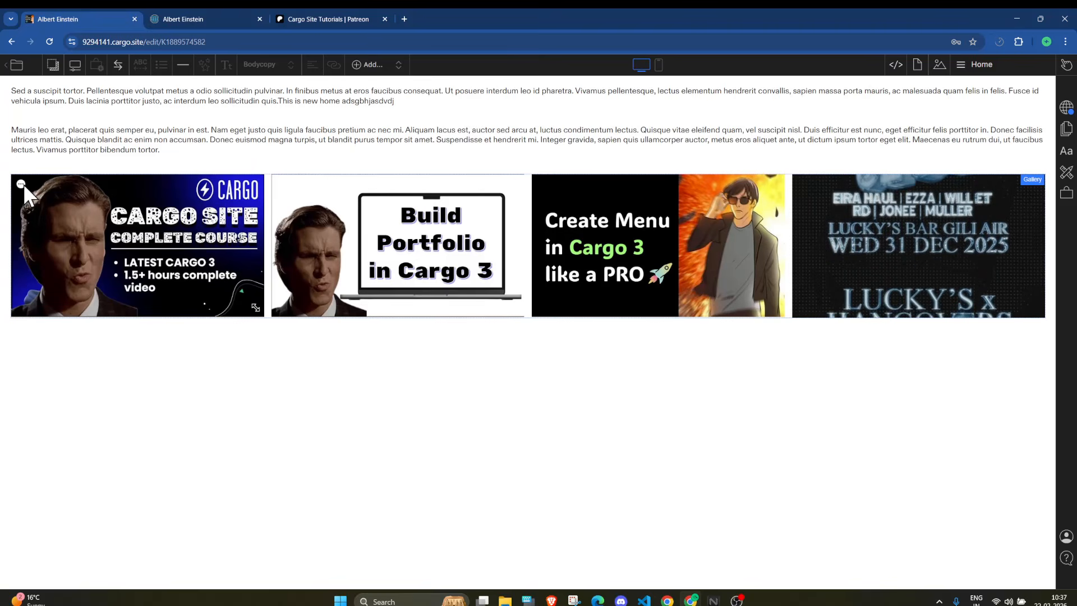
{"action": "left_click", "coordinate": [20, 184]}
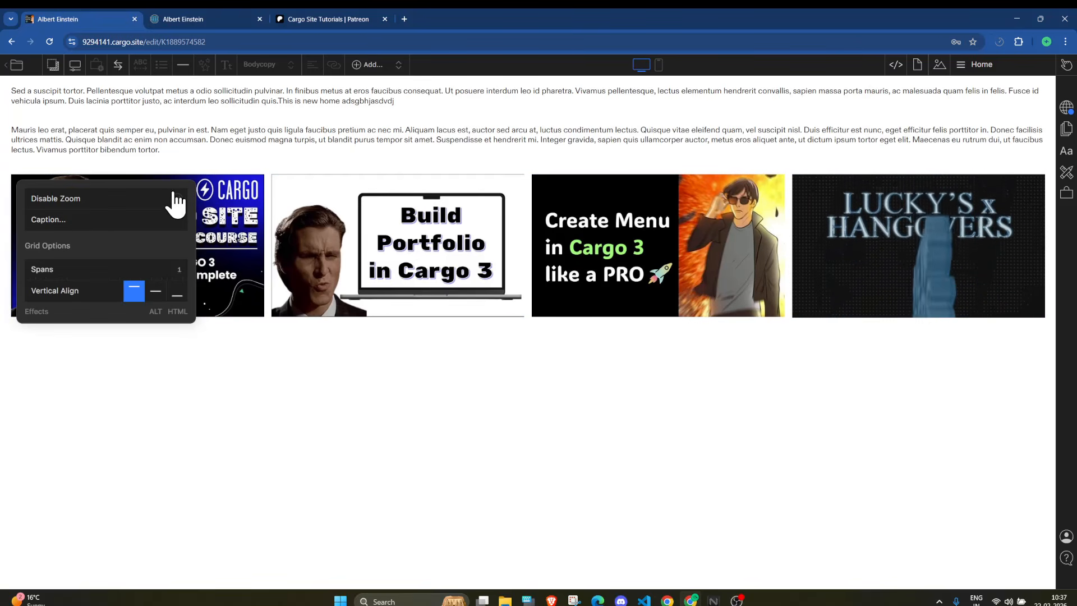
{"action": "left_click", "coordinate": [607, 461]}
Preview the draft site, check the zoomed view of the "Cargo Site Complete Course" image, and return to the editor.
{"action": "left_click", "coordinate": [1066, 66]}
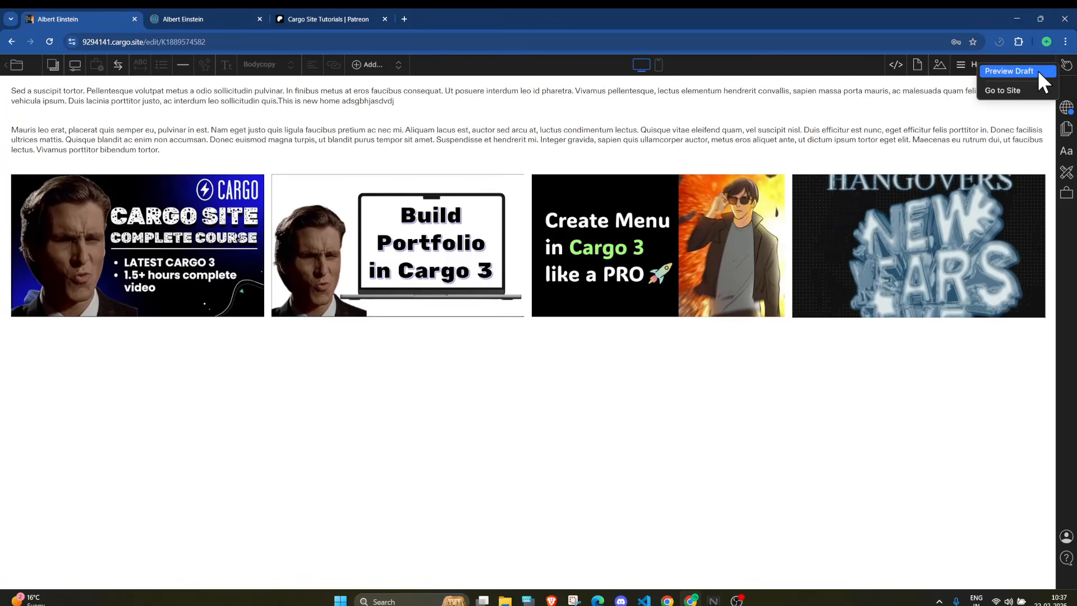
{"action": "left_click", "coordinate": [1039, 72]}
{"action": "left_click", "coordinate": [163, 220]}
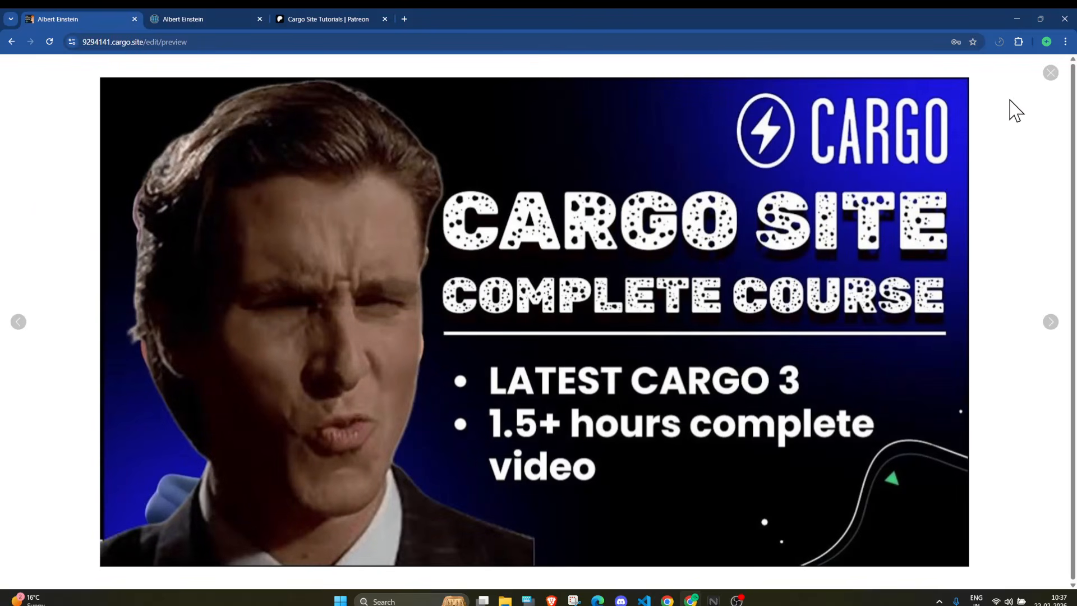
{"action": "left_click", "coordinate": [1051, 73]}
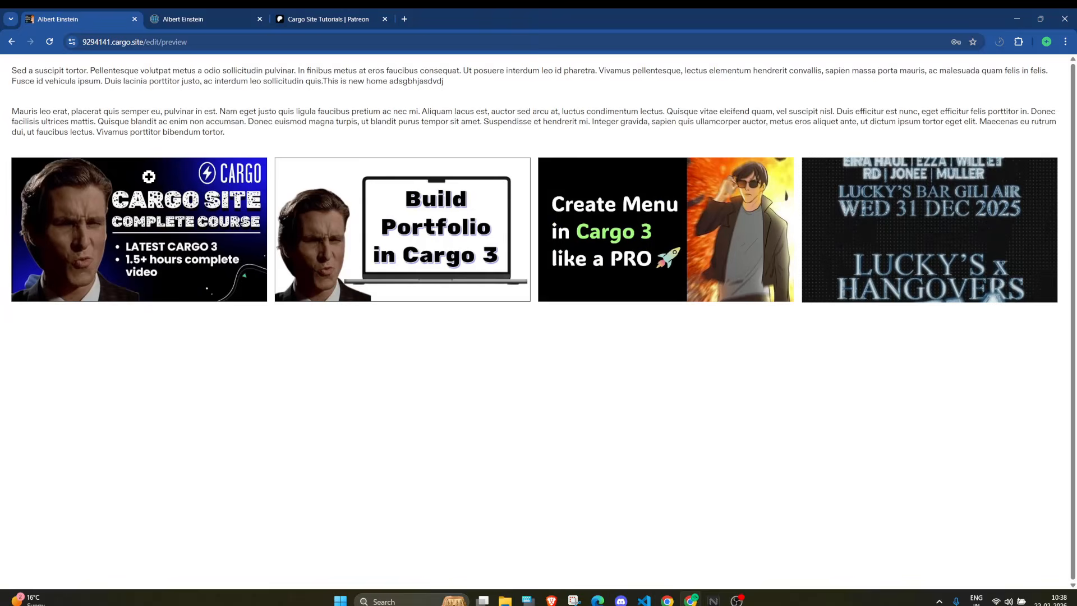
{"action": "key", "text": "Escape"}
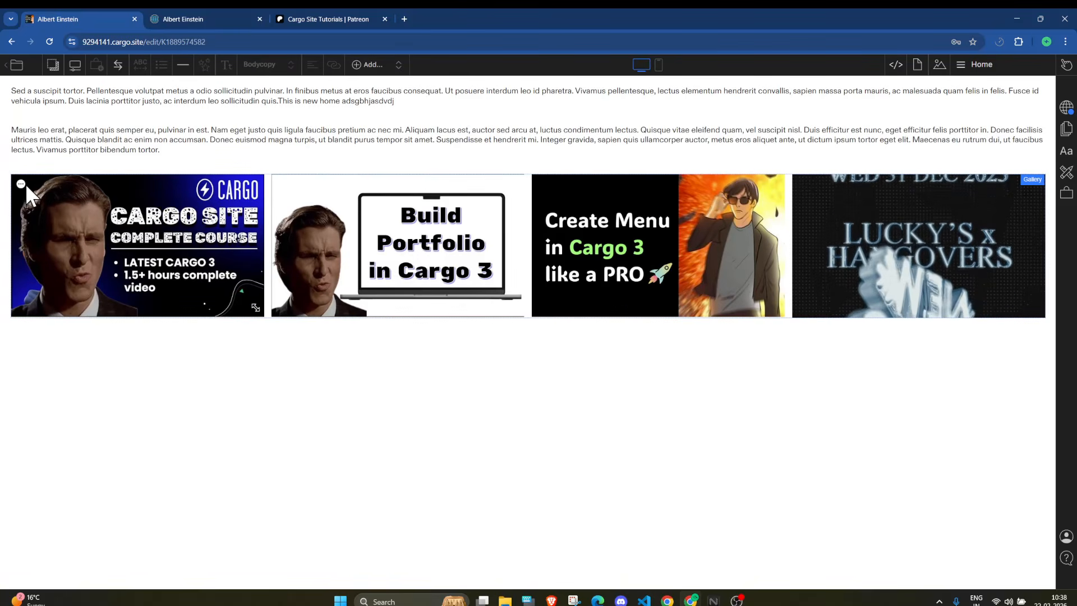
Disable zoom for the "Cargo Site Complete Course" image and give it the caption "This is caption".
{"action": "left_click", "coordinate": [21, 183]}
{"action": "left_click", "coordinate": [177, 198]}
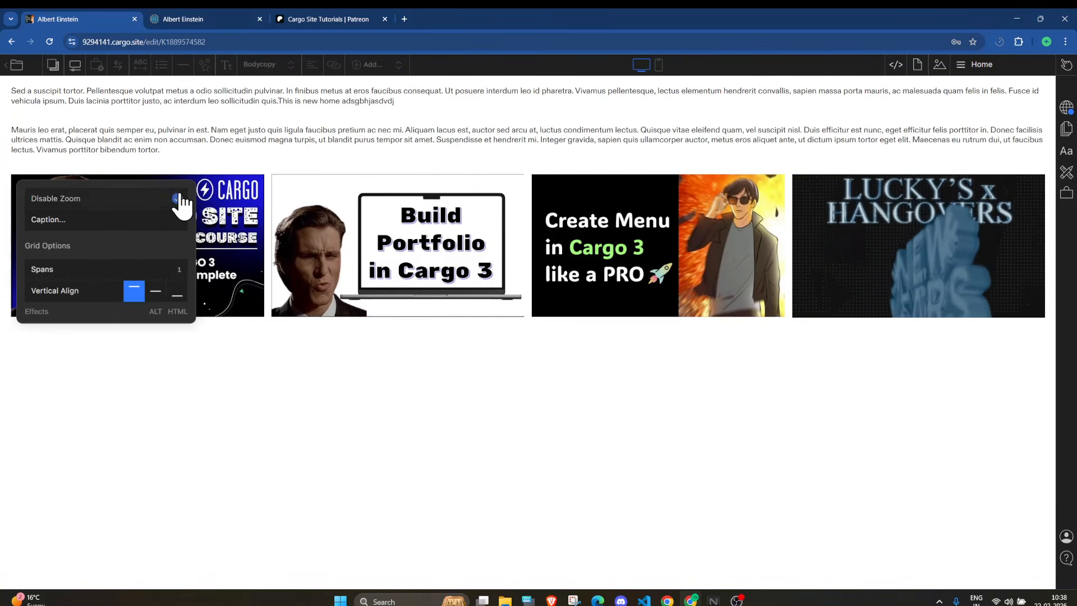
{"action": "left_click", "coordinate": [71, 221]}
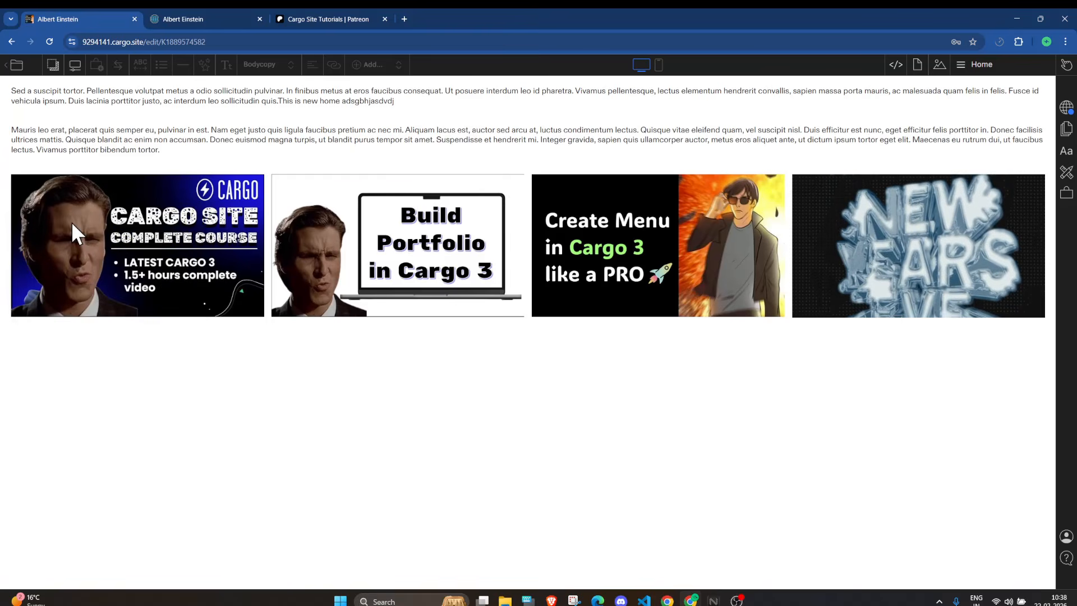
{"action": "type", "text": "This is caption"}
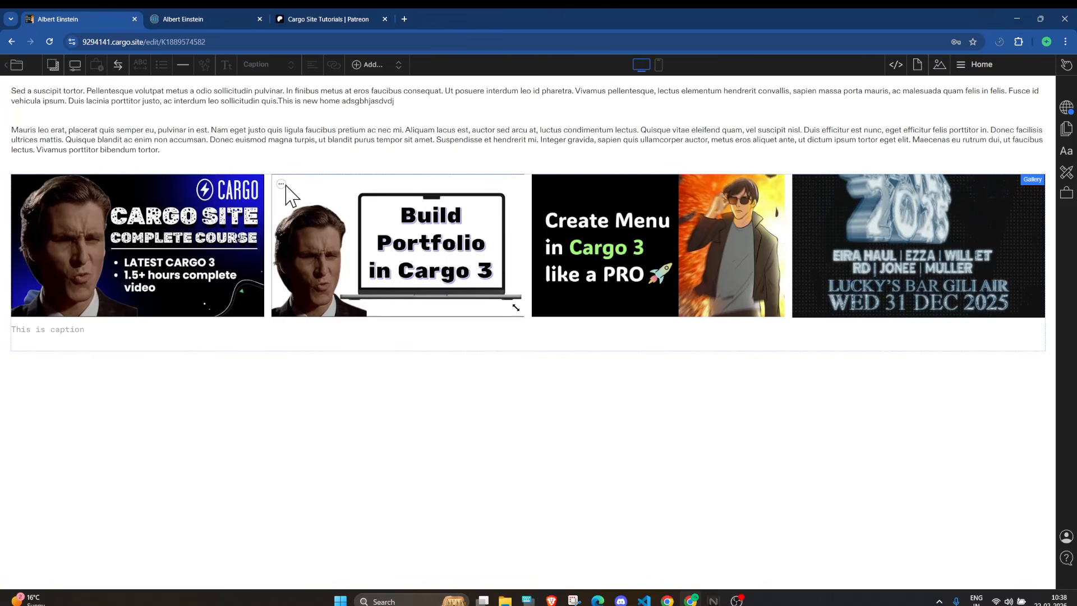
{"action": "right_click", "coordinate": [285, 186]}
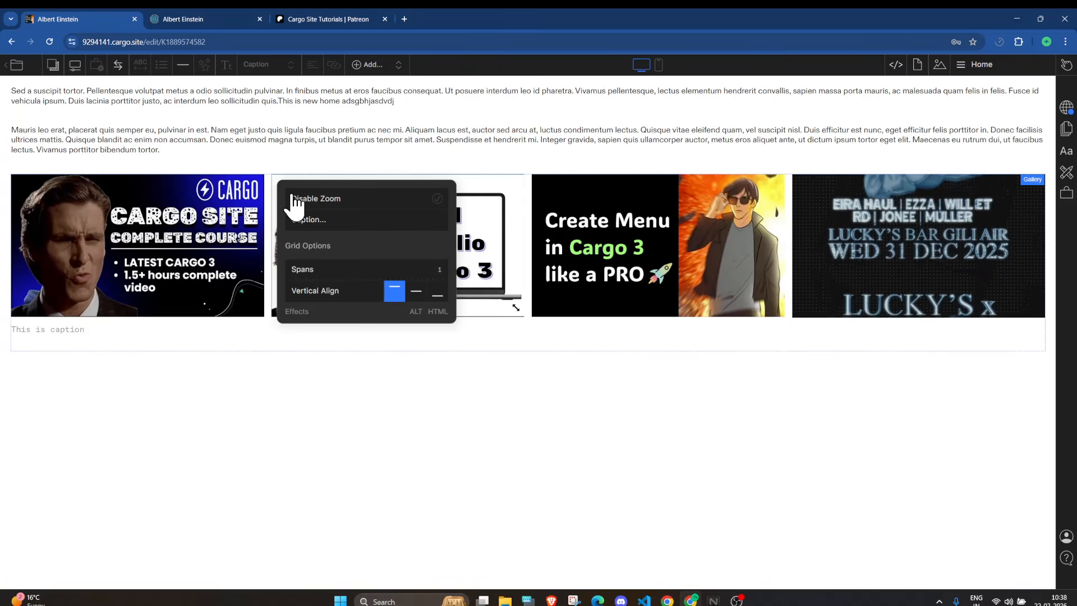
{"action": "left_click", "coordinate": [696, 335]}
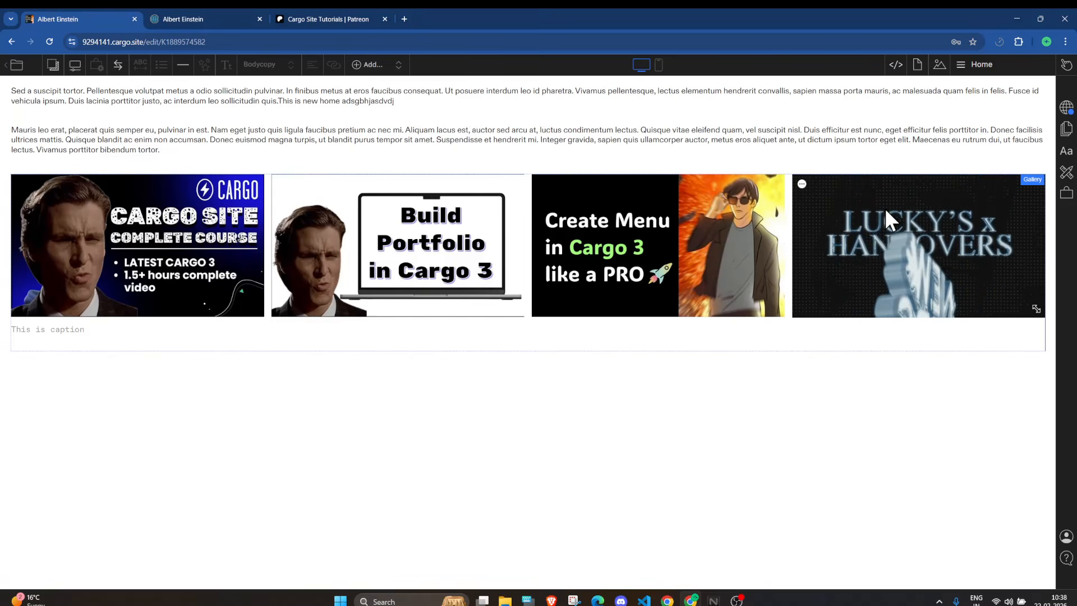
Turn off autoplay and turn on the default controls for the New Years Eve video.
{"action": "left_click", "coordinate": [802, 183]}
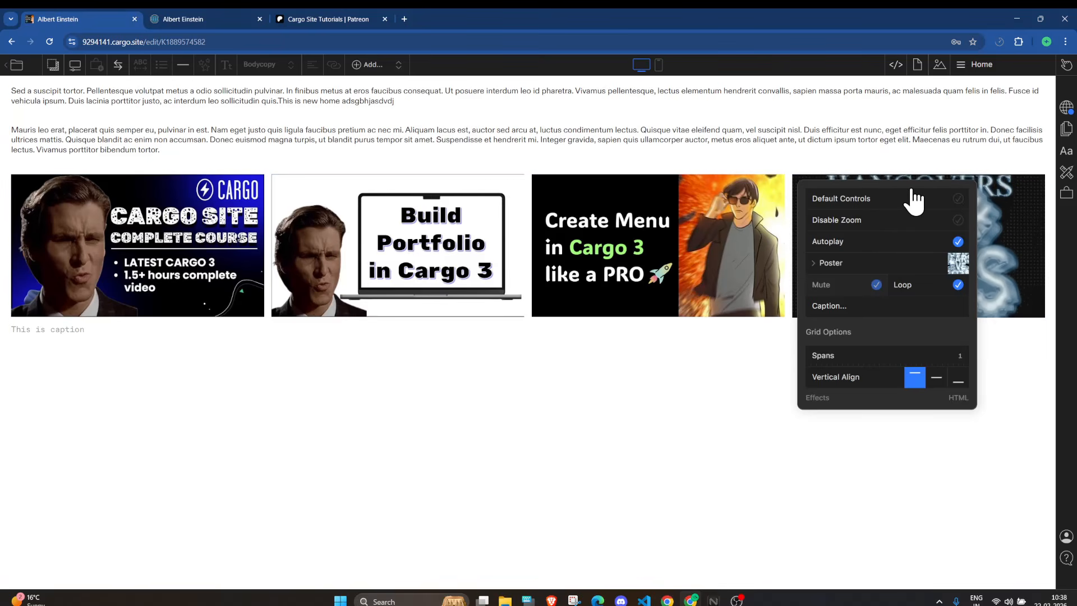
{"action": "left_click_drag", "start_coordinate": [910, 182], "coordinate": [571, 204]}
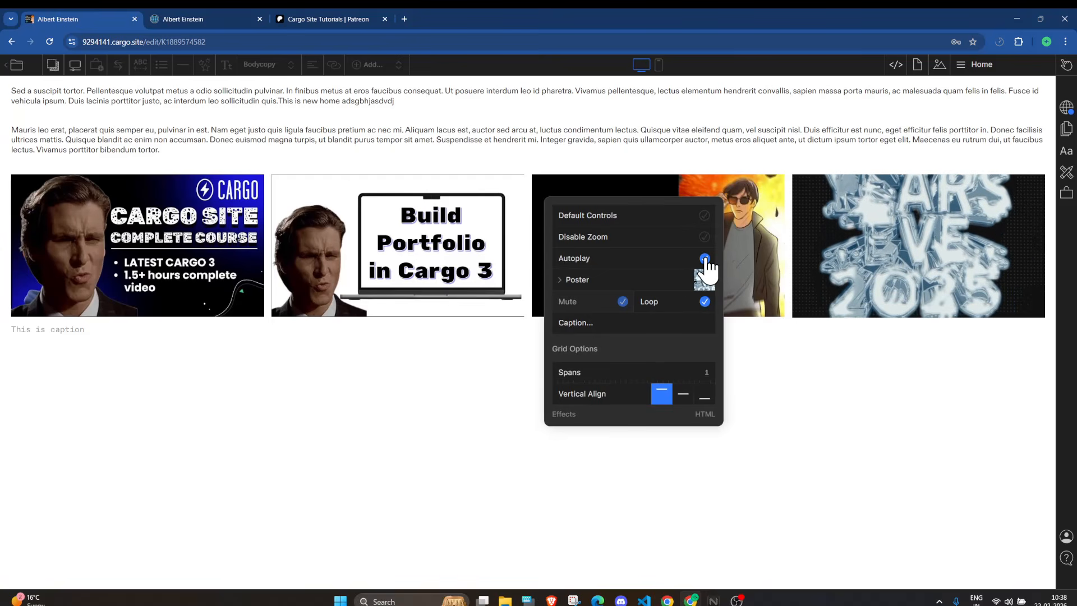
{"action": "left_click", "coordinate": [705, 258]}
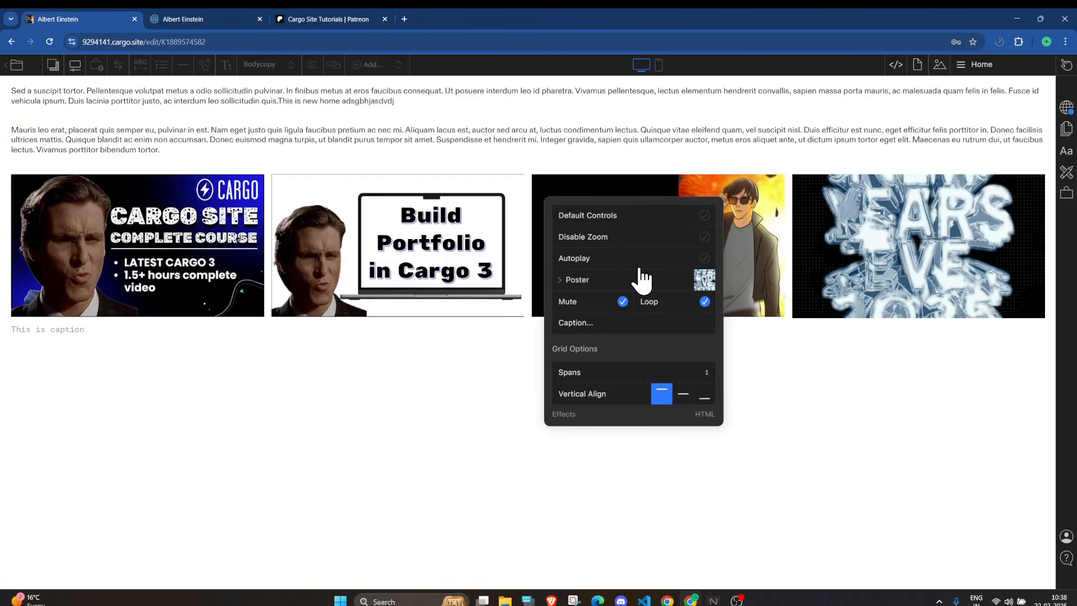
{"action": "left_click", "coordinate": [705, 216]}
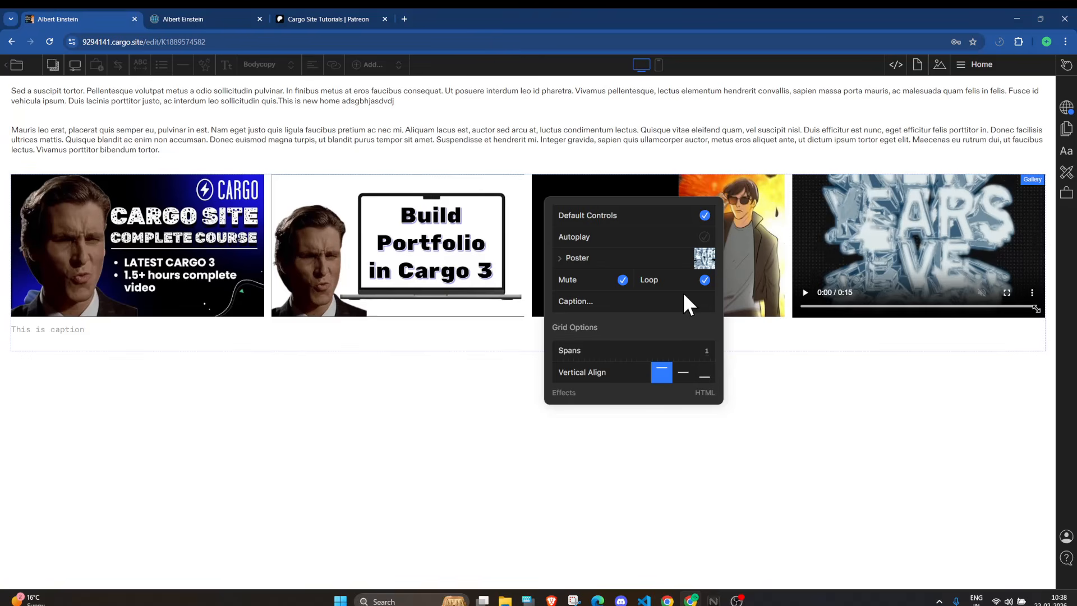
Set the thumbnail with the orange-haired cartoon character as the video's poster, and briefly play the video to test it.
{"action": "left_click", "coordinate": [606, 259]}
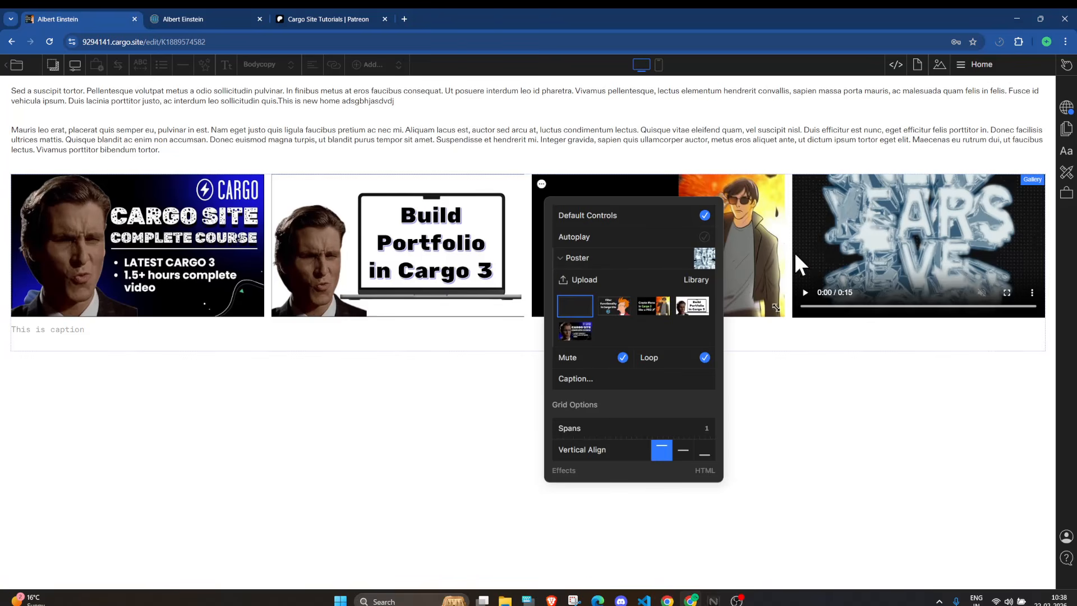
{"action": "left_click", "coordinate": [615, 303]}
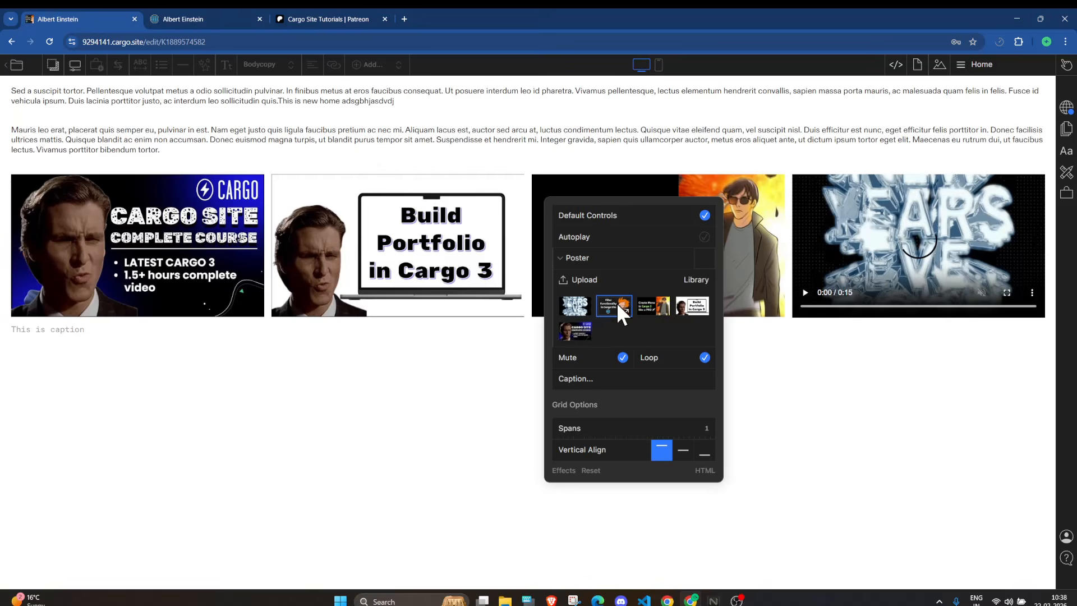
{"action": "left_click", "coordinate": [842, 391]}
{"action": "left_click", "coordinate": [807, 293]}
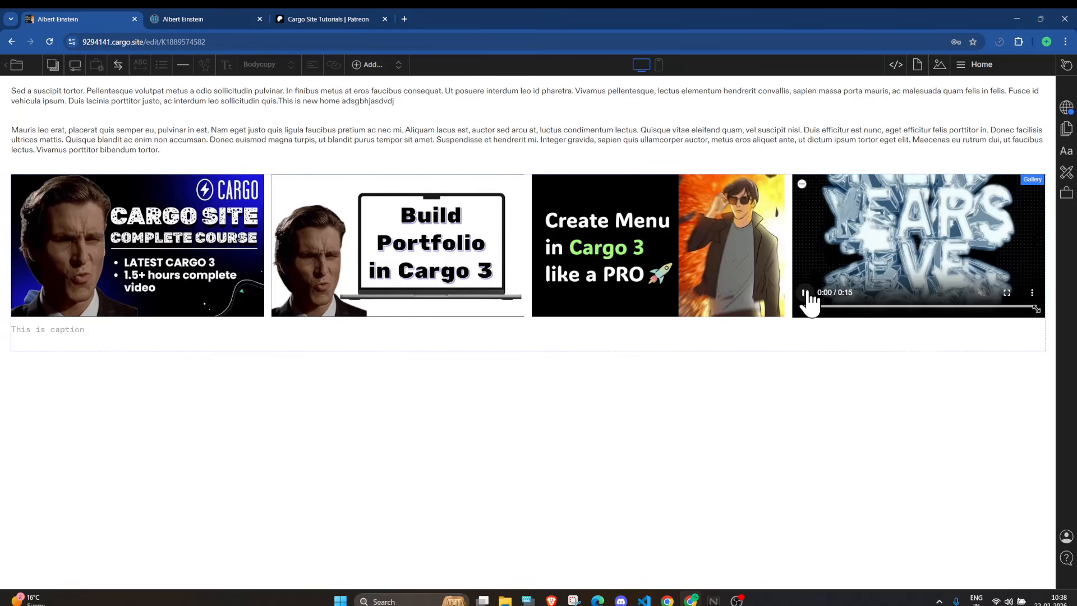
{"action": "left_click", "coordinate": [807, 293]}
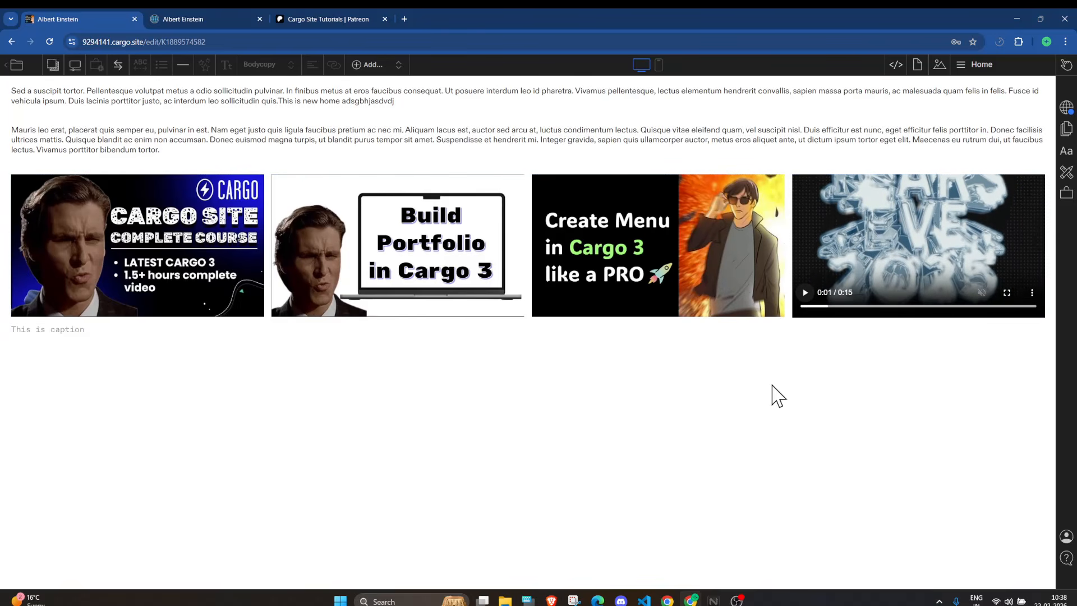
Add the caption "video" to the New Years Eve video.
{"action": "left_click", "coordinate": [802, 183]}
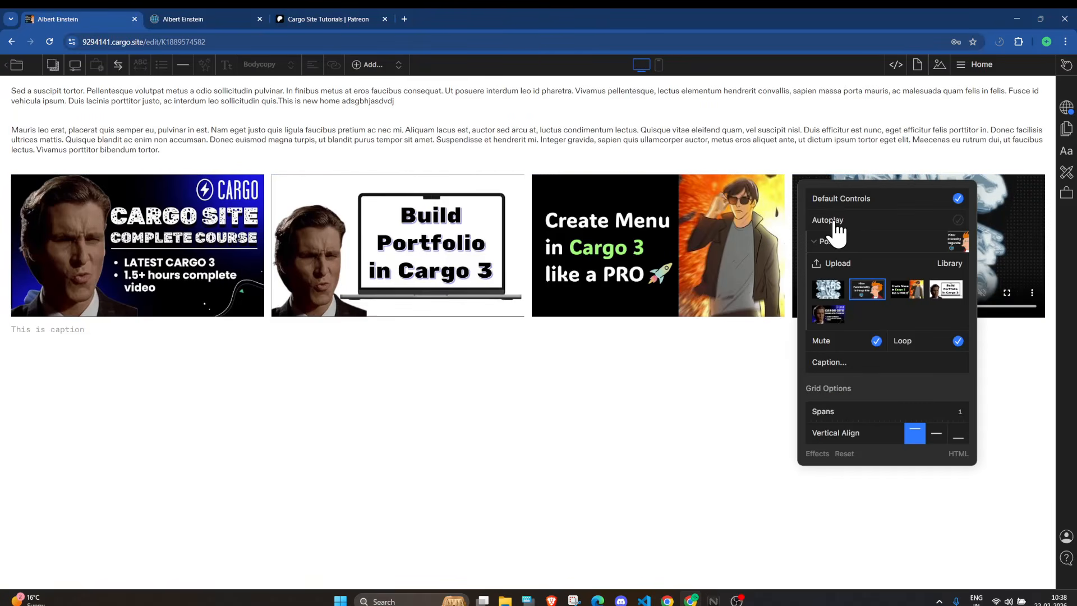
{"action": "left_click", "coordinate": [825, 363]}
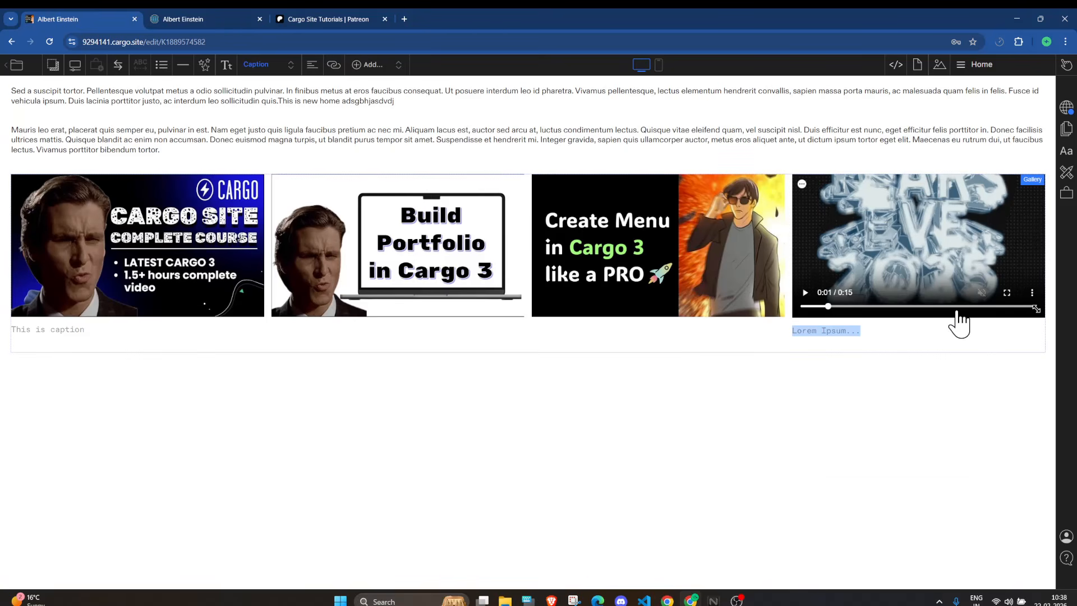
{"action": "type", "text": "video"}
{"action": "left_click", "coordinate": [885, 405]}
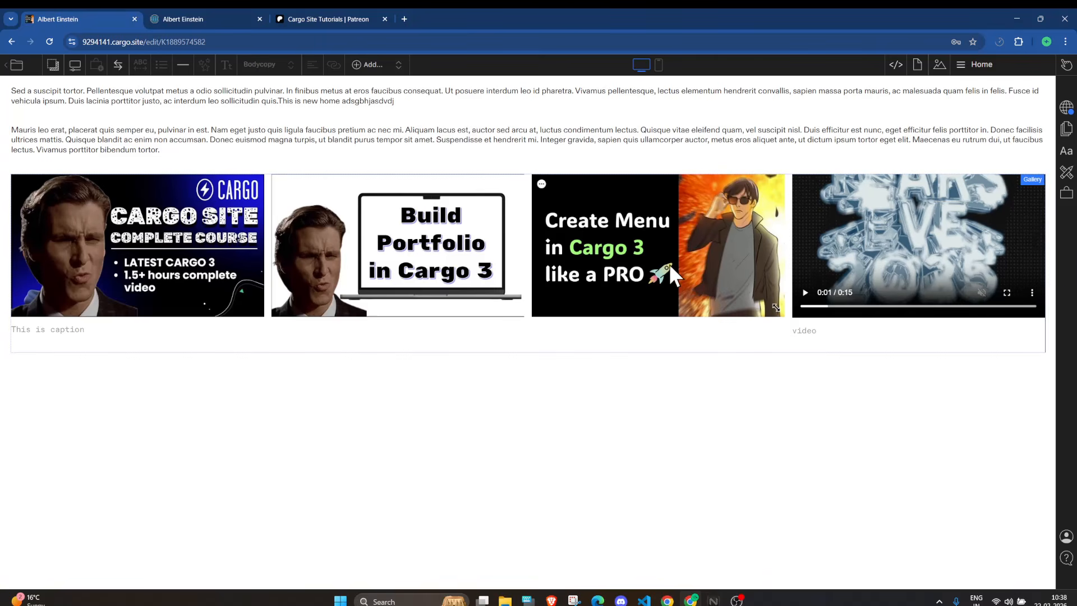
Change the gallery's layout to Columnized with 2 columns.
{"action": "left_click", "coordinate": [1026, 181]}
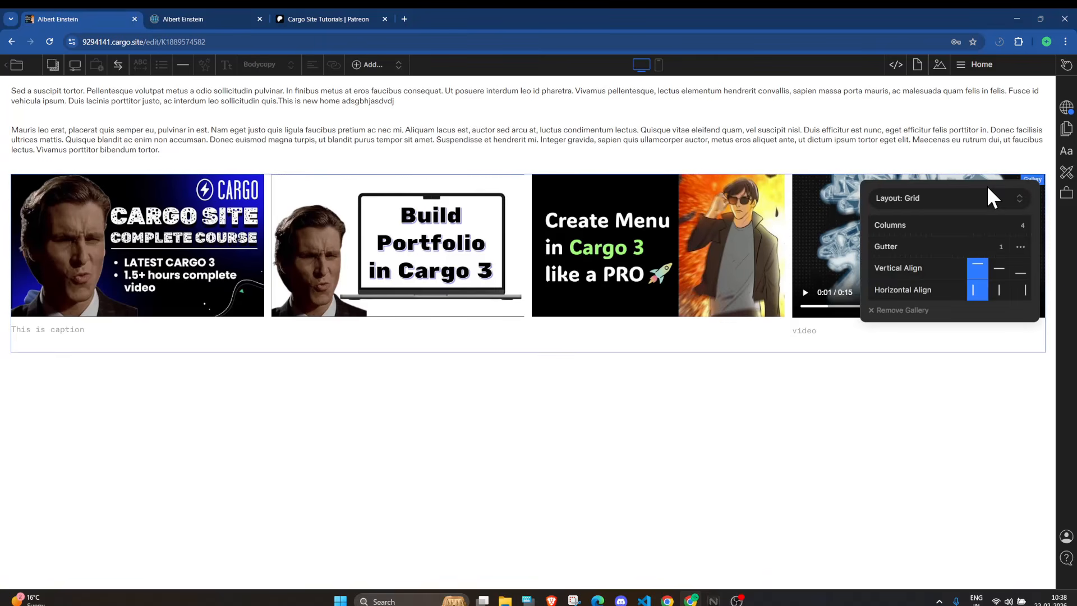
{"action": "left_click", "coordinate": [913, 200]}
{"action": "left_click", "coordinate": [890, 228]}
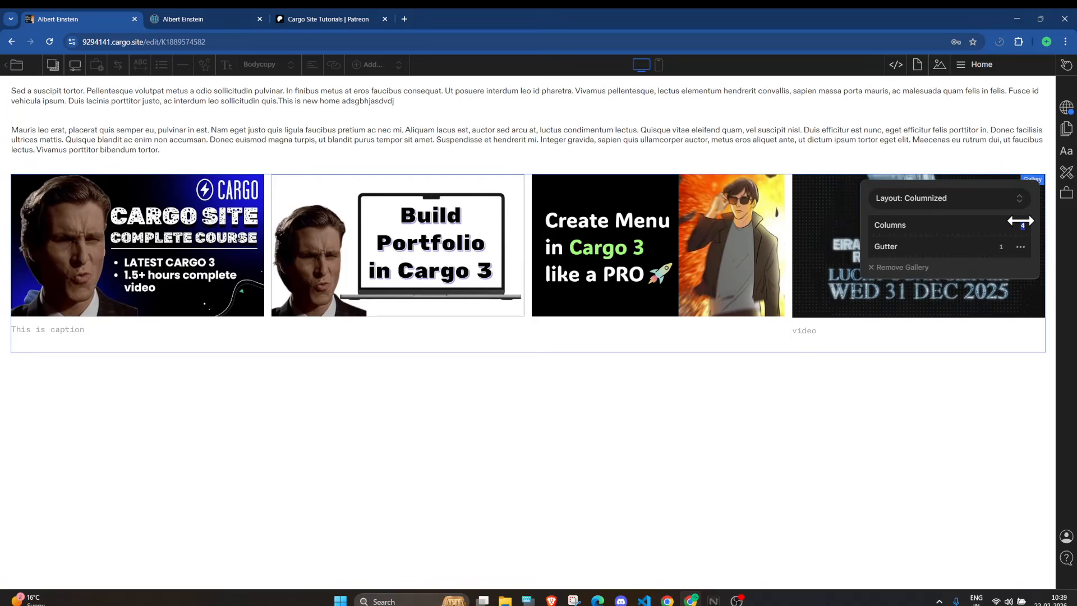
{"action": "left_click_drag", "start_coordinate": [1021, 222], "coordinate": [985, 292]}
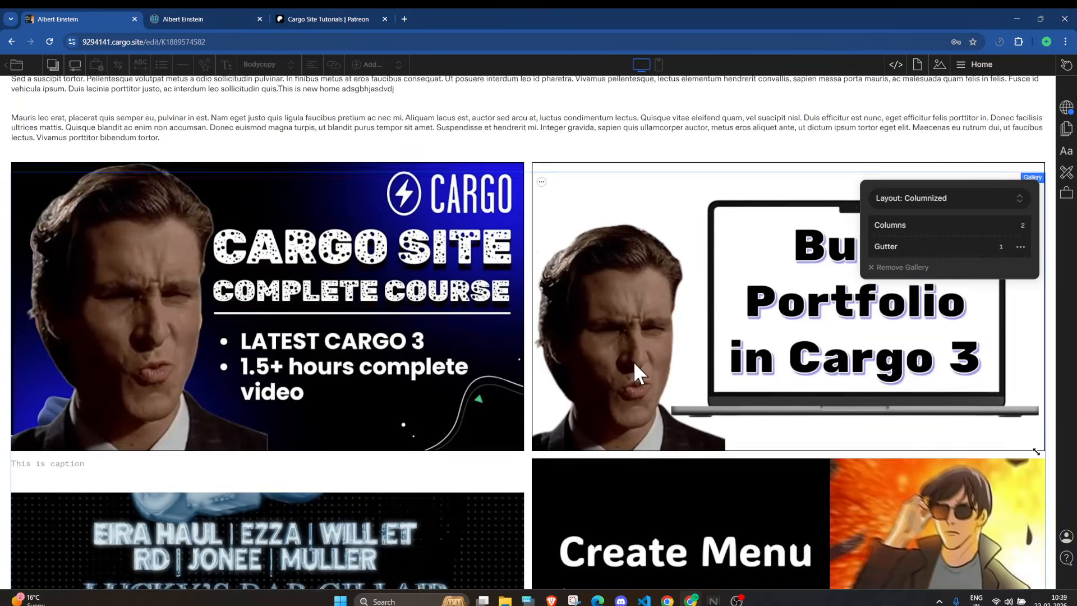
{"action": "scroll", "coordinate": [634, 362], "scroll_direction": "down", "scroll_amount": 5}
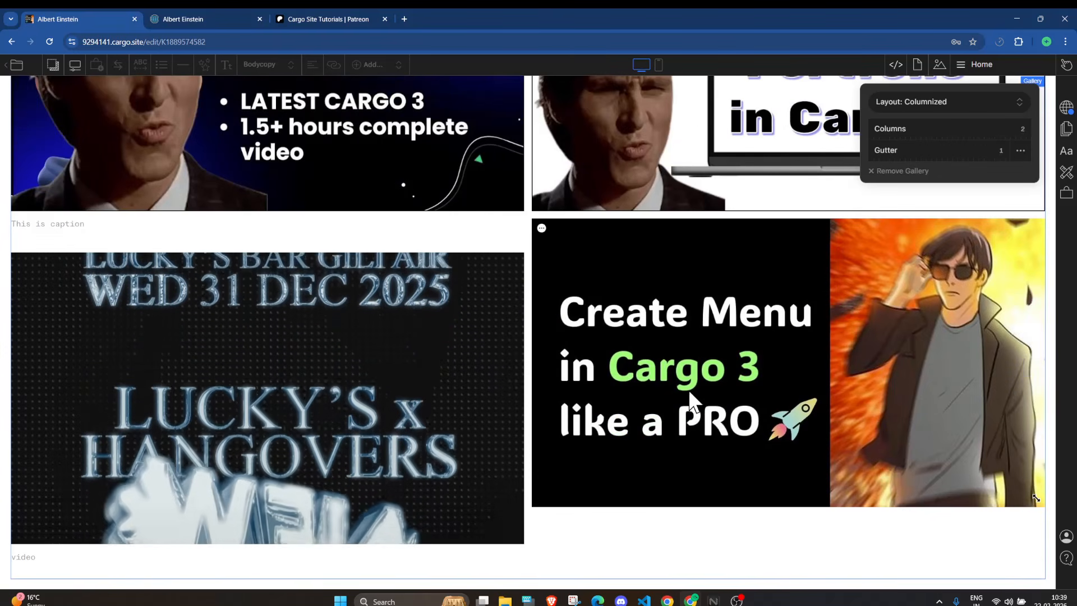
Try the Grid layout on the gallery and return it to the Columnized layout.
{"action": "left_click", "coordinate": [954, 103]}
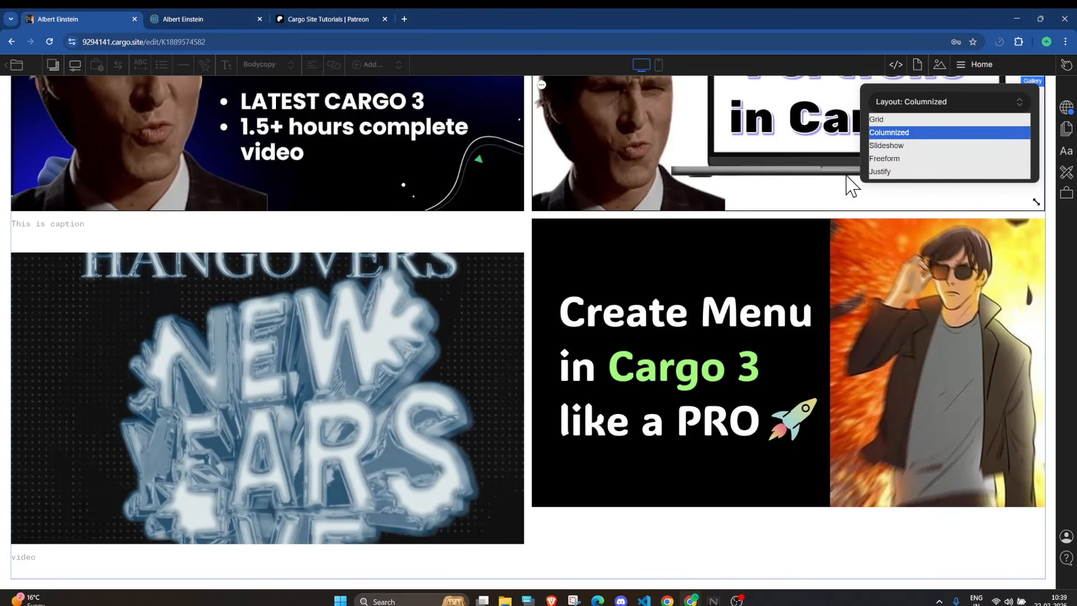
{"action": "left_click", "coordinate": [896, 119]}
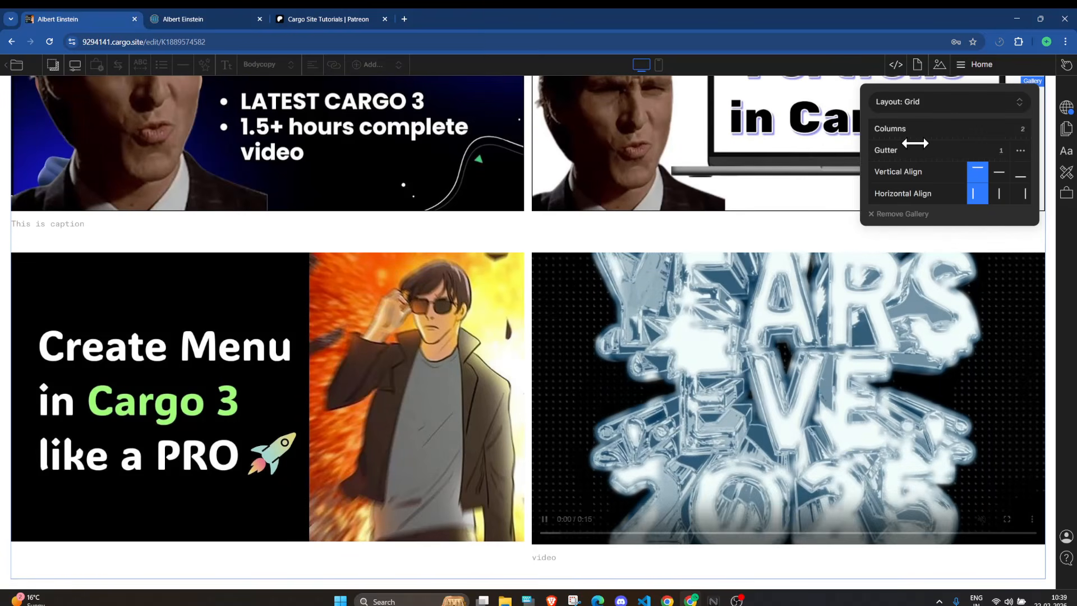
{"action": "left_click", "coordinate": [907, 99]}
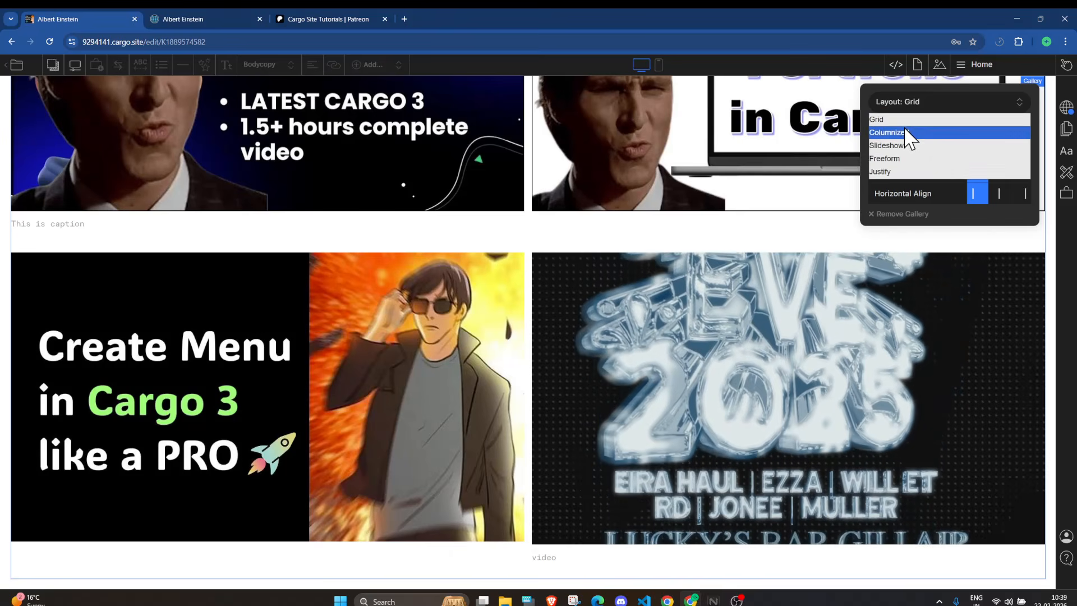
{"action": "left_click", "coordinate": [909, 136]}
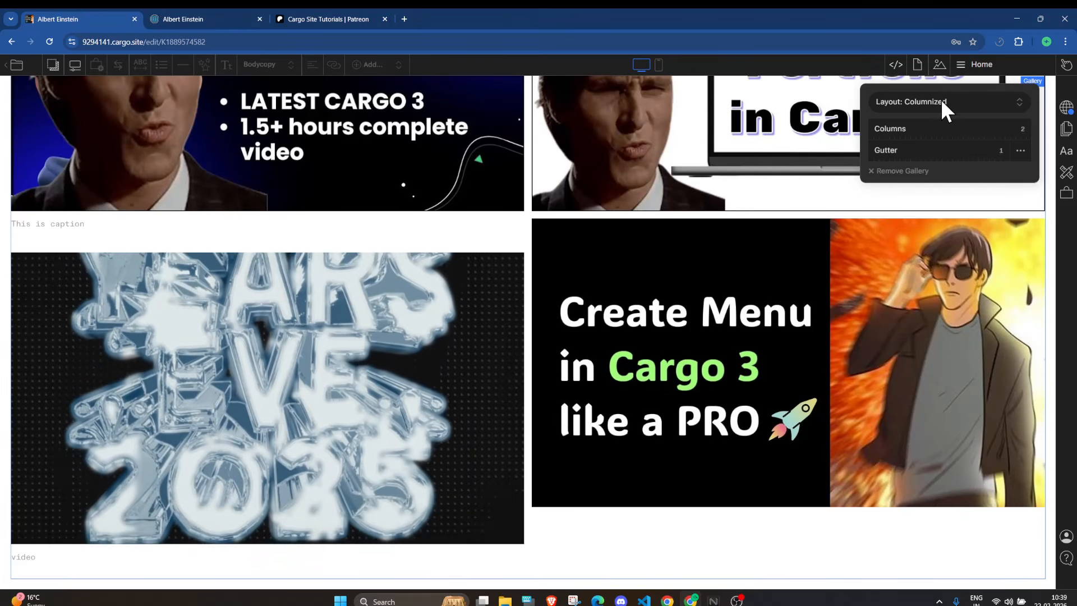
Change the gallery's layout to Slideshow and page forward through its slides.
{"action": "left_click", "coordinate": [945, 102]}
{"action": "left_click", "coordinate": [911, 138]}
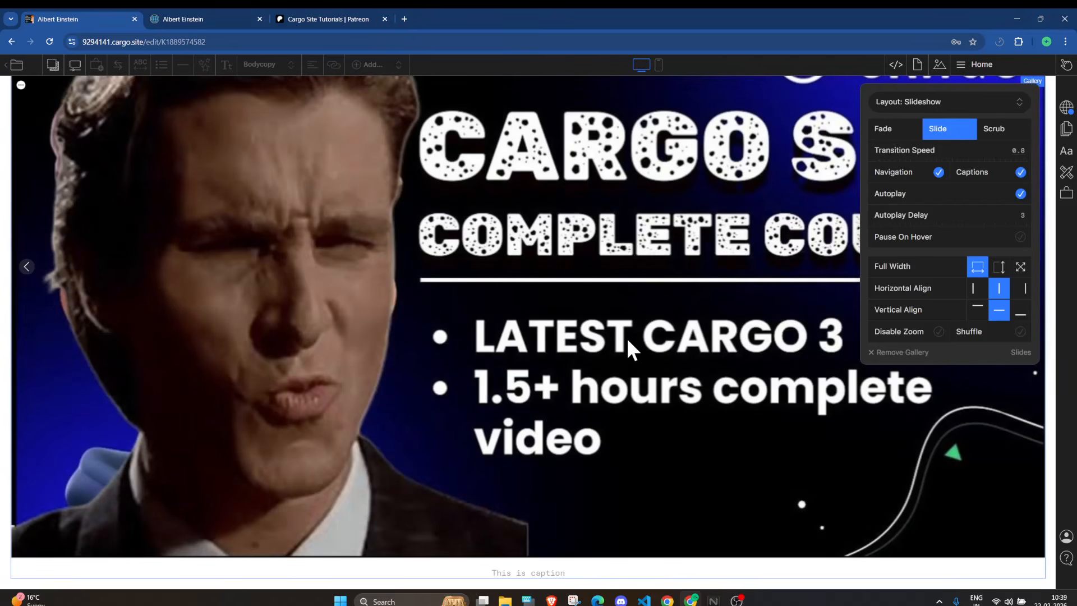
{"action": "scroll", "coordinate": [628, 355], "scroll_direction": "up", "scroll_amount": 4}
{"action": "left_click", "coordinate": [789, 144]}
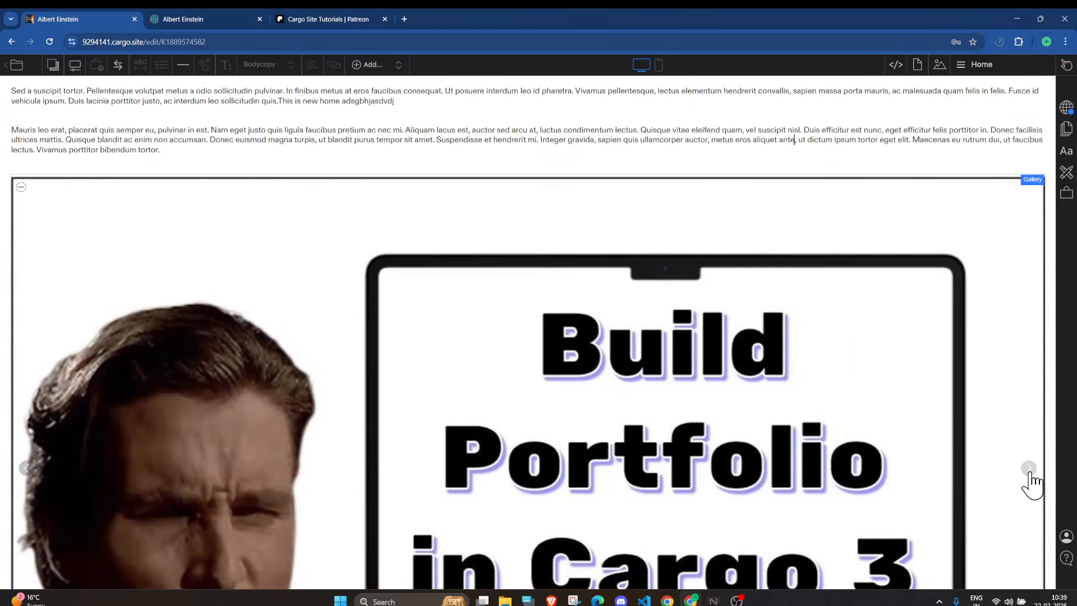
{"action": "left_click", "coordinate": [1029, 469]}
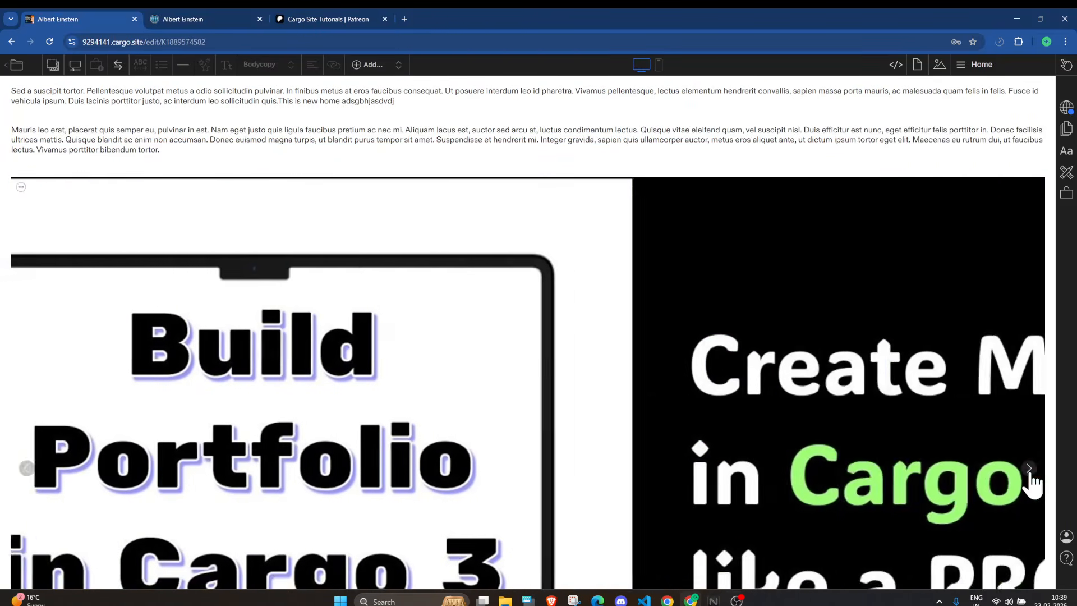
{"action": "scroll", "coordinate": [854, 419], "scroll_direction": "down", "scroll_amount": 2}
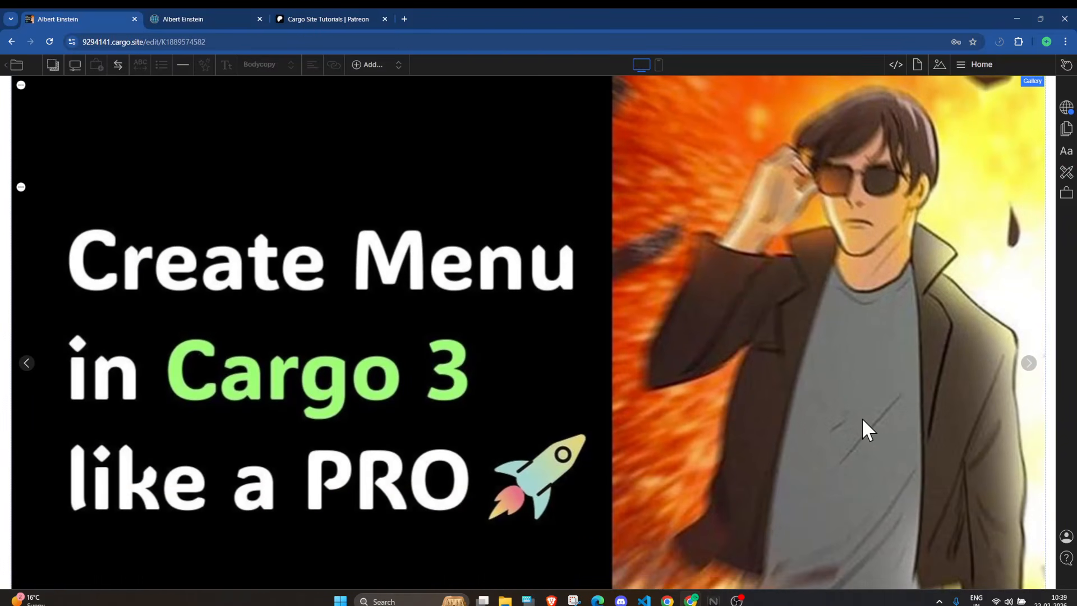
{"action": "left_click", "coordinate": [1025, 365]}
{"action": "scroll", "coordinate": [1017, 168], "scroll_direction": "up", "scroll_amount": 2}
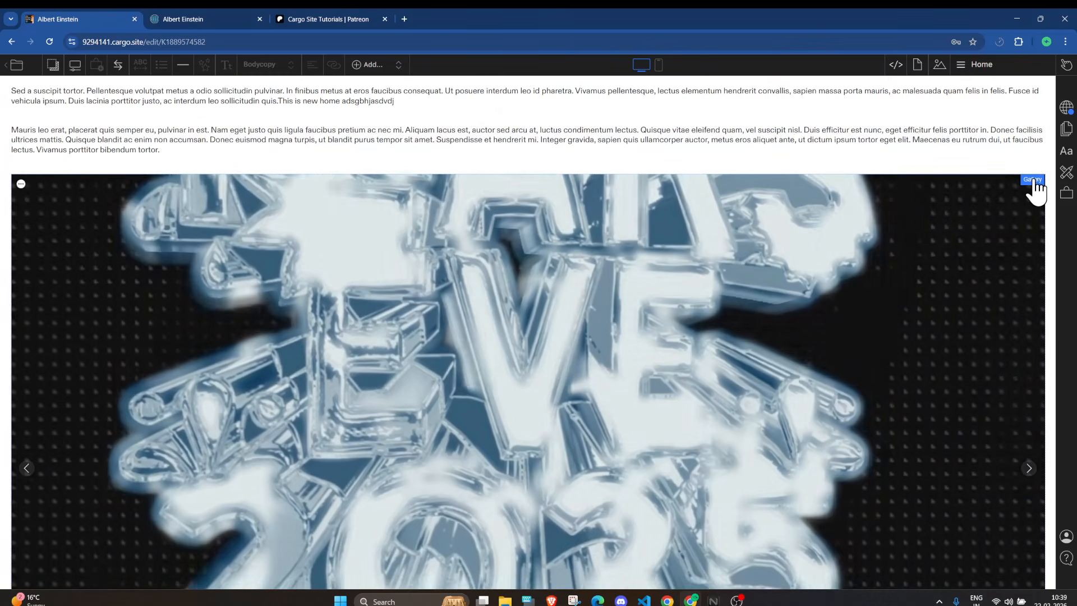
Set the slideshow's transition to Fade and toggle its autoplay off and back on.
{"action": "left_click", "coordinate": [1034, 180]}
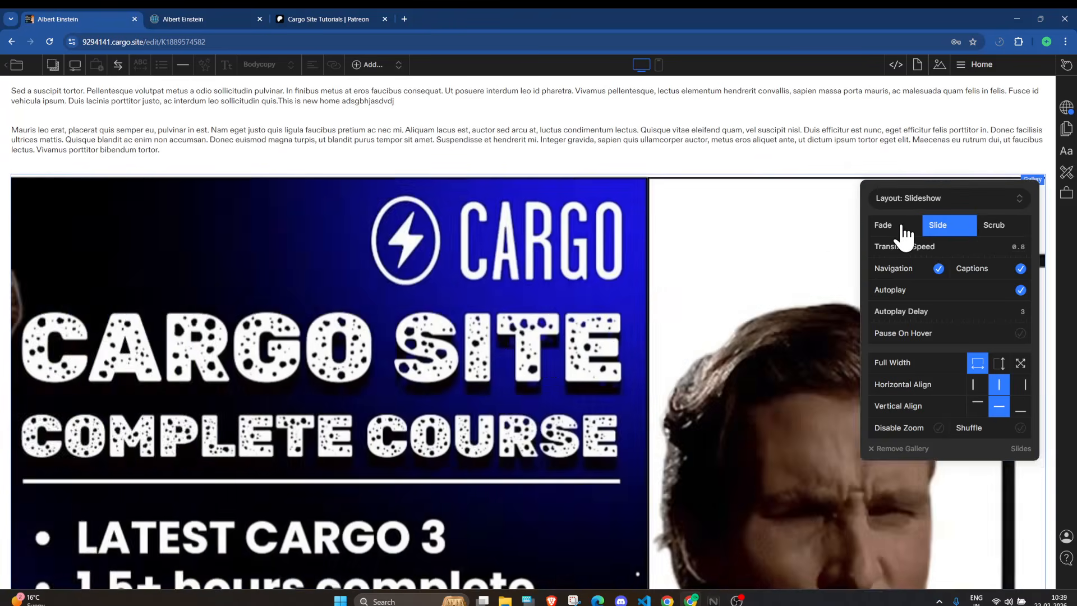
{"action": "left_click", "coordinate": [894, 229]}
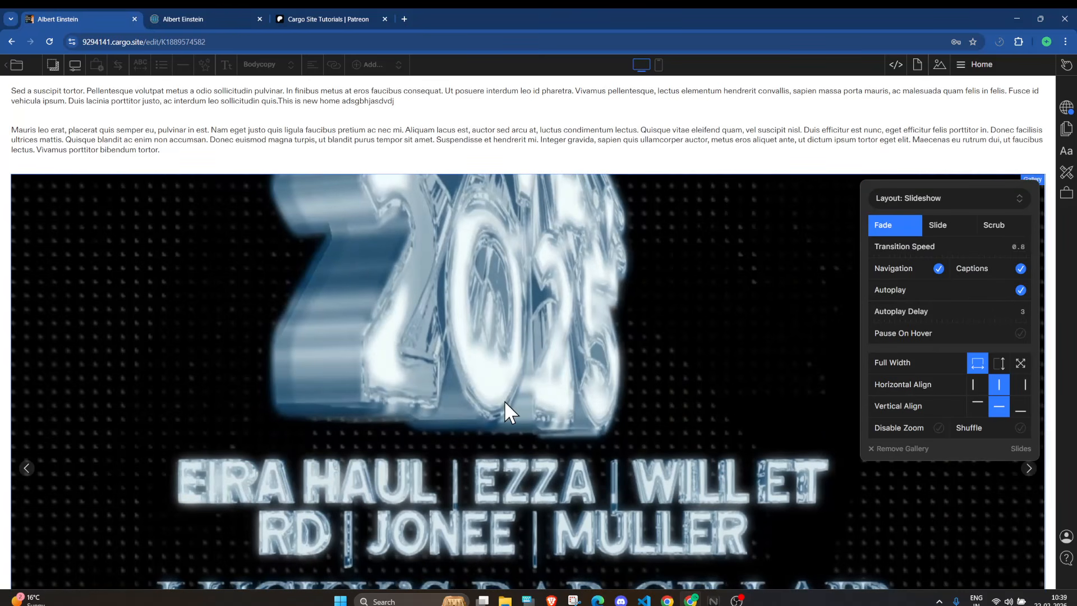
{"action": "scroll", "coordinate": [503, 399], "scroll_direction": "down", "scroll_amount": 1}
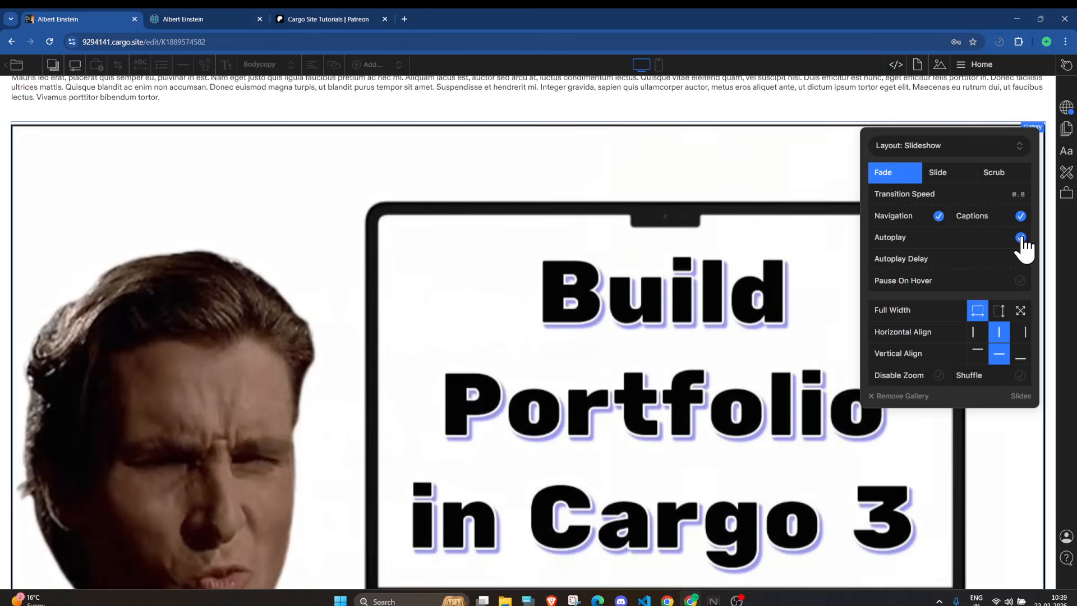
{"action": "left_click", "coordinate": [1022, 239]}
{"action": "left_click", "coordinate": [1021, 239]}
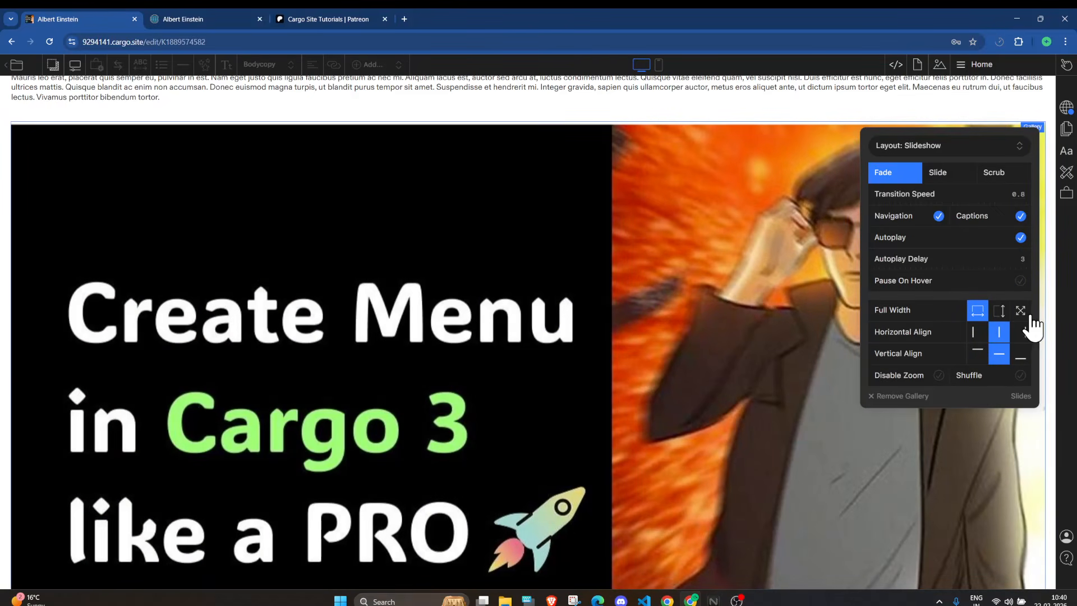
Try the Fit sizing, scale the slideshow by height at 39.5, and page back through its slides.
{"action": "left_click", "coordinate": [1000, 311]}
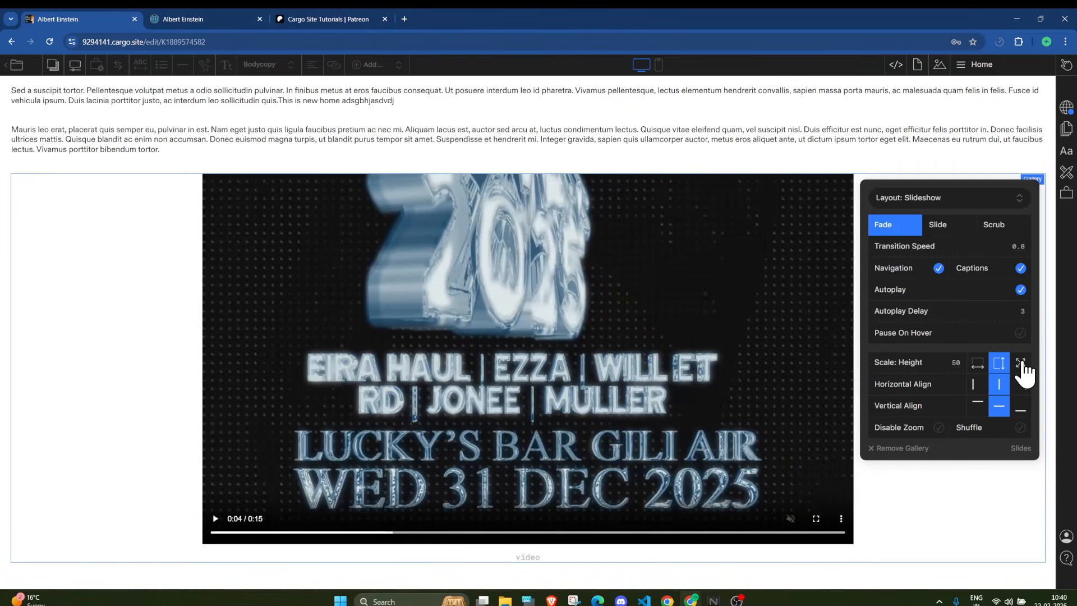
{"action": "left_click", "coordinate": [1021, 363]}
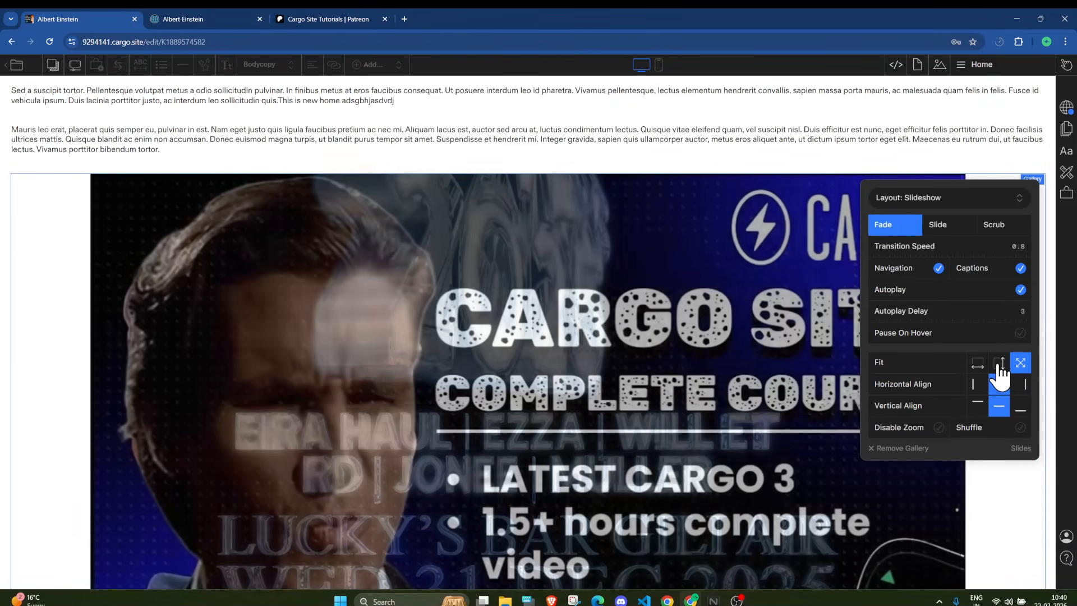
{"action": "left_click", "coordinate": [1000, 364]}
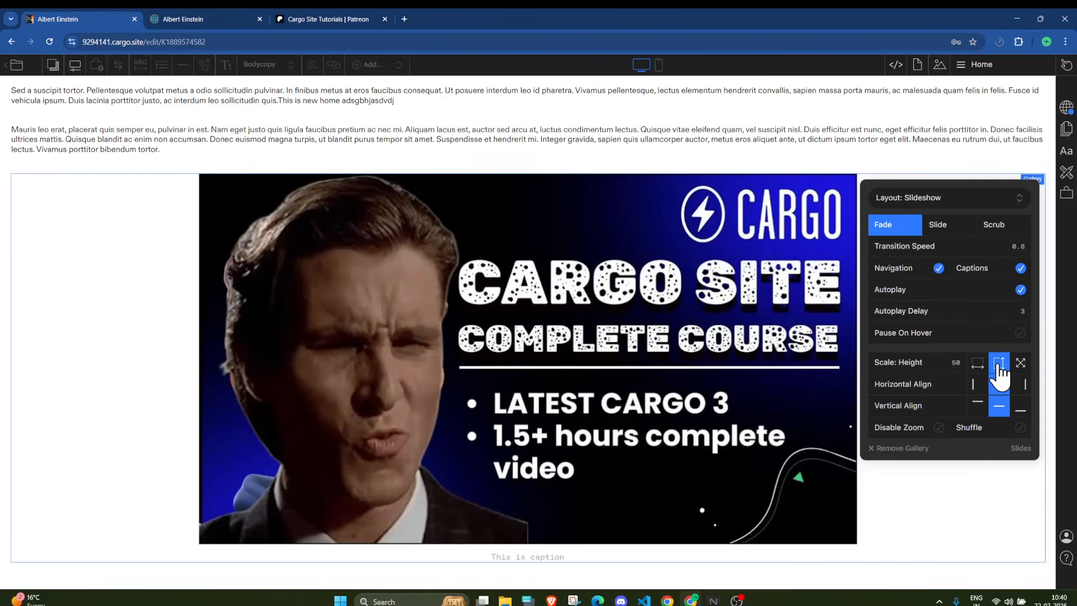
{"action": "left_click_drag", "start_coordinate": [935, 364], "coordinate": [891, 369]}
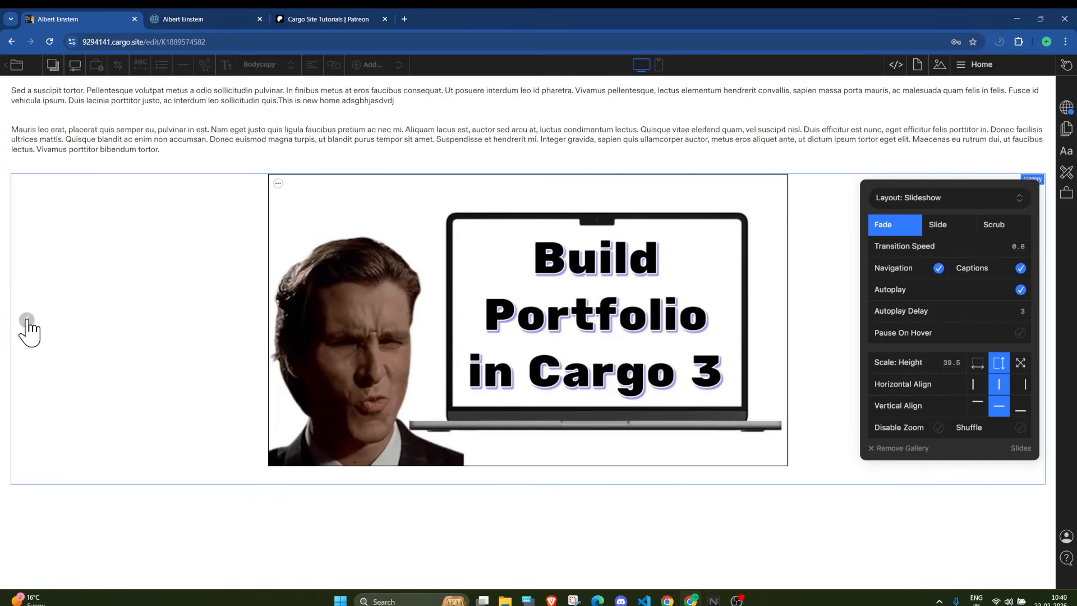
{"action": "left_click", "coordinate": [27, 321]}
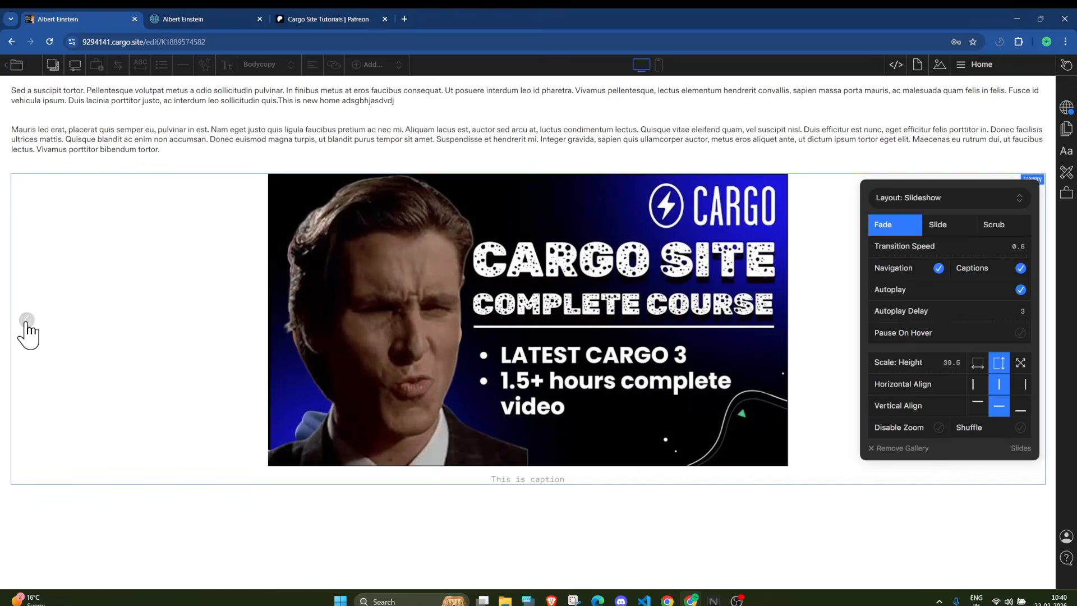
{"action": "left_click", "coordinate": [26, 321]}
{"action": "left_click", "coordinate": [27, 321]}
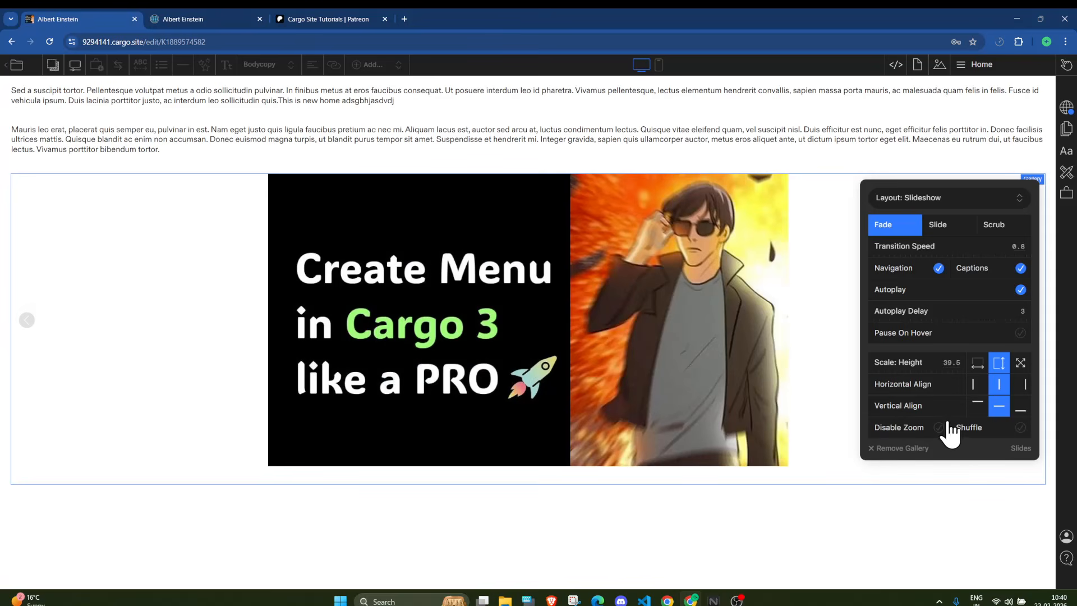
Disable zoom and turn on shuffle for the slideshow, and place the text cursor below the gallery.
{"action": "left_click", "coordinate": [939, 428]}
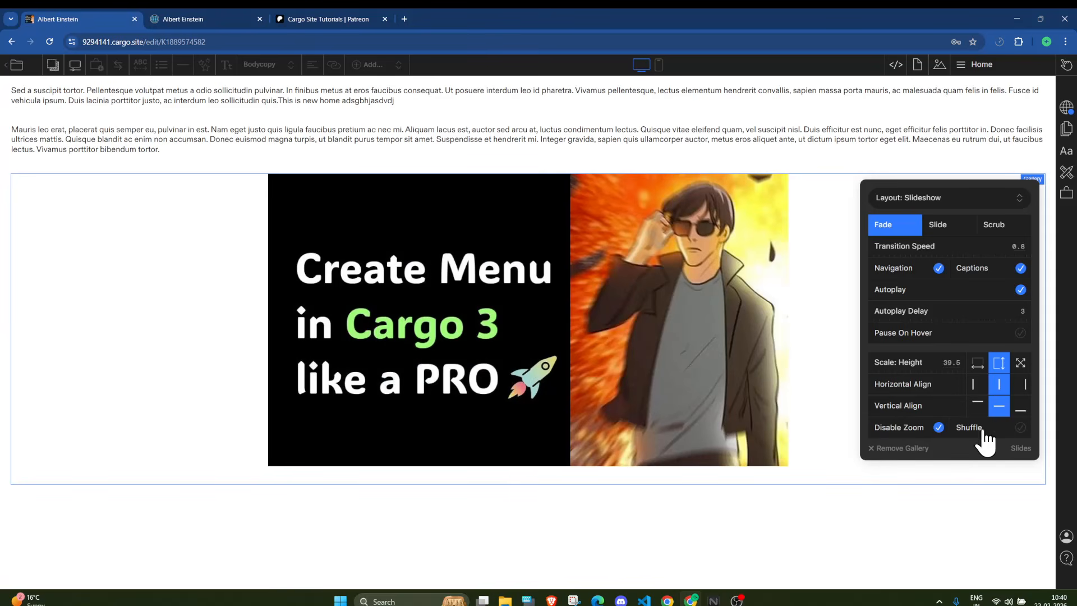
{"action": "left_click", "coordinate": [1020, 428]}
{"action": "left_click", "coordinate": [871, 516]}
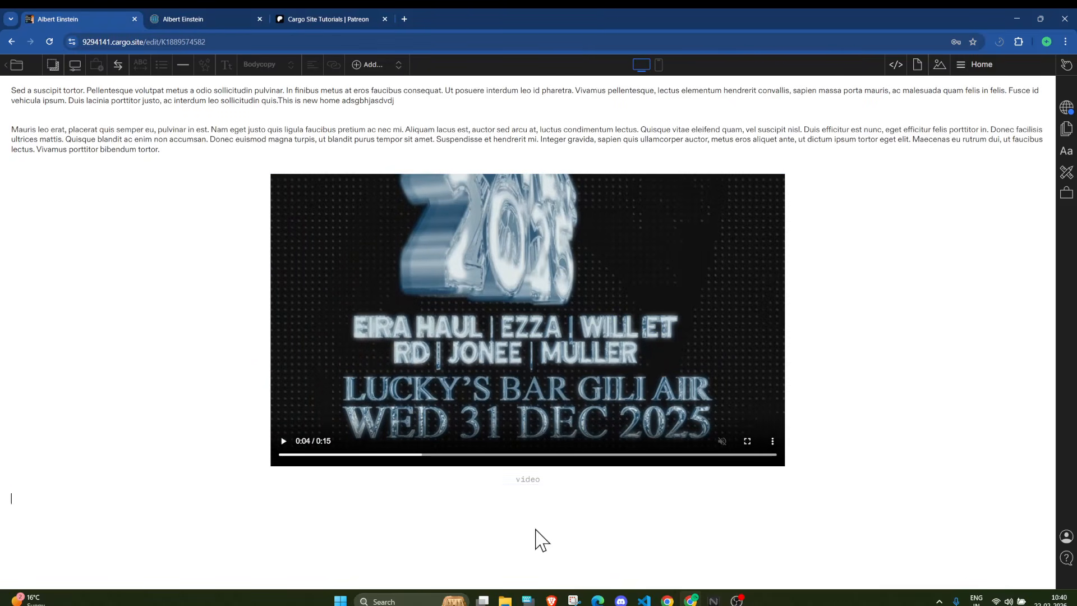
Insert a two-column block below the gallery and fill its first column with placeholder text.
{"action": "left_click", "coordinate": [373, 67]}
{"action": "left_click", "coordinate": [386, 79]}
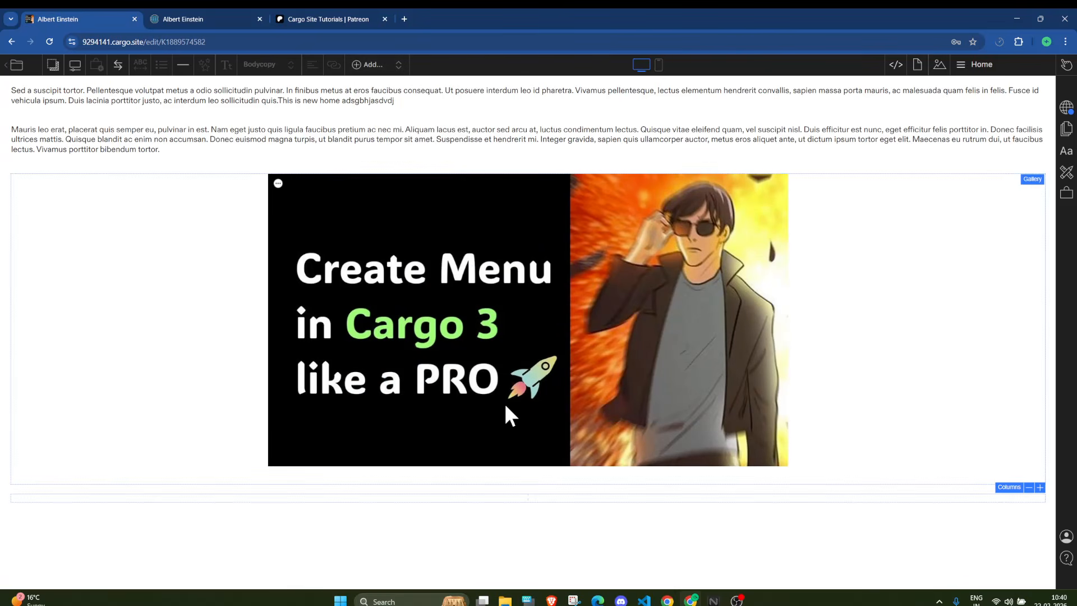
{"action": "left_click", "coordinate": [344, 484]}
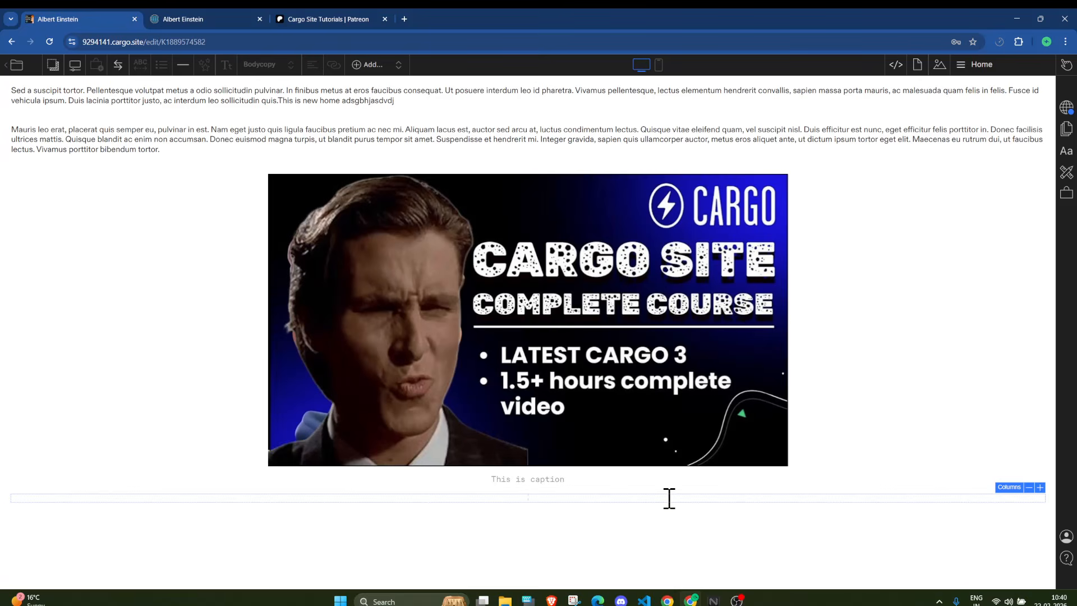
{"action": "left_click", "coordinate": [372, 65]}
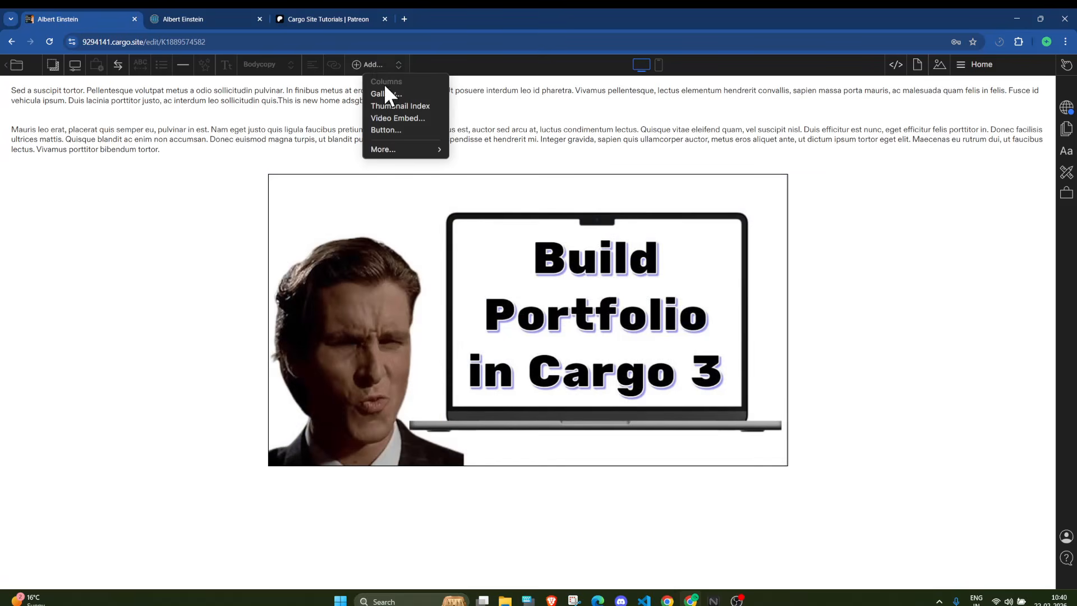
{"action": "mouse_move", "coordinate": [415, 149]}
{"action": "left_click", "coordinate": [469, 150]}
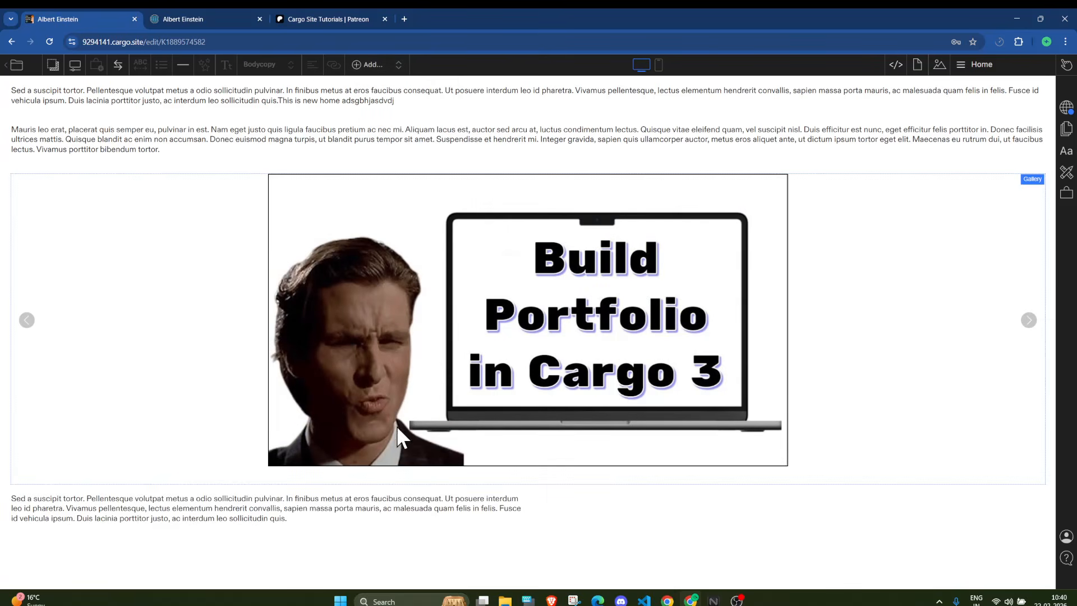
Place the "Build Portfolio in Cargo 3" image in the second column and adjust the divider so the image column is wider.
{"action": "left_click_drag", "start_coordinate": [529, 505], "coordinate": [616, 520]}
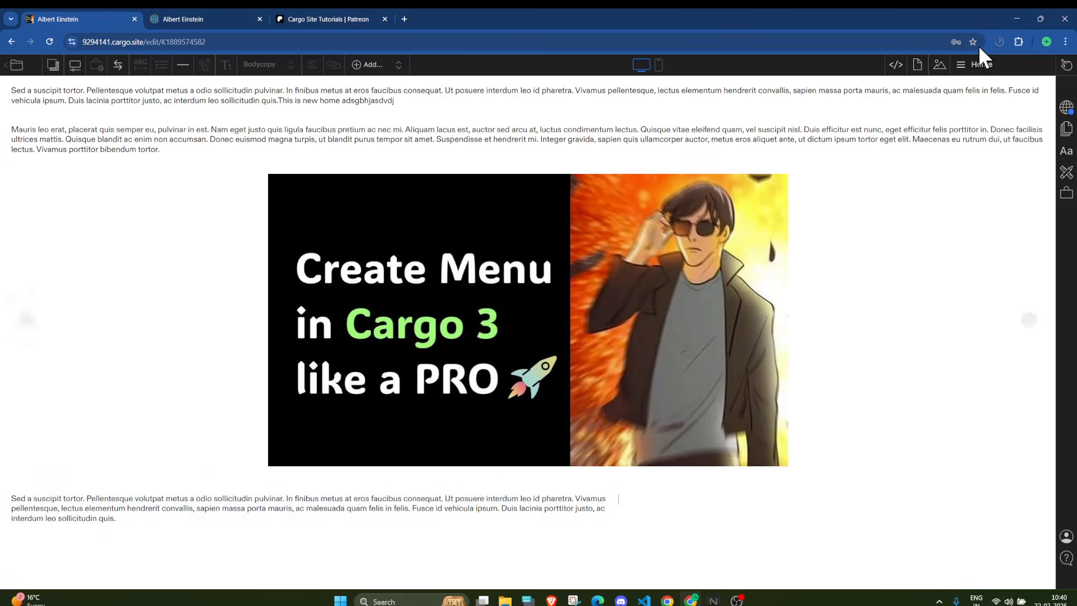
{"action": "left_click", "coordinate": [940, 67]}
{"action": "left_click_drag", "start_coordinate": [913, 137], "coordinate": [483, 430]}
{"action": "scroll", "coordinate": [749, 409], "scroll_direction": "down", "scroll_amount": 3}
{"action": "scroll", "coordinate": [532, 412], "scroll_direction": "down", "scroll_amount": 4}
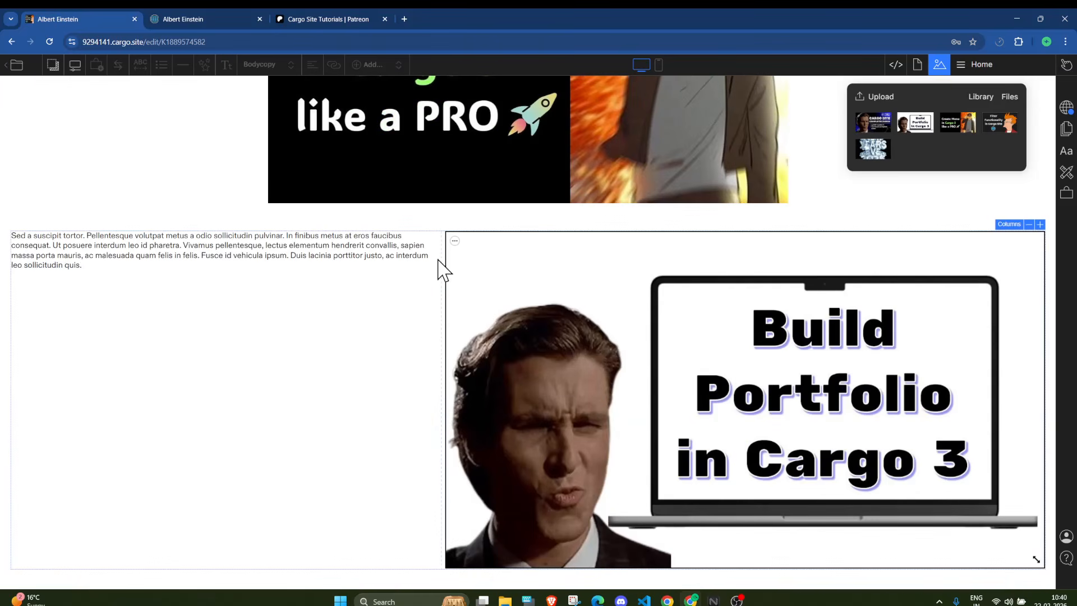
Add a third column to the block beside the image and fill it with placeholder text.
{"action": "left_click", "coordinate": [1040, 224]}
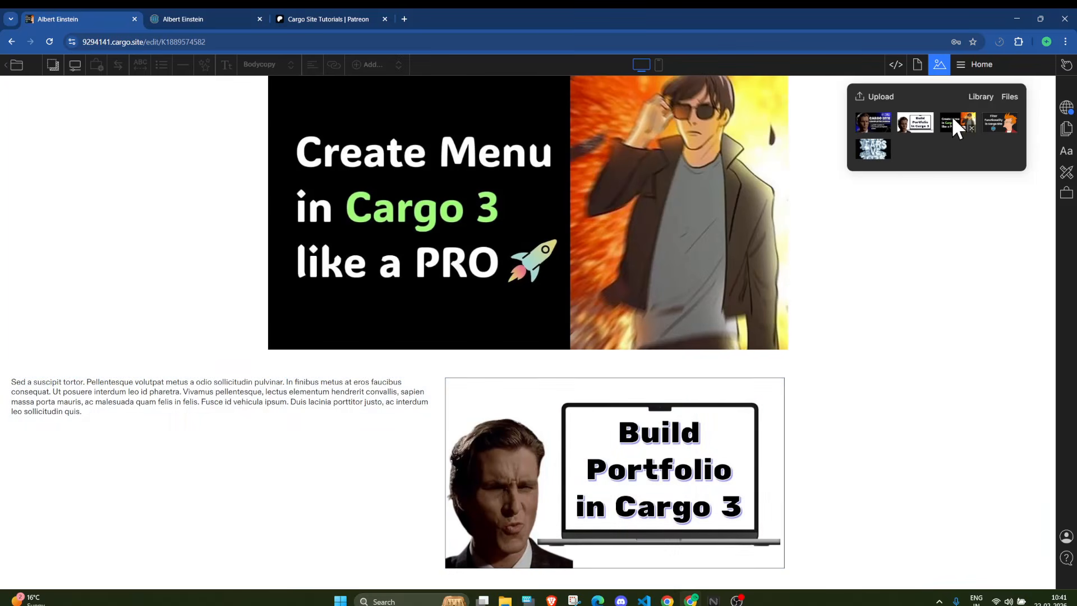
{"action": "left_click_drag", "start_coordinate": [957, 122], "coordinate": [919, 120]}
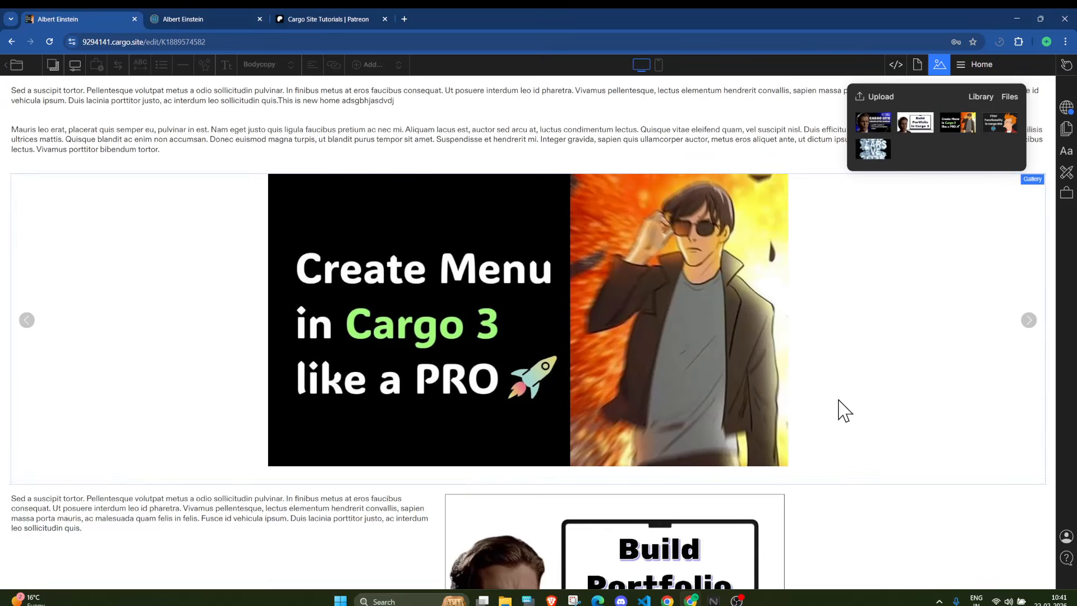
{"action": "left_click", "coordinate": [825, 502]}
{"action": "left_click", "coordinate": [366, 65]}
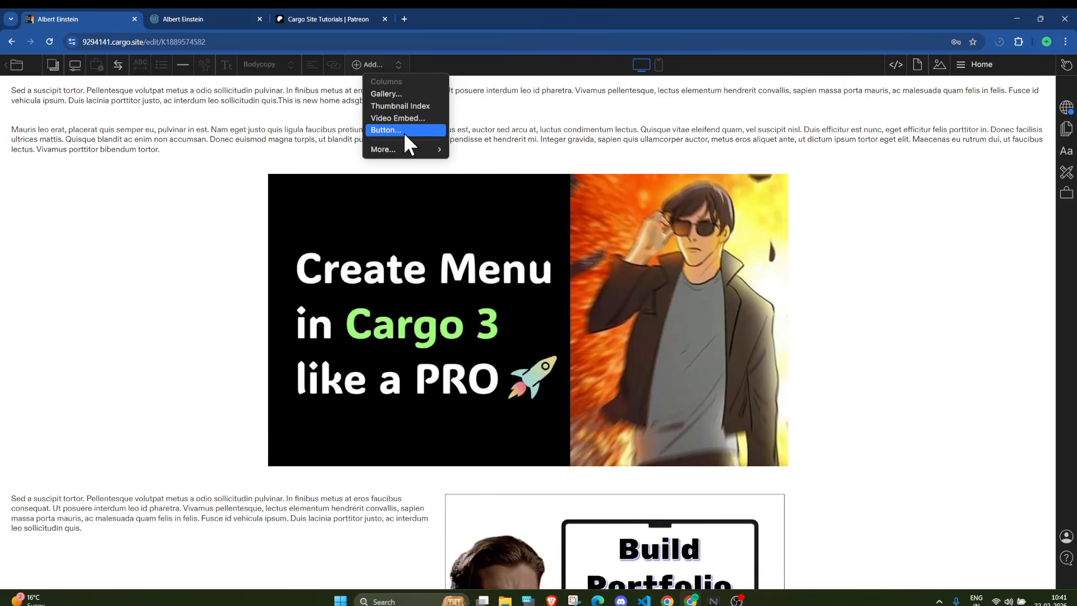
{"action": "left_click", "coordinate": [458, 148]}
{"action": "scroll", "coordinate": [727, 272], "scroll_direction": "down", "scroll_amount": 2}
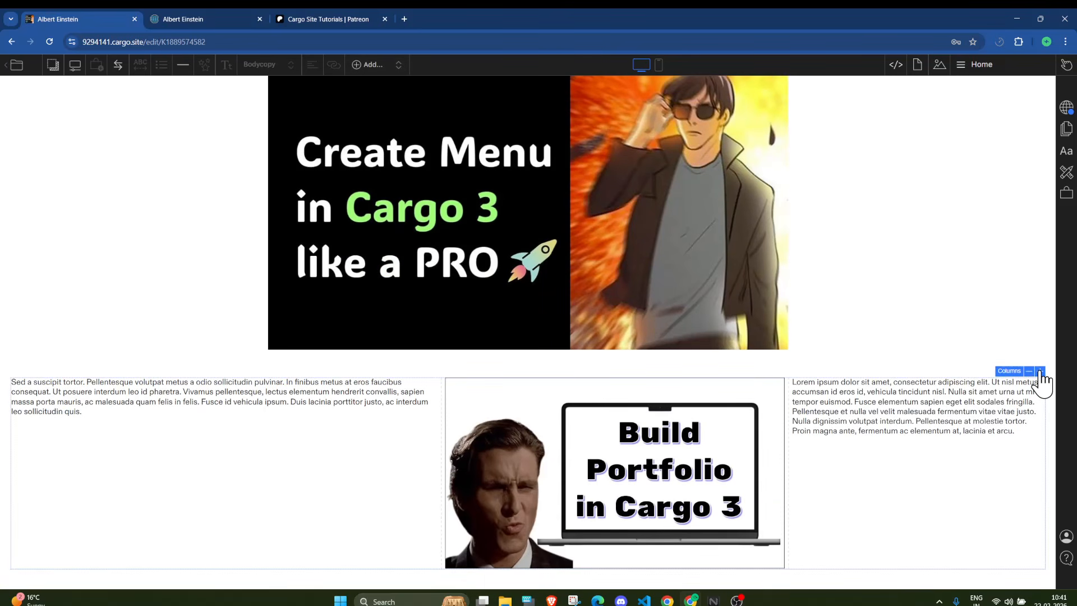
Add a fourth column and move the three dividers to narrow the first text column and widen the empty last one.
{"action": "left_click", "coordinate": [1040, 372]}
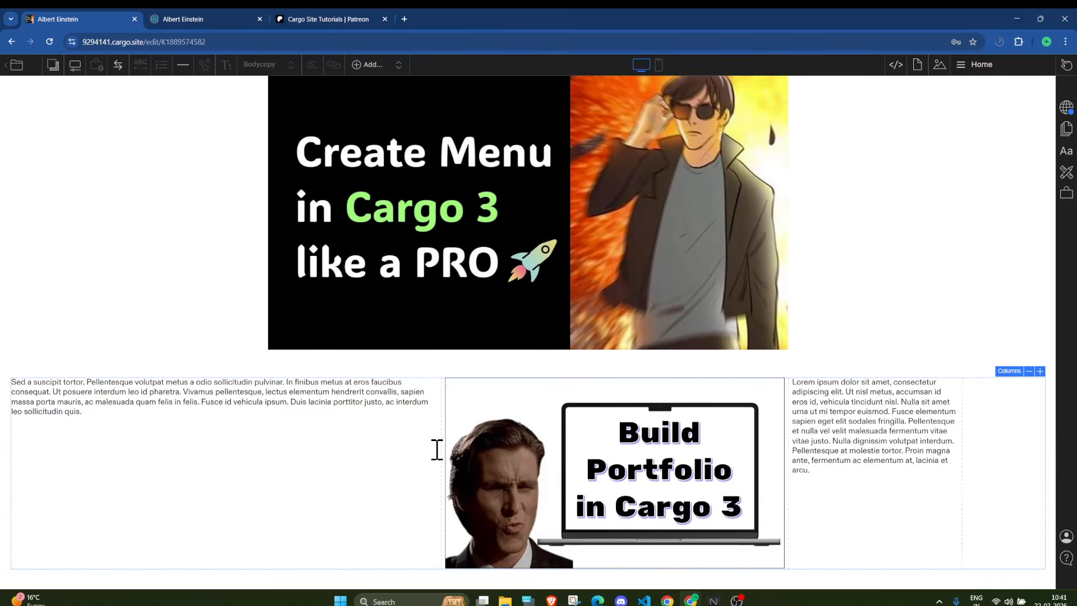
{"action": "left_click_drag", "start_coordinate": [438, 446], "coordinate": [249, 444]}
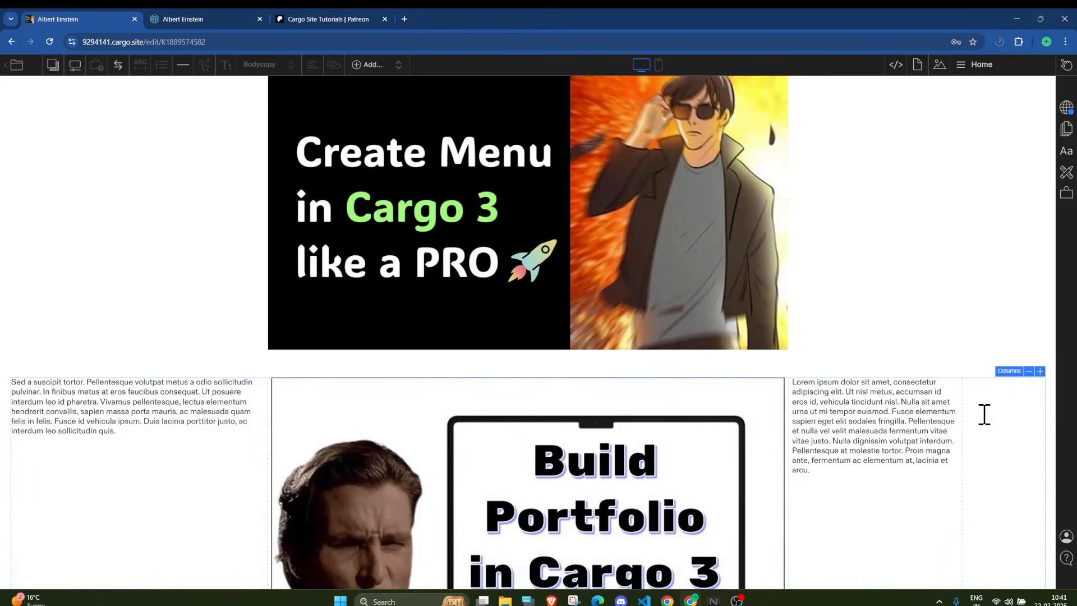
{"action": "left_click_drag", "start_coordinate": [791, 439], "coordinate": [668, 436]}
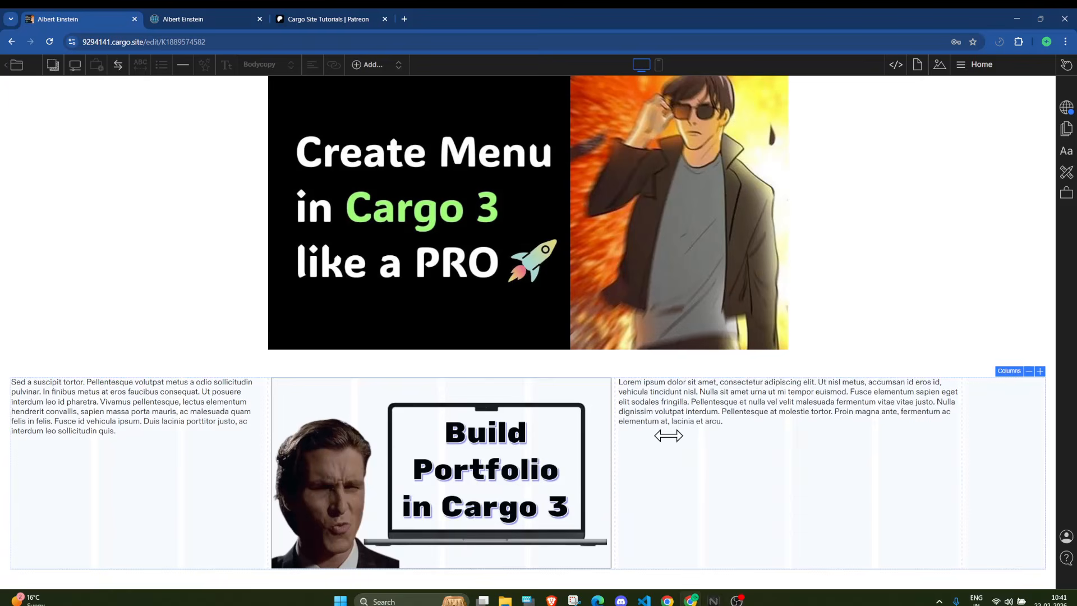
{"action": "left_click_drag", "start_coordinate": [965, 437], "coordinate": [870, 438]}
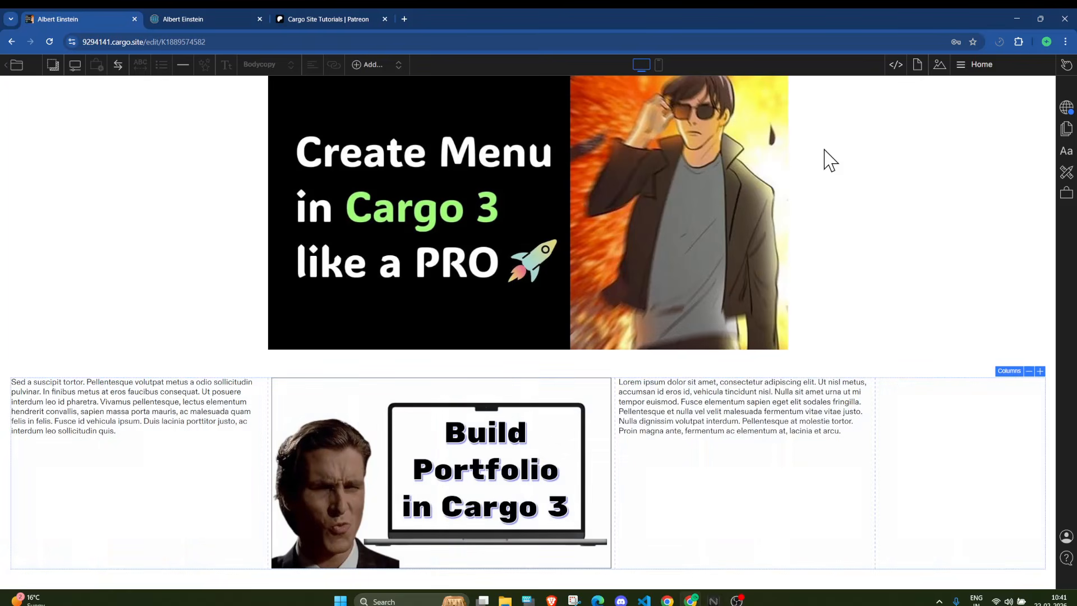
{"action": "left_click", "coordinate": [939, 65]}
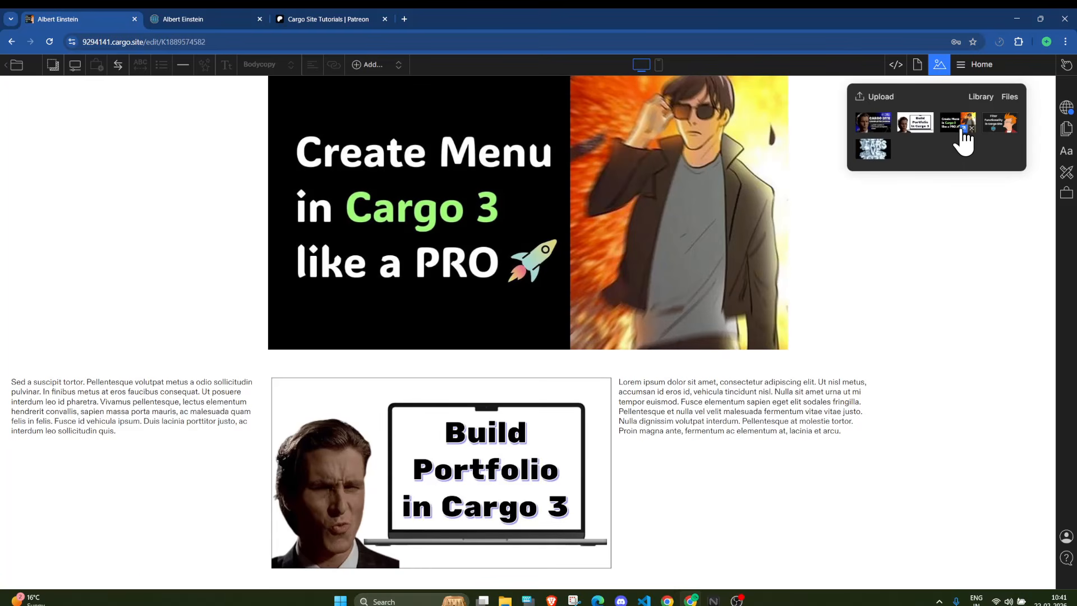
{"action": "left_click_drag", "start_coordinate": [964, 140], "coordinate": [962, 329]}
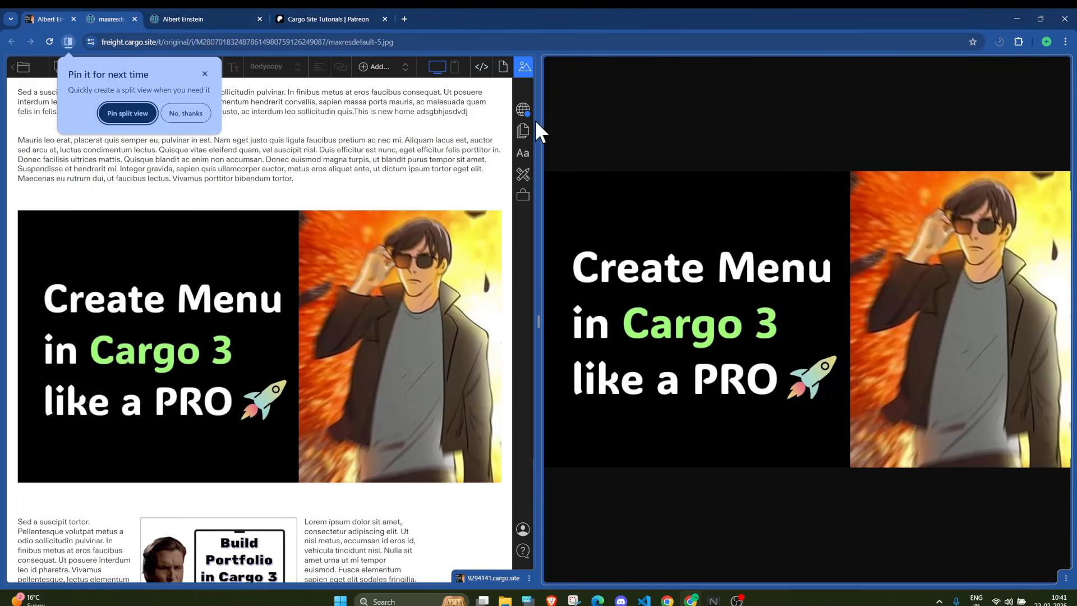
{"action": "left_click_drag", "start_coordinate": [540, 121], "coordinate": [1015, 153]}
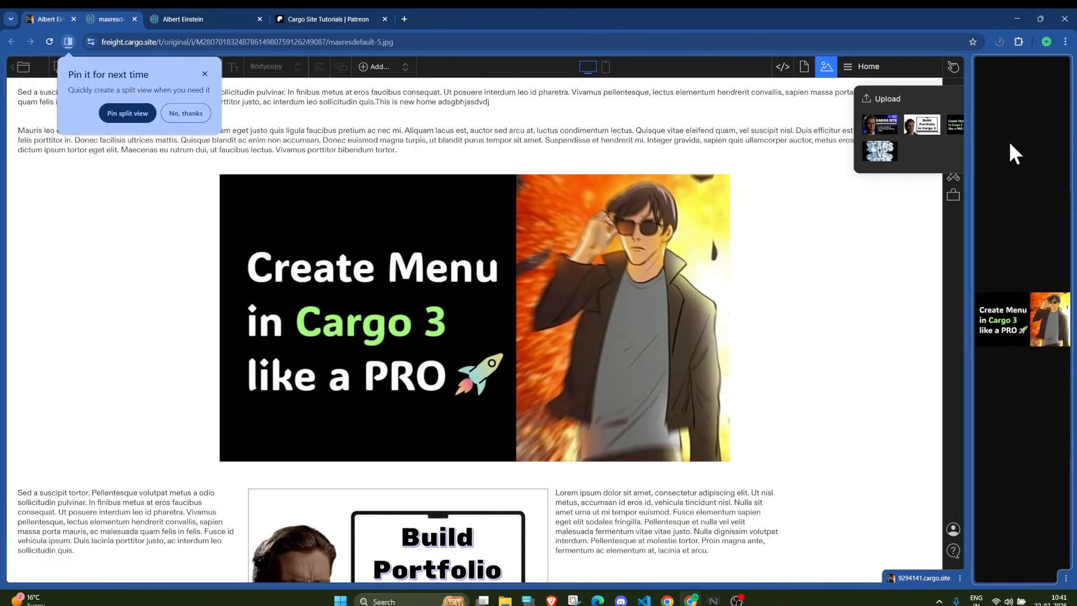
{"action": "left_click", "coordinate": [1061, 576]}
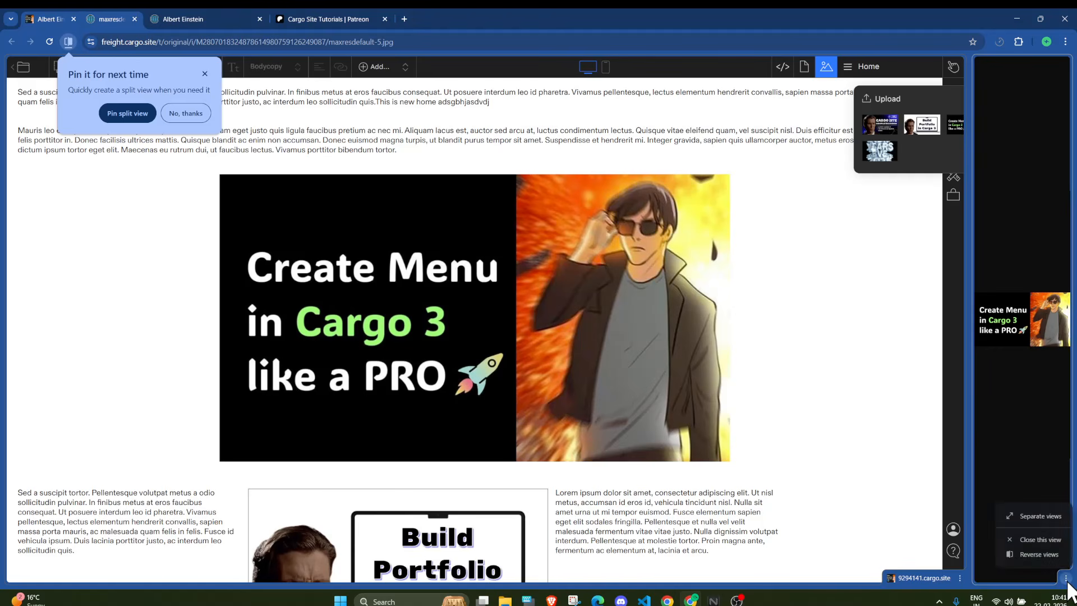
{"action": "left_click", "coordinate": [1057, 541]}
{"action": "scroll", "coordinate": [797, 365], "scroll_direction": "down", "scroll_amount": 3}
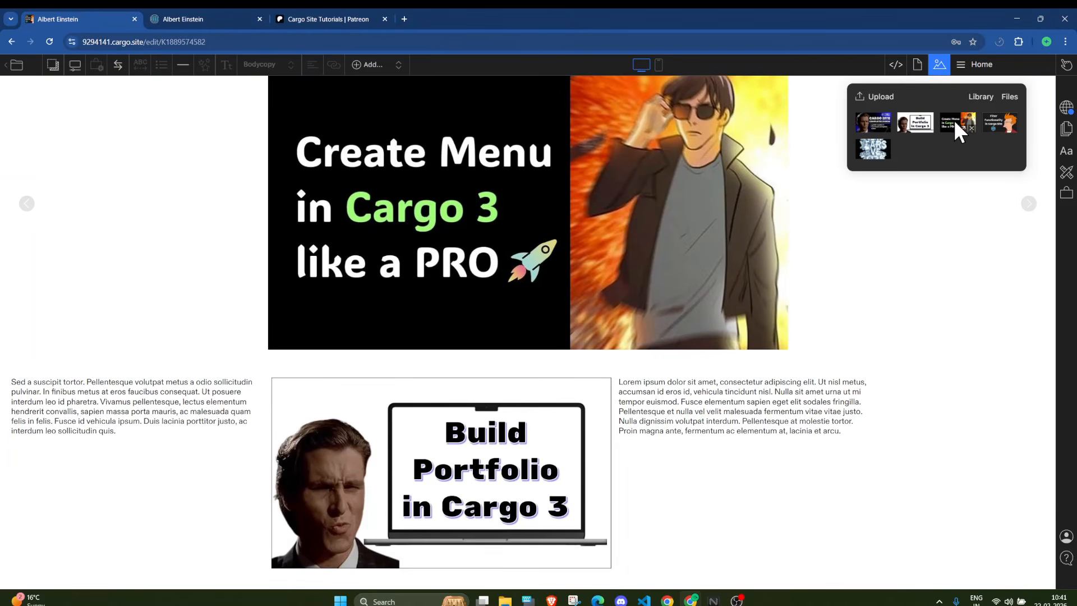
Place the "Create Menu in Cargo 3" image from the media library into the empty fourth column.
{"action": "left_click_drag", "start_coordinate": [957, 121], "coordinate": [898, 460]}
{"action": "scroll", "coordinate": [904, 378], "scroll_direction": "down", "scroll_amount": 2}
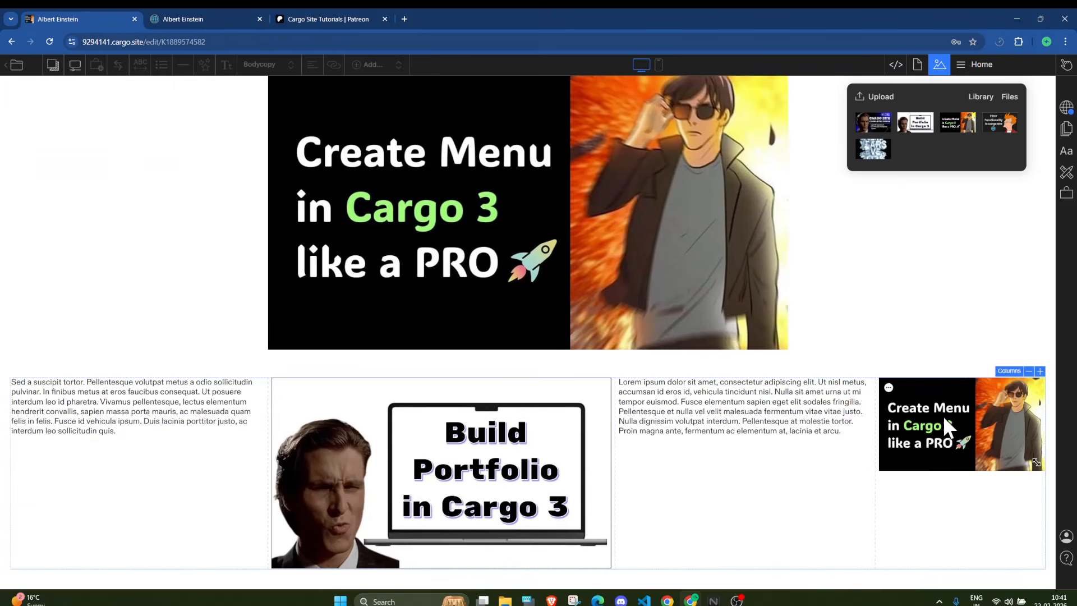
Remove the fourth column and move the first divider to widen the first text column and narrow the image column.
{"action": "left_click", "coordinate": [1030, 371]}
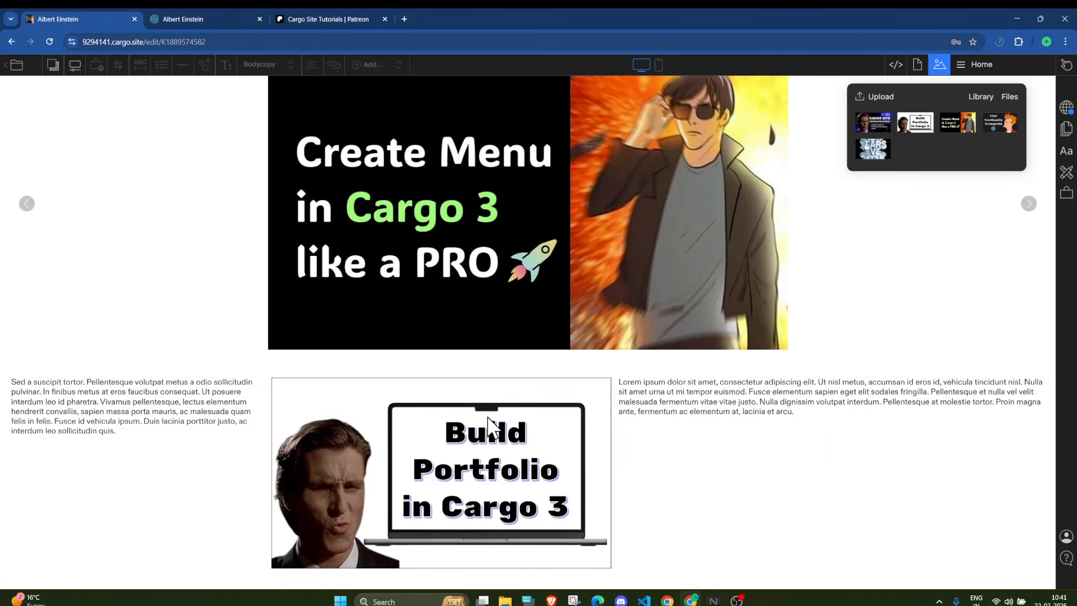
{"action": "left_click_drag", "start_coordinate": [297, 453], "coordinate": [356, 457]}
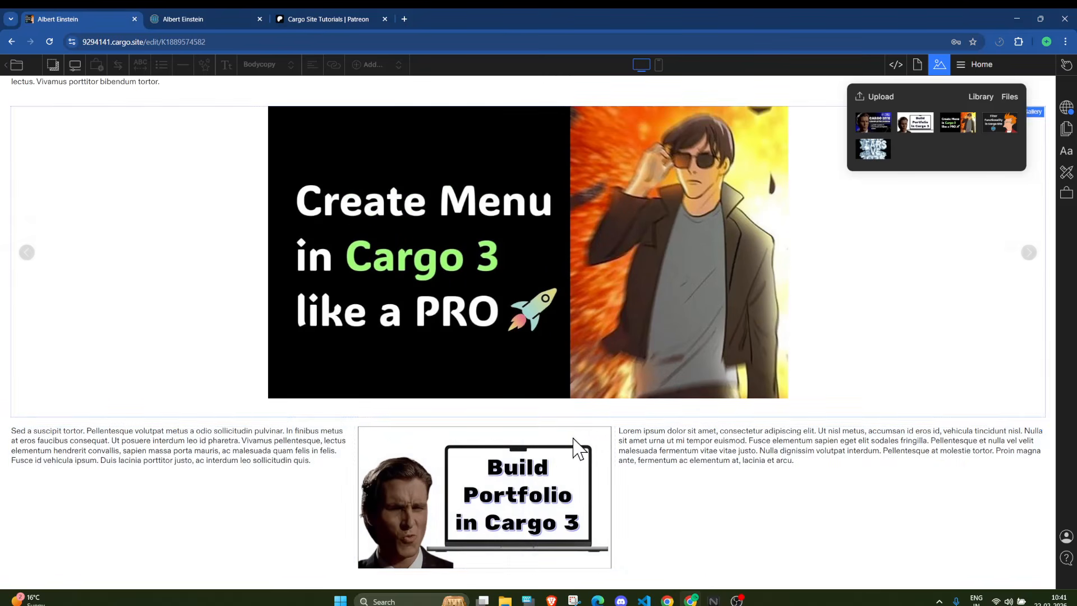
Insert a button in the Button 01 style on a new line below the first column's text.
{"action": "left_click", "coordinate": [325, 465]}
{"action": "scroll", "coordinate": [725, 213], "scroll_direction": "up", "scroll_amount": 1}
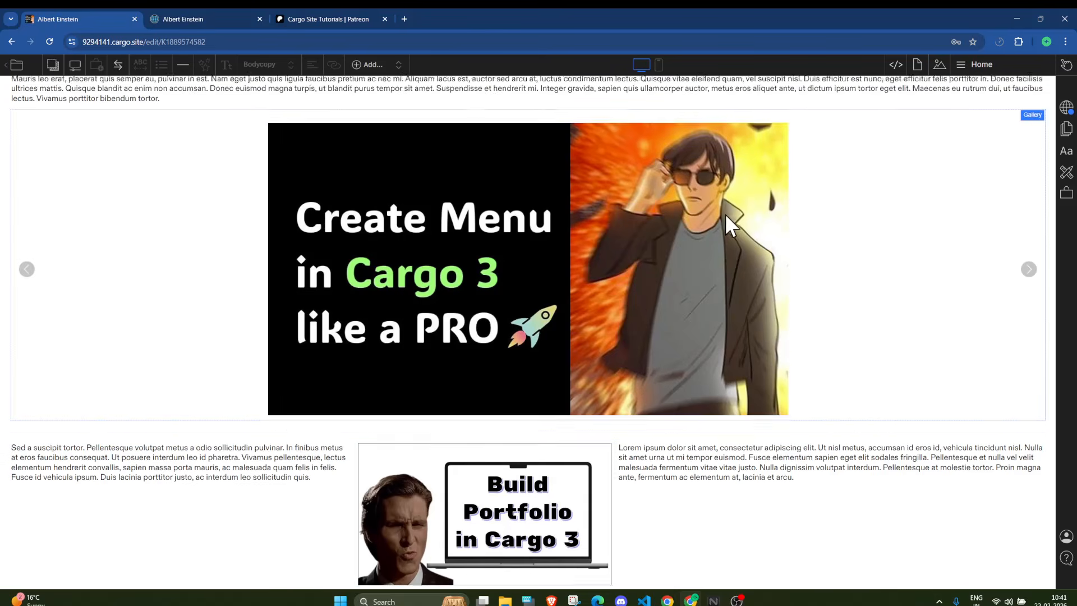
{"action": "scroll", "coordinate": [372, 291], "scroll_direction": "down", "scroll_amount": 1}
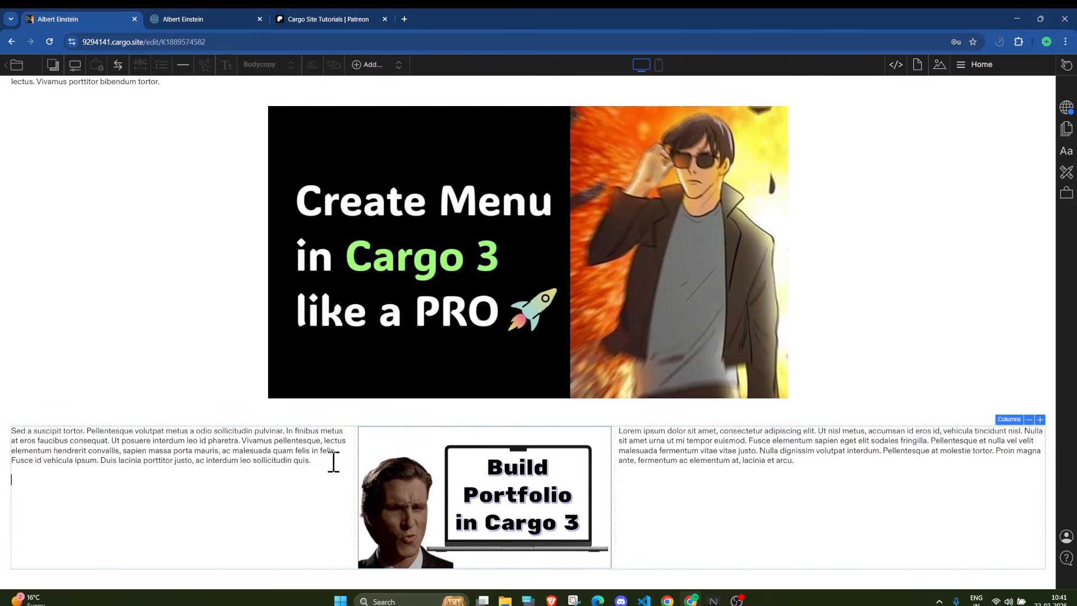
{"action": "left_click", "coordinate": [374, 65]}
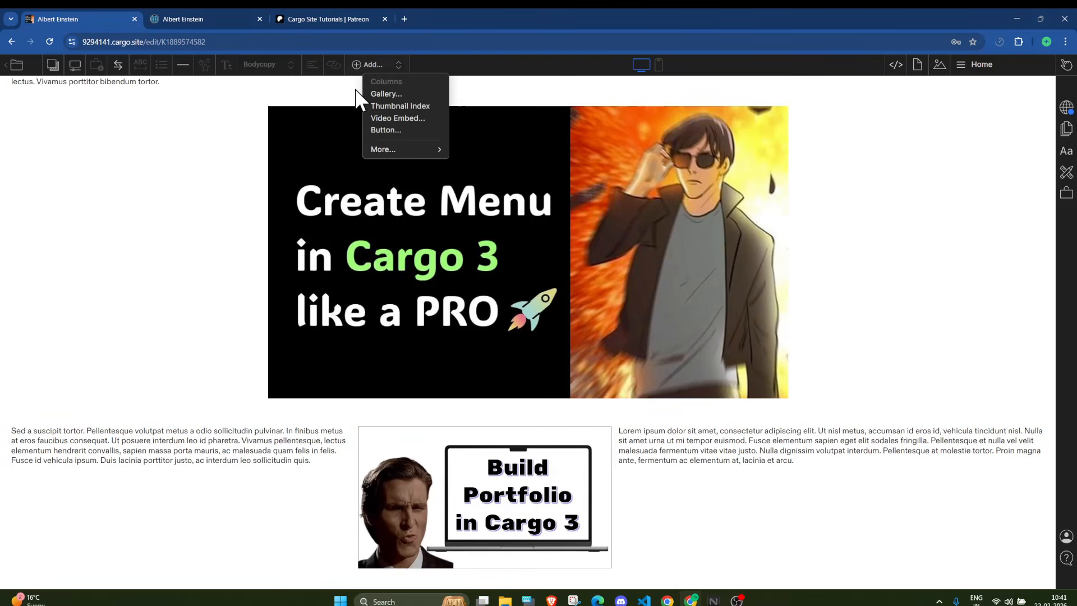
{"action": "left_click", "coordinate": [402, 131]}
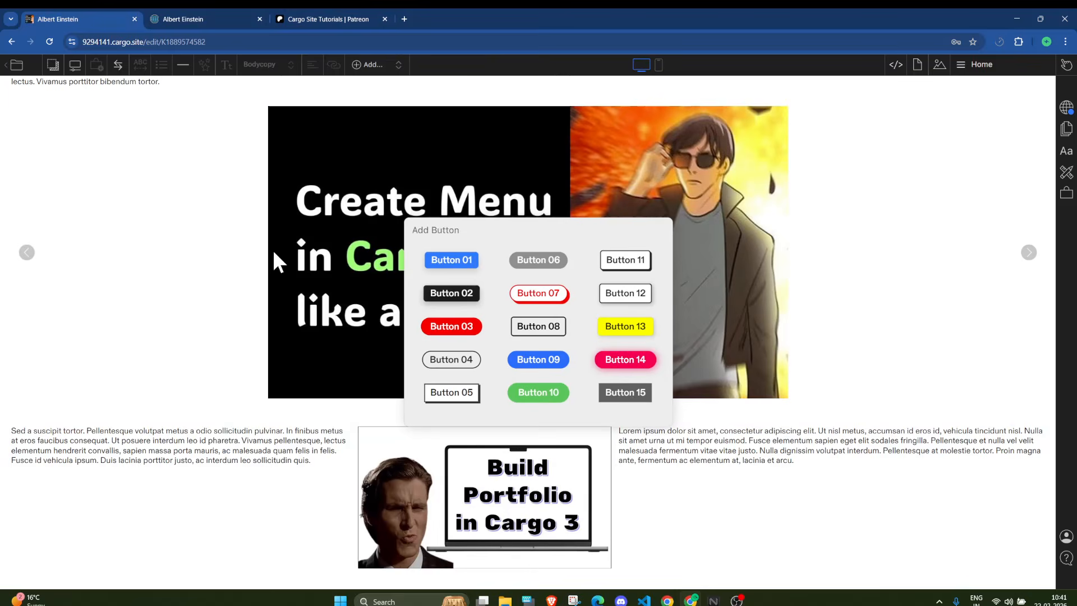
{"action": "left_click", "coordinate": [460, 262]}
{"action": "left_click", "coordinate": [145, 497]}
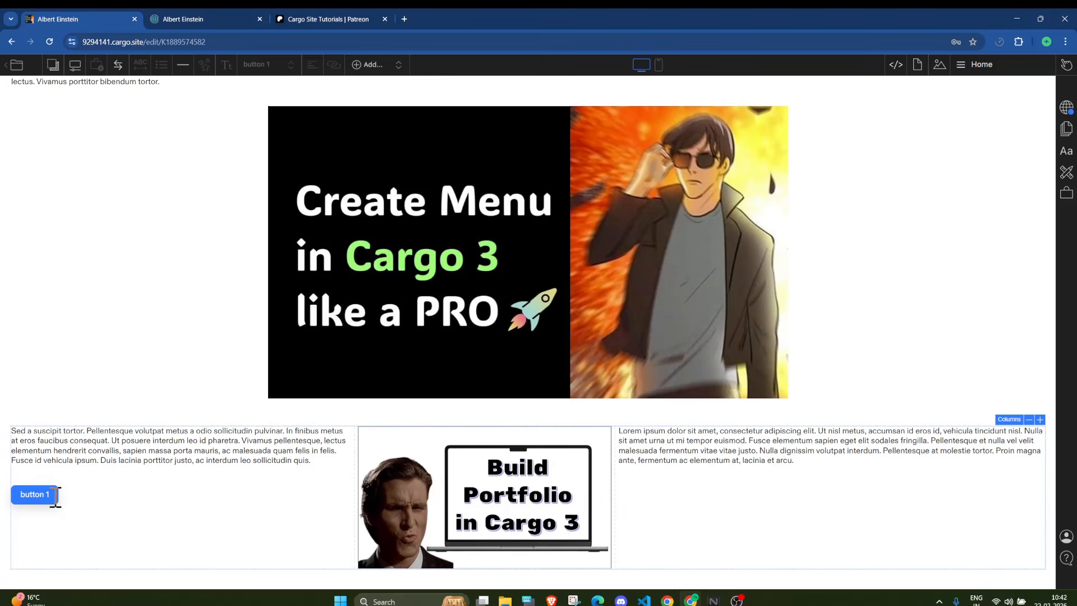
Change the new button's label to "Contact Me".
{"action": "left_click_drag", "start_coordinate": [23, 495], "coordinate": [45, 495]}
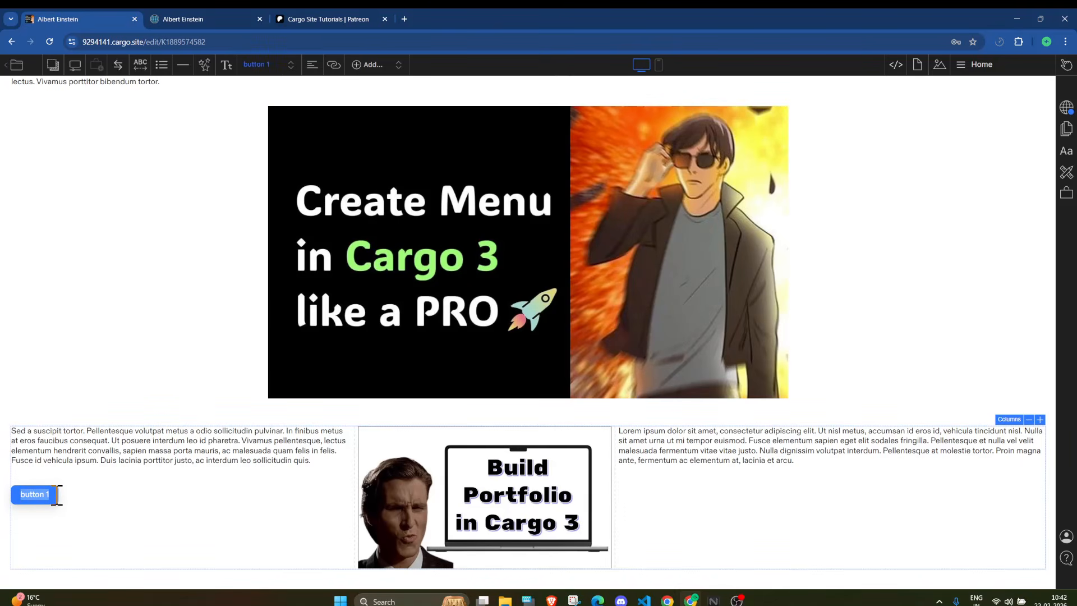
{"action": "type", "text": "Contact me"}
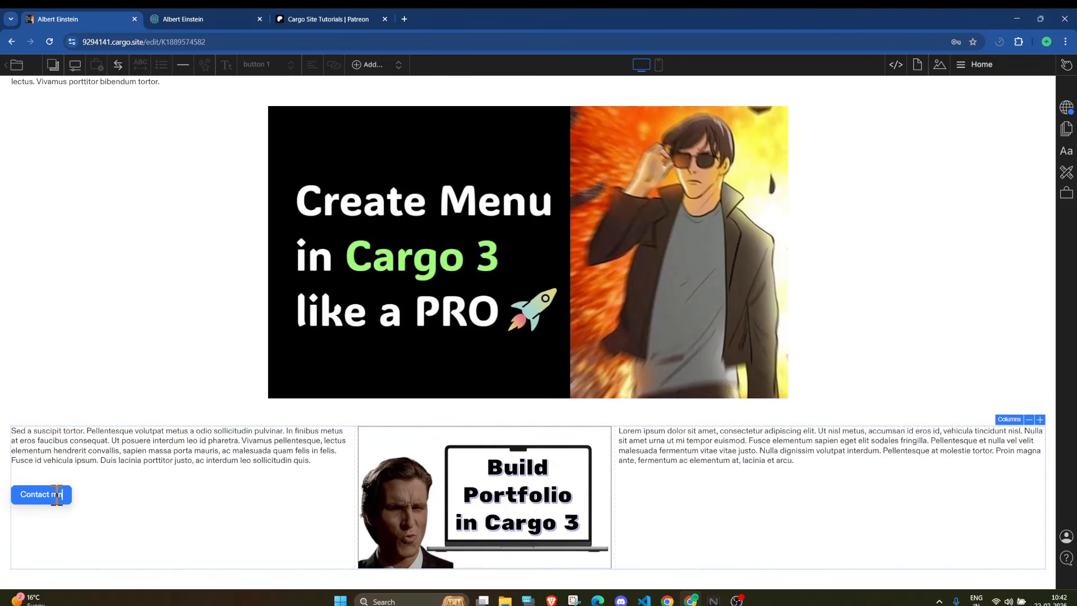
{"action": "key", "text": "BackSpace"}
{"action": "key", "text": "BackSpace"}
{"action": "type", "text": "Me"}
Link the "Contact Me" button to the site's Contact Form.
{"action": "left_click_drag", "start_coordinate": [22, 494], "coordinate": [119, 473]}
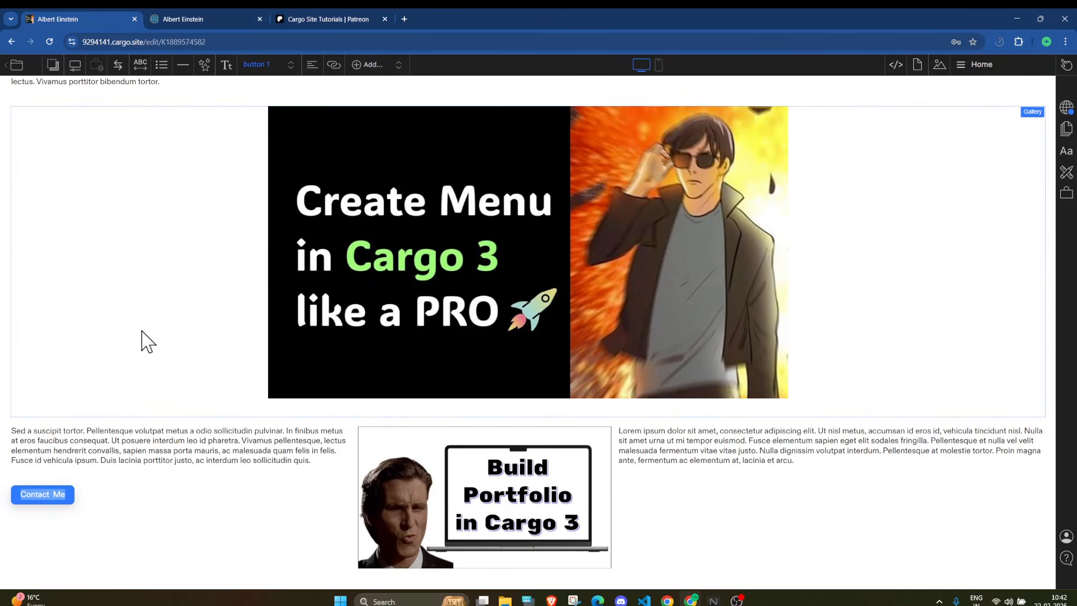
{"action": "left_click", "coordinate": [56, 498]}
{"action": "left_click_drag", "start_coordinate": [56, 498], "coordinate": [67, 499]}
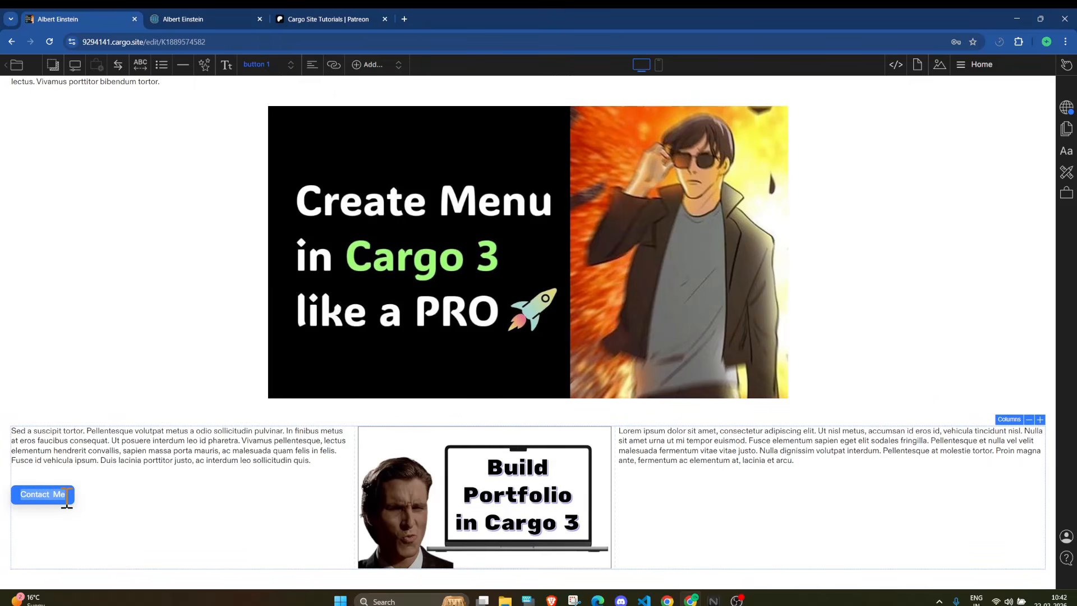
{"action": "left_click", "coordinate": [335, 65]}
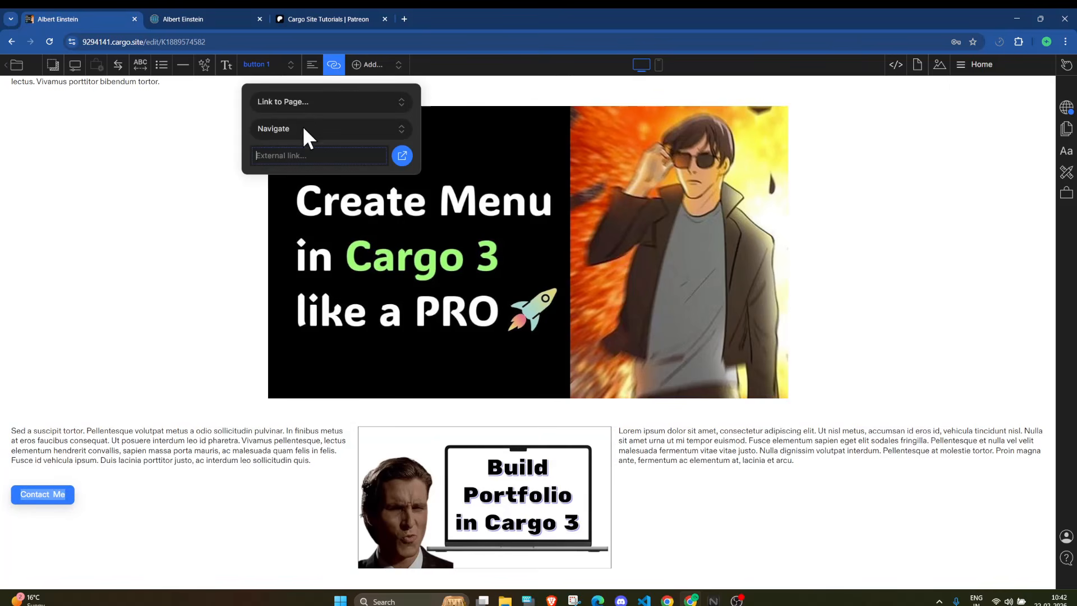
{"action": "left_click", "coordinate": [334, 66]}
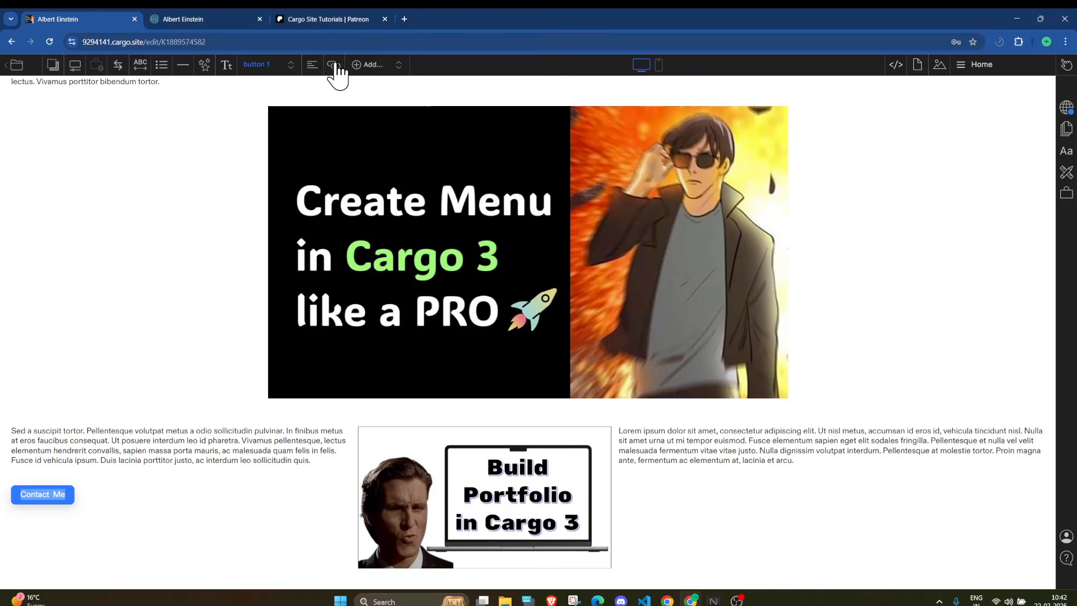
{"action": "left_click", "coordinate": [335, 66]}
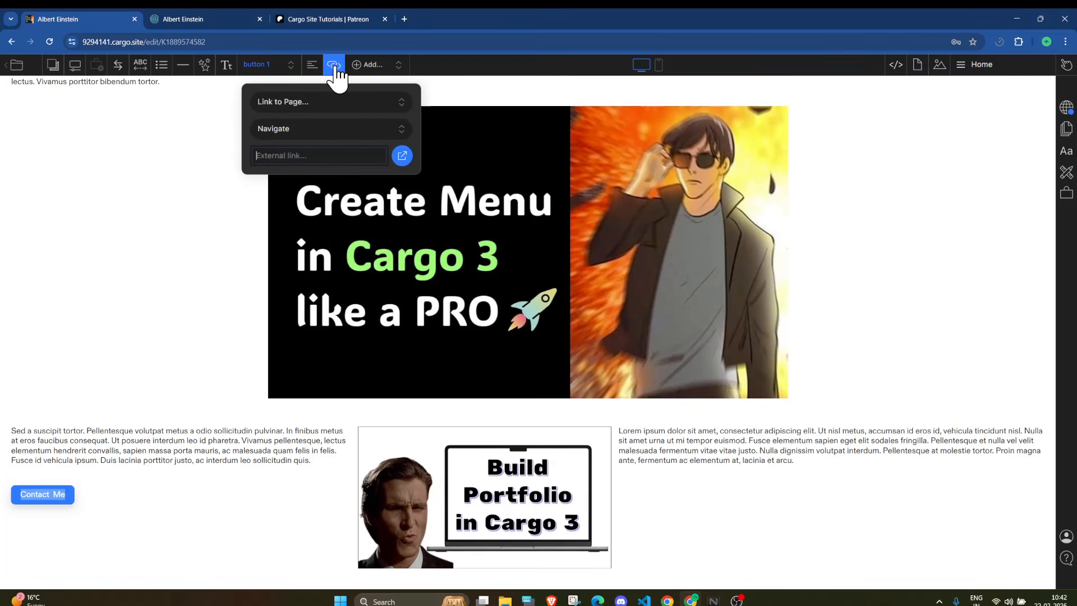
{"action": "left_click", "coordinate": [290, 100]}
{"action": "left_click", "coordinate": [301, 103]}
{"action": "left_click", "coordinate": [302, 104]}
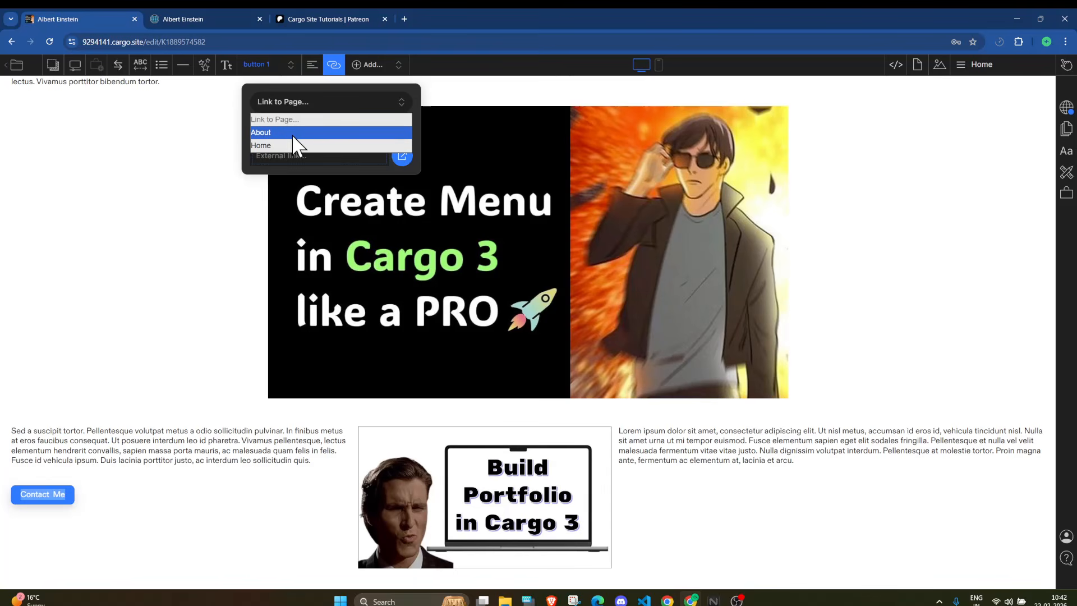
{"action": "left_click", "coordinate": [981, 68]}
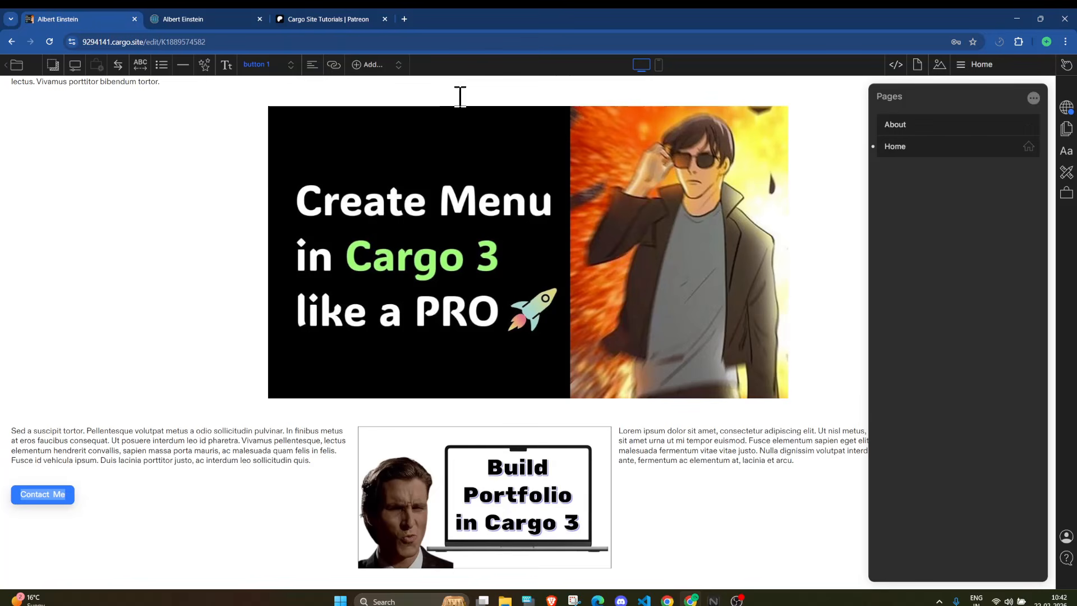
{"action": "left_click", "coordinate": [275, 130]}
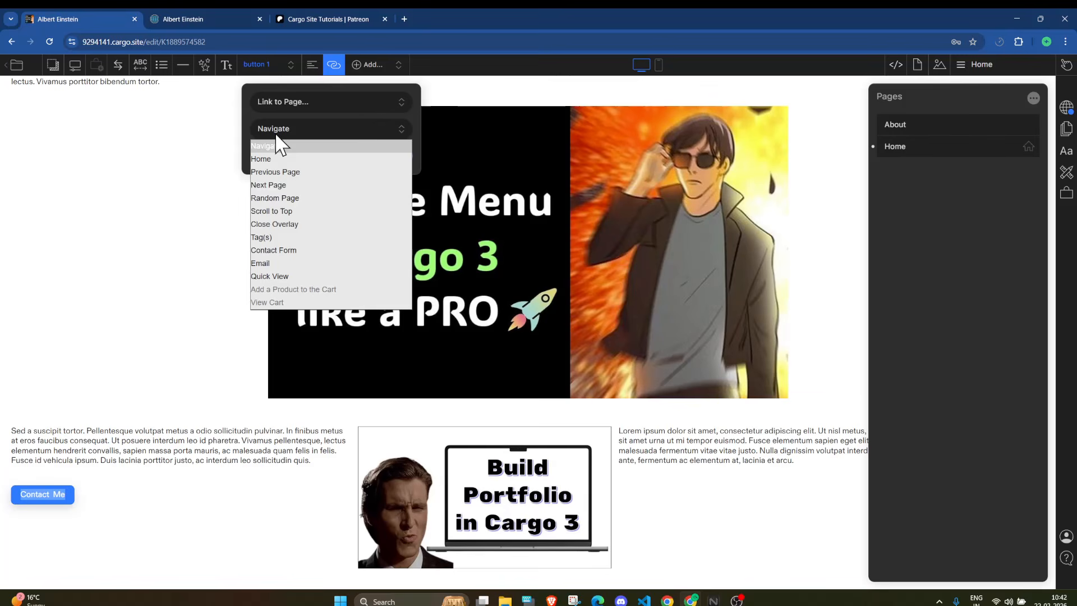
{"action": "left_click", "coordinate": [280, 251]}
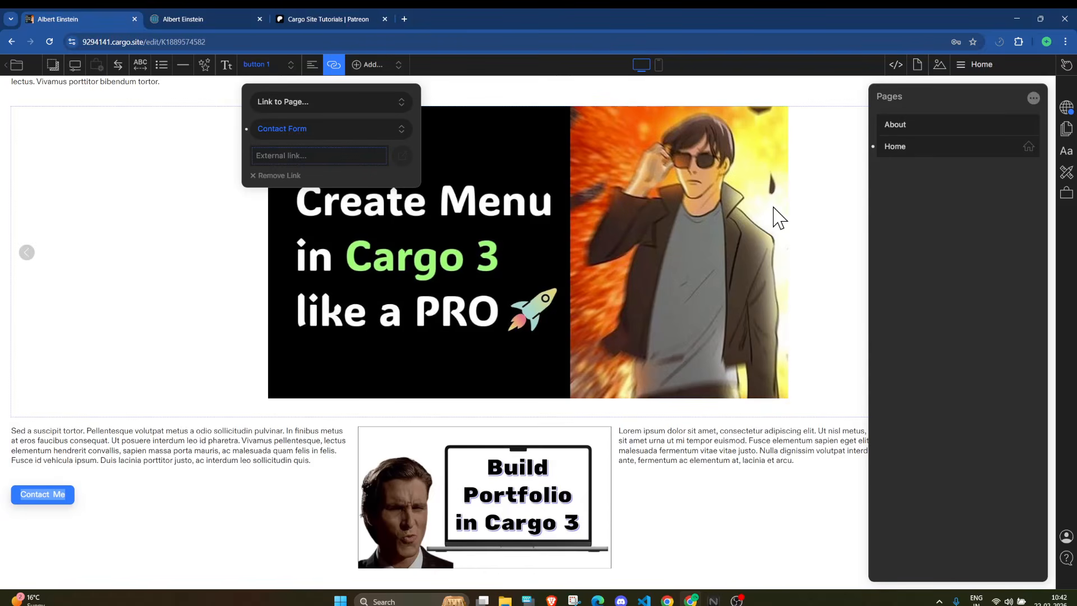
{"action": "left_click", "coordinate": [799, 280]}
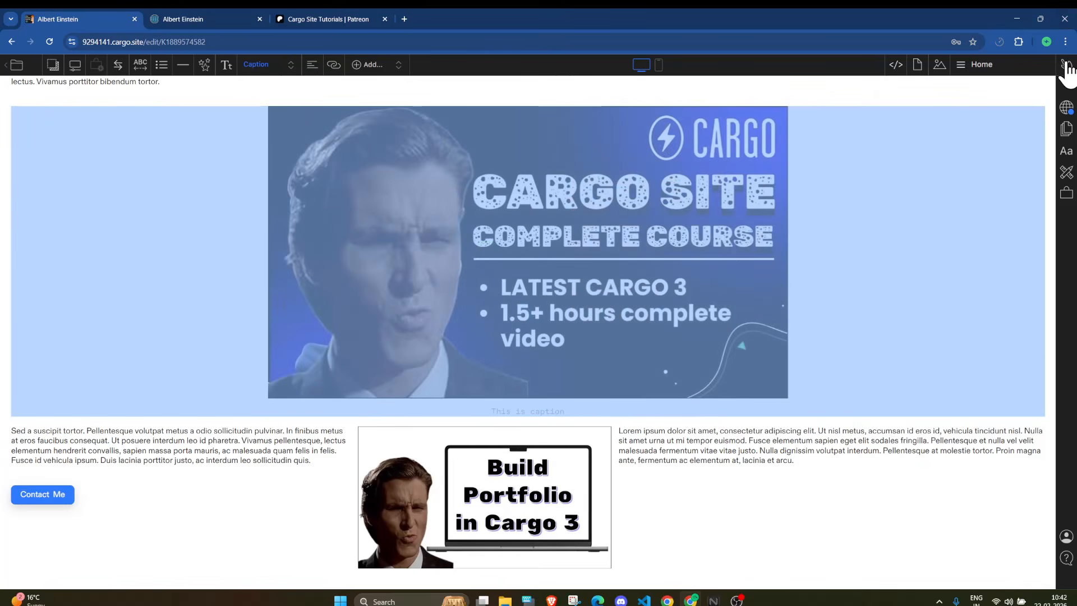
Preview the page, test that the "Contact Me" button opens the contact form, and return to editing.
{"action": "left_click", "coordinate": [1036, 69]}
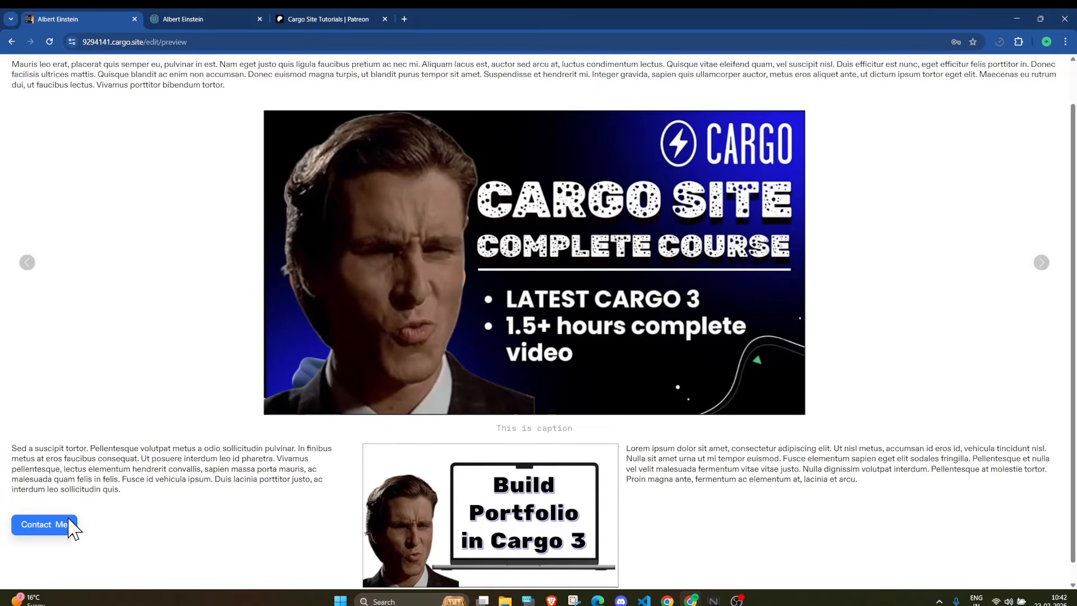
{"action": "left_click", "coordinate": [56, 525]}
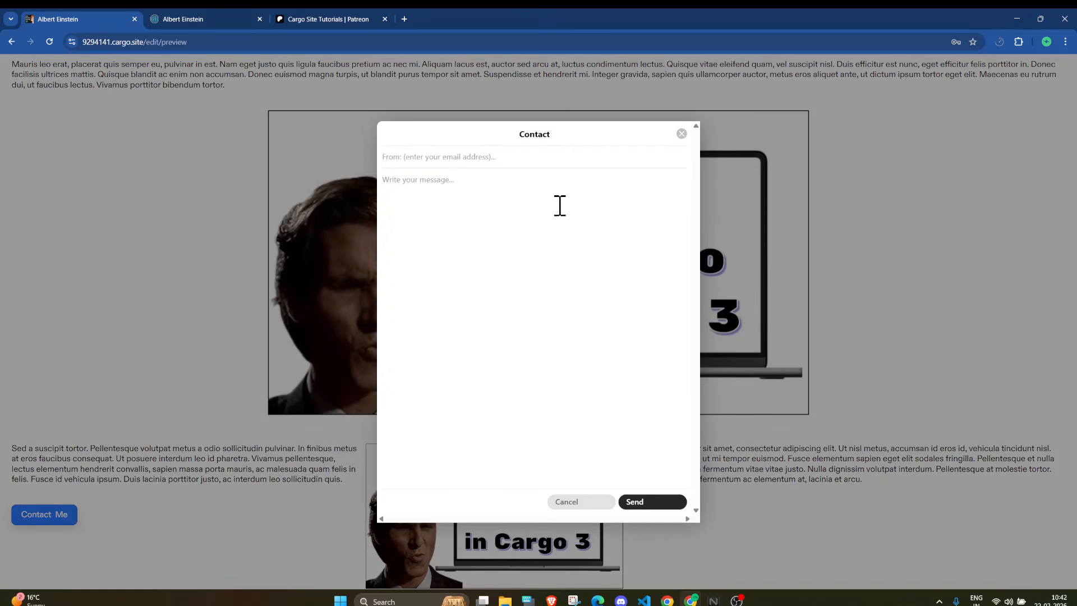
{"action": "left_click", "coordinate": [682, 135]}
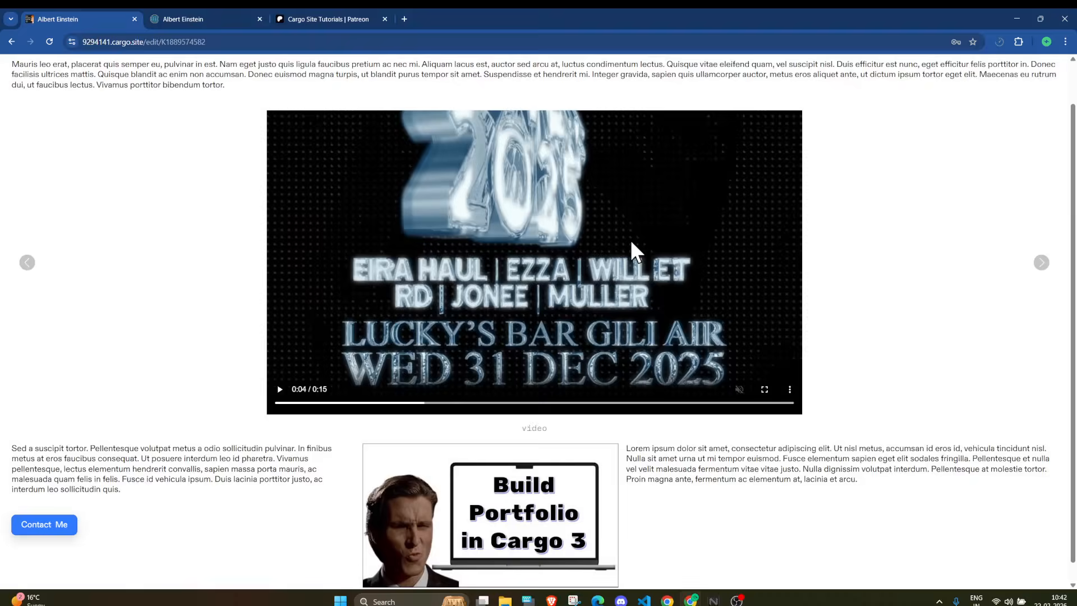
{"action": "key", "text": "Escape"}
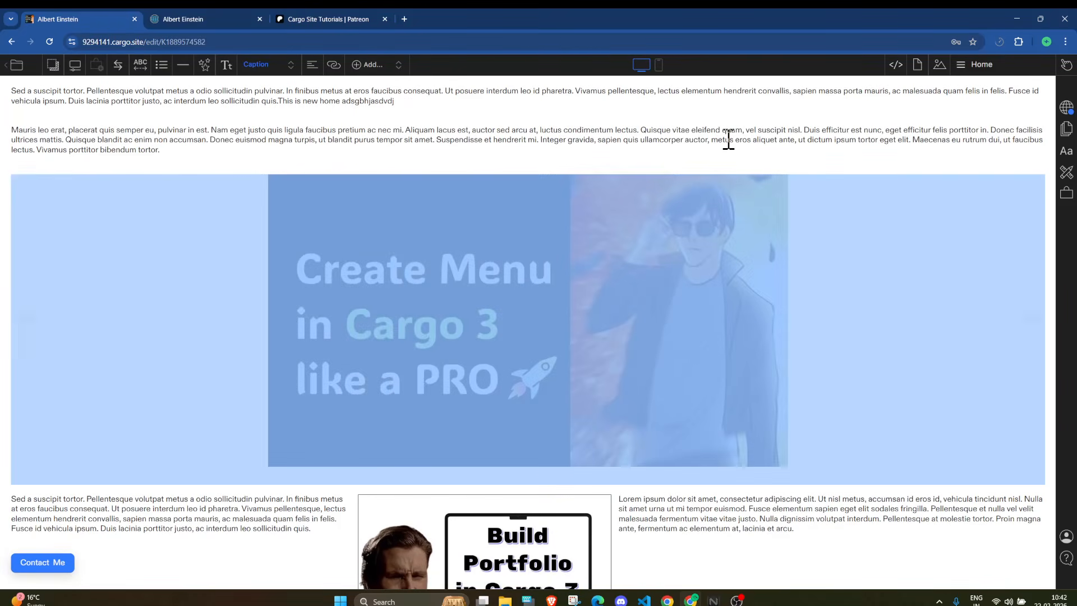
{"action": "left_click", "coordinate": [725, 139]}
{"action": "scroll", "coordinate": [418, 394], "scroll_direction": "down", "scroll_amount": 1}
{"action": "scroll", "coordinate": [418, 407], "scroll_direction": "up", "scroll_amount": 1}
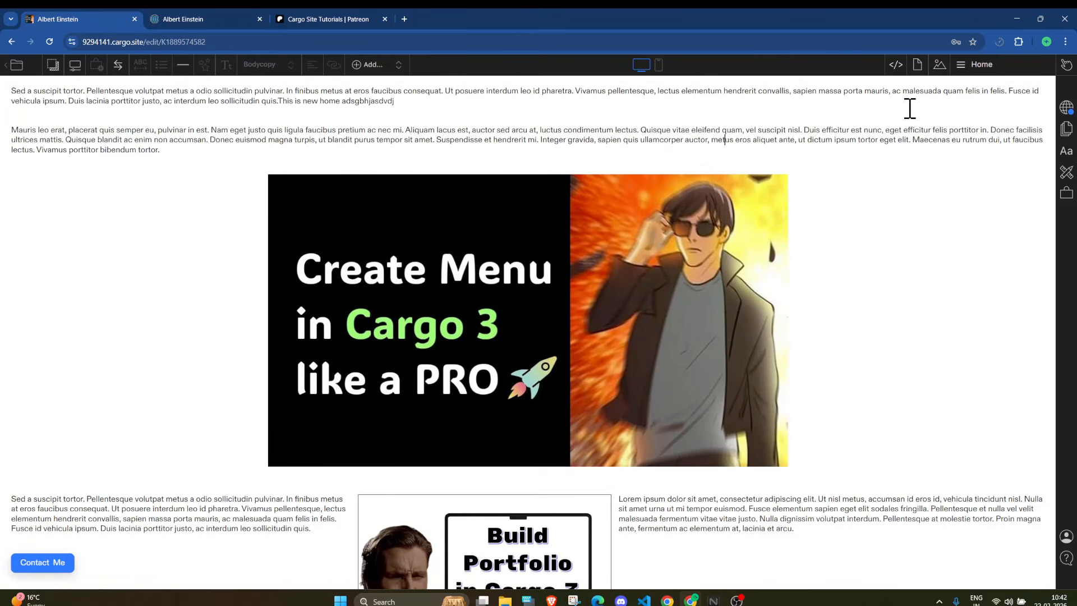
Publish the site changes and reload the live site to check the updated home page, returning to the editor.
{"action": "left_click", "coordinate": [1067, 106]}
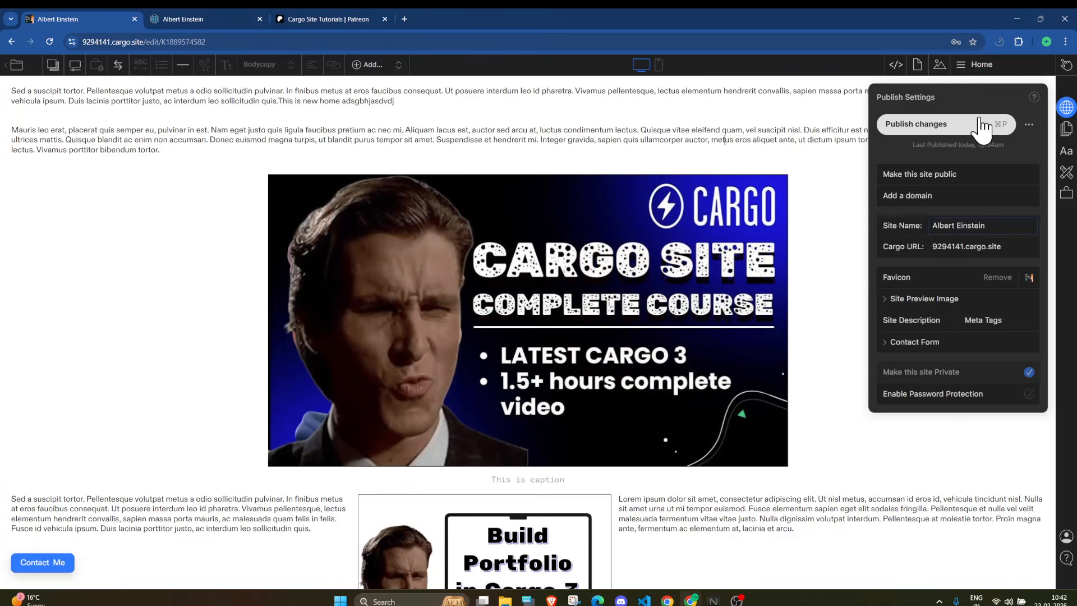
{"action": "left_click", "coordinate": [983, 125]}
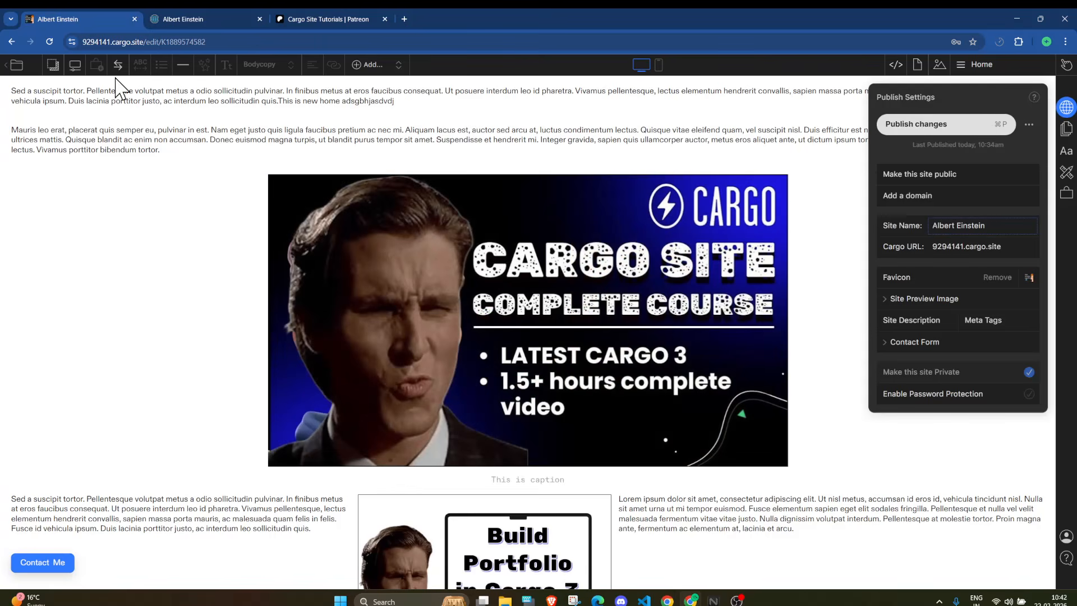
{"action": "left_click", "coordinate": [200, 18]}
{"action": "left_click", "coordinate": [49, 42]}
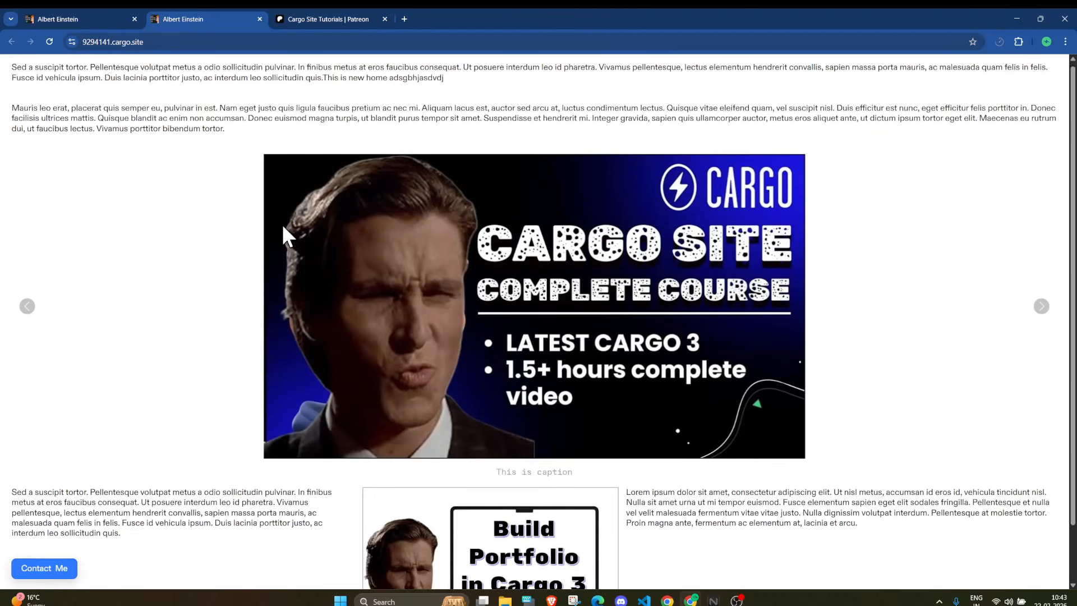
{"action": "scroll", "coordinate": [288, 236], "scroll_direction": "down", "scroll_amount": 1}
{"action": "scroll", "coordinate": [283, 227], "scroll_direction": "up", "scroll_amount": 1}
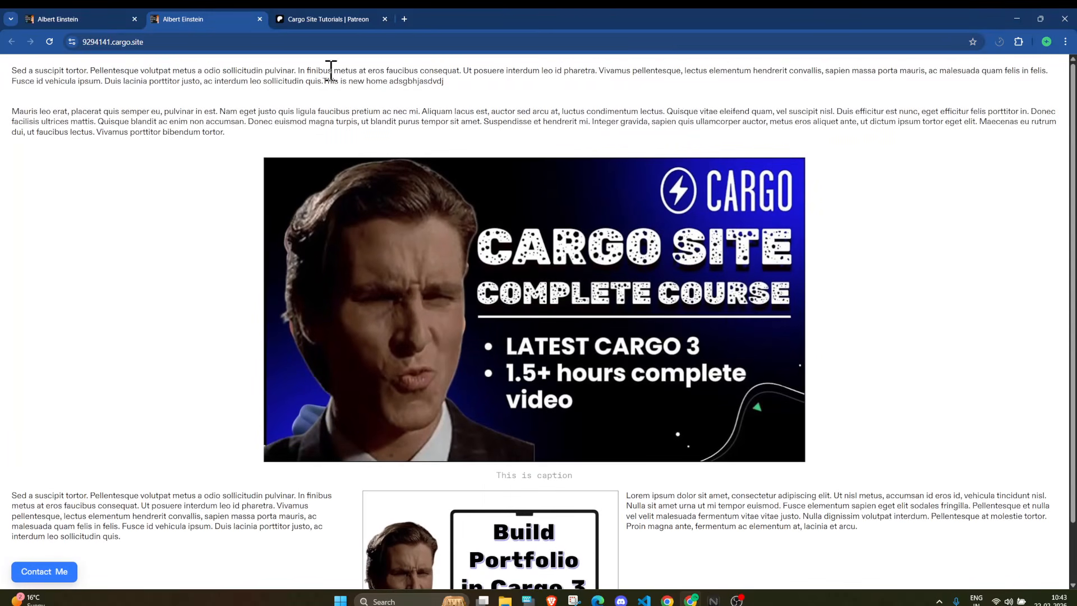
{"action": "left_click", "coordinate": [85, 14]}
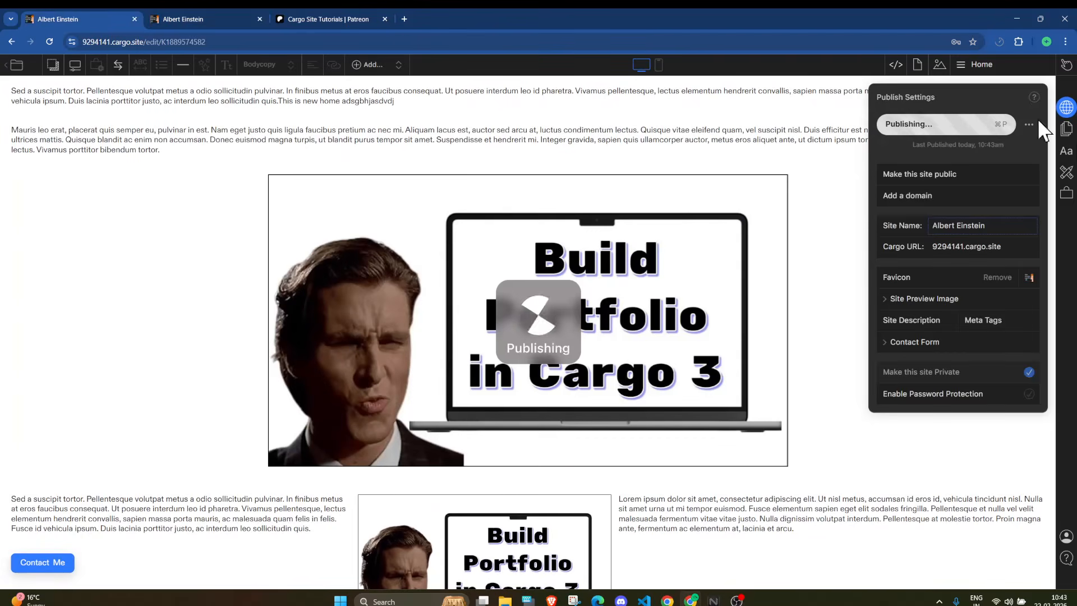
Add a new page to the site and name it "Header".
{"action": "left_click", "coordinate": [979, 65]}
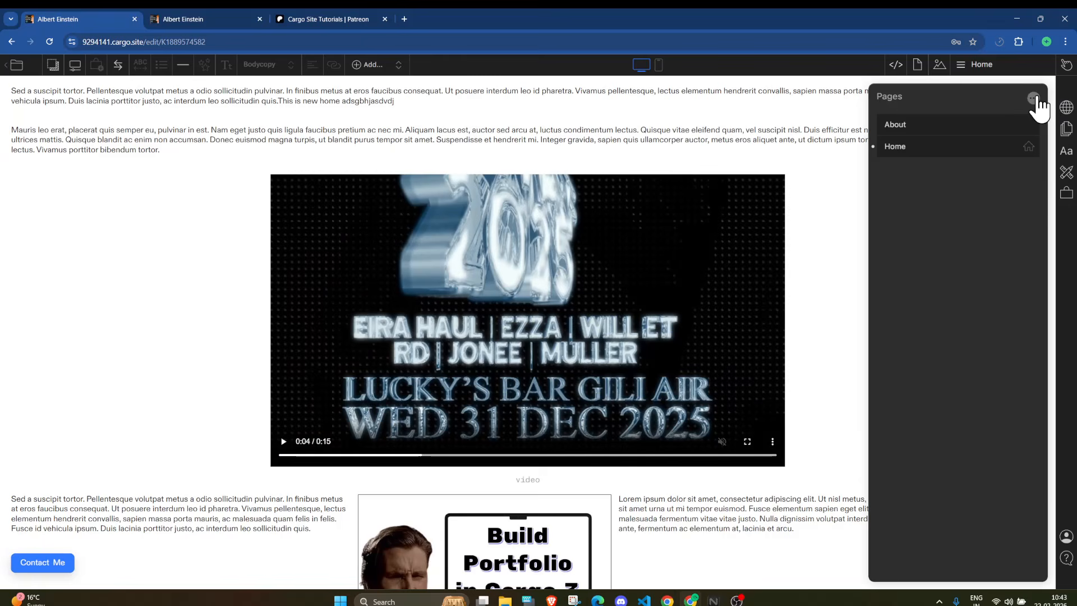
{"action": "left_click", "coordinate": [1033, 98]}
{"action": "left_click", "coordinate": [991, 101]}
{"action": "type", "text": "Header"}
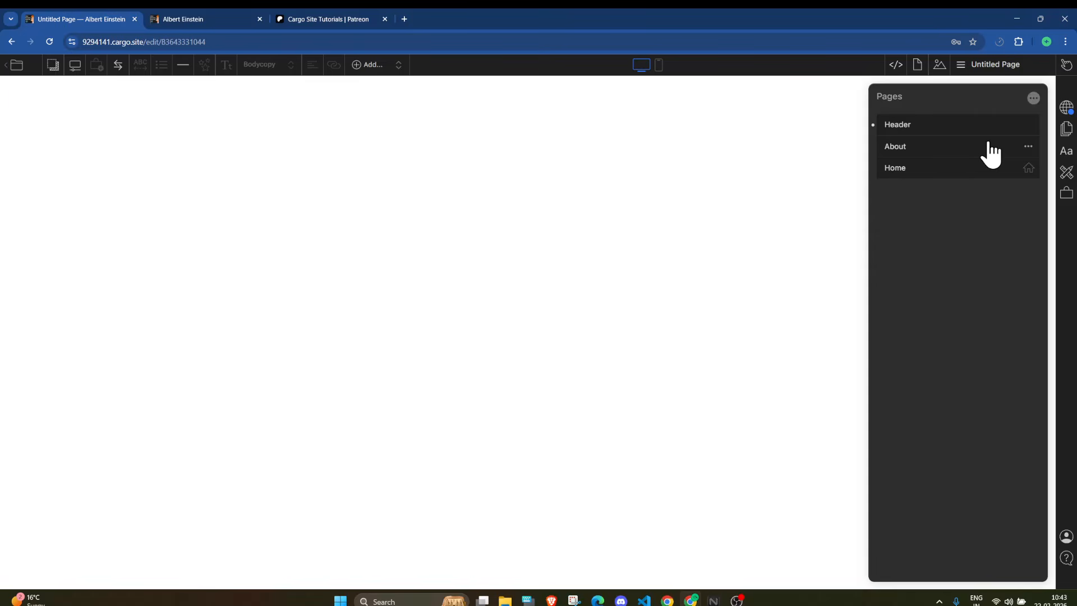
Write "HOME" on the Header page, place it in columns, and enter "About" and "Contact" in the second column.
{"action": "left_click", "coordinate": [97, 100]}
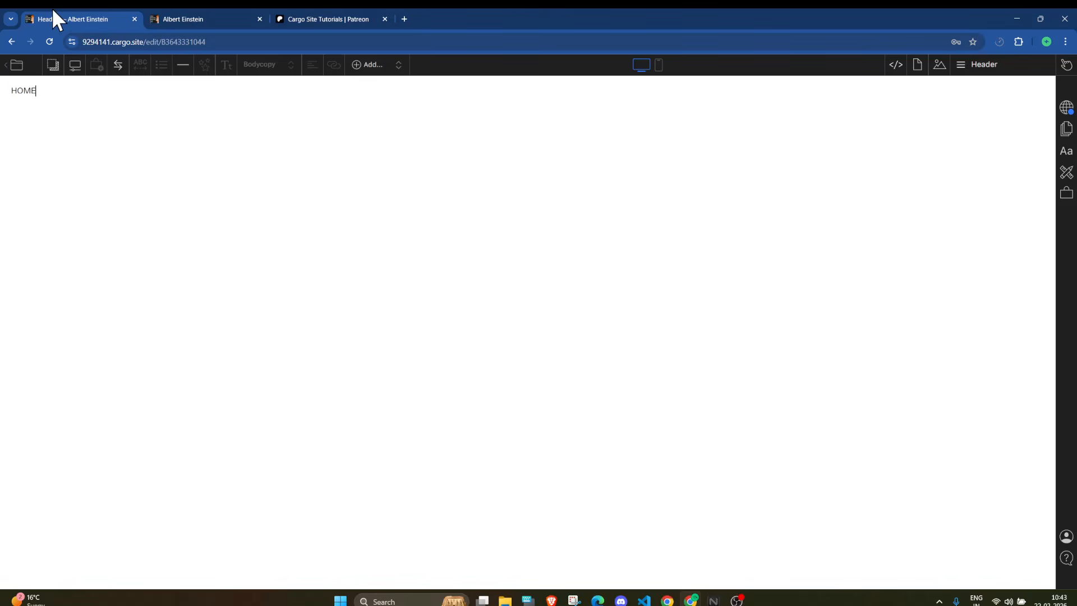
{"action": "double_click", "coordinate": [20, 92]}
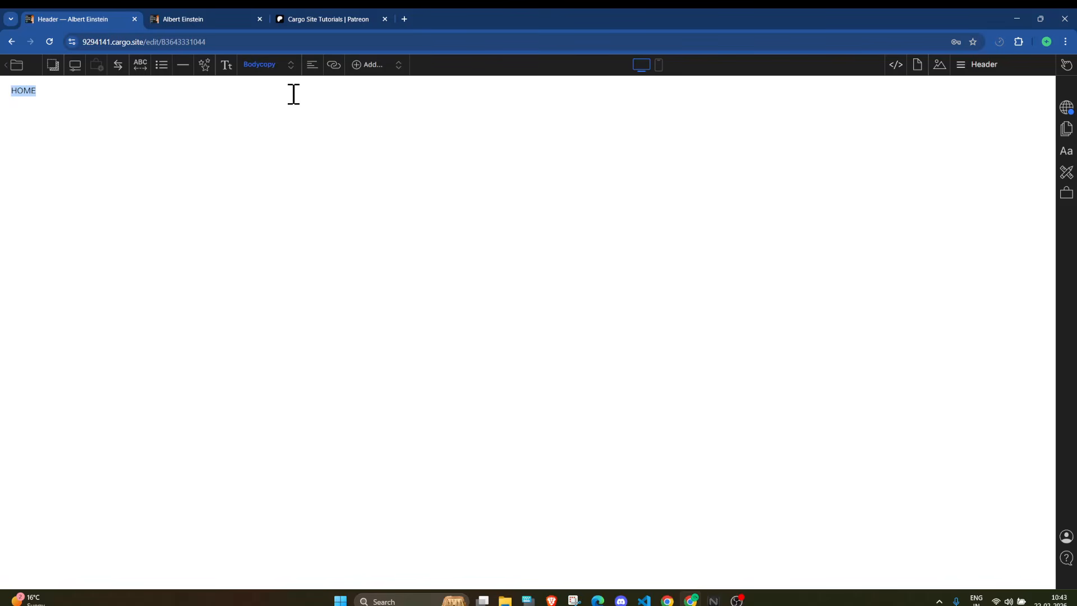
{"action": "left_click", "coordinate": [370, 65]}
{"action": "left_click", "coordinate": [390, 81]}
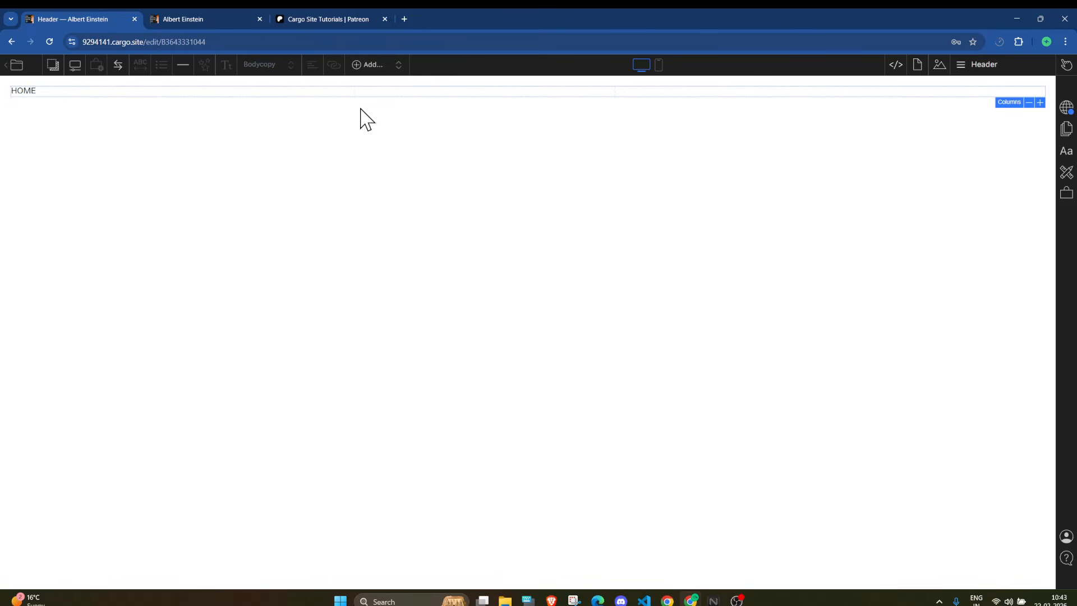
{"action": "left_click", "coordinate": [432, 92]}
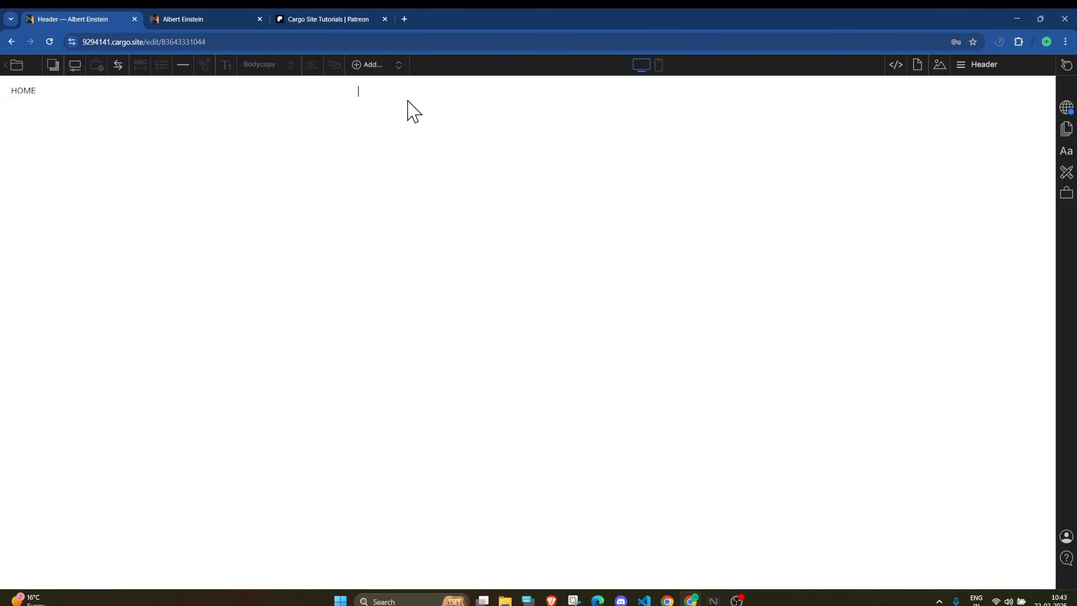
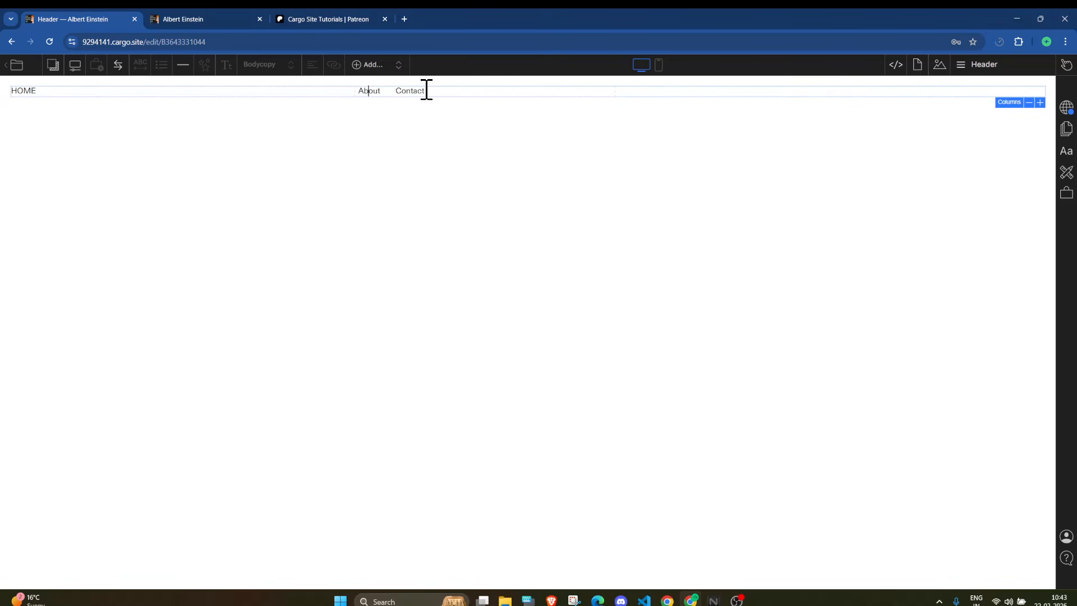
Right-align the "About" and "Contact" text in the second column.
{"action": "left_click_drag", "start_coordinate": [426, 90], "coordinate": [344, 89]}
{"action": "left_click", "coordinate": [312, 64]}
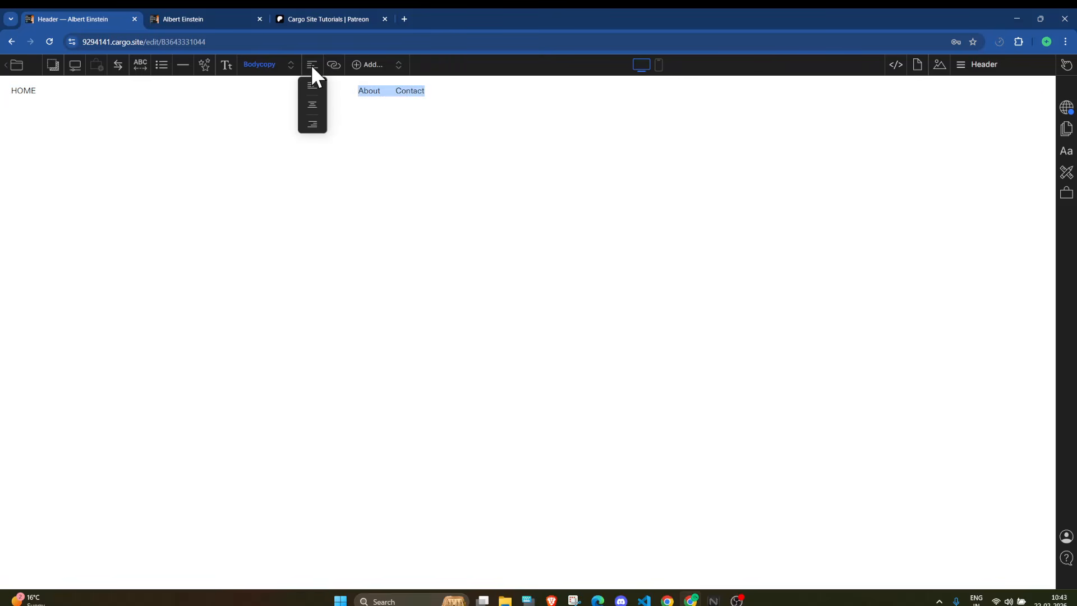
{"action": "left_click", "coordinate": [315, 126]}
Remove the empty third column from the header and widen the "HOME" column a little.
{"action": "left_click", "coordinate": [896, 93]}
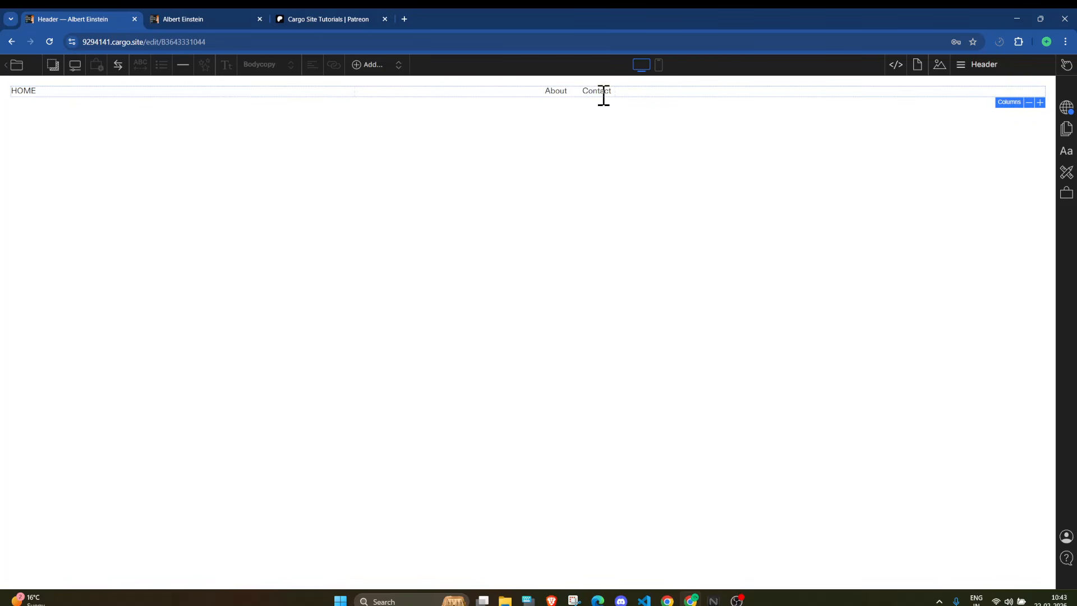
{"action": "left_click", "coordinate": [1029, 102]}
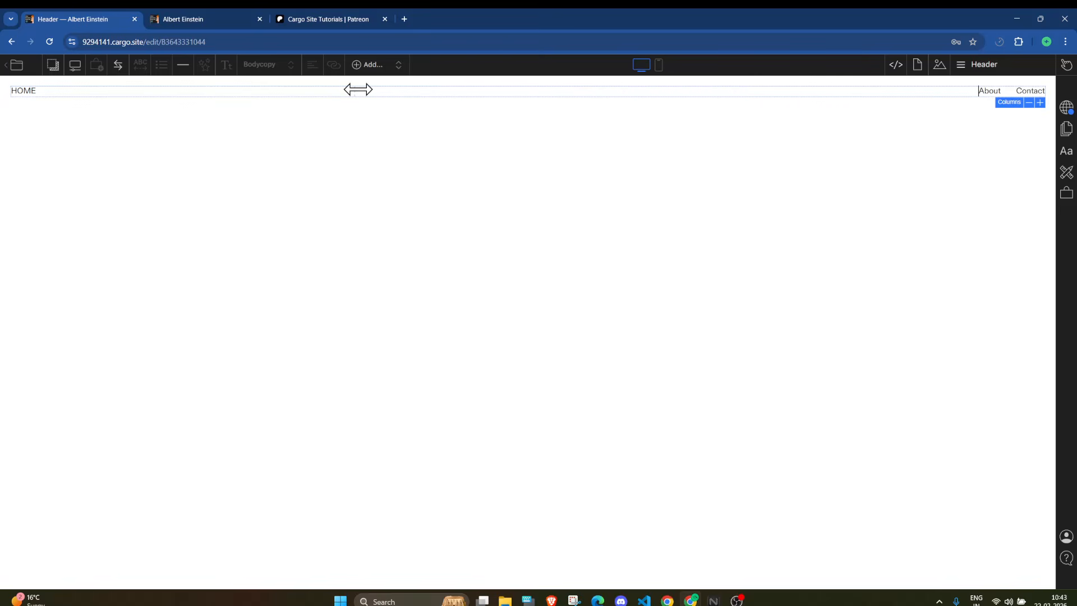
{"action": "left_click", "coordinate": [587, 159]}
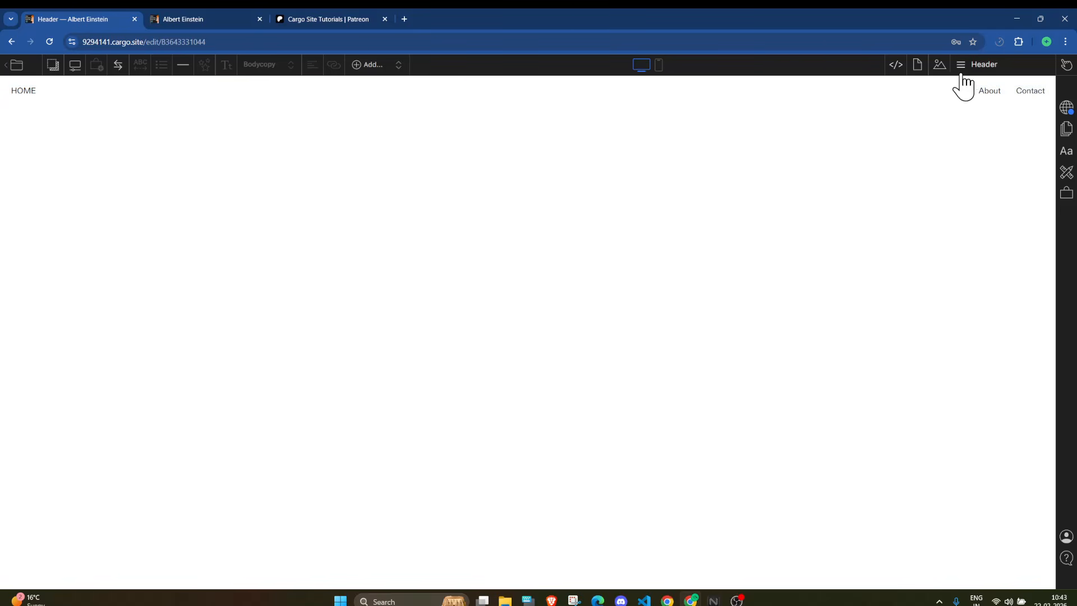
{"action": "left_click", "coordinate": [826, 94]}
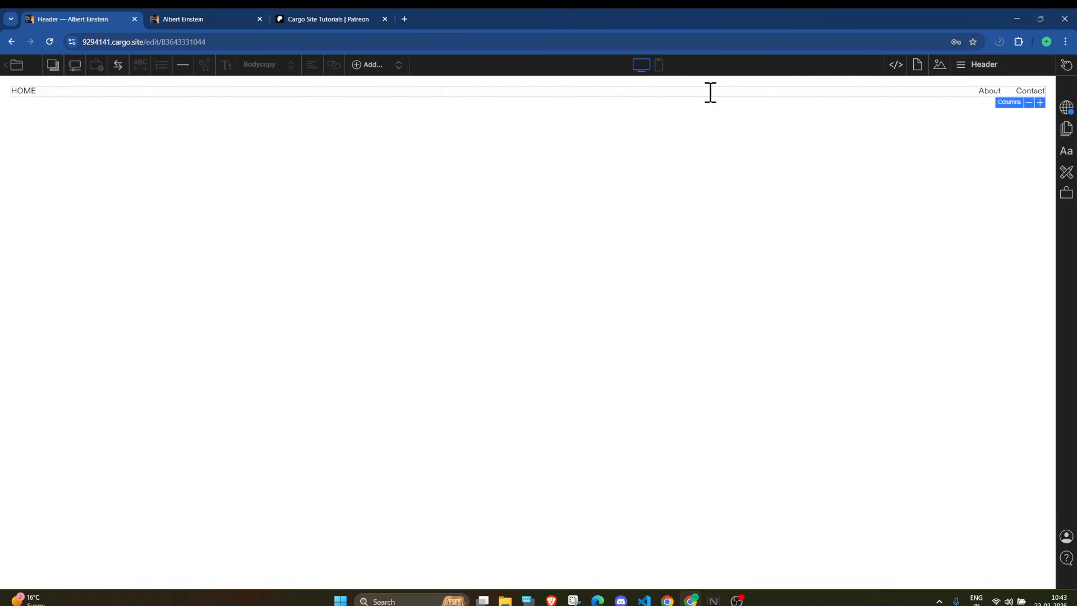
{"action": "left_click", "coordinate": [399, 110]}
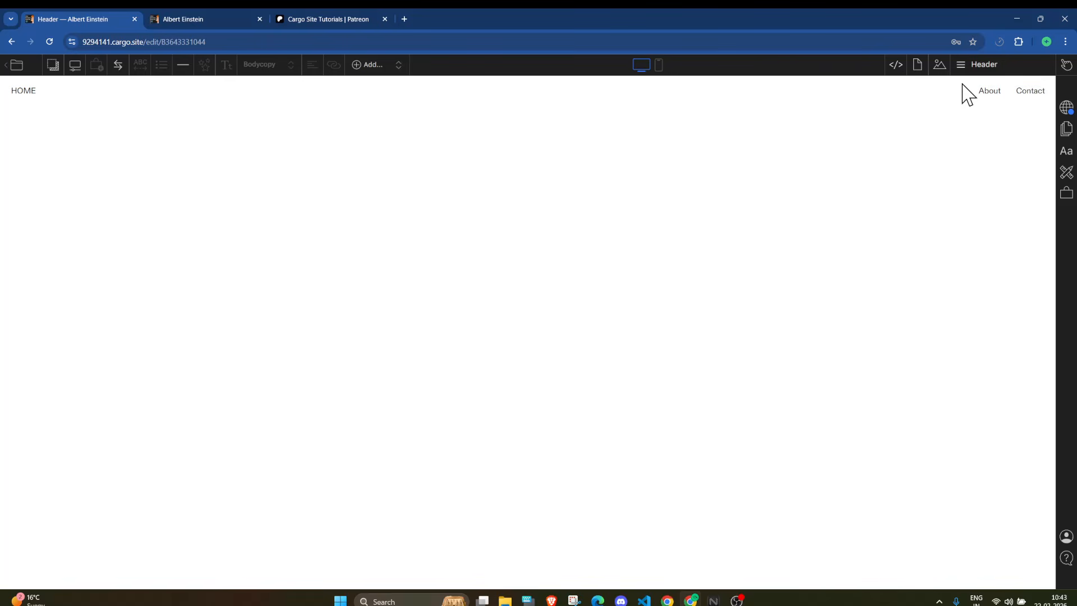
Pin the Header page to the top of the site's pages.
{"action": "left_click", "coordinate": [1008, 72]}
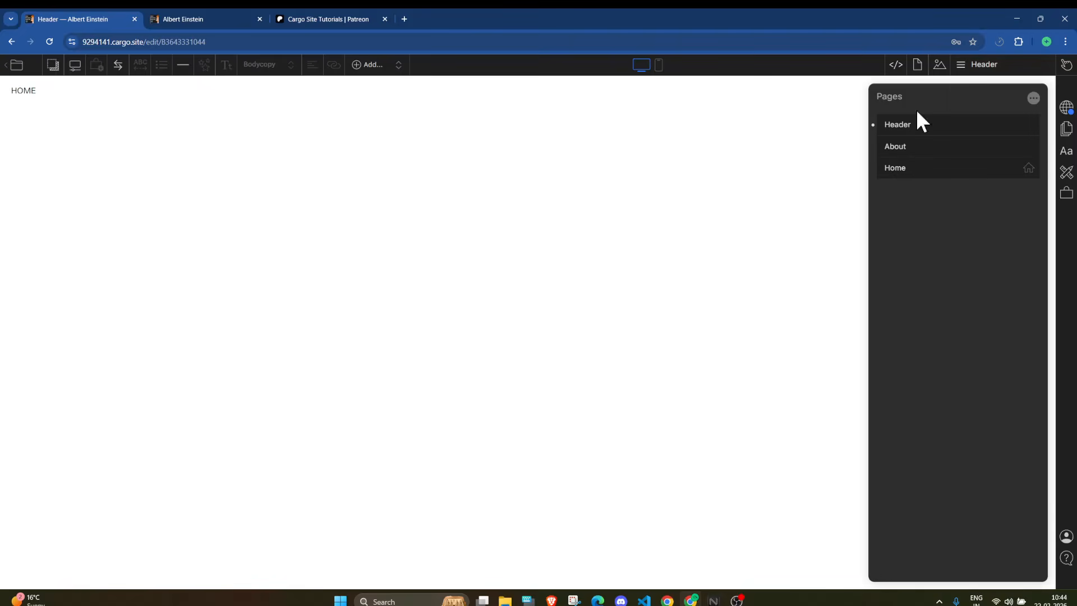
{"action": "left_click", "coordinate": [798, 160]}
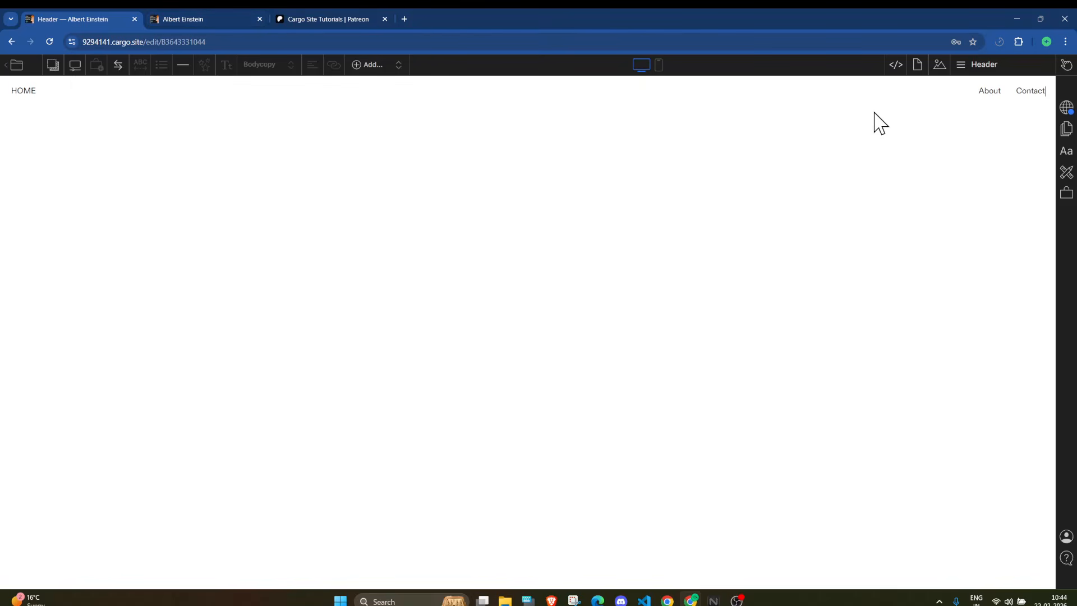
{"action": "left_click", "coordinate": [983, 70]}
{"action": "left_click", "coordinate": [1029, 125]}
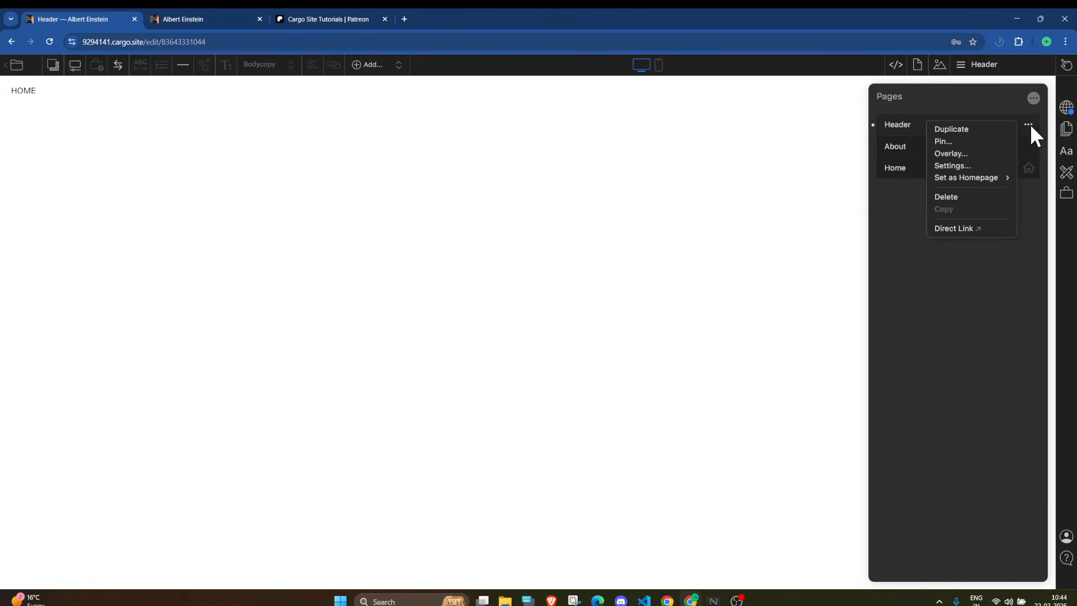
{"action": "left_click", "coordinate": [969, 143]}
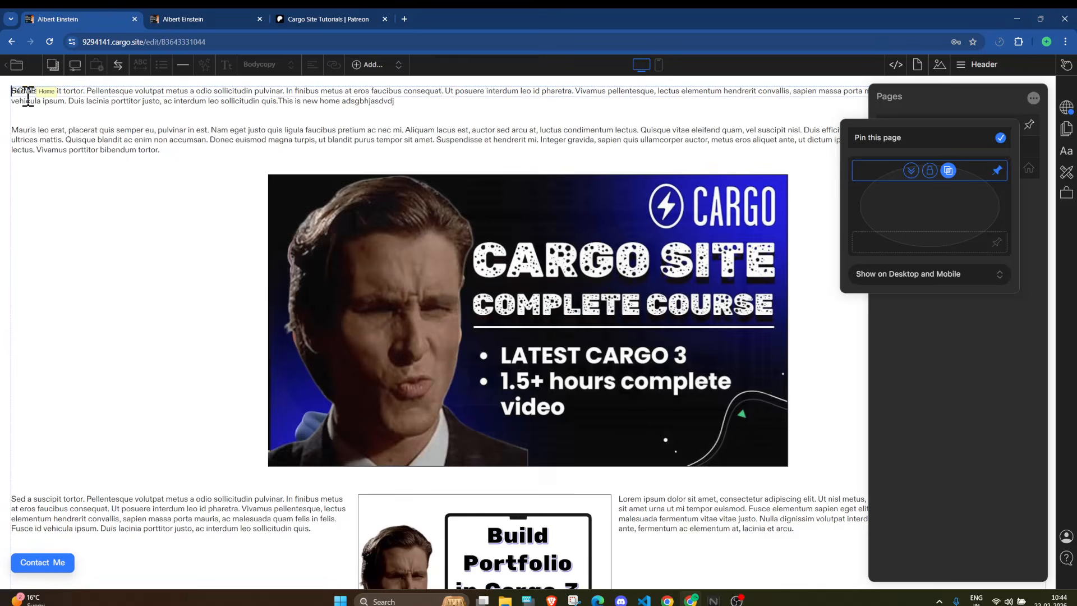
{"action": "left_click", "coordinate": [955, 91]}
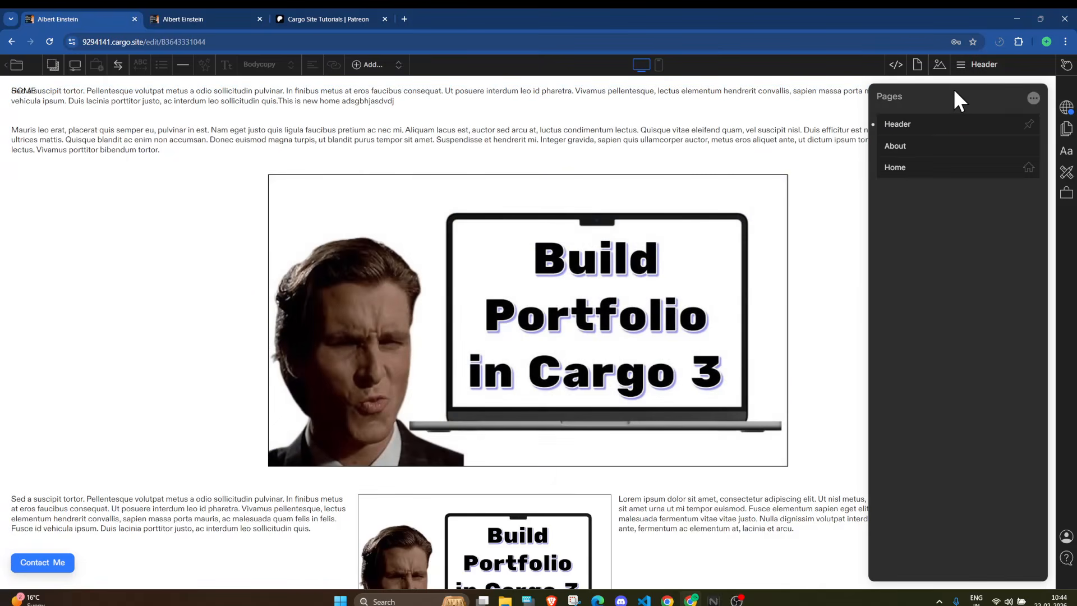
Set the Header page's background to the dusty pink #e2baba.
{"action": "left_click", "coordinate": [918, 64]}
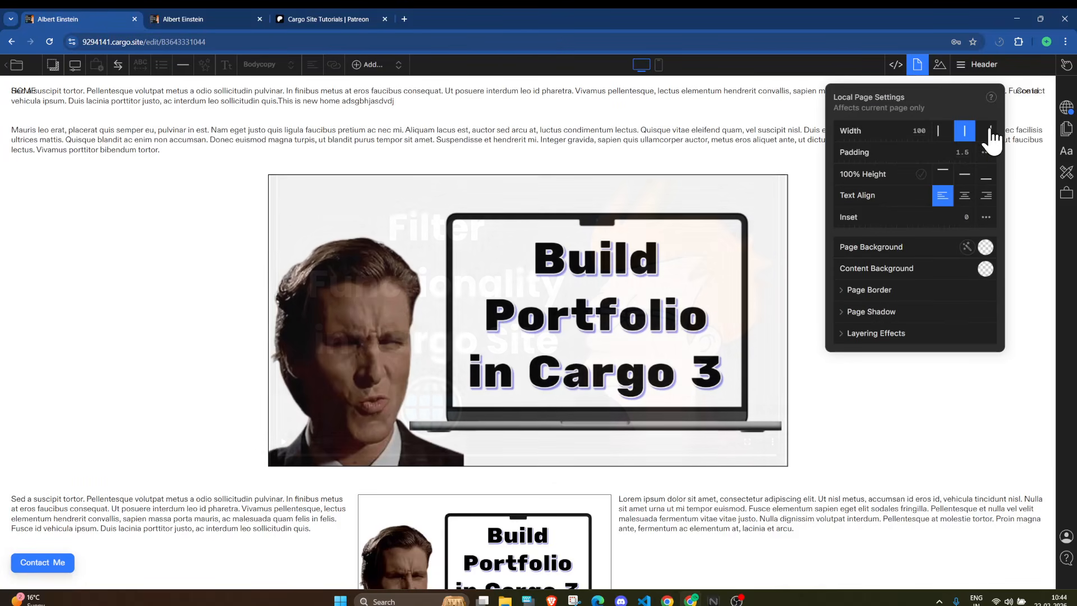
{"action": "left_click", "coordinate": [918, 65]}
{"action": "left_click", "coordinate": [920, 66]}
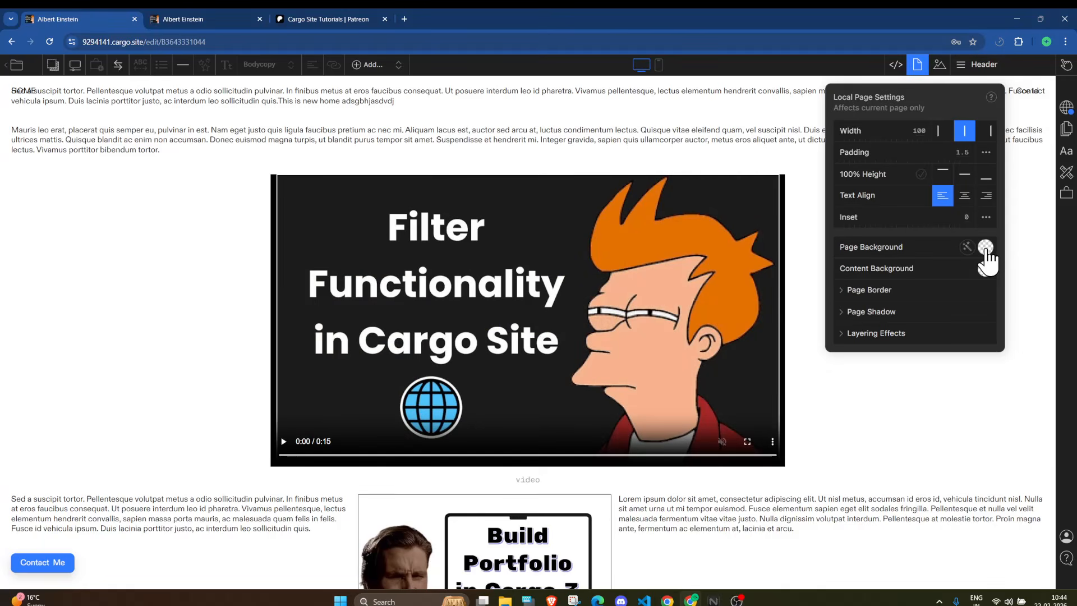
{"action": "left_click", "coordinate": [986, 247]}
{"action": "left_click", "coordinate": [932, 267]}
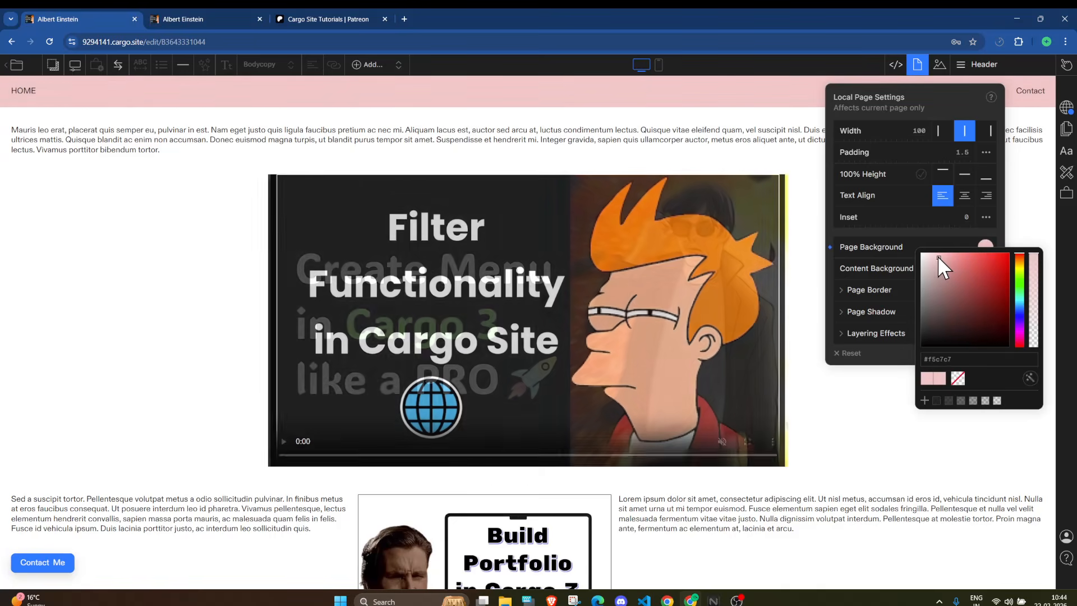
{"action": "left_click", "coordinate": [937, 269]}
{"action": "left_click_drag", "start_coordinate": [937, 270], "coordinate": [938, 278]}
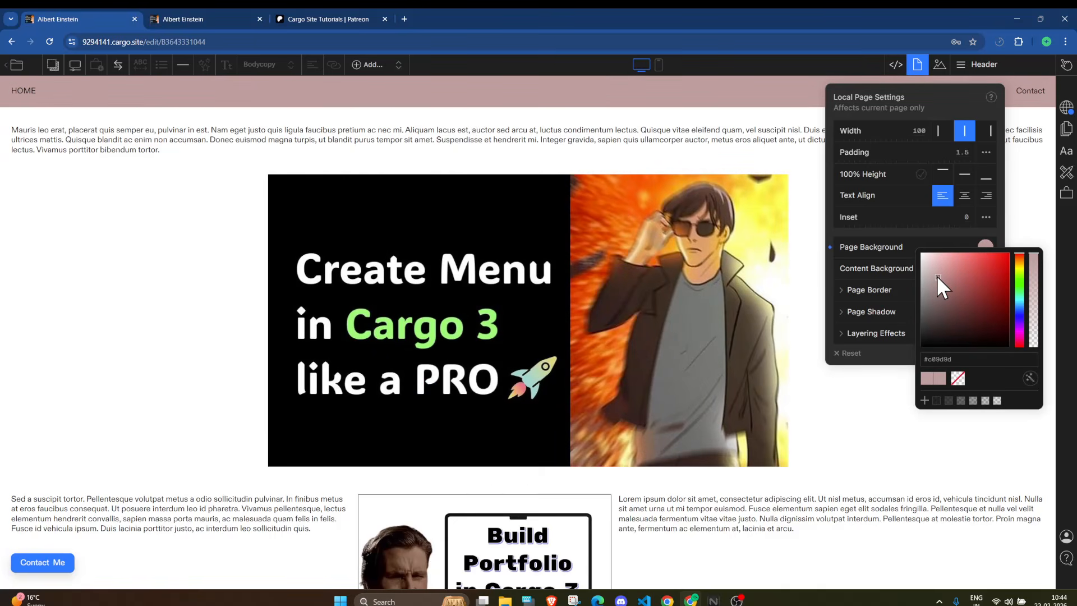
{"action": "left_click", "coordinate": [937, 265]}
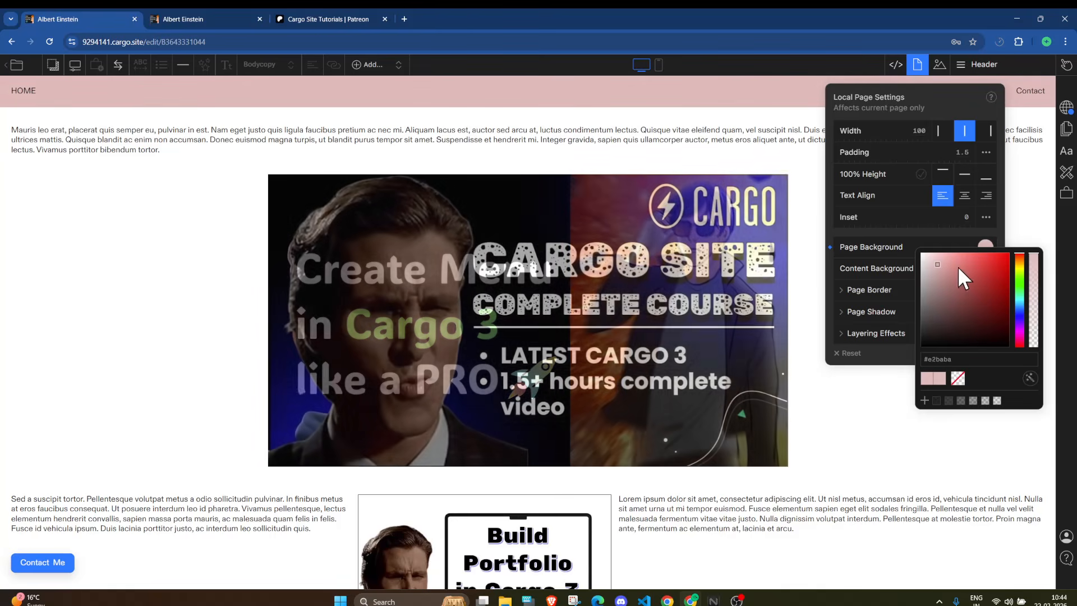
{"action": "left_click", "coordinate": [165, 173]}
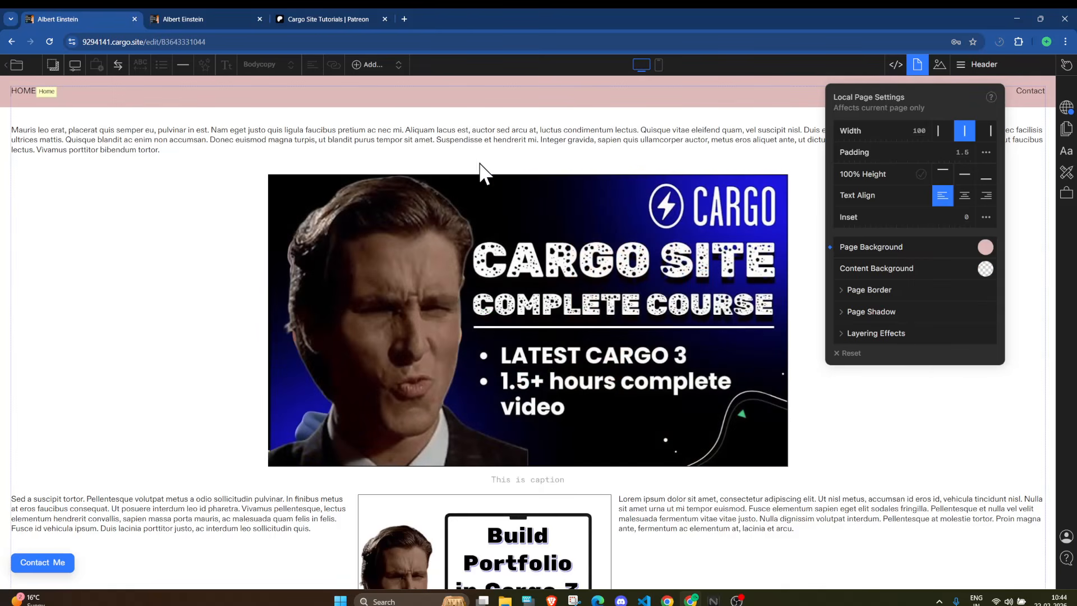
Clear the Header page's background colour and replace it with the light pink #ffeaea.
{"action": "left_click", "coordinate": [988, 69]}
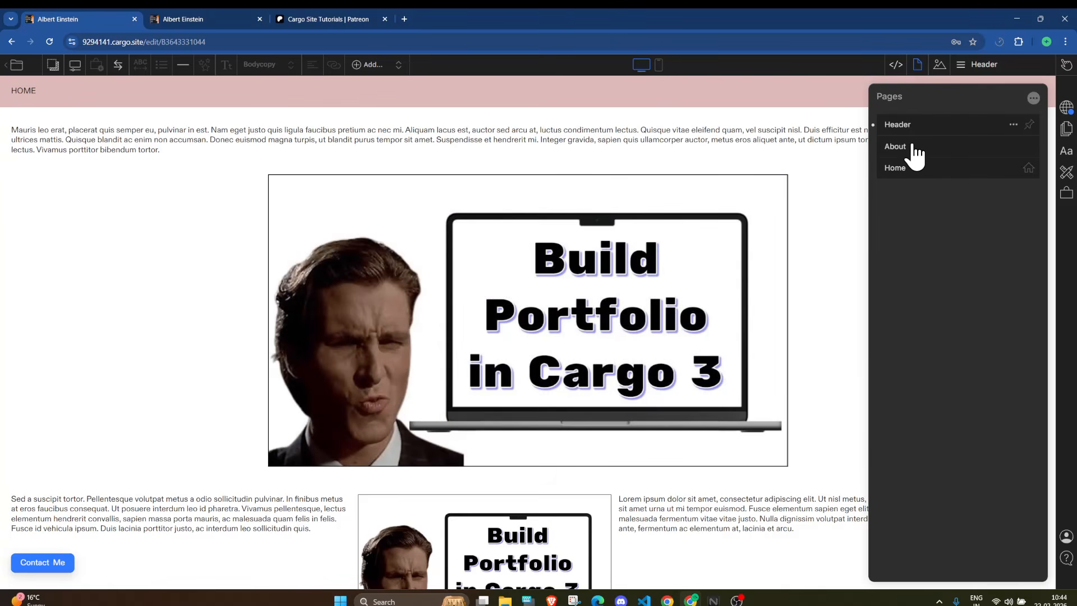
{"action": "left_click", "coordinate": [918, 64]}
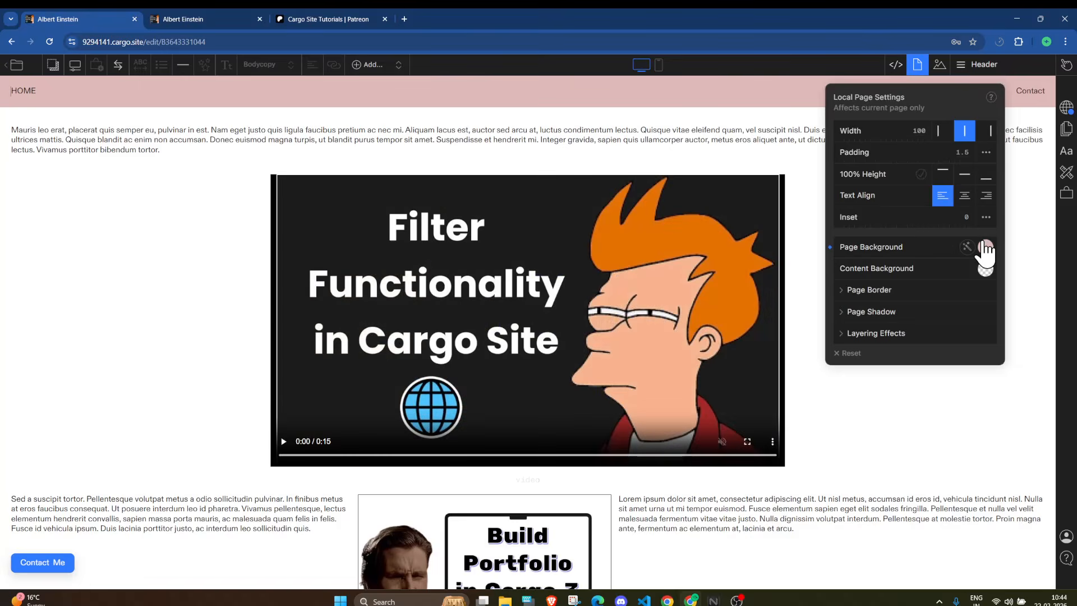
{"action": "left_click", "coordinate": [986, 247]}
{"action": "left_click", "coordinate": [958, 379]}
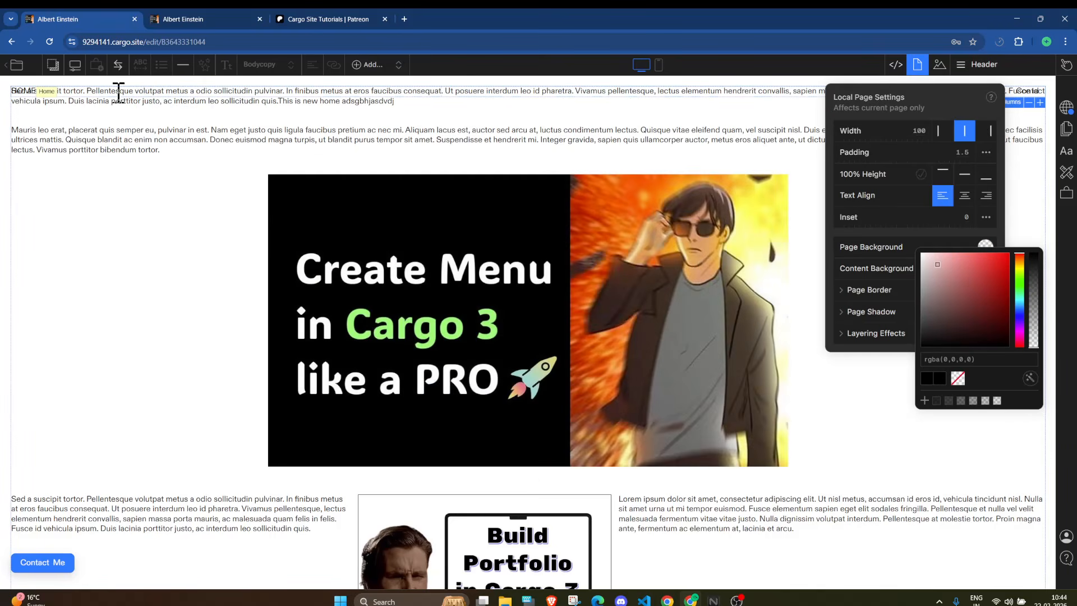
{"action": "left_click", "coordinate": [948, 259]}
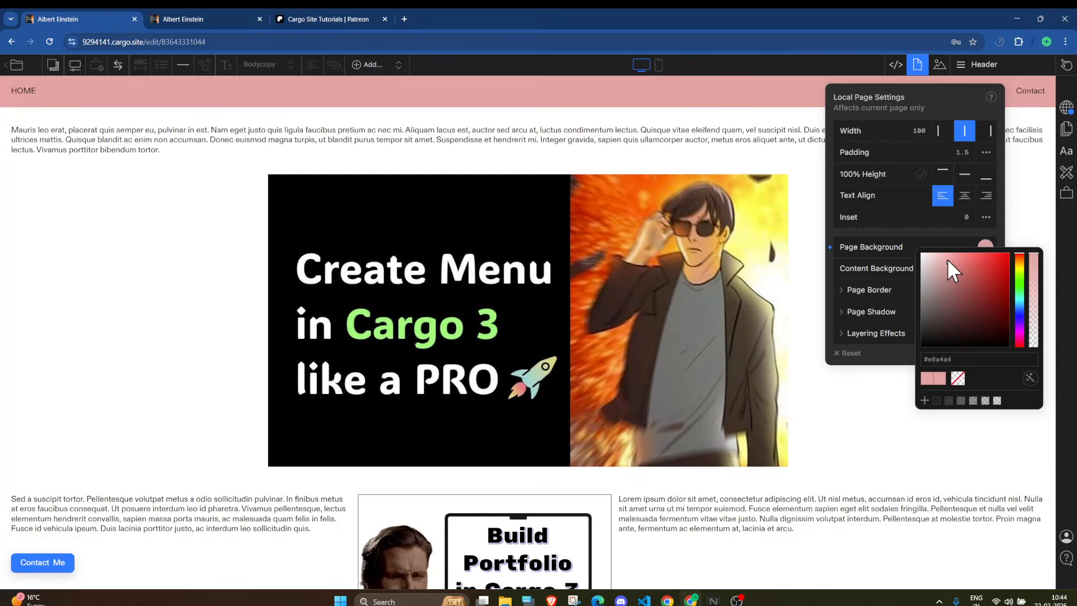
{"action": "mouse_move", "coordinate": [934, 265]}
{"action": "left_mouse_down"}
{"action": "mouse_move", "coordinate": [926, 274]}
{"action": "mouse_move", "coordinate": [928, 248]}
{"action": "left_mouse_up"}
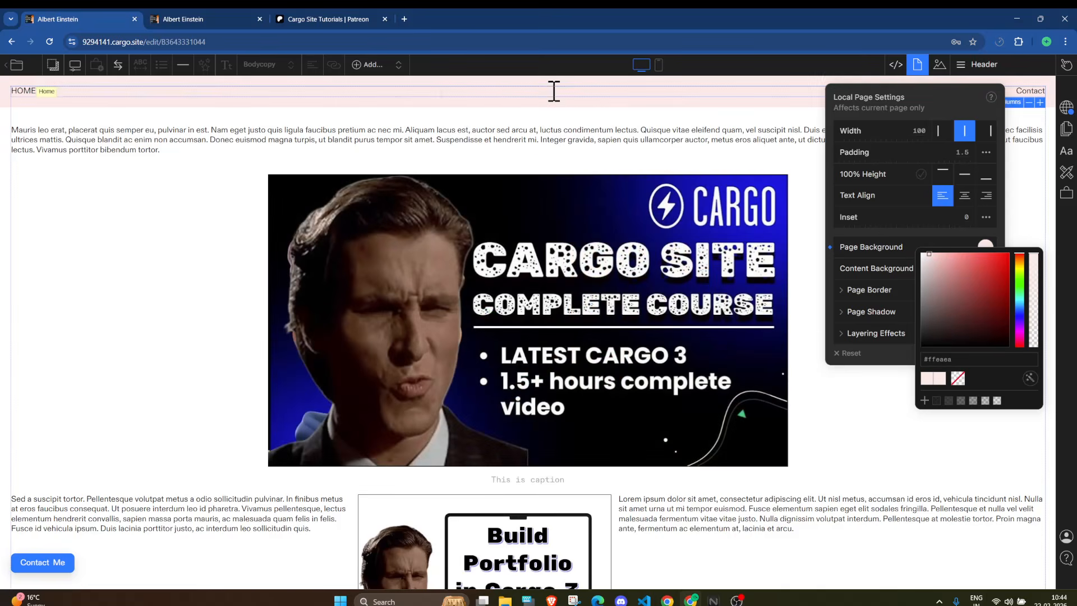
Set the pinned Header page to adjust other contents so the page content starts below it.
{"action": "left_click", "coordinate": [979, 64]}
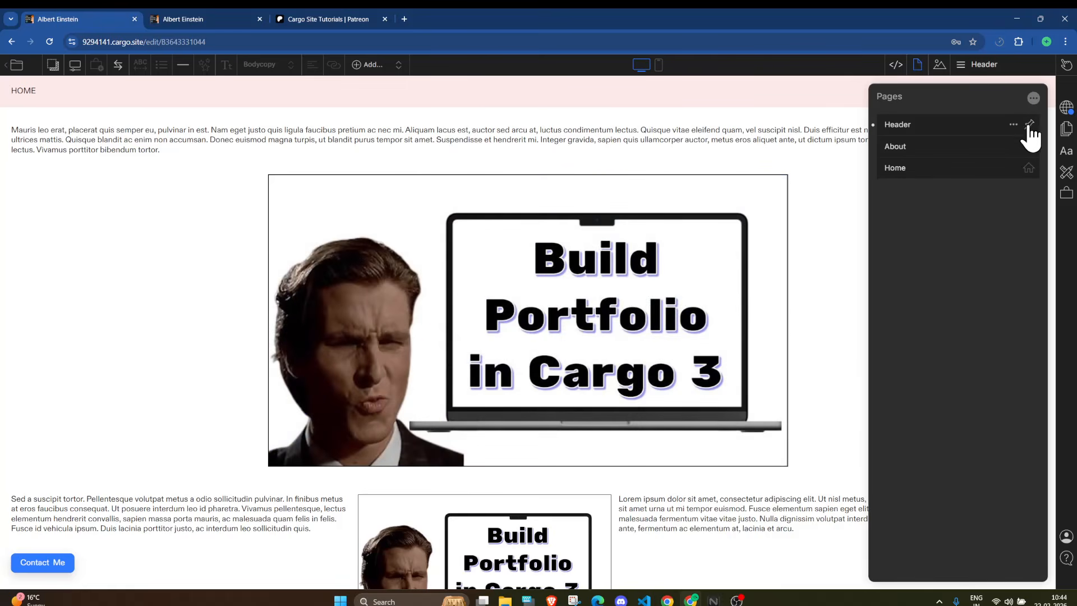
{"action": "left_click", "coordinate": [1029, 124]}
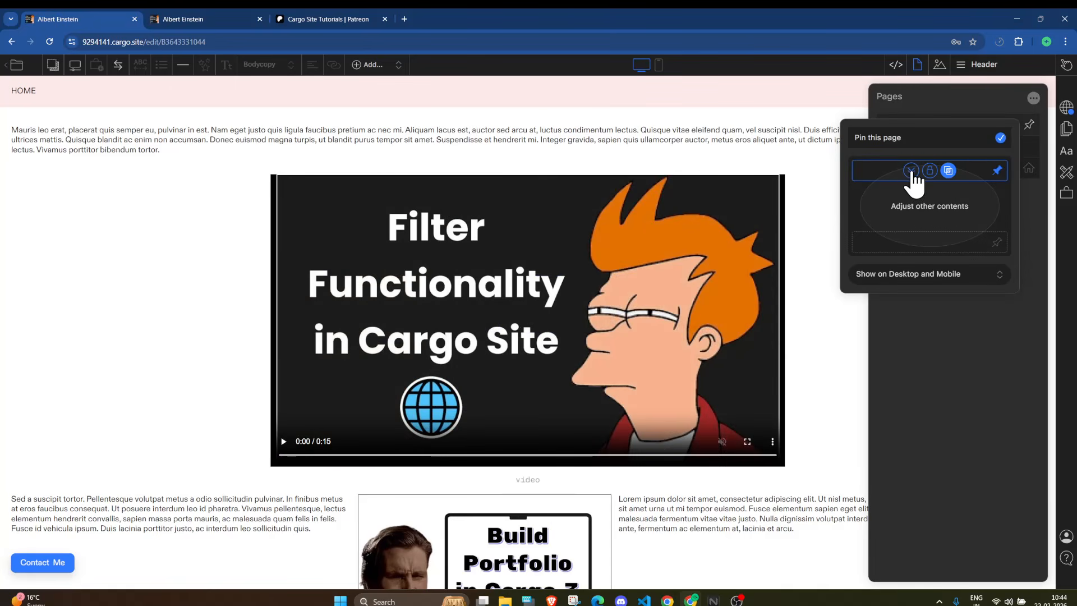
{"action": "left_click", "coordinate": [912, 170]}
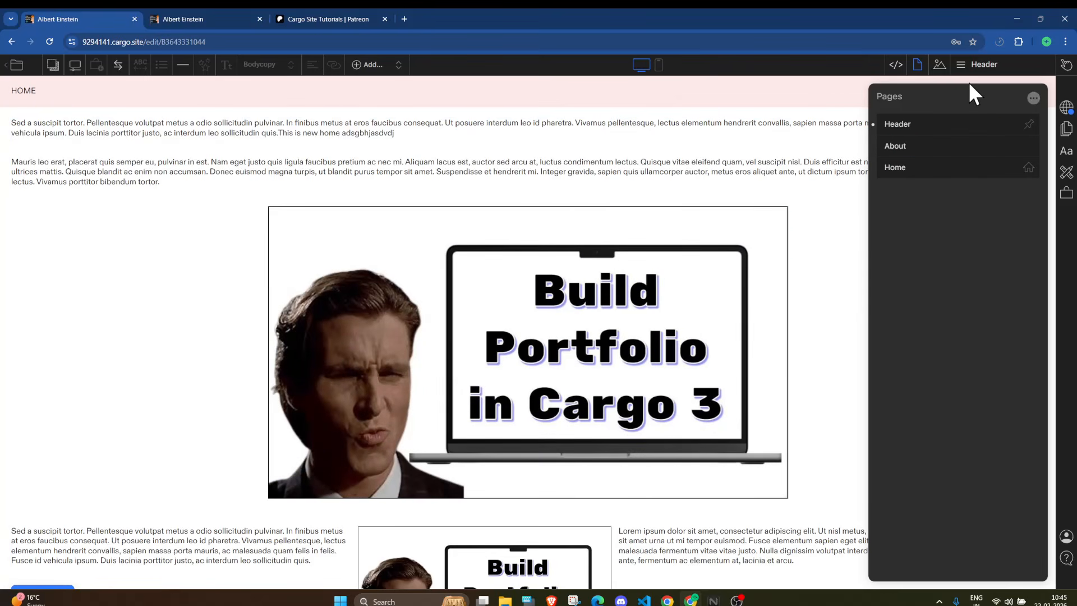
Insert a paragraph of placeholder text on the About page and select the whole paragraph.
{"action": "left_click", "coordinate": [897, 146]}
{"action": "left_click", "coordinate": [386, 66]}
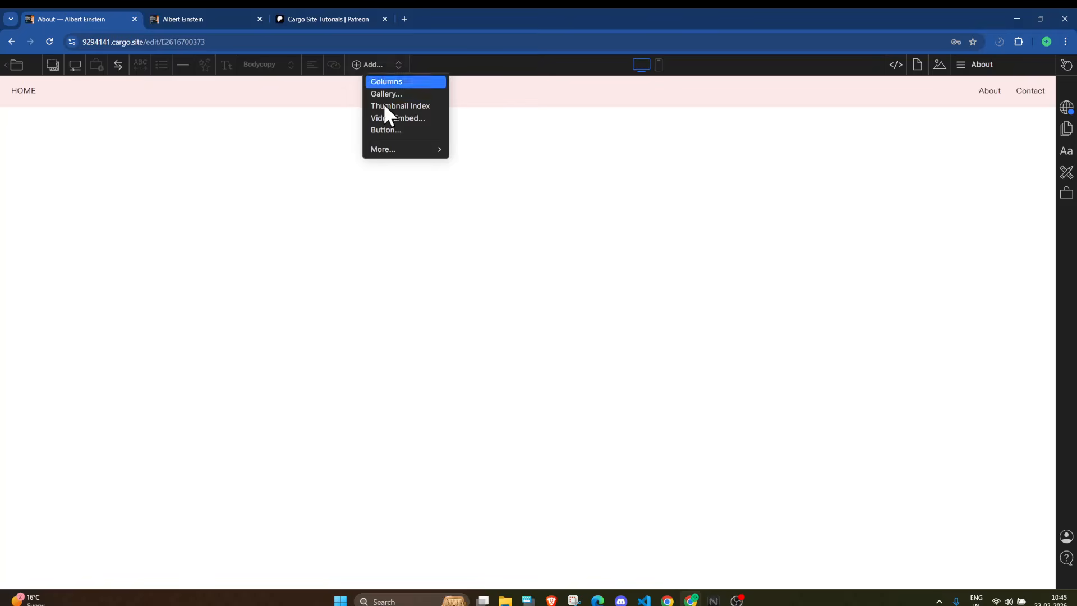
{"action": "mouse_move", "coordinate": [416, 150]}
{"action": "left_click", "coordinate": [477, 149]}
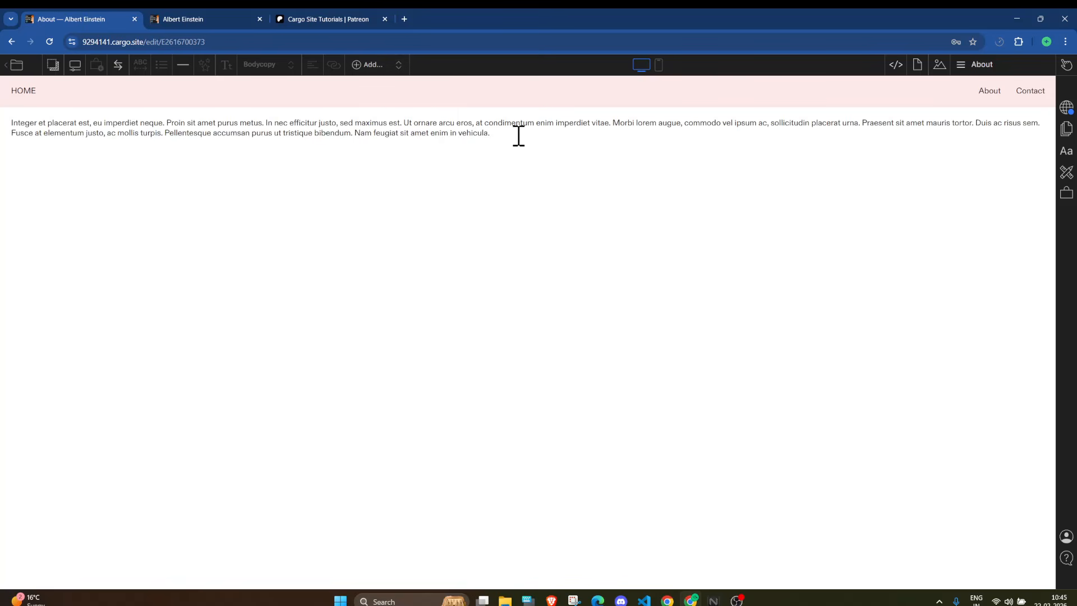
{"action": "left_click_drag", "start_coordinate": [523, 131], "coordinate": [14, 122]}
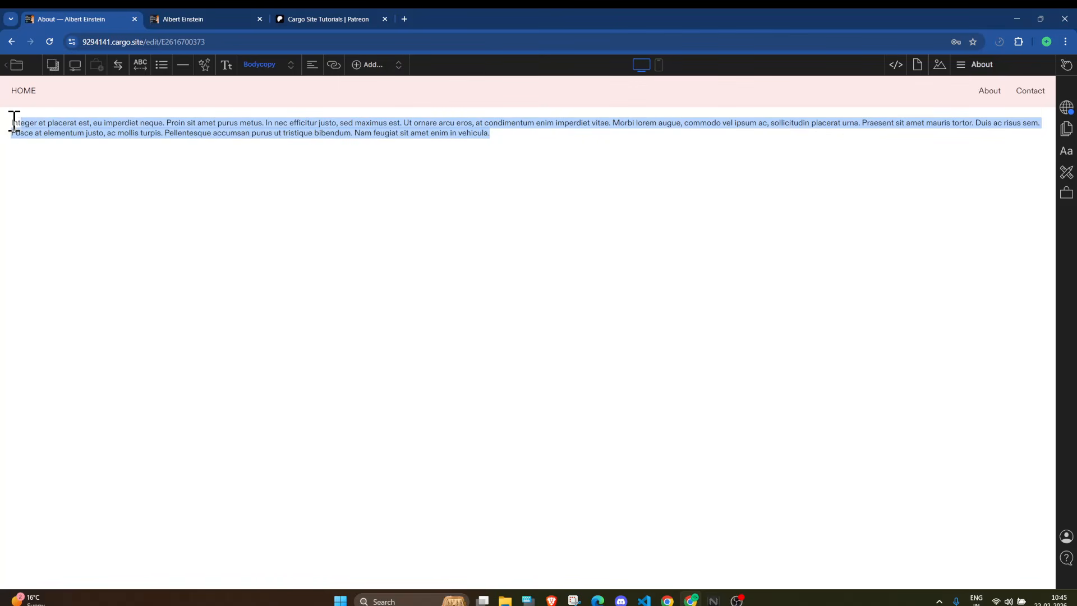
Put the About page's paragraph into columns, add the "Create Menu in Cargo 3" image beside it and make both columns about equally wide.
{"action": "left_click", "coordinate": [365, 66]}
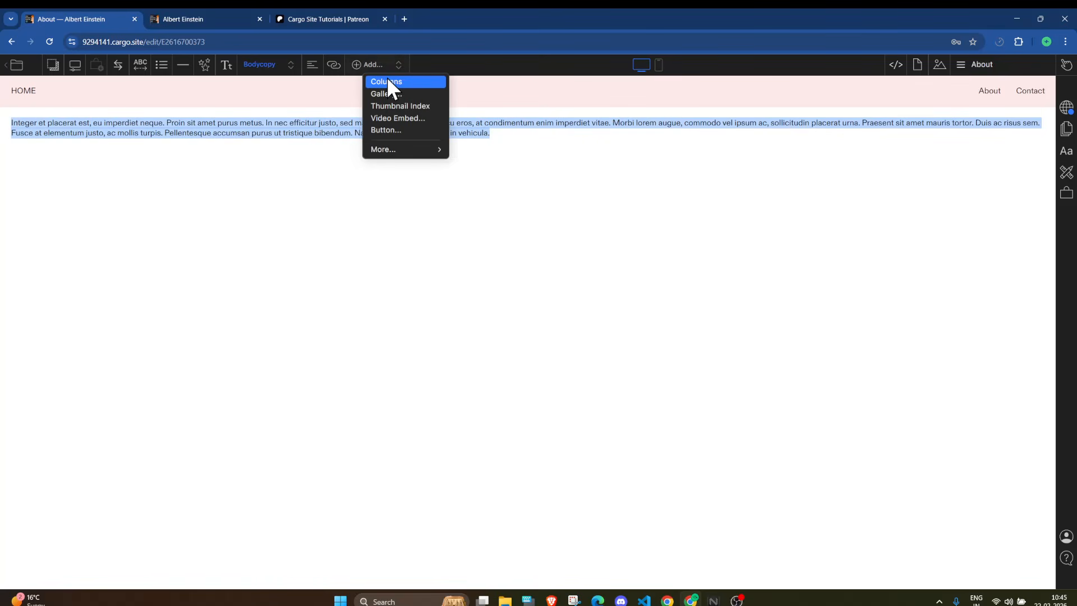
{"action": "left_click", "coordinate": [387, 80]}
{"action": "left_click", "coordinate": [939, 65]}
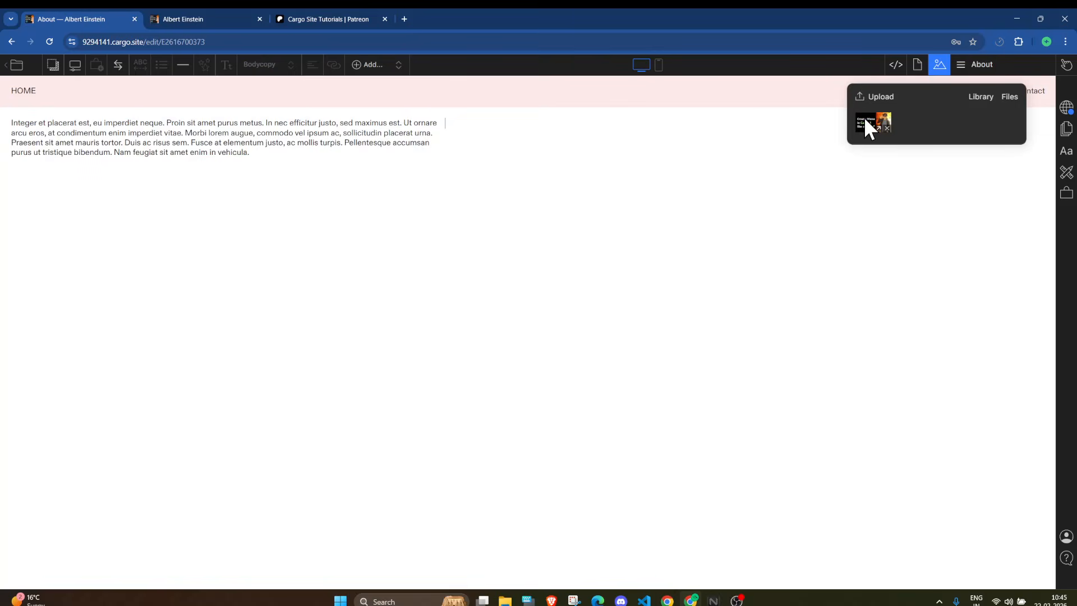
{"action": "left_click_drag", "start_coordinate": [873, 122], "coordinate": [399, 147]}
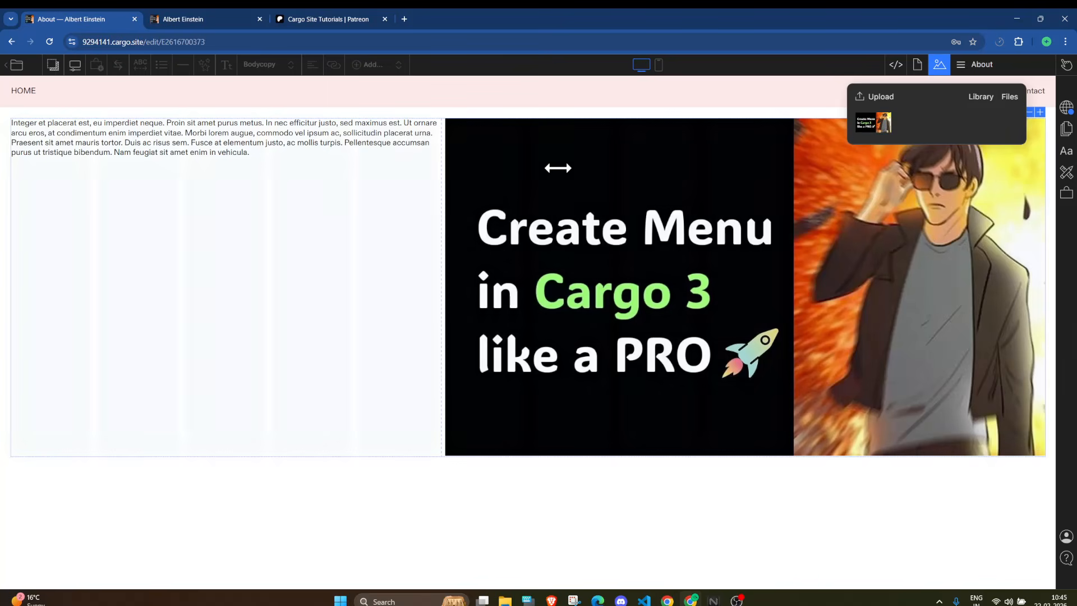
{"action": "mouse_move", "coordinate": [558, 167]}
{"action": "left_mouse_down"}
{"action": "mouse_move", "coordinate": [608, 173]}
{"action": "mouse_move", "coordinate": [570, 178]}
{"action": "left_mouse_up"}
{"action": "left_click", "coordinate": [722, 498]}
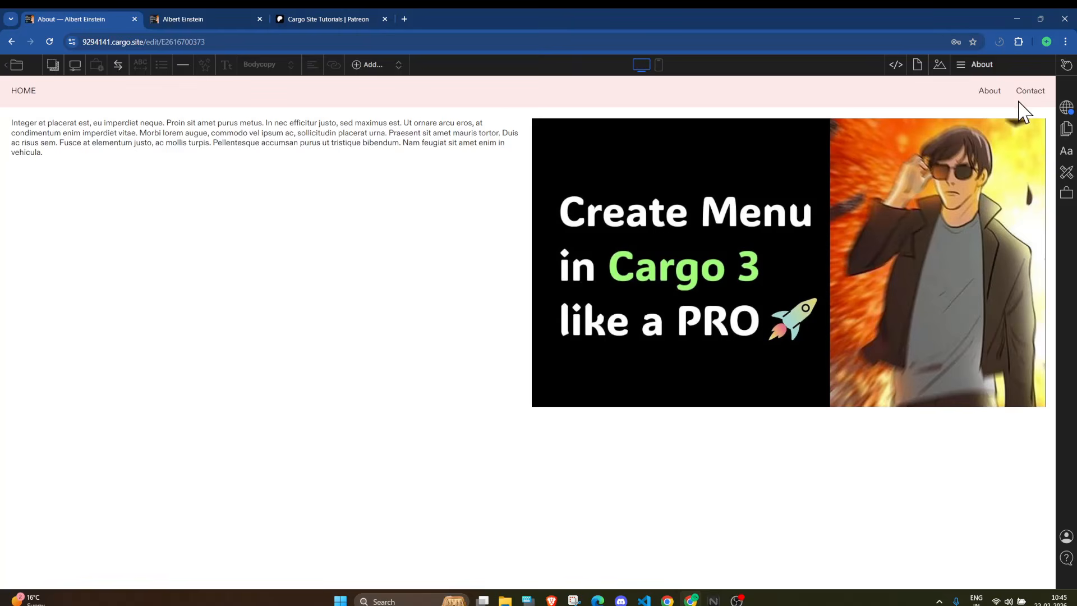
Open the Header page and link its About text to the About page.
{"action": "left_click", "coordinate": [979, 66]}
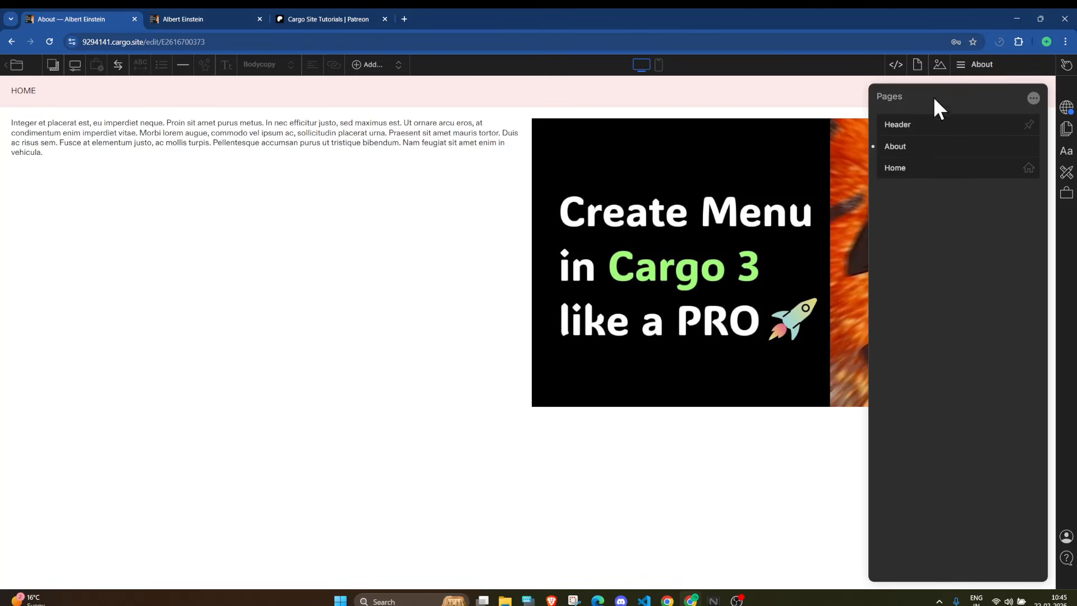
{"action": "left_click", "coordinate": [928, 127]}
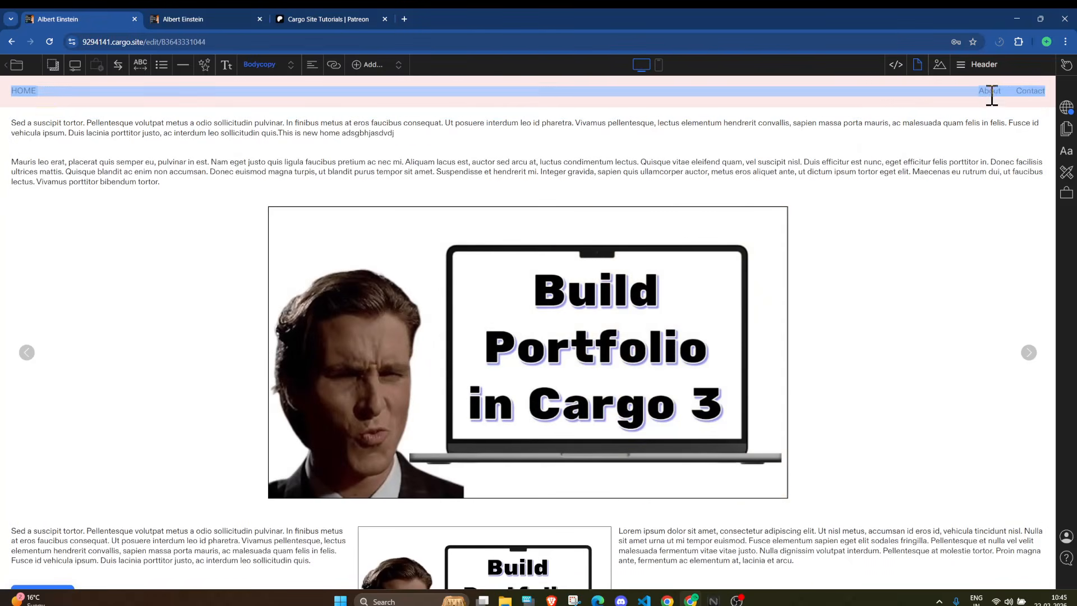
{"action": "left_click", "coordinate": [1000, 89]}
{"action": "left_click_drag", "start_coordinate": [1003, 90], "coordinate": [983, 91]}
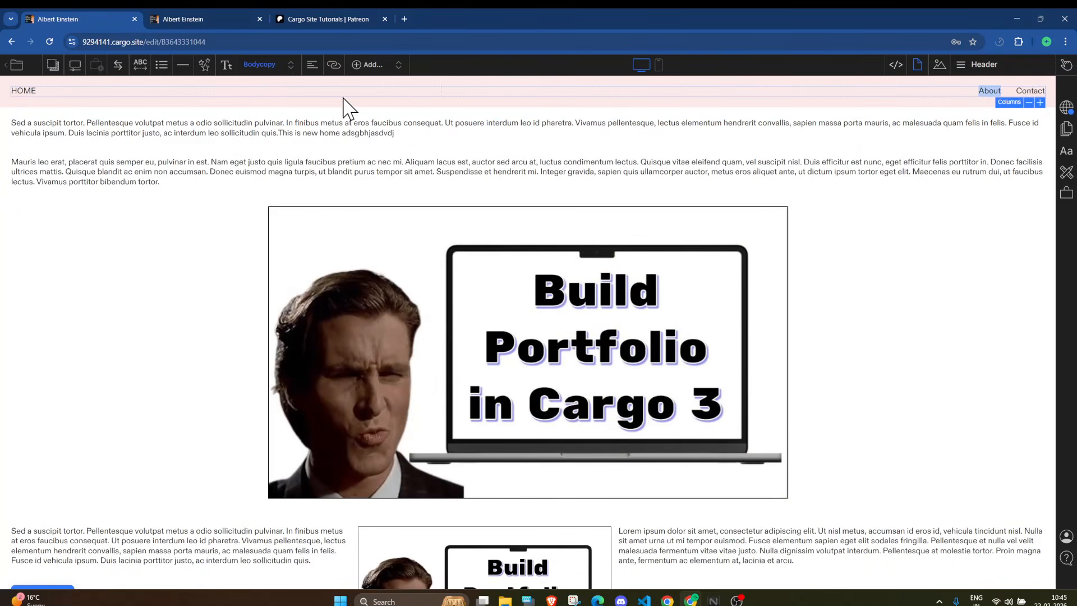
{"action": "left_click", "coordinate": [334, 64]}
{"action": "left_click", "coordinate": [289, 128]}
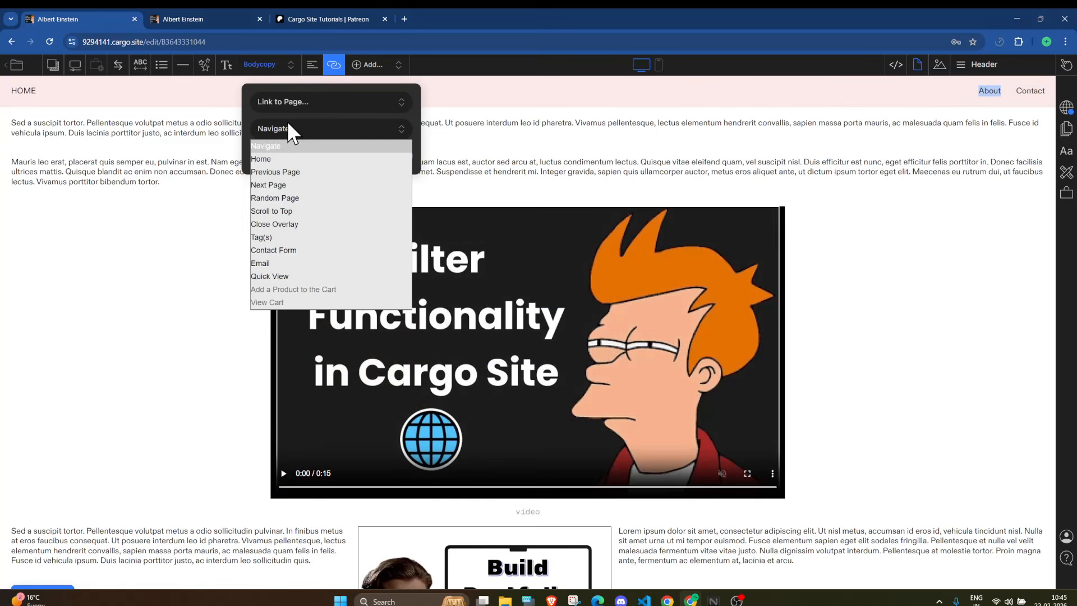
{"action": "left_click", "coordinate": [290, 101]}
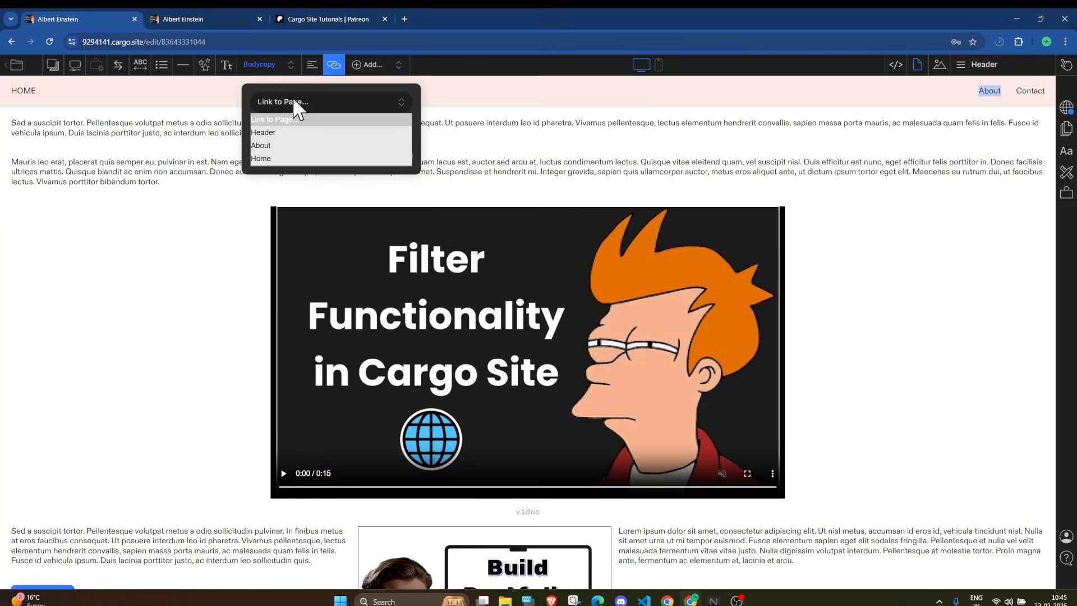
{"action": "left_click", "coordinate": [284, 145]}
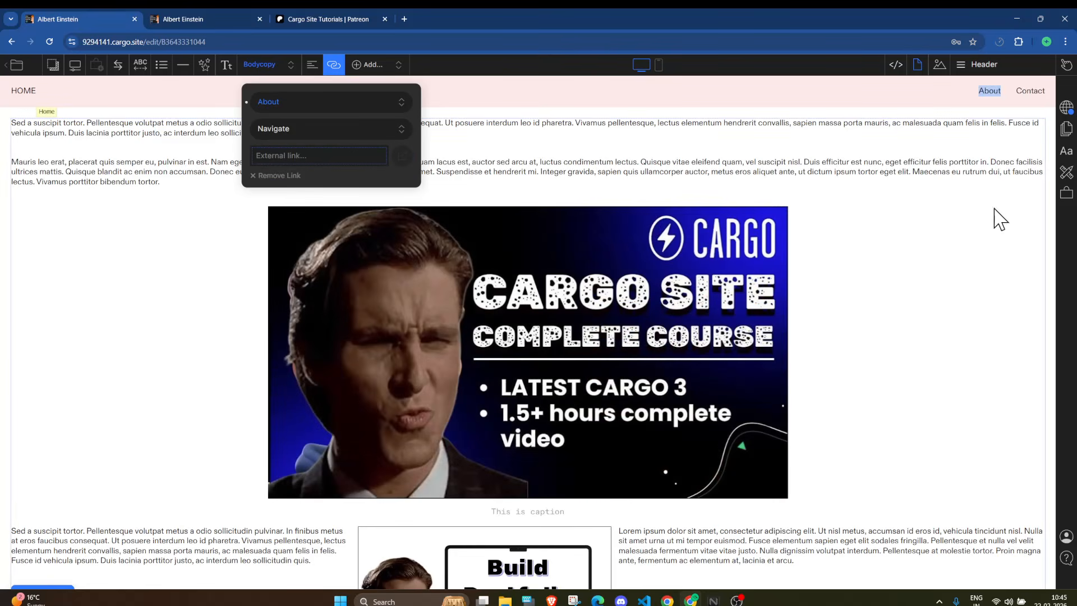
{"action": "left_click", "coordinate": [994, 209]}
Preview the site and test the About and HOME entries in the header.
{"action": "left_click", "coordinate": [1067, 66]}
{"action": "left_click", "coordinate": [1044, 66]}
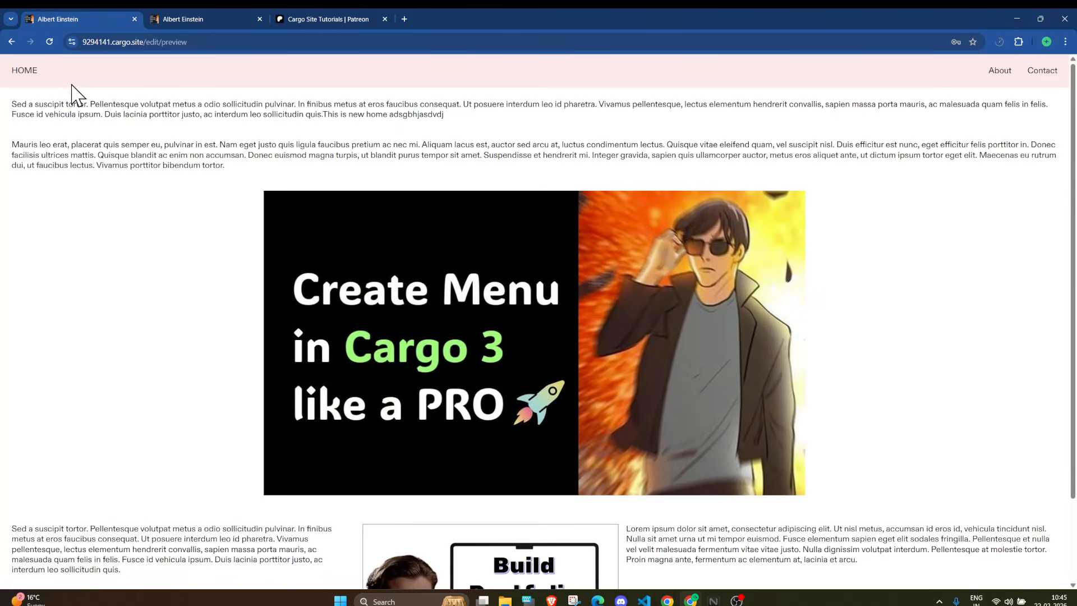
{"action": "left_click", "coordinate": [1001, 72]}
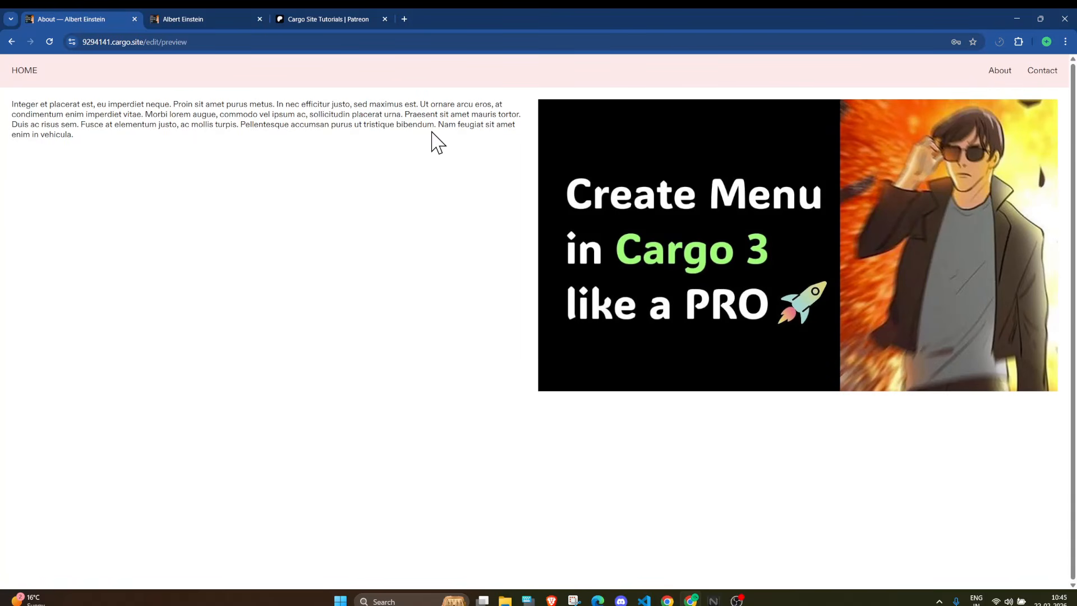
{"action": "double_click", "coordinate": [28, 71]}
{"action": "left_click", "coordinate": [31, 71]}
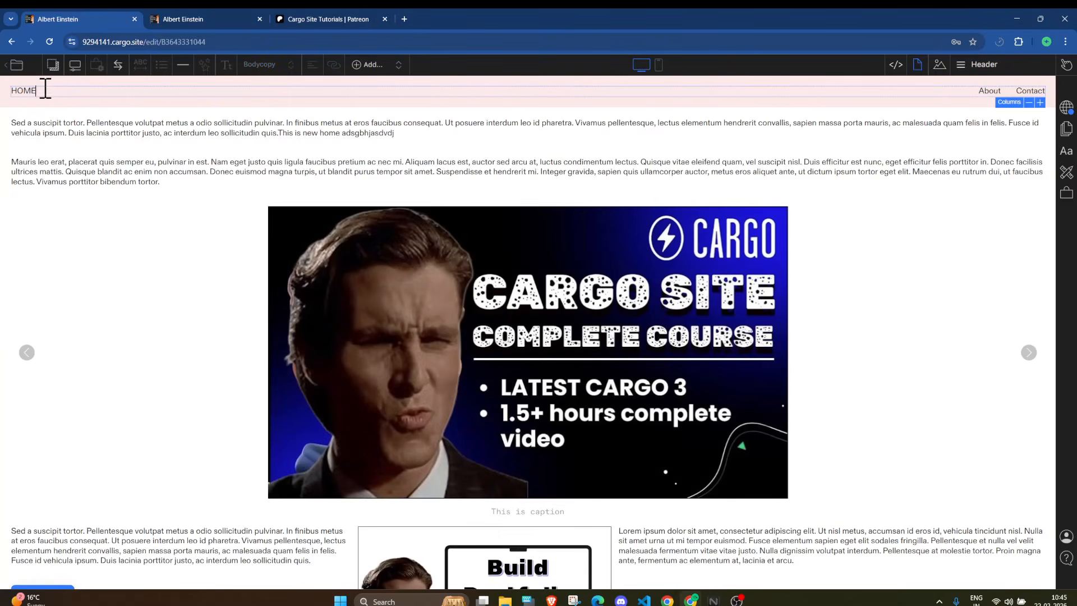
Link the header's HOME text to the Home navigation target.
{"action": "double_click", "coordinate": [28, 89]}
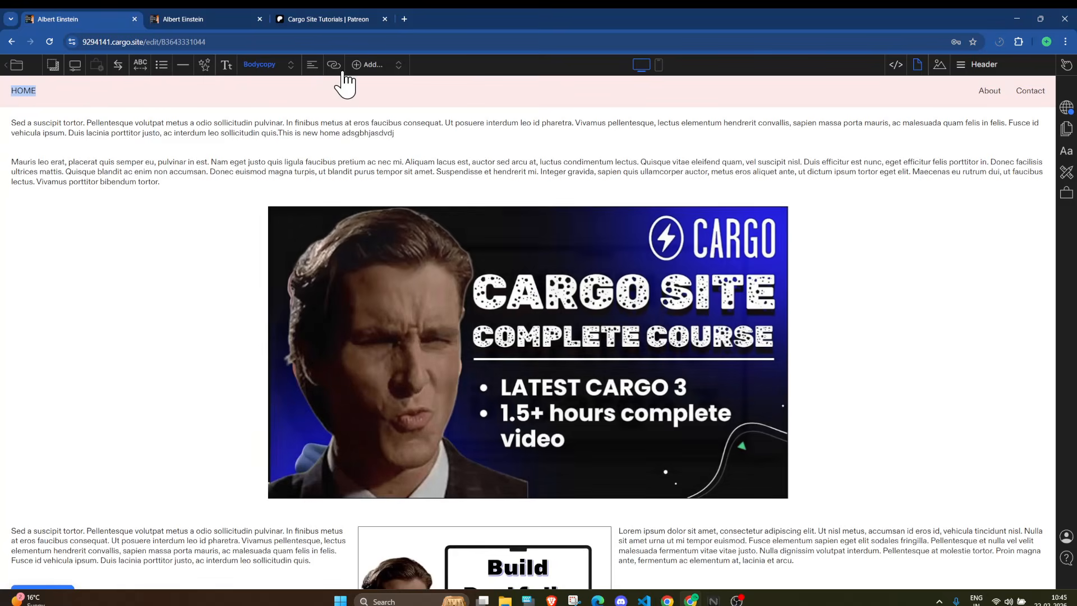
{"action": "left_click", "coordinate": [336, 66]}
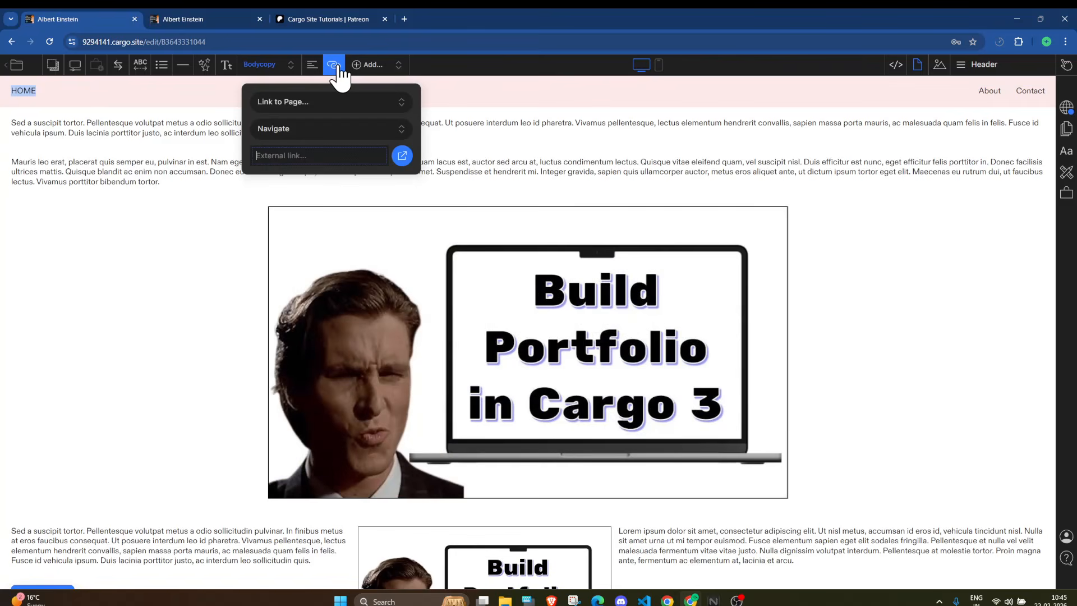
{"action": "left_click", "coordinate": [286, 127]}
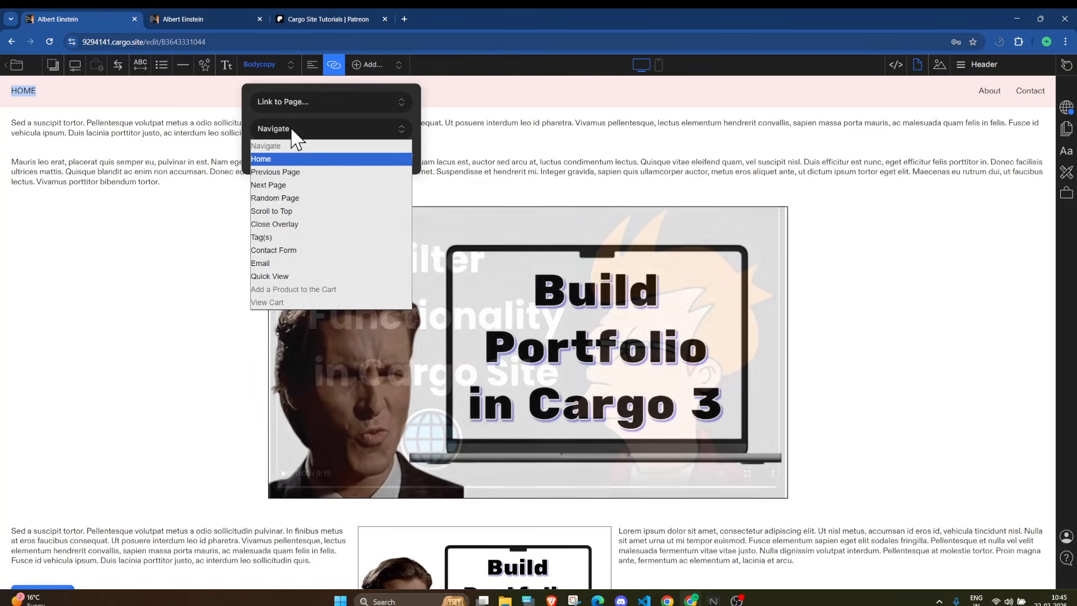
{"action": "left_click", "coordinate": [287, 159]}
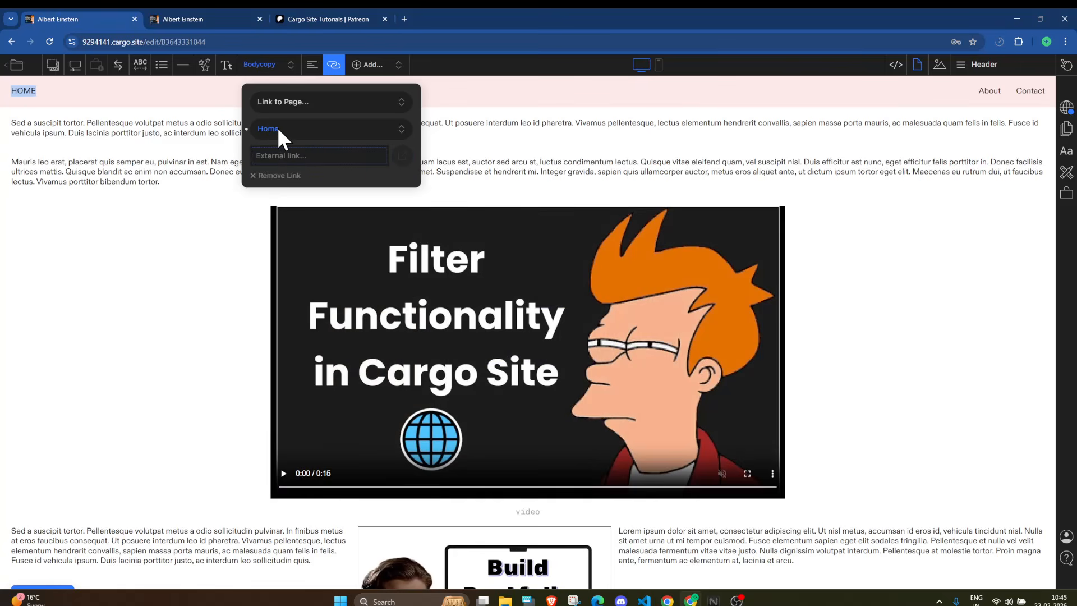
{"action": "left_click", "coordinate": [290, 102]}
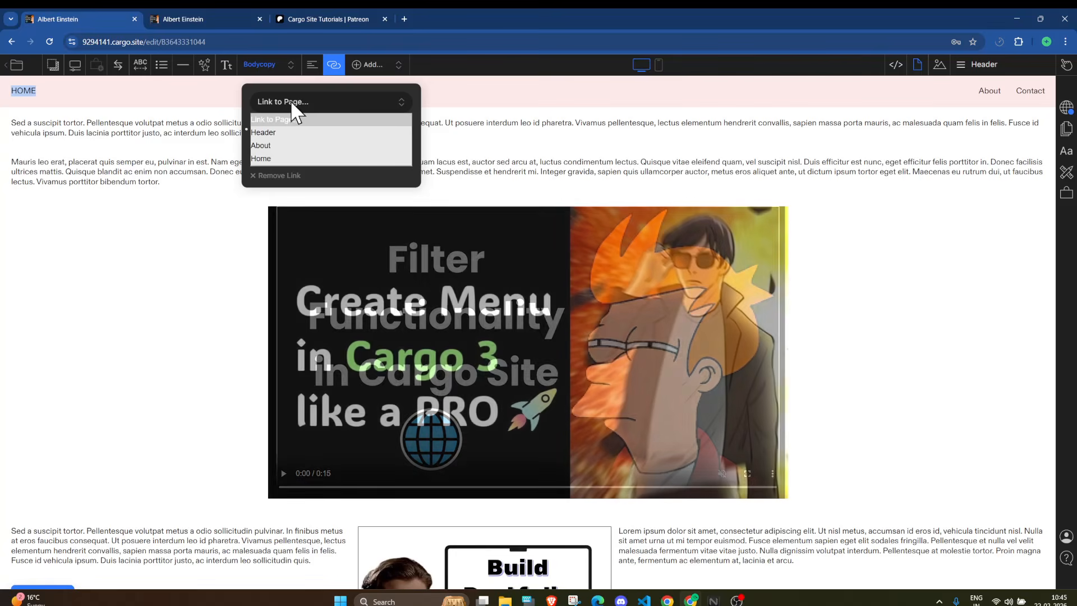
{"action": "left_click", "coordinate": [297, 87]}
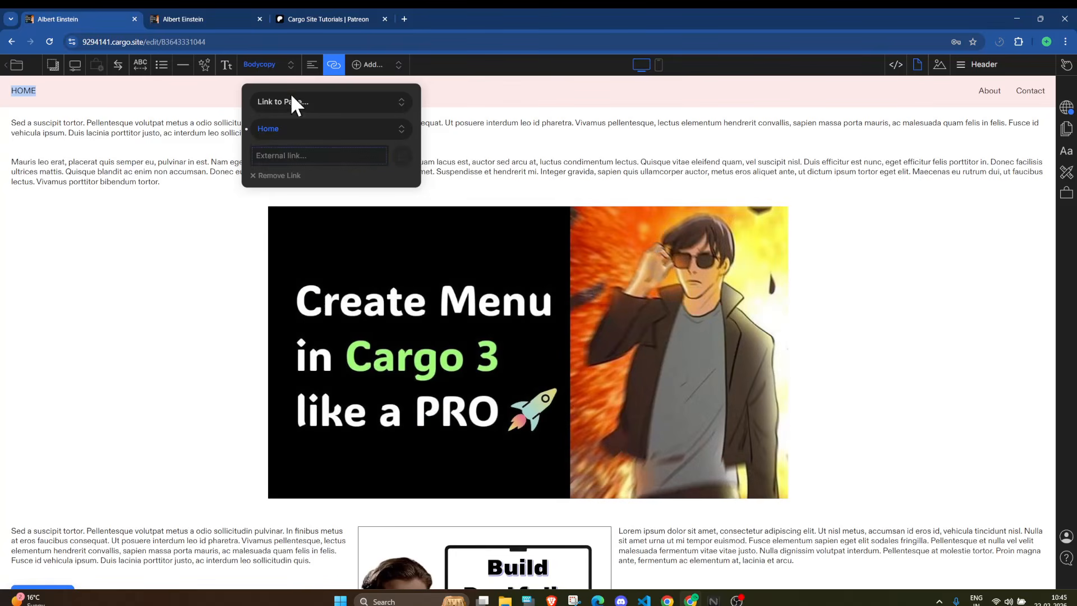
{"action": "left_click", "coordinate": [281, 127]}
{"action": "left_click", "coordinate": [282, 132]}
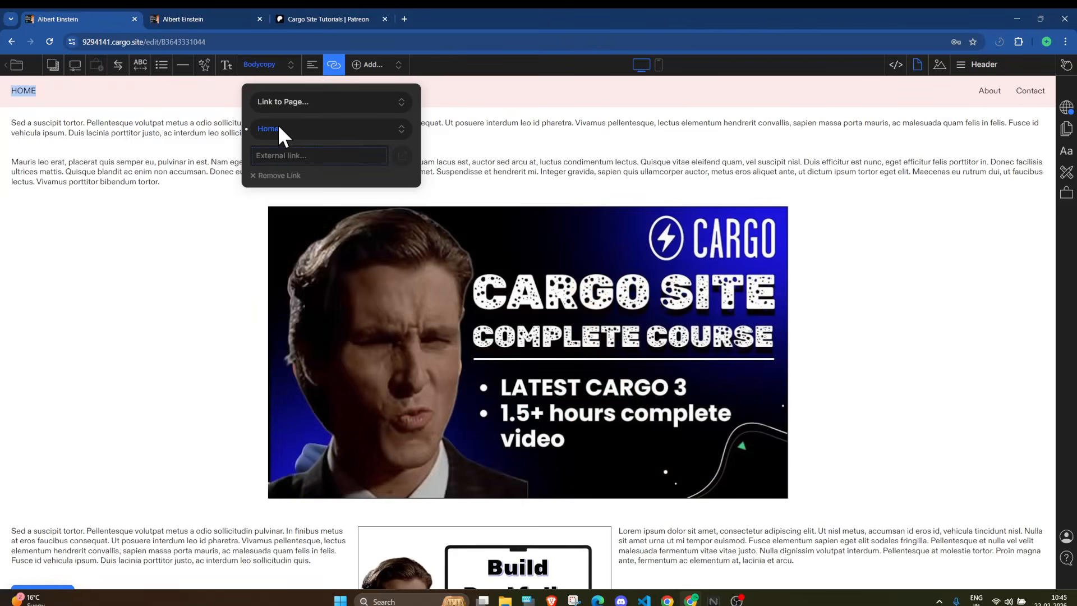
{"action": "left_click", "coordinate": [278, 124]}
{"action": "left_click", "coordinate": [278, 155]}
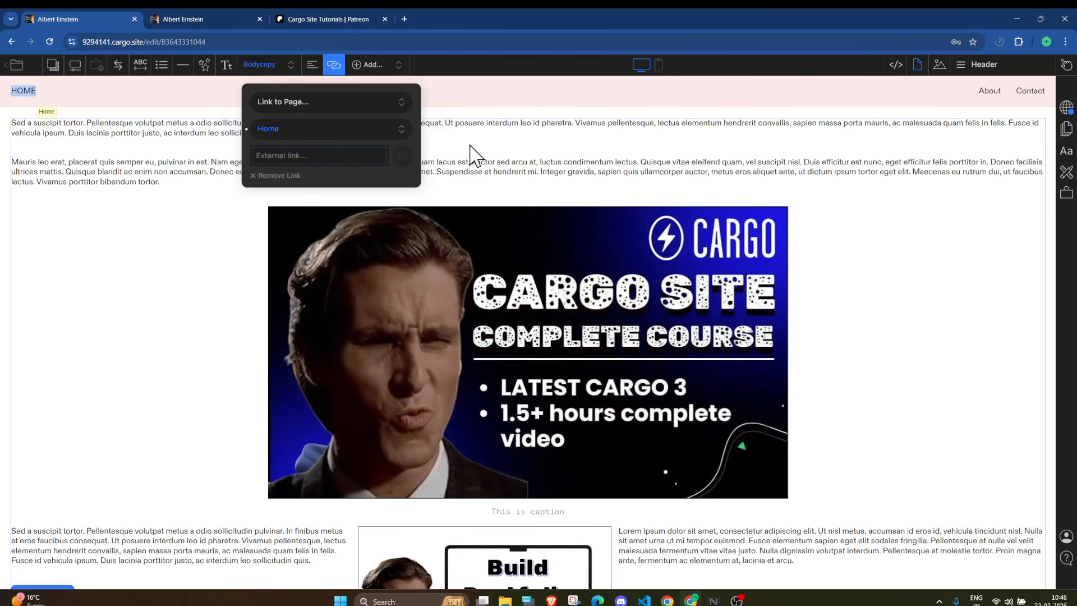
Check which page is marked as home in the page list and publish the site's changes.
{"action": "left_click", "coordinate": [961, 66]}
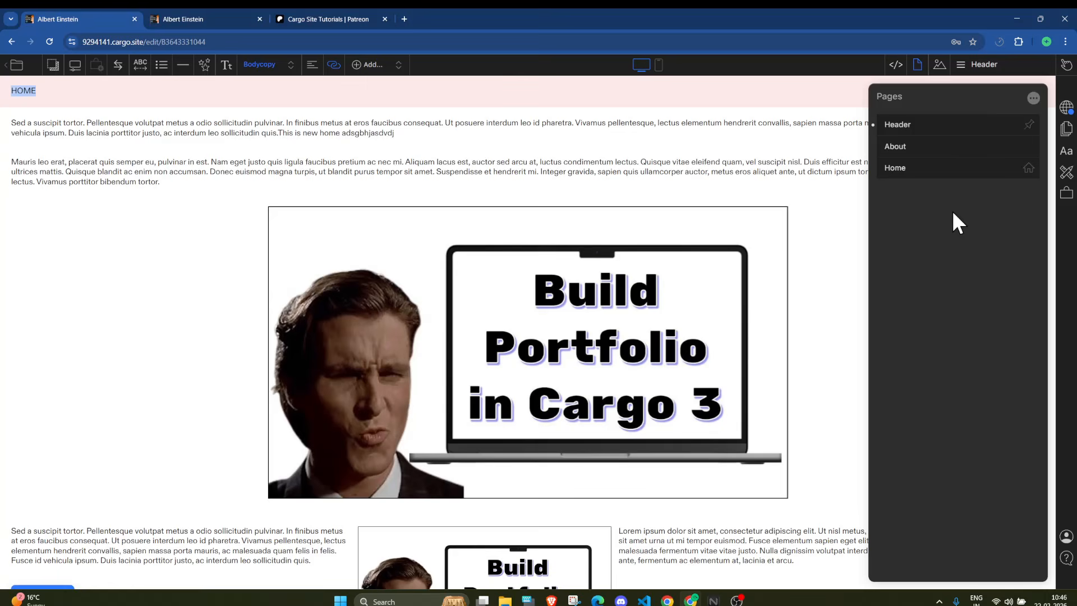
{"action": "mouse_move", "coordinate": [1015, 168]}
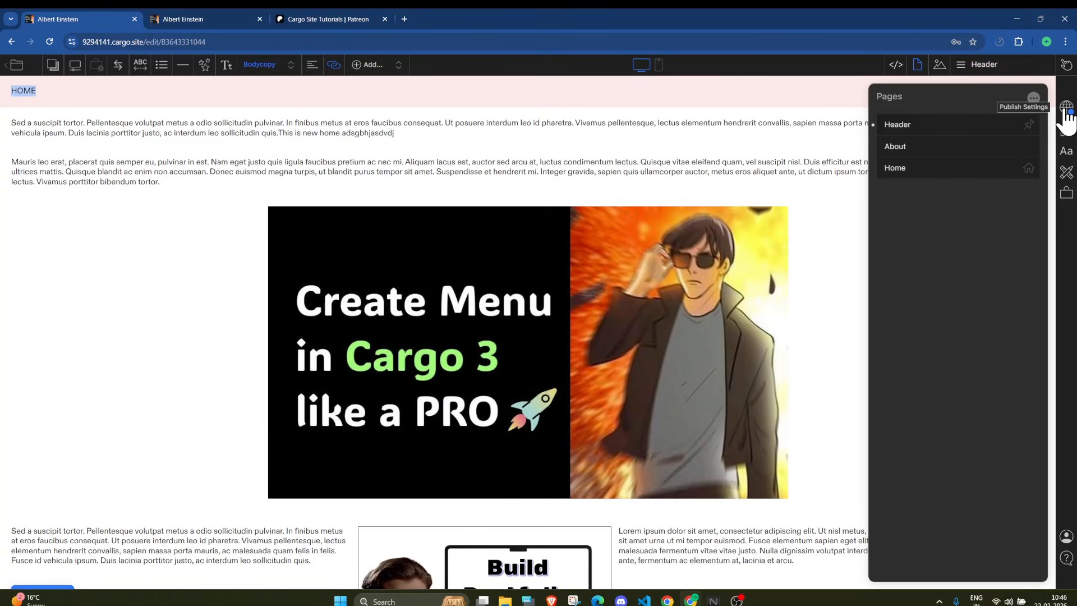
{"action": "left_click", "coordinate": [1066, 113]}
{"action": "left_click", "coordinate": [948, 126]}
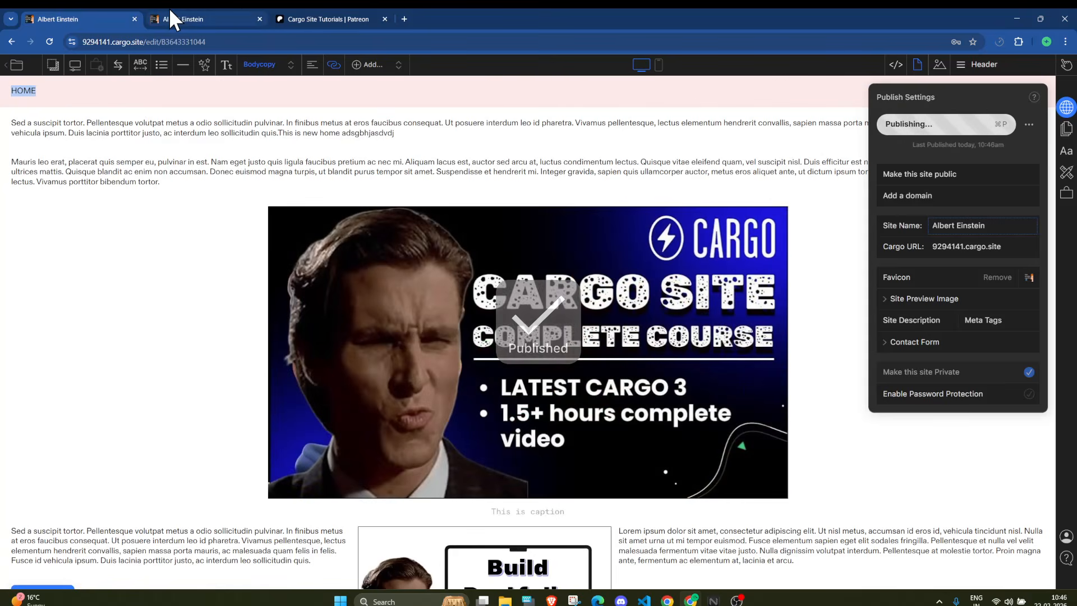
Reload the published site, test its HOME link from the About page and return to the editor.
{"action": "left_click", "coordinate": [174, 19]}
{"action": "left_click", "coordinate": [49, 42]}
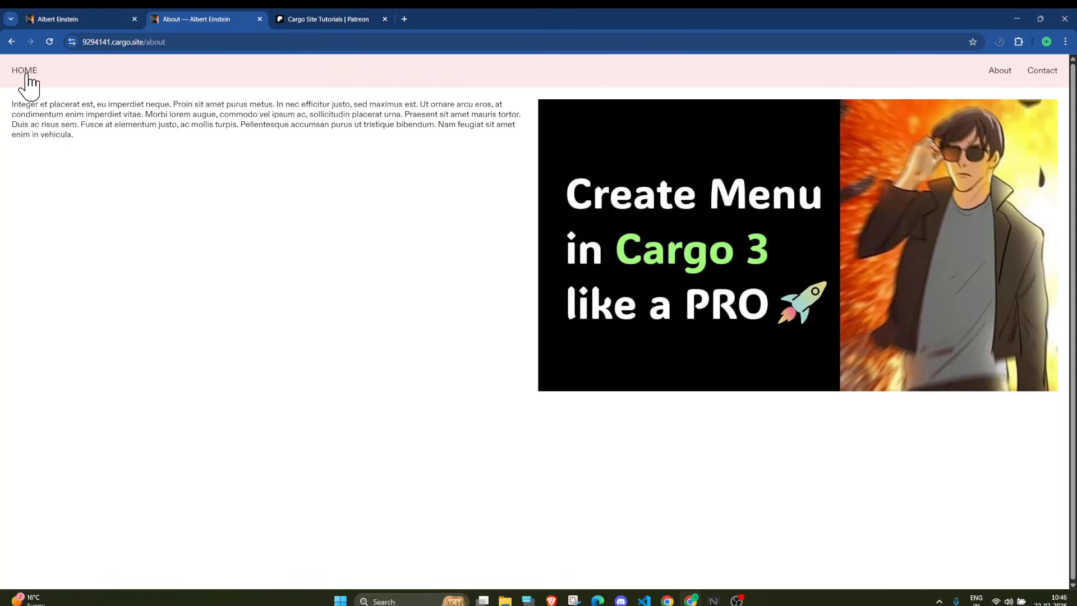
{"action": "left_click", "coordinate": [25, 75]}
{"action": "left_click", "coordinate": [90, 15]}
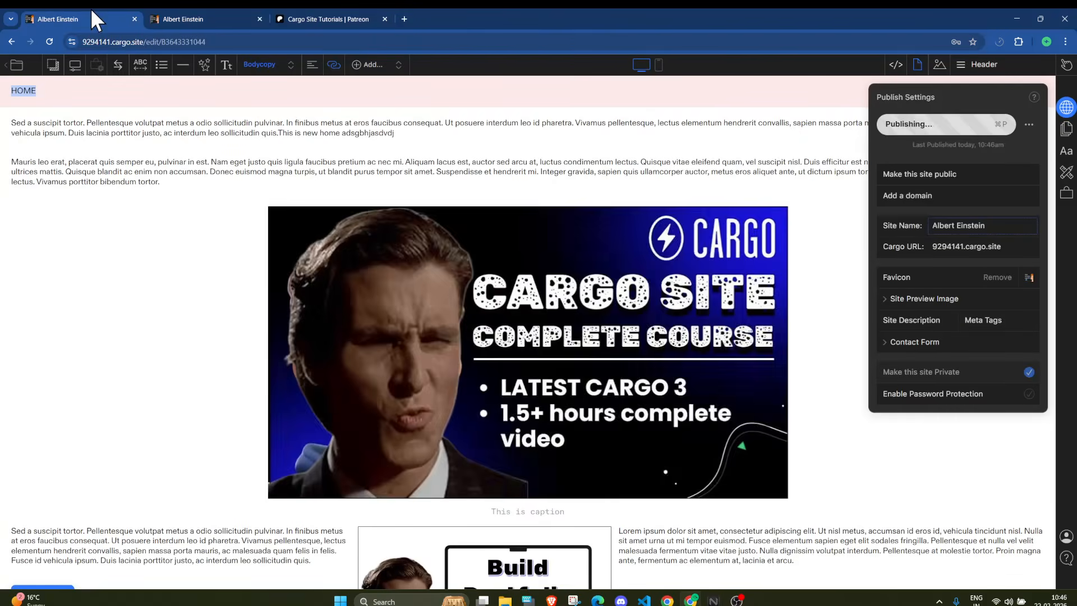
{"action": "left_click", "coordinate": [1004, 64]}
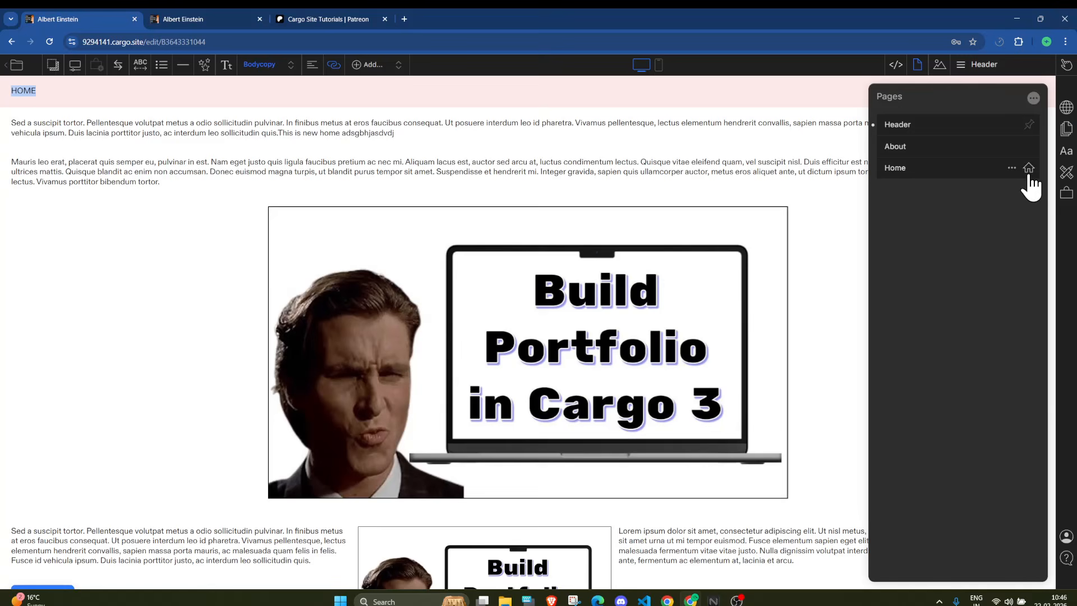
{"action": "left_click", "coordinate": [734, 167]}
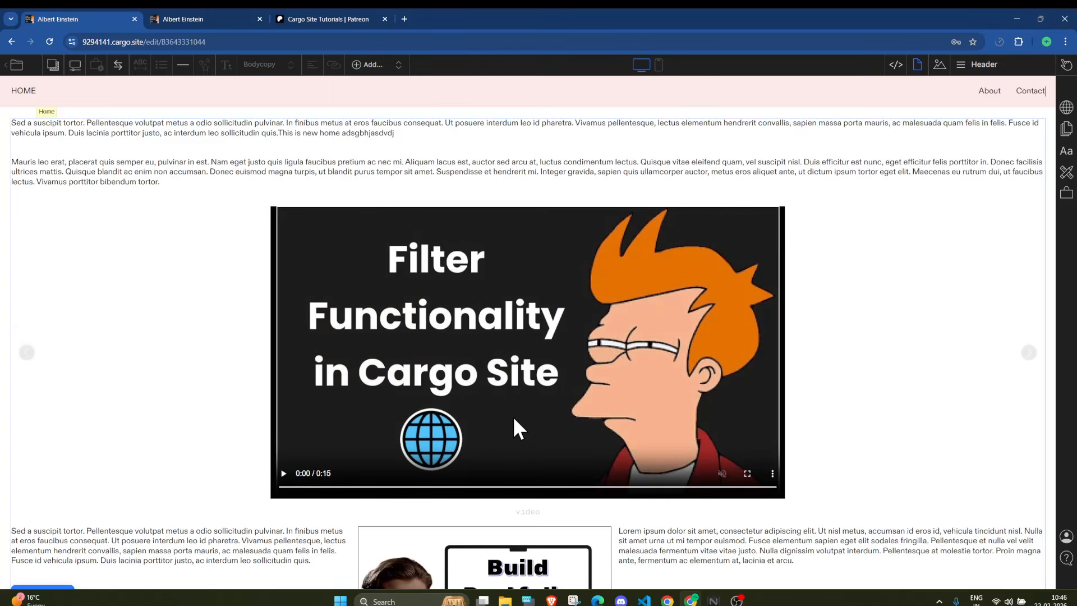
{"action": "scroll", "coordinate": [522, 435], "scroll_direction": "down", "scroll_amount": 2}
{"action": "scroll", "coordinate": [519, 435], "scroll_direction": "up", "scroll_amount": 2}
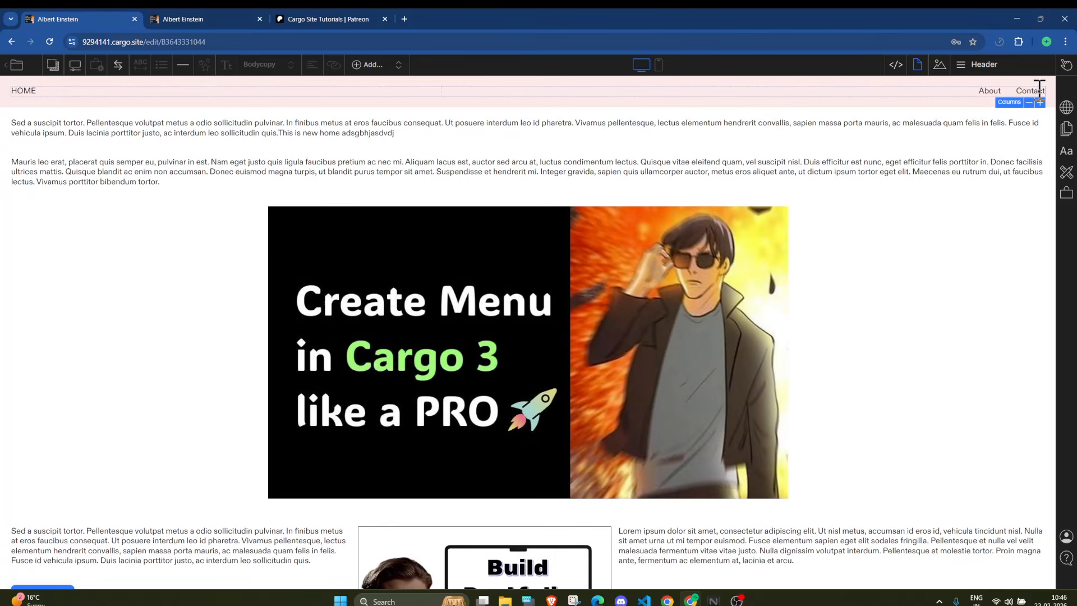
Link the header's Contact text to an Email target and enter the contact's email address.
{"action": "double_click", "coordinate": [1037, 89]}
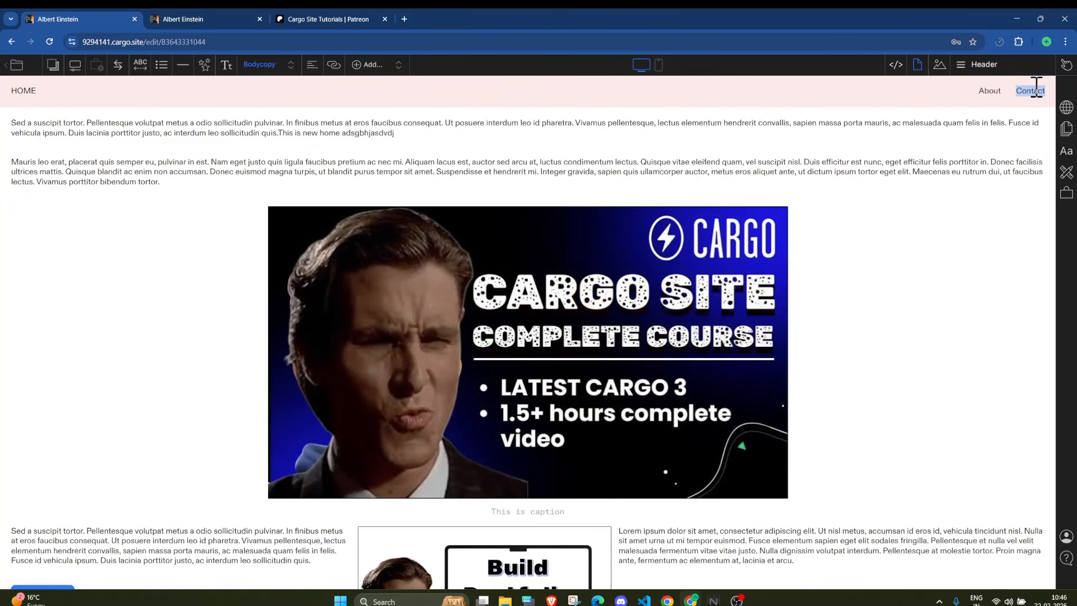
{"action": "left_click", "coordinate": [339, 68]}
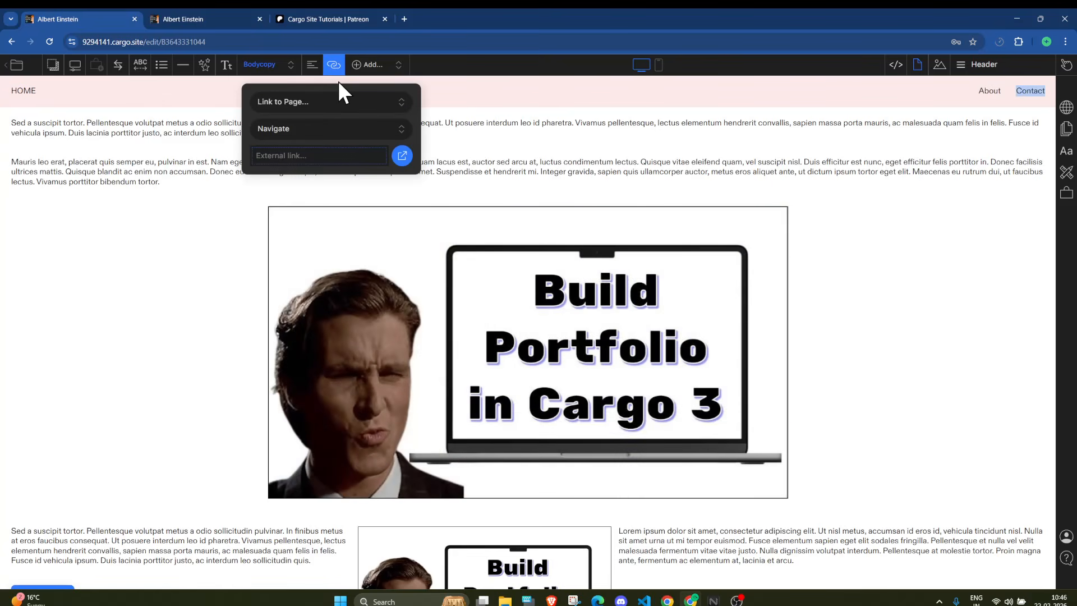
{"action": "left_click", "coordinate": [302, 126]}
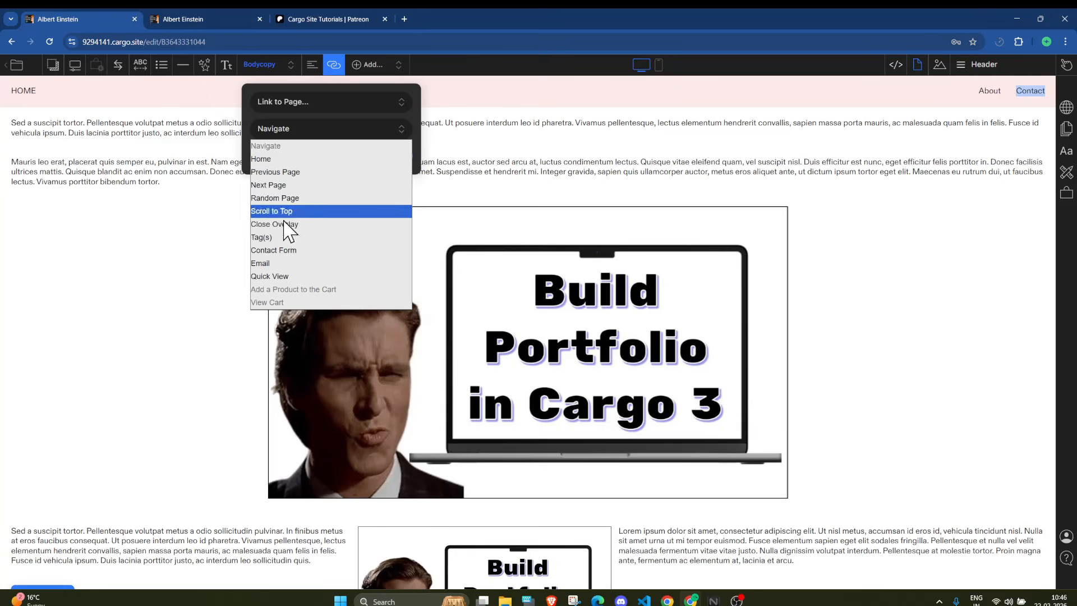
{"action": "left_click", "coordinate": [283, 262]}
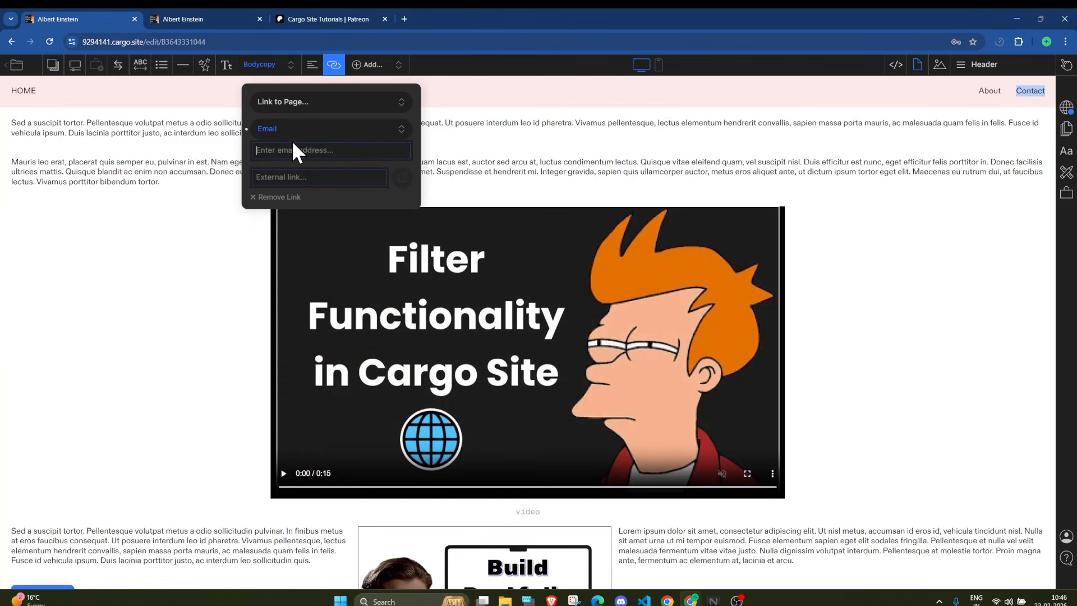
{"action": "left_click", "coordinate": [293, 149]}
{"action": "type", "text": "jhvjhasd"}
{"action": "type", "text": "@ghm"}
{"action": "key", "text": "BackSpace"}
{"action": "key", "text": "BackSpace"}
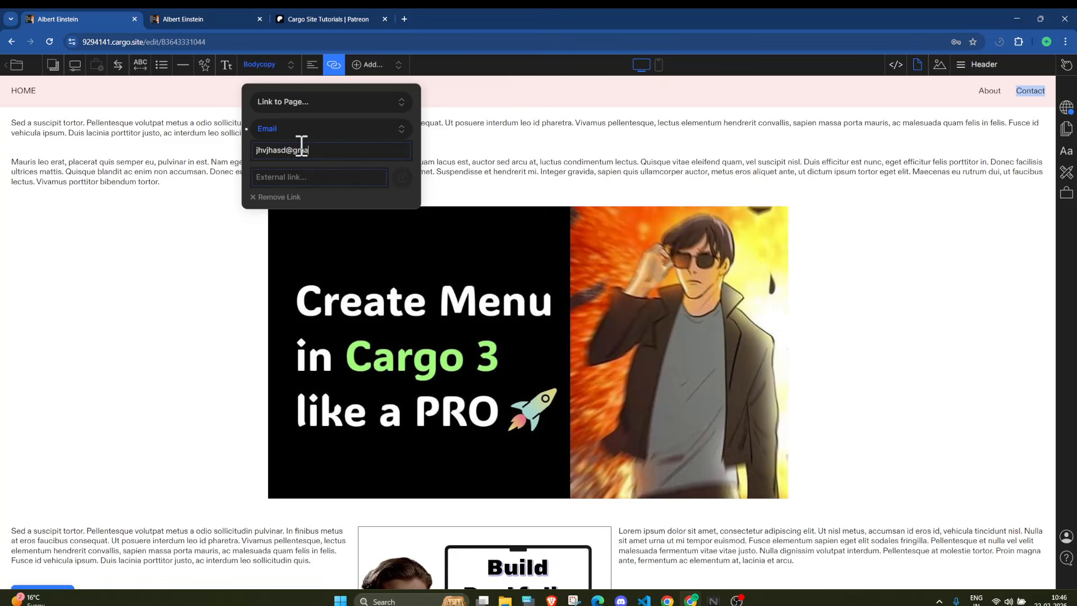
{"action": "left_click", "coordinate": [862, 272]}
{"action": "left_click", "coordinate": [1047, 94]}
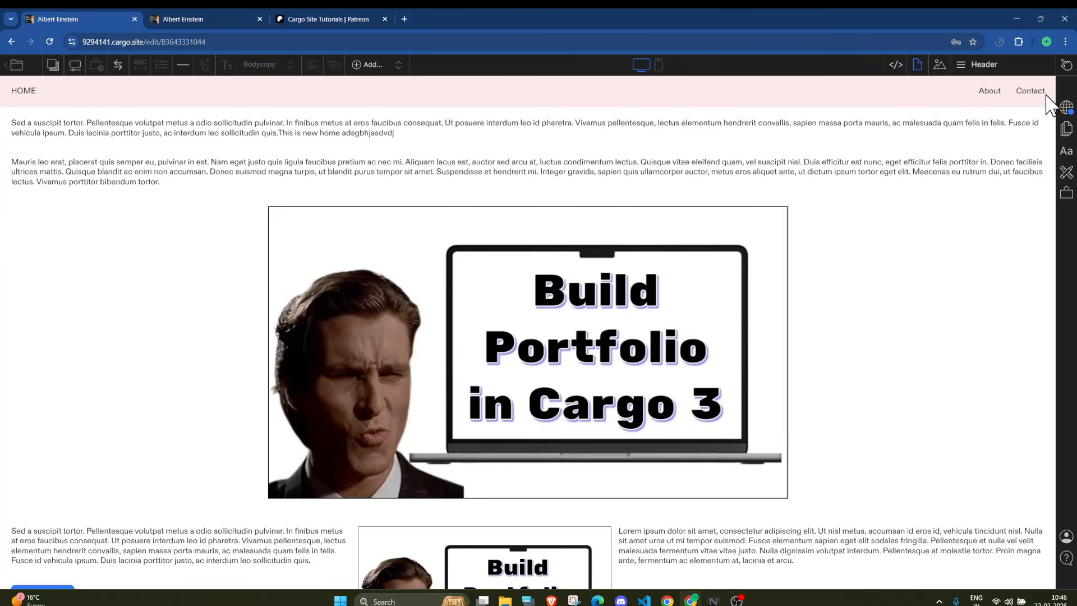
Open the About page and insert an Instagram icon below its paragraph.
{"action": "key", "text": "Return"}
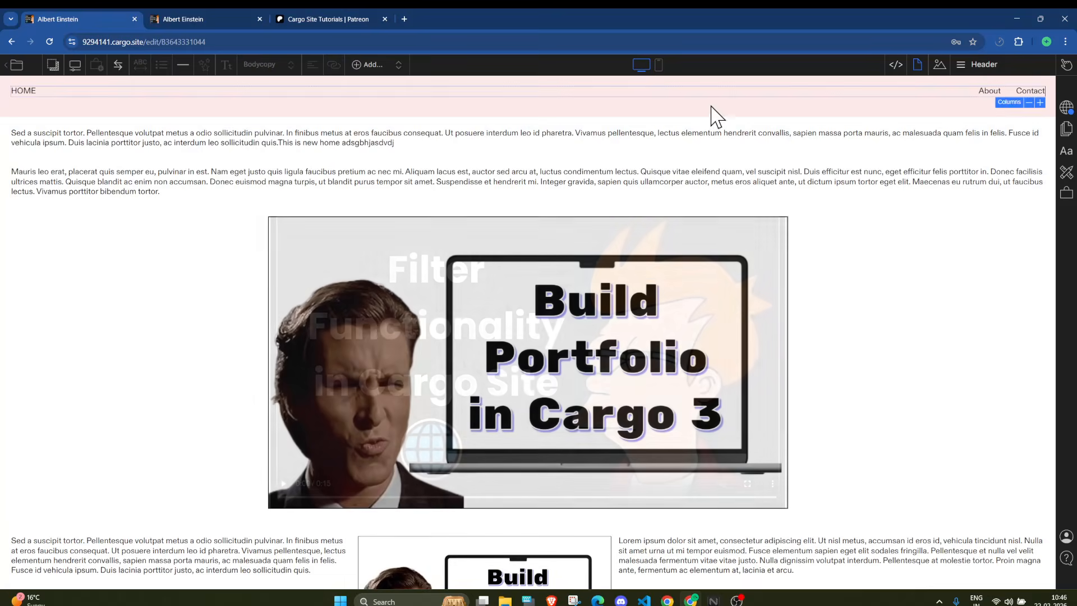
{"action": "key", "text": "BackSpace"}
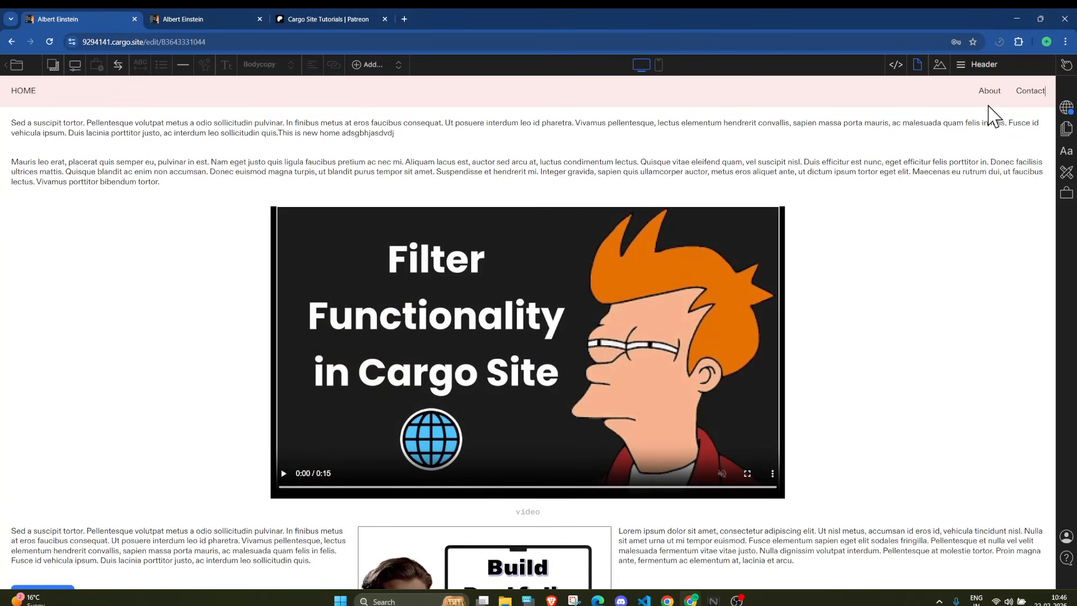
{"action": "left_click", "coordinate": [968, 65]}
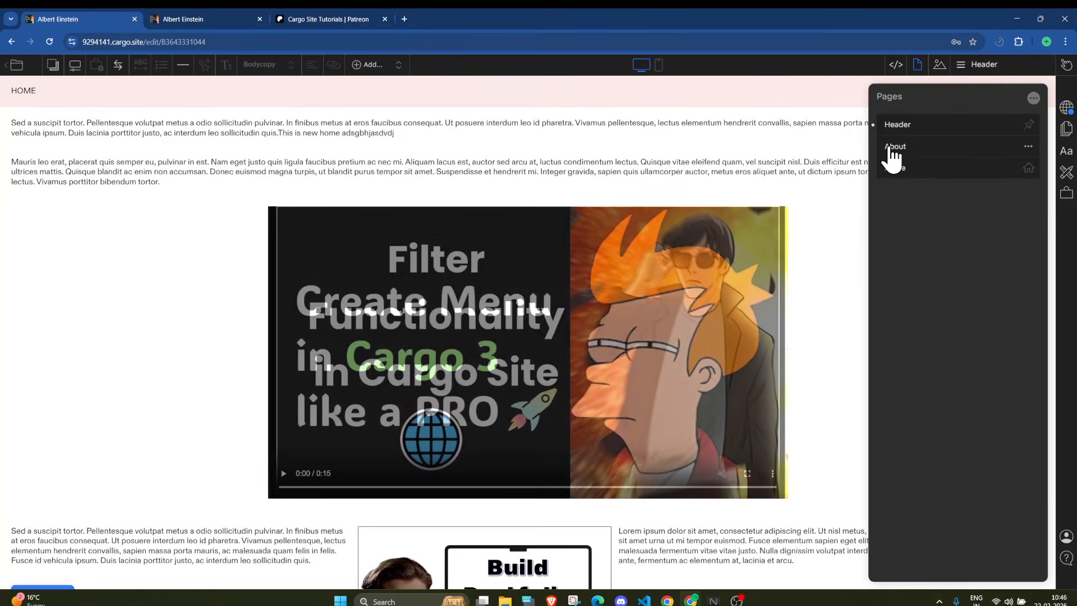
{"action": "left_click", "coordinate": [892, 147]}
{"action": "left_click", "coordinate": [150, 168]}
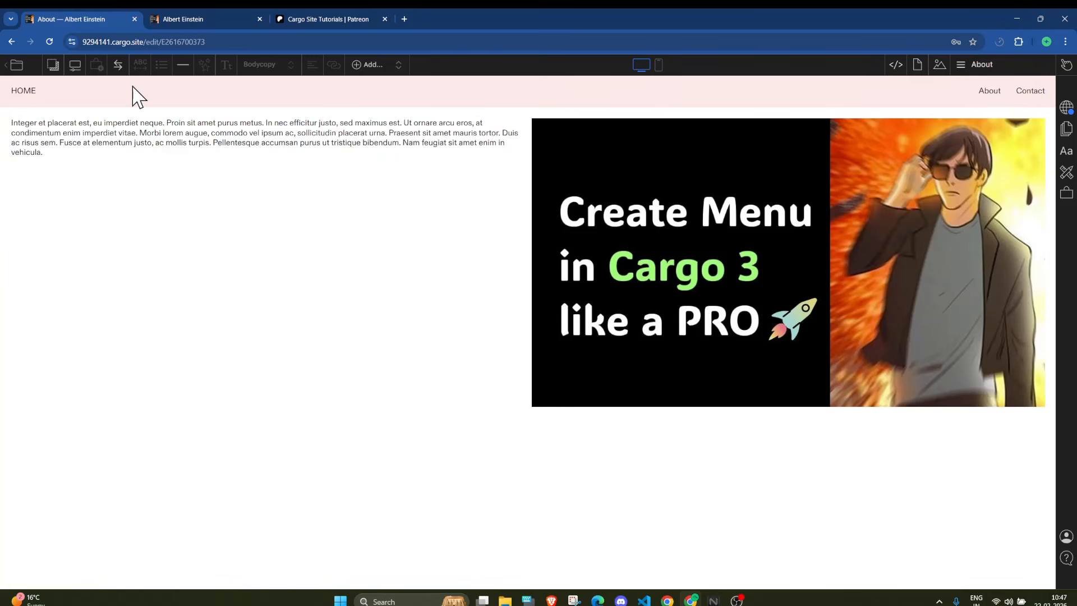
{"action": "left_click", "coordinate": [118, 66]}
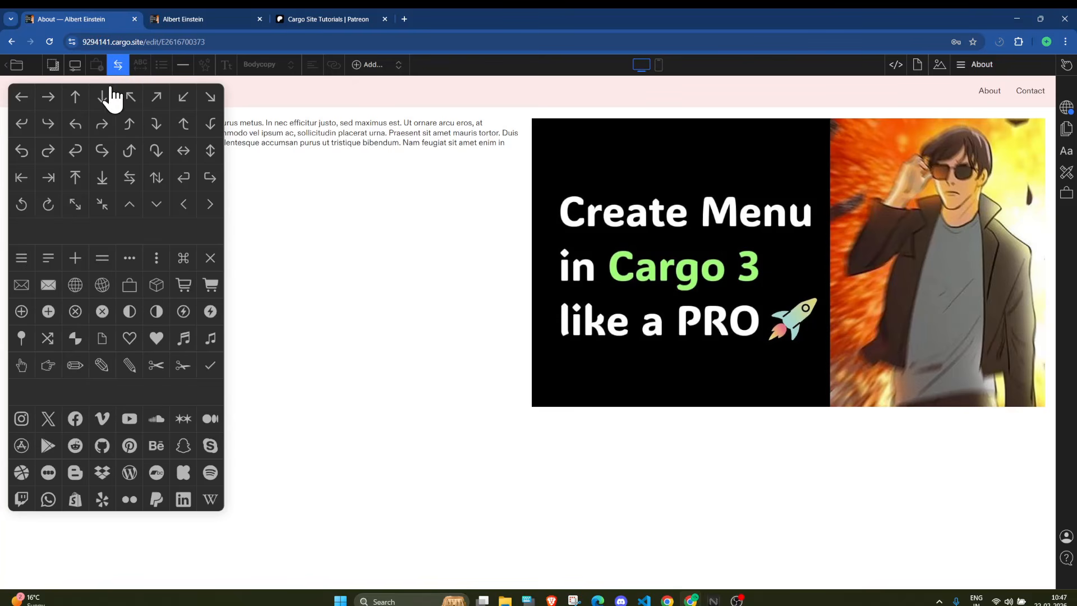
{"action": "left_click", "coordinate": [20, 420]}
{"action": "left_click", "coordinate": [17, 181]}
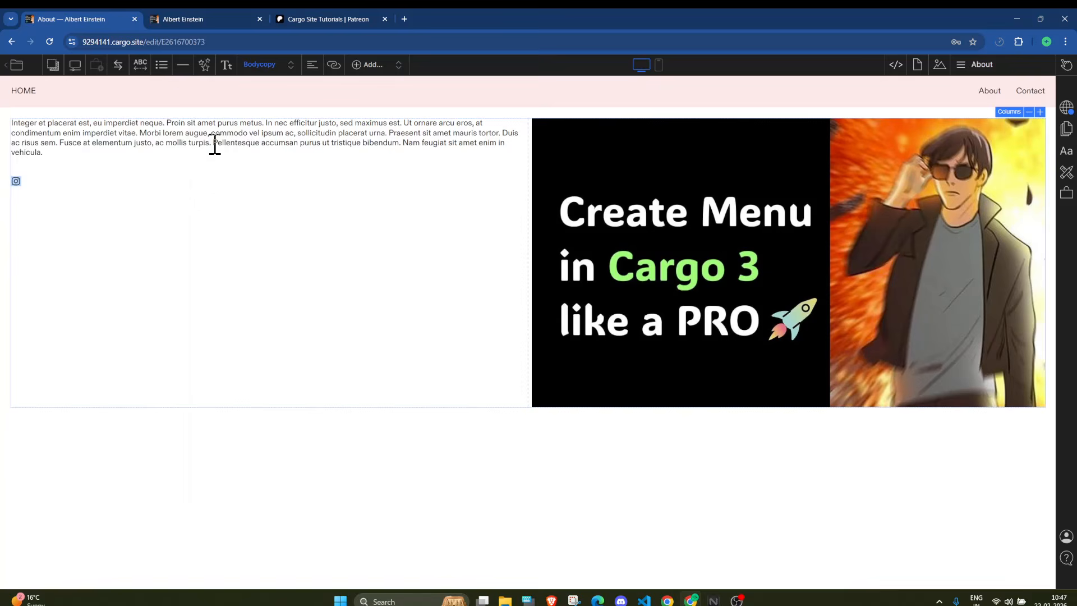
{"action": "left_click", "coordinate": [334, 65]}
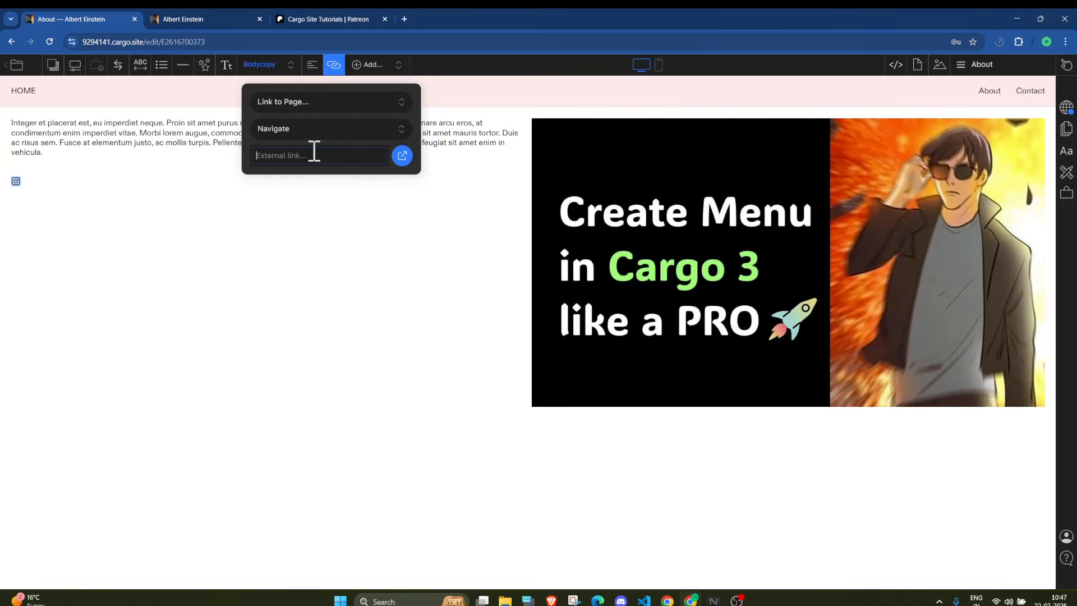
{"action": "type", "text": "https://instagrm/com/asdfbhjsdfb"}
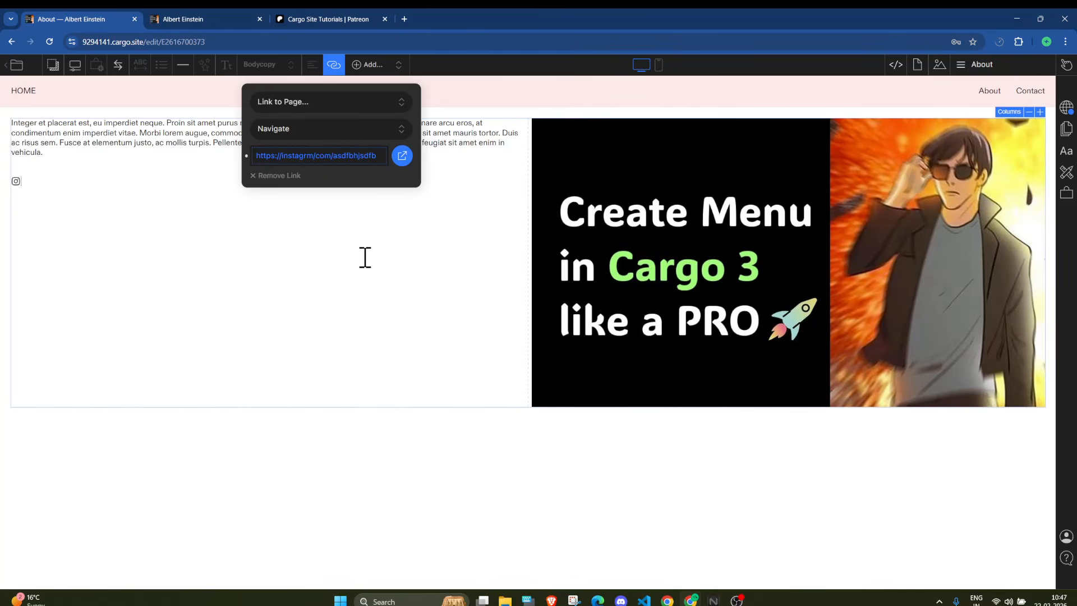
{"action": "left_click", "coordinate": [337, 240]}
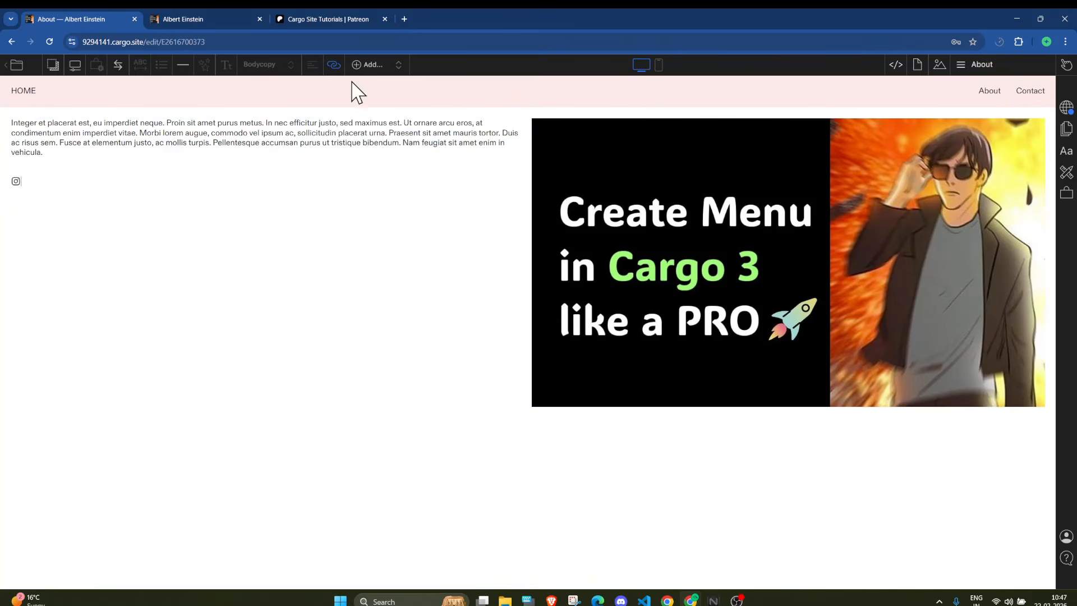
{"action": "left_click", "coordinate": [335, 65]}
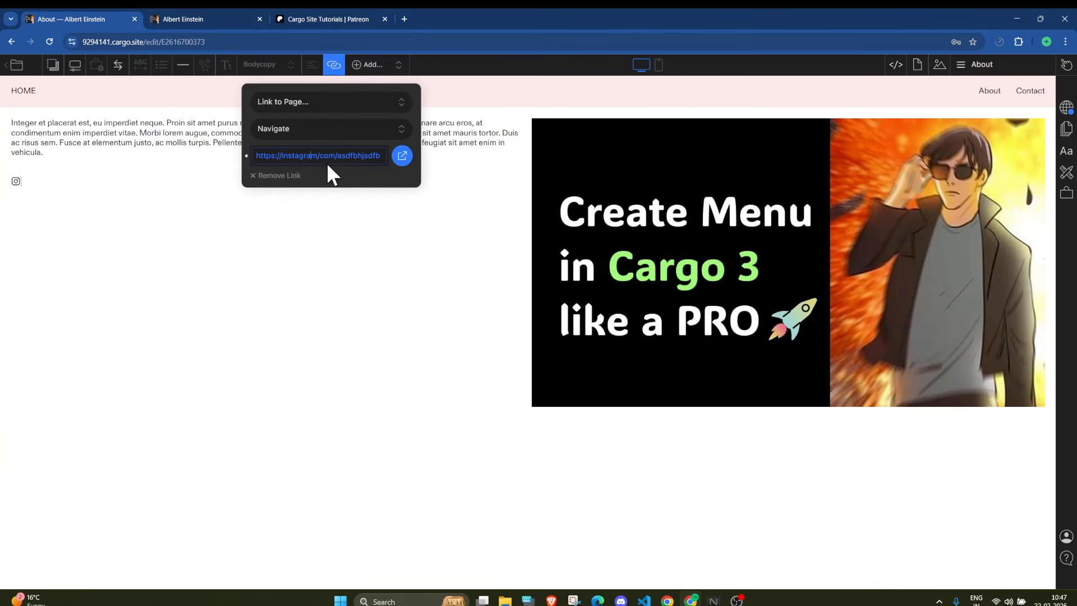
{"action": "left_click", "coordinate": [360, 216]}
Preview the draft, test the Instagram icon's link, close the tab it opens and return to editing.
{"action": "left_click", "coordinate": [1062, 69]}
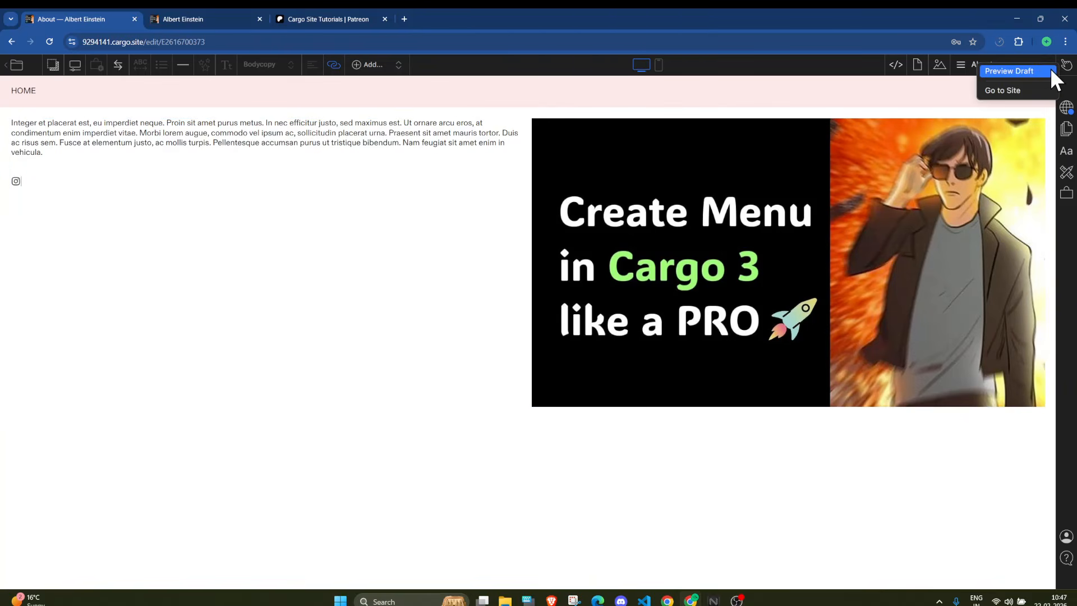
{"action": "left_click", "coordinate": [1052, 72]}
{"action": "left_click", "coordinate": [16, 168]}
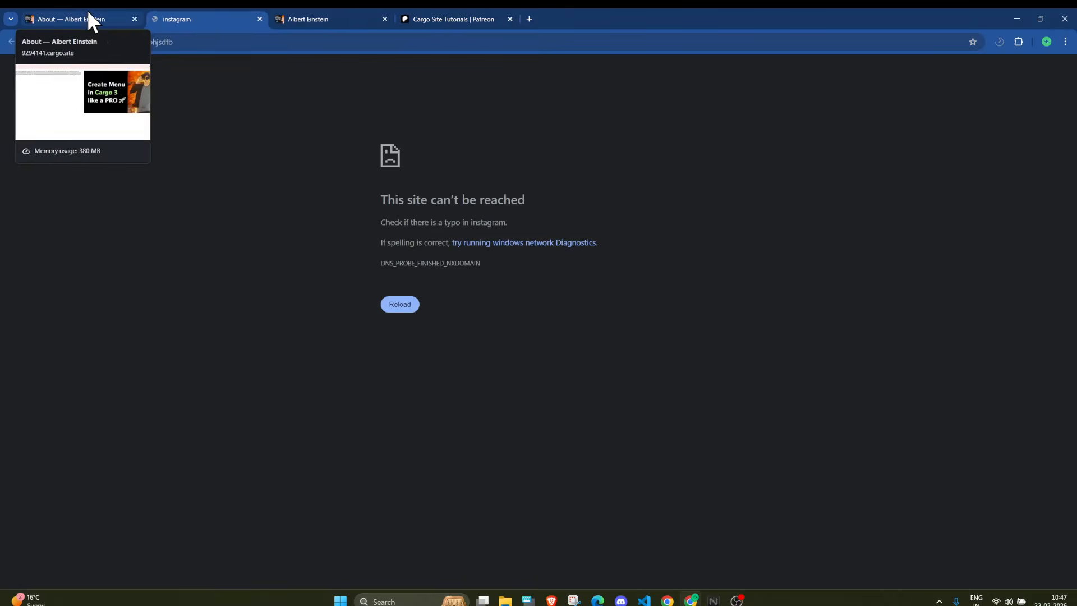
{"action": "left_click", "coordinate": [260, 18]}
{"action": "left_click", "coordinate": [260, 19]}
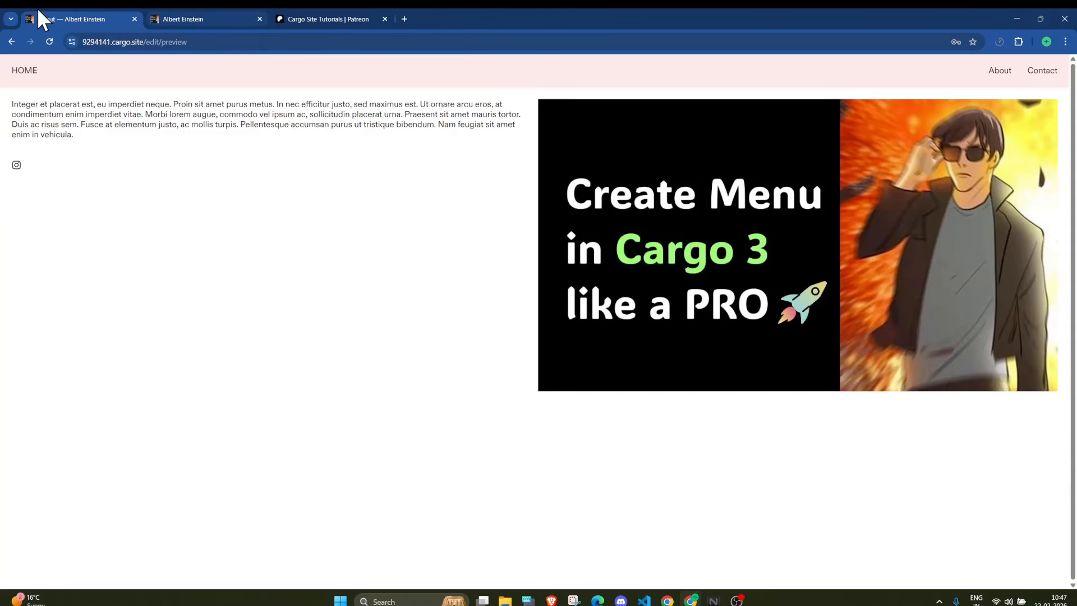
{"action": "key", "text": "Escape"}
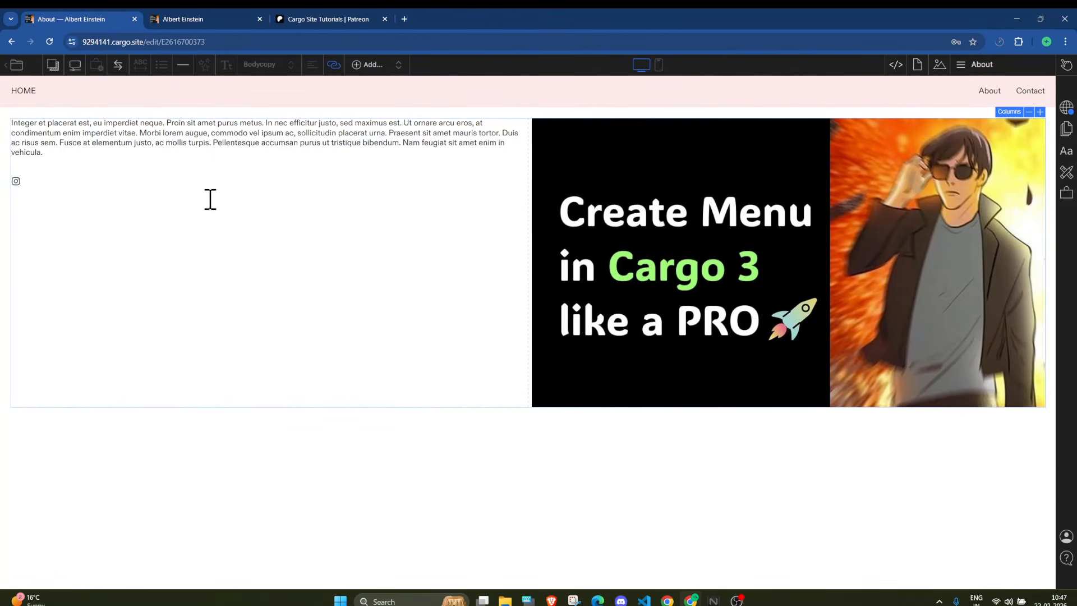
Create a new page named Footer and enter the text "All rights reseved" on it.
{"action": "left_click", "coordinate": [1004, 66]}
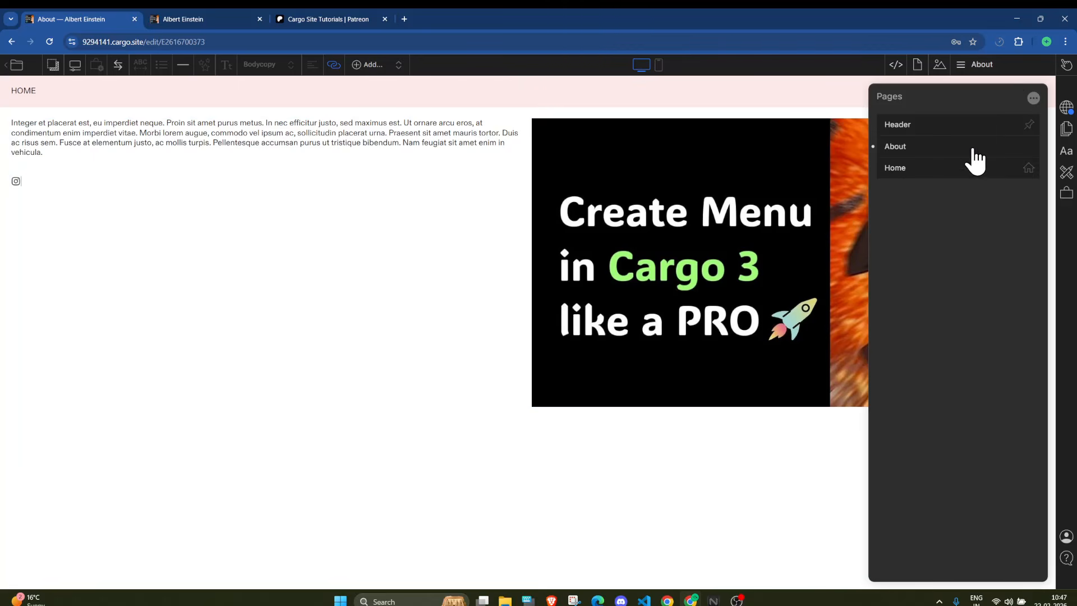
{"action": "left_click", "coordinate": [915, 130]}
{"action": "scroll", "coordinate": [318, 410], "scroll_direction": "down", "scroll_amount": 2}
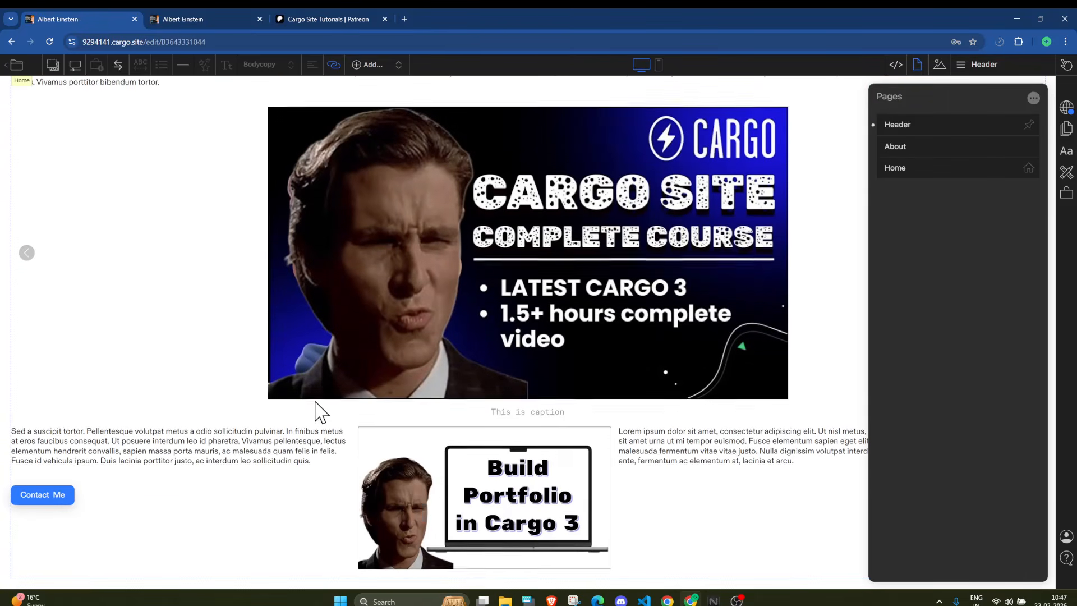
{"action": "scroll", "coordinate": [315, 412], "scroll_direction": "up", "scroll_amount": 2}
{"action": "left_click", "coordinate": [1033, 98]}
{"action": "left_click", "coordinate": [1012, 100]}
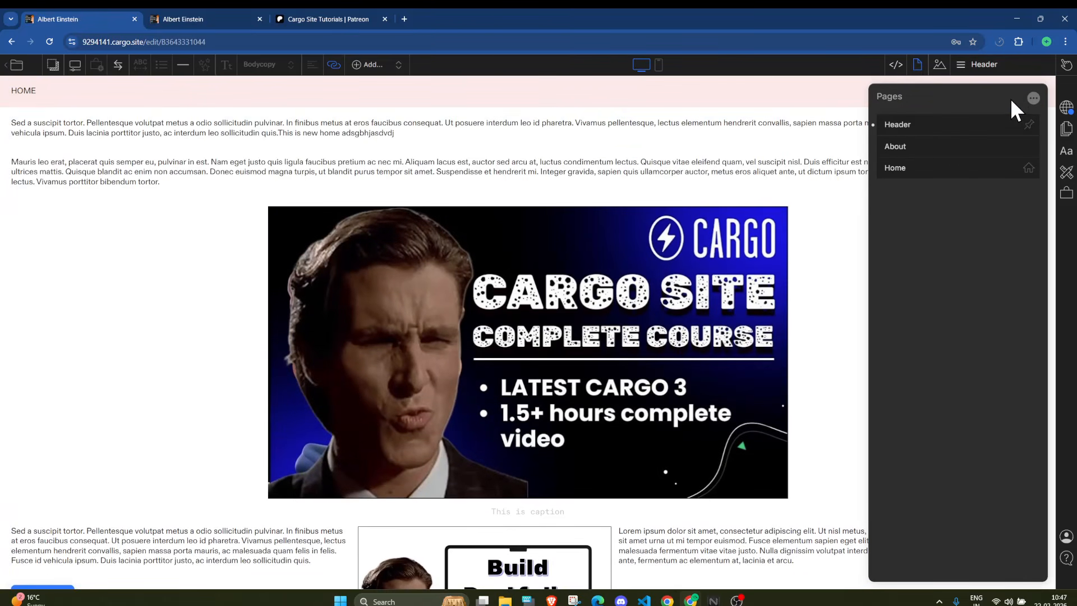
{"action": "type", "text": "Foote4r"}
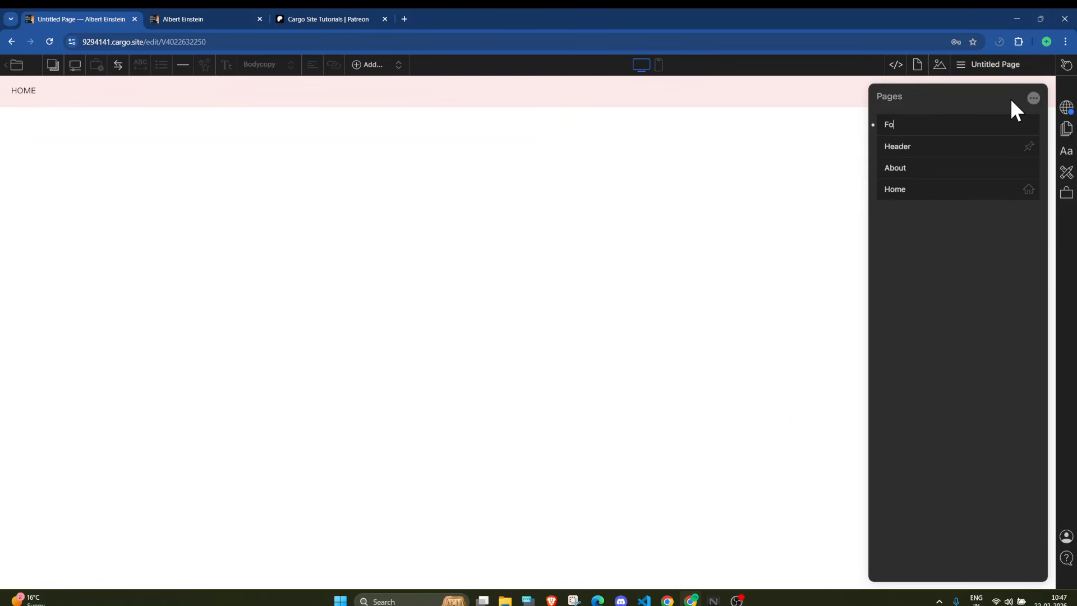
{"action": "key", "text": "BackSpace"}
{"action": "key", "text": "BackSpace"}
{"action": "type", "text": "r"}
{"action": "key", "text": "Return"}
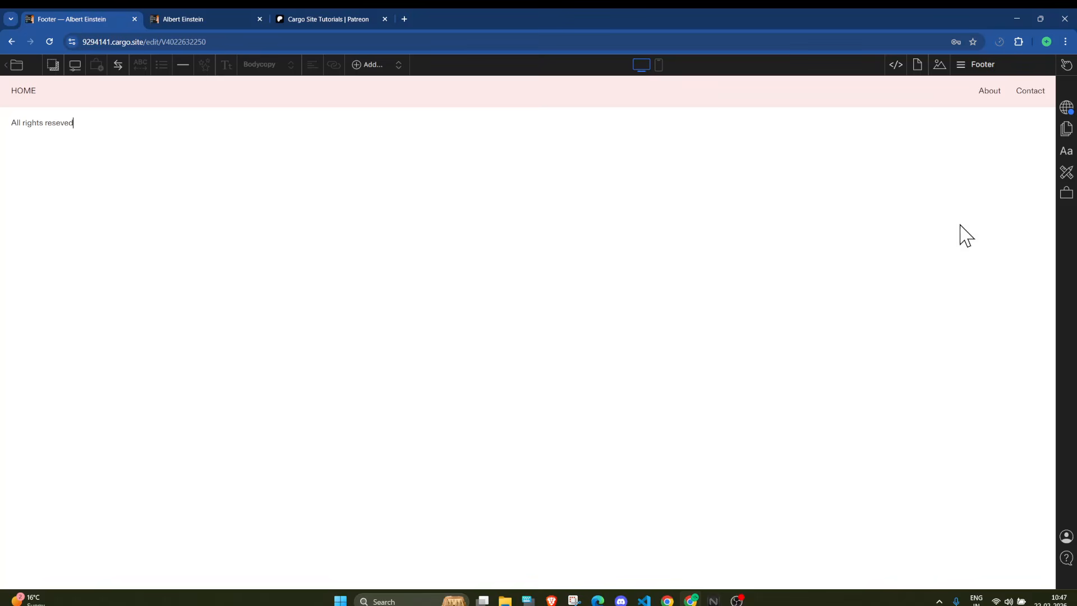
Pin the Footer page at the bottom of the site.
{"action": "left_click", "coordinate": [983, 64]}
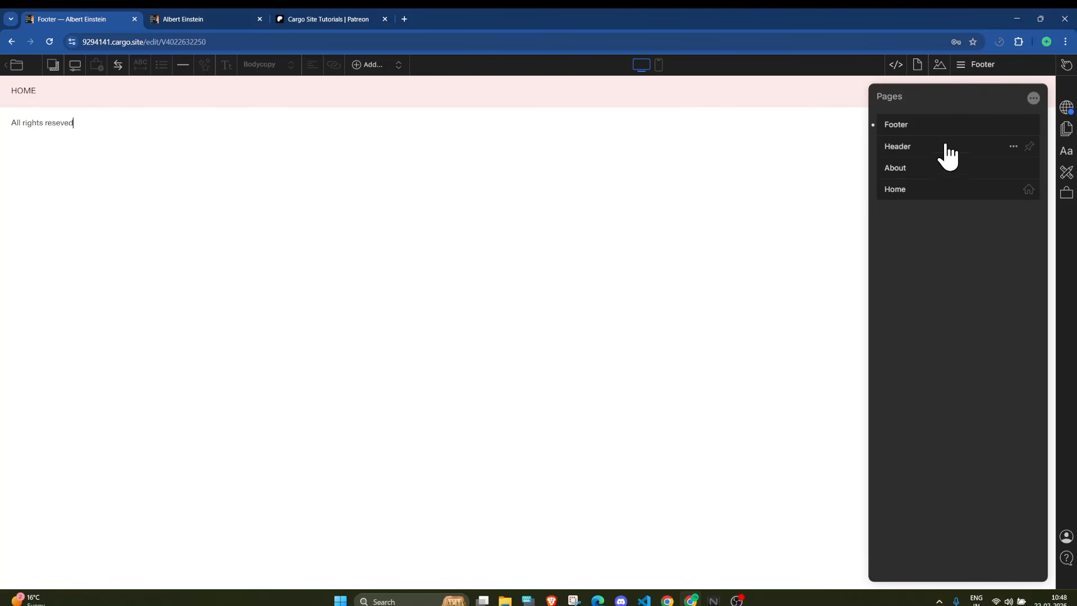
{"action": "left_click", "coordinate": [1027, 124]}
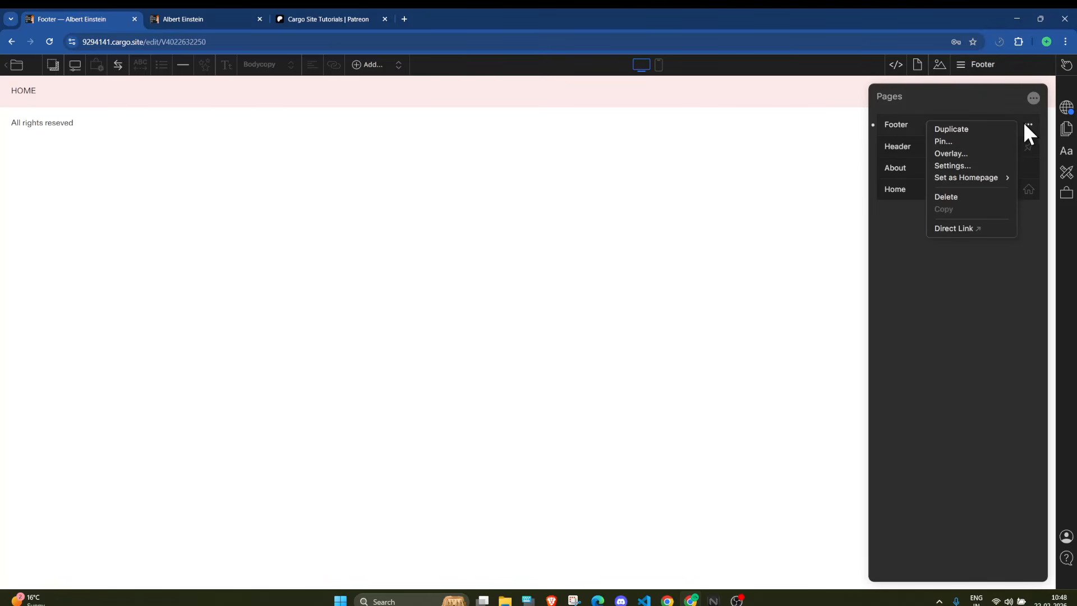
{"action": "left_click", "coordinate": [956, 144]}
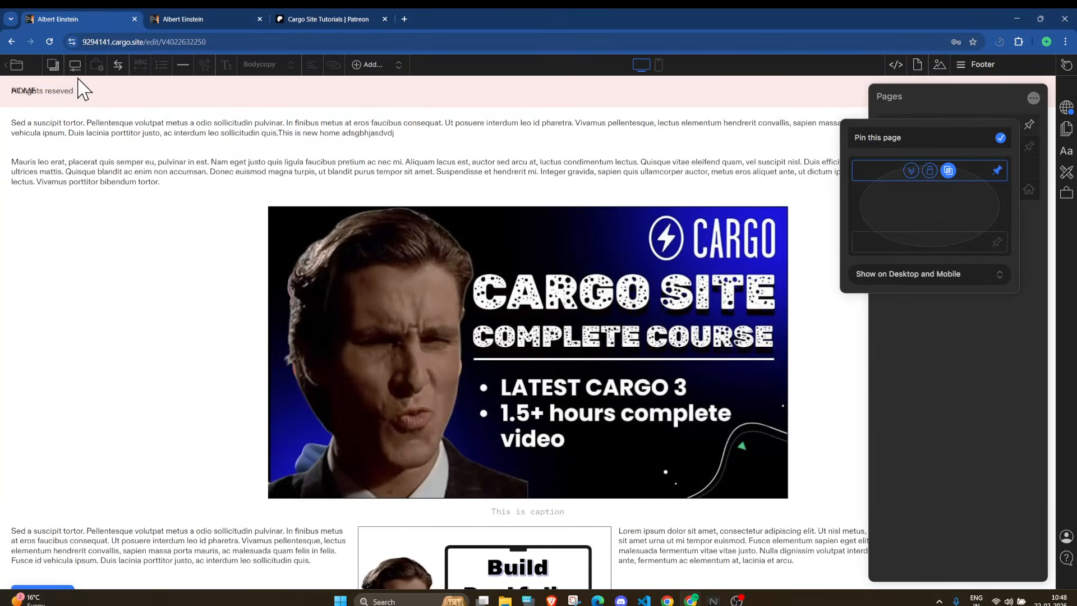
{"action": "left_click", "coordinate": [865, 246]}
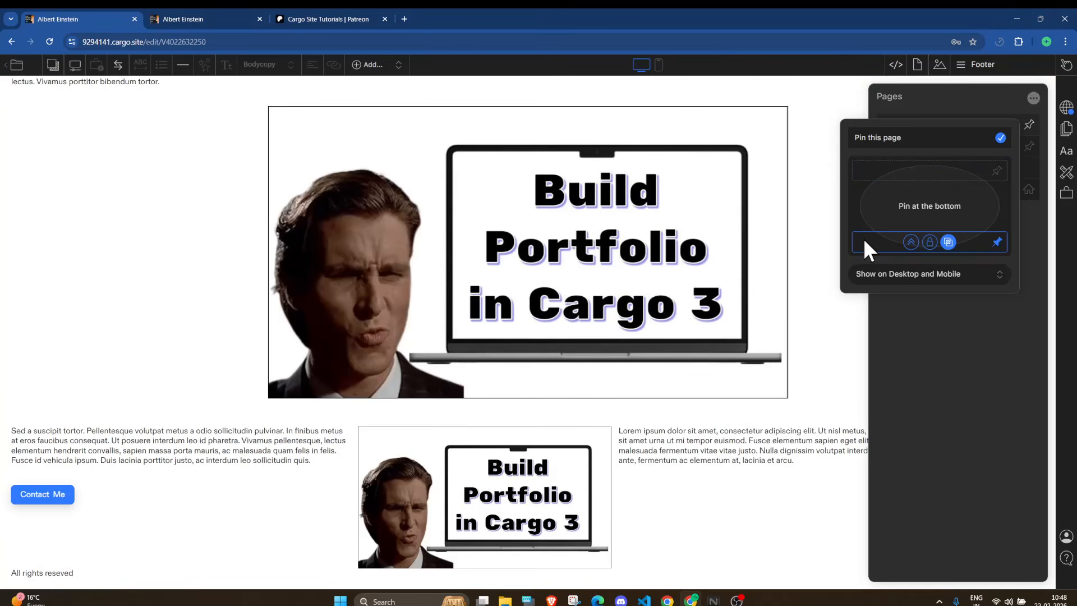
{"action": "scroll", "coordinate": [112, 561], "scroll_direction": "down", "scroll_amount": 2}
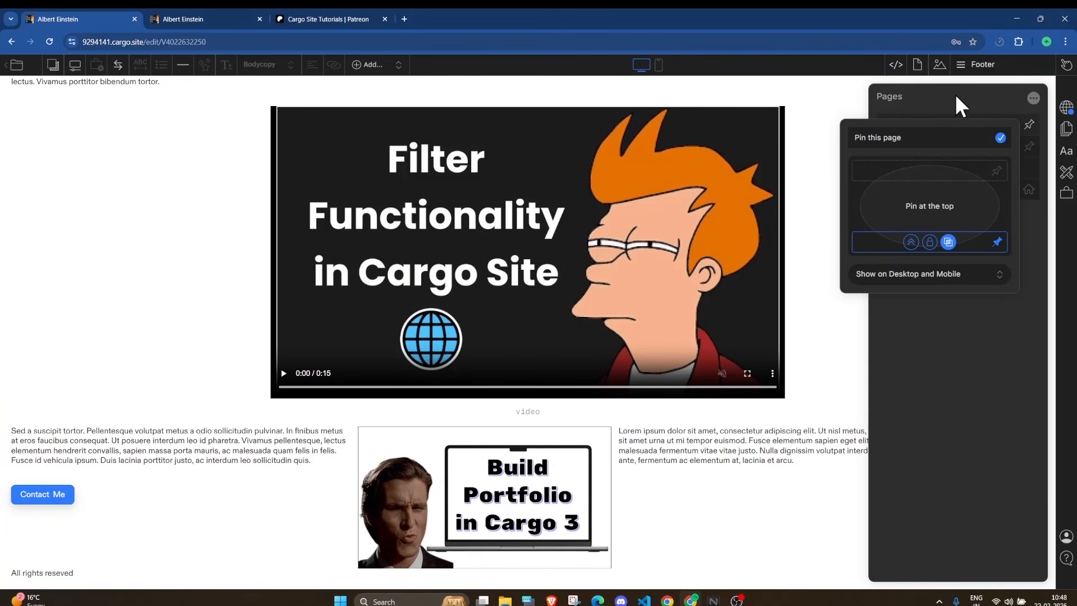
Set the Footer page's background colour to #fc8282.
{"action": "left_click", "coordinate": [917, 64]}
{"action": "left_click", "coordinate": [985, 247]}
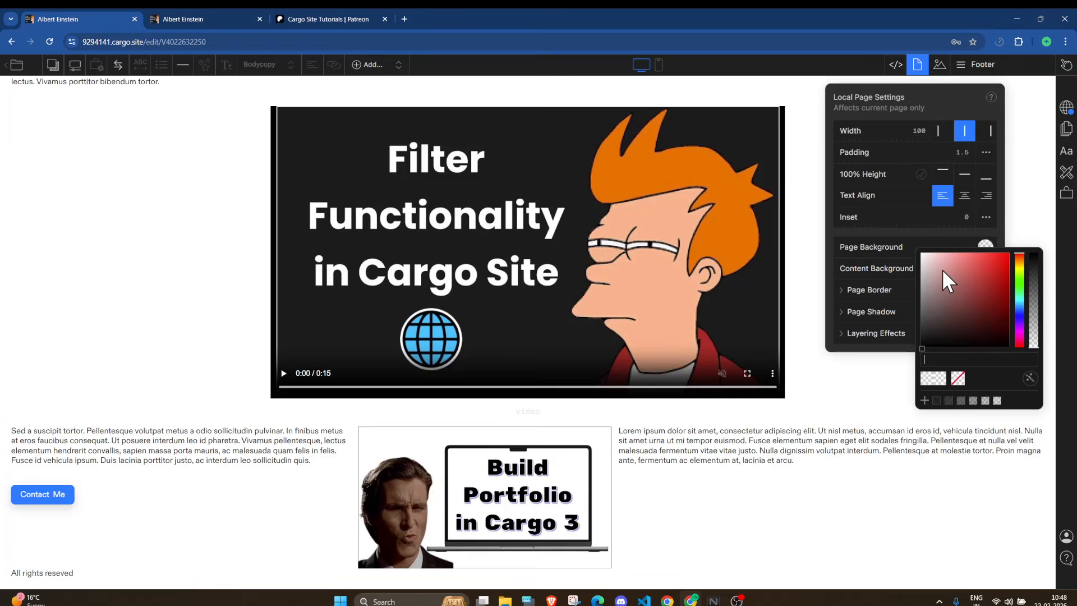
{"action": "left_click", "coordinate": [964, 254]}
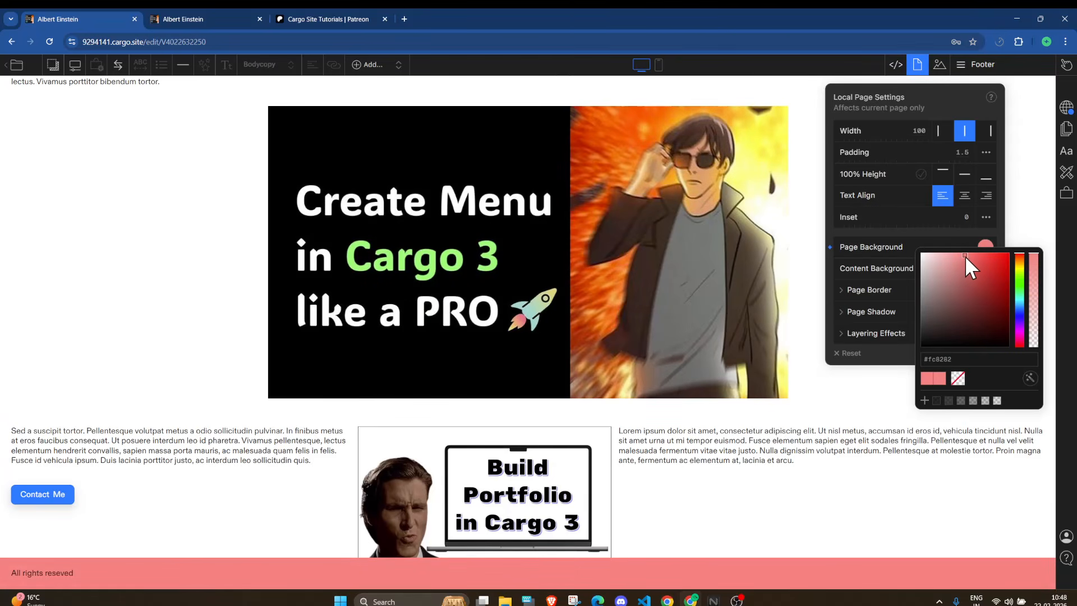
Set the pinned Footer page to Fix in place and check its behaviour while the home page scrolls.
{"action": "left_click", "coordinate": [961, 67]}
{"action": "scroll", "coordinate": [271, 368], "scroll_direction": "up", "scroll_amount": 2}
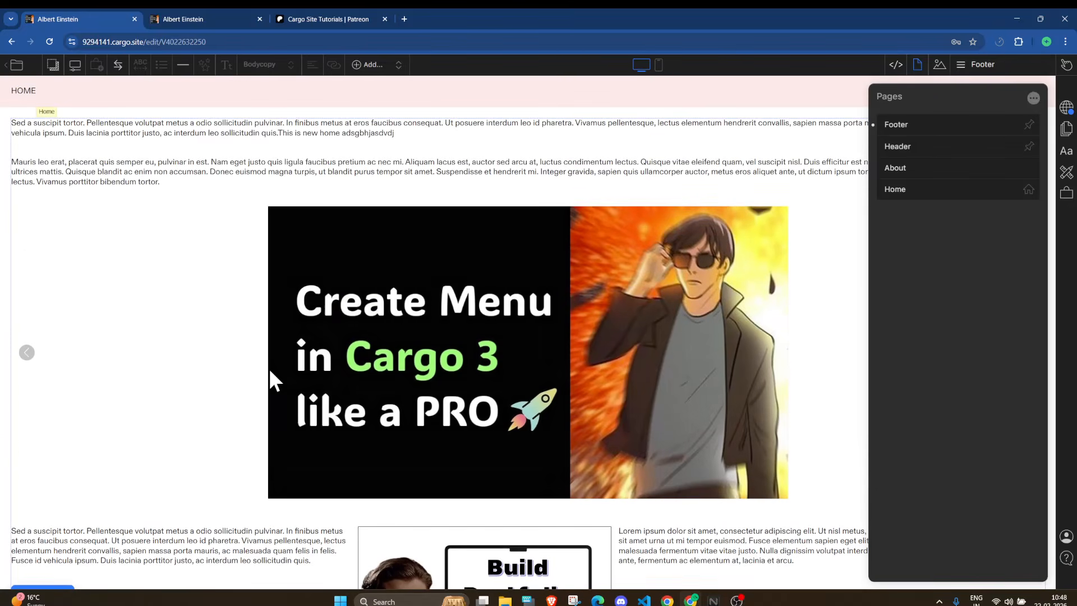
{"action": "scroll", "coordinate": [268, 368], "scroll_direction": "down", "scroll_amount": 2}
{"action": "scroll", "coordinate": [269, 369], "scroll_direction": "up", "scroll_amount": 2}
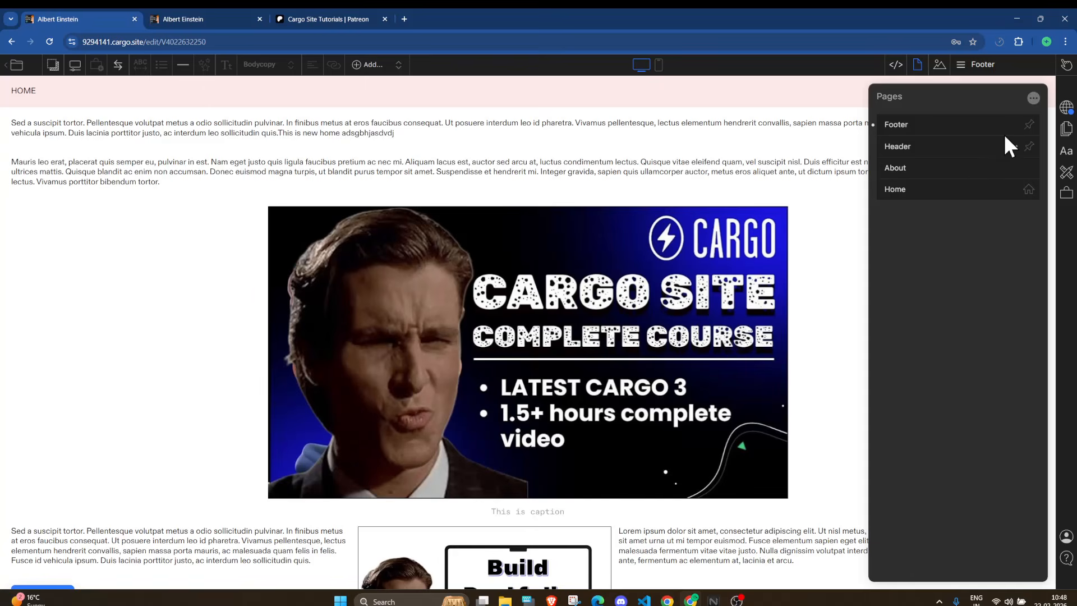
{"action": "left_click", "coordinate": [1029, 126]}
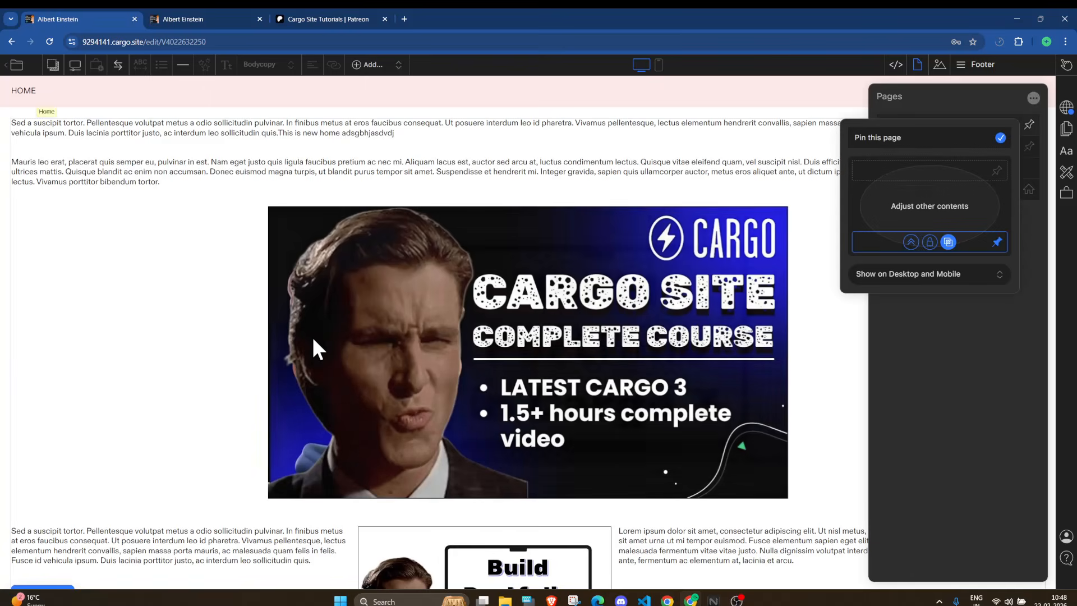
{"action": "scroll", "coordinate": [316, 349], "scroll_direction": "down", "scroll_amount": 2}
{"action": "scroll", "coordinate": [135, 466], "scroll_direction": "up", "scroll_amount": 2}
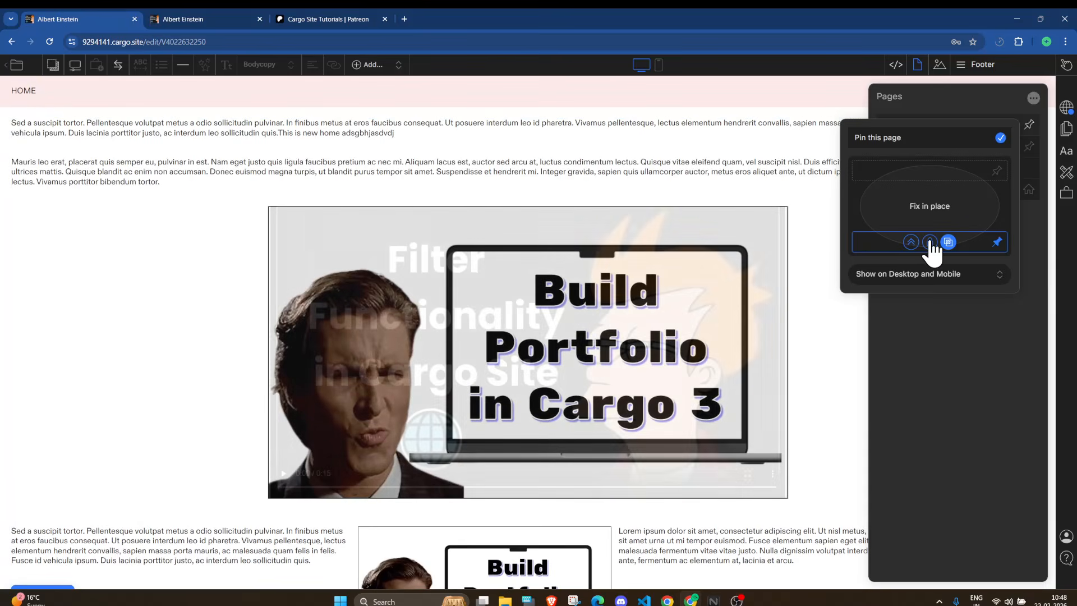
{"action": "left_click", "coordinate": [930, 243]}
{"action": "scroll", "coordinate": [295, 420], "scroll_direction": "down", "scroll_amount": 2}
{"action": "scroll", "coordinate": [296, 424], "scroll_direction": "up", "scroll_amount": 2}
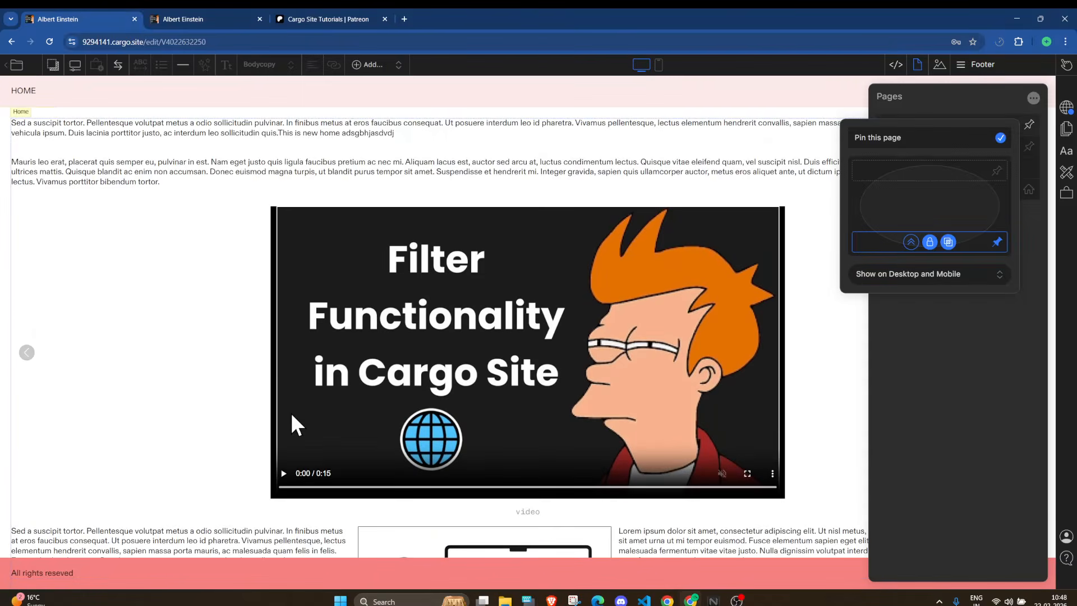
{"action": "scroll", "coordinate": [292, 416], "scroll_direction": "down", "scroll_amount": 2}
{"action": "scroll", "coordinate": [291, 420], "scroll_direction": "up", "scroll_amount": 2}
{"action": "scroll", "coordinate": [289, 409], "scroll_direction": "down", "scroll_amount": 2}
{"action": "scroll", "coordinate": [290, 405], "scroll_direction": "up", "scroll_amount": 1}
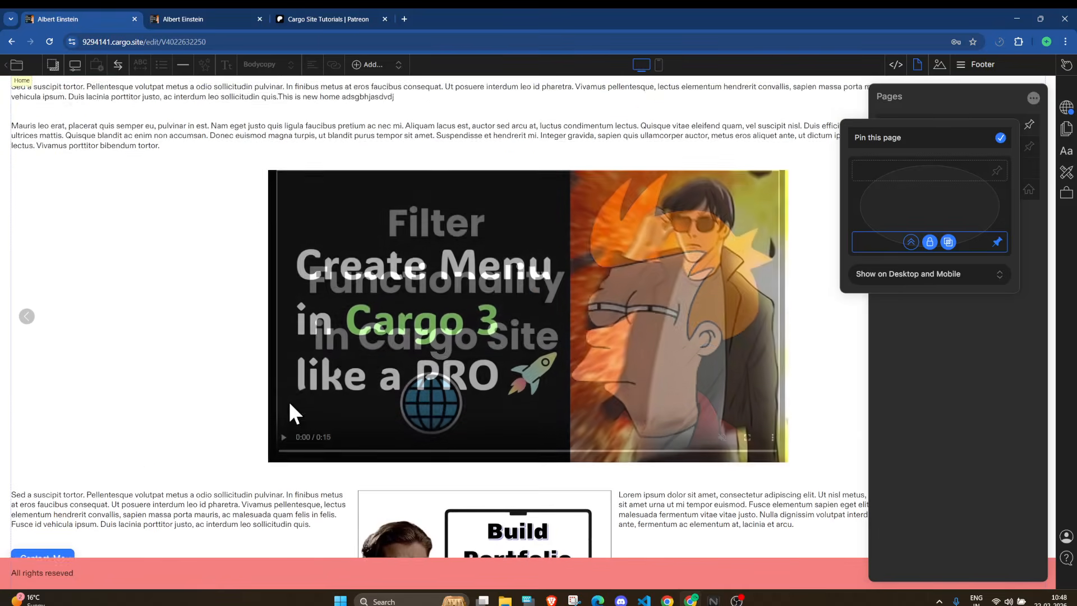
{"action": "scroll", "coordinate": [291, 413], "scroll_direction": "up", "scroll_amount": 1}
{"action": "left_click", "coordinate": [993, 348]}
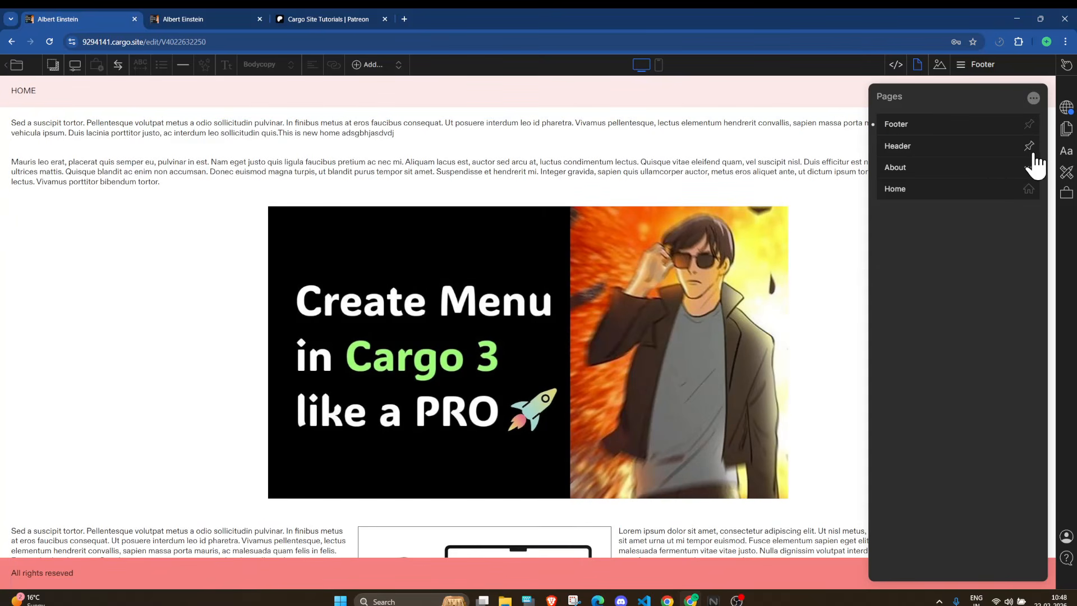
Set the pinned Header page to Fix in place and check its behaviour while scrolling.
{"action": "left_click", "coordinate": [1029, 148]}
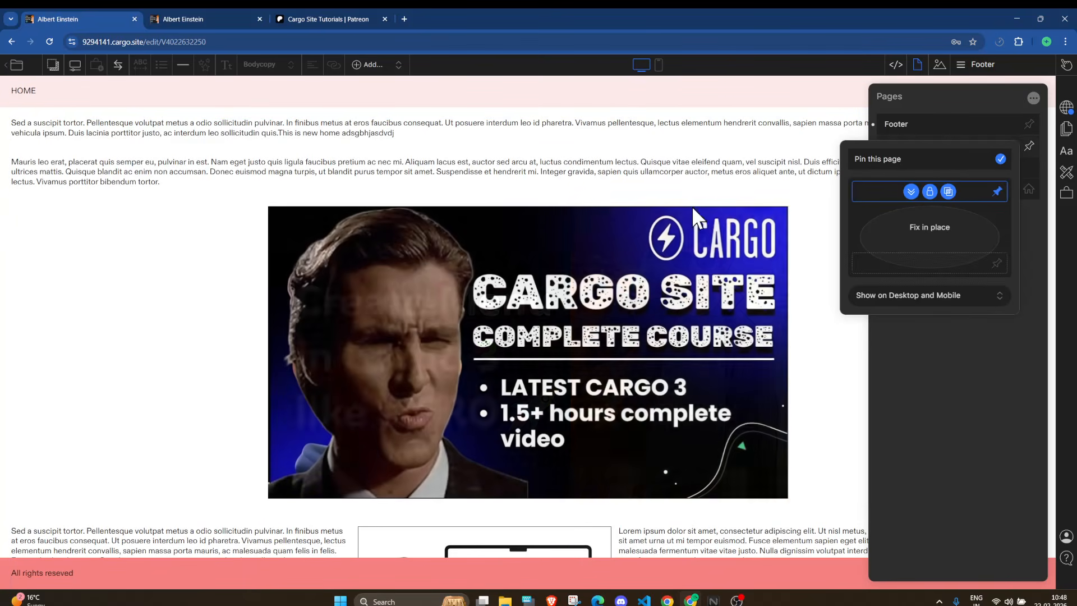
{"action": "scroll", "coordinate": [298, 198], "scroll_direction": "down", "scroll_amount": 2}
{"action": "scroll", "coordinate": [298, 199], "scroll_direction": "up", "scroll_amount": 2}
{"action": "scroll", "coordinate": [298, 197], "scroll_direction": "down", "scroll_amount": 2}
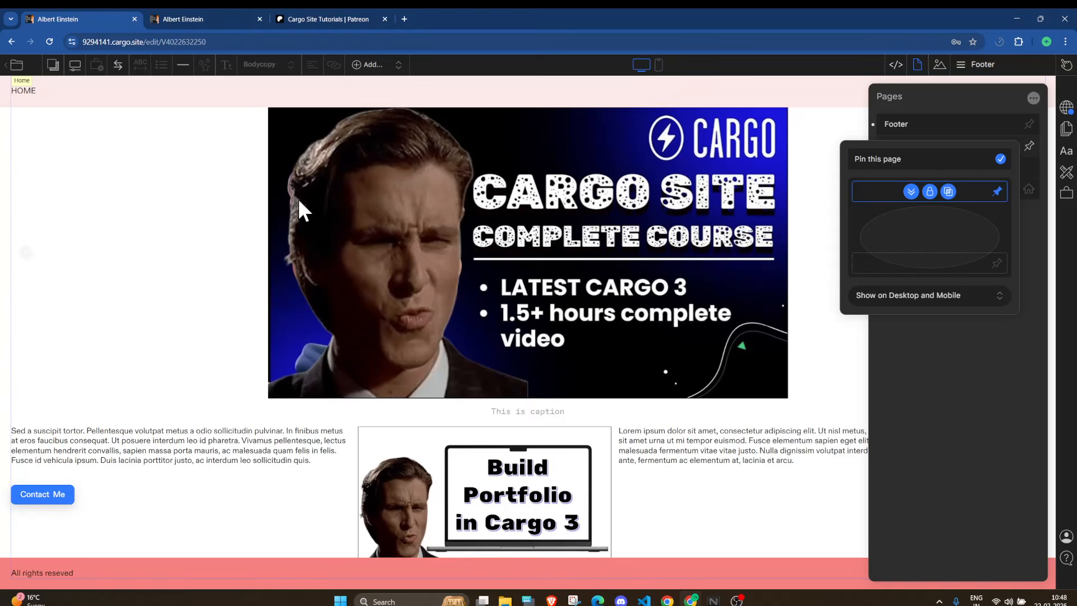
Publish the site's latest changes.
{"action": "scroll", "coordinate": [298, 197], "scroll_direction": "up", "scroll_amount": 2}
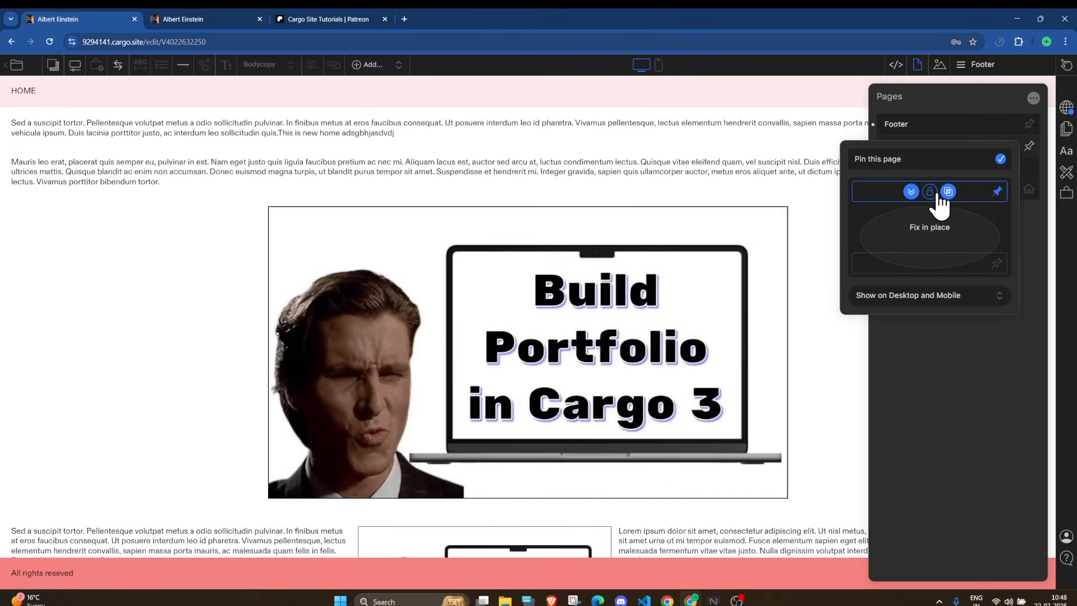
{"action": "left_click", "coordinate": [1066, 107]}
{"action": "left_click", "coordinate": [957, 124]}
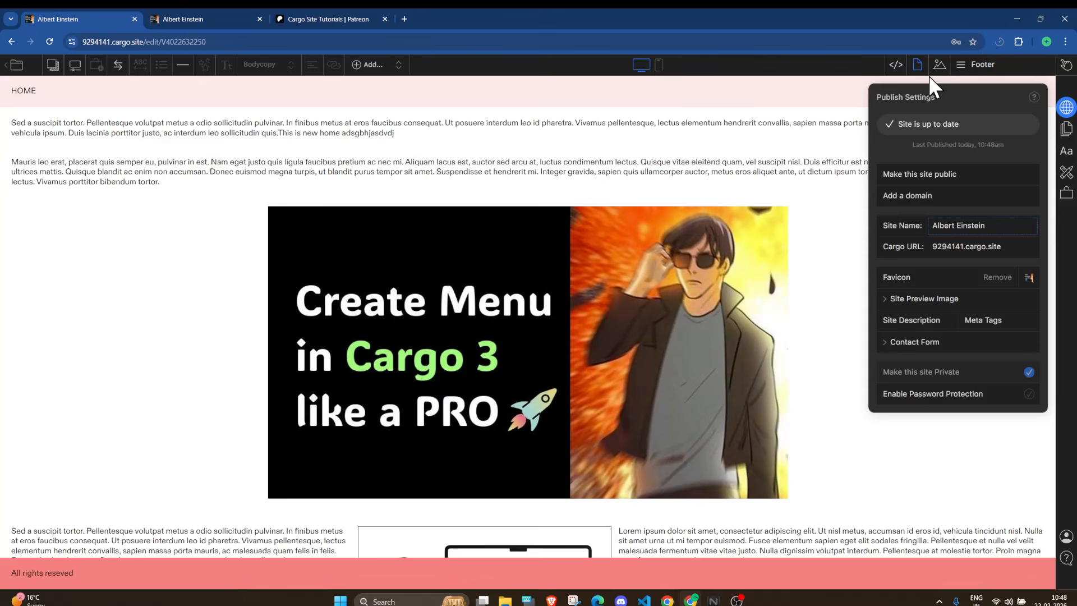
Check the fixed header and footer while the home page scrolls, and open the About page for editing.
{"action": "left_click", "coordinate": [978, 73]}
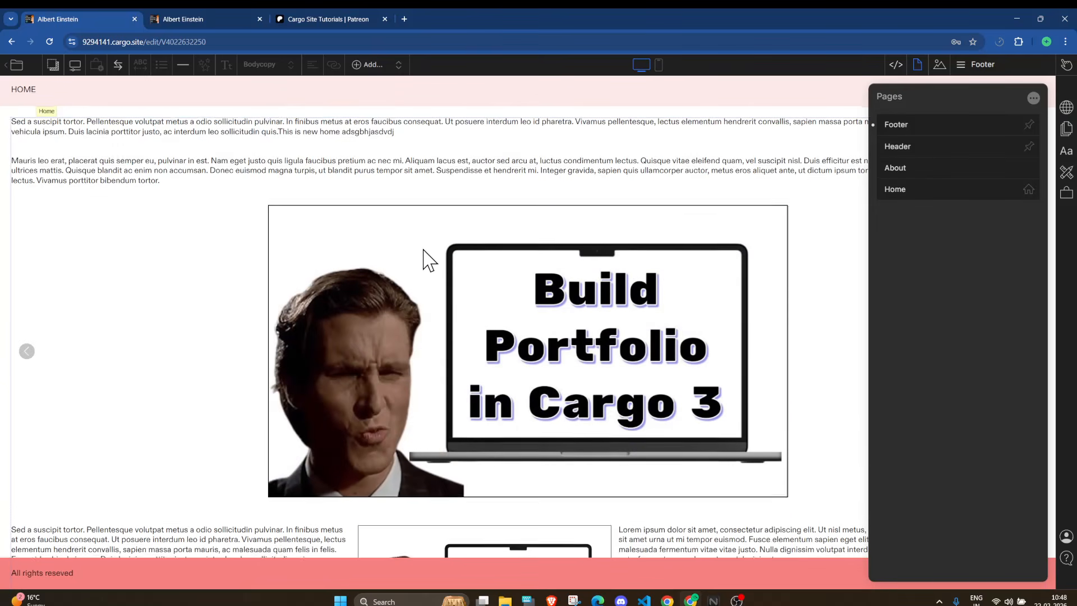
{"action": "scroll", "coordinate": [692, 271], "scroll_direction": "down", "scroll_amount": 2}
{"action": "scroll", "coordinate": [692, 272], "scroll_direction": "up", "scroll_amount": 2}
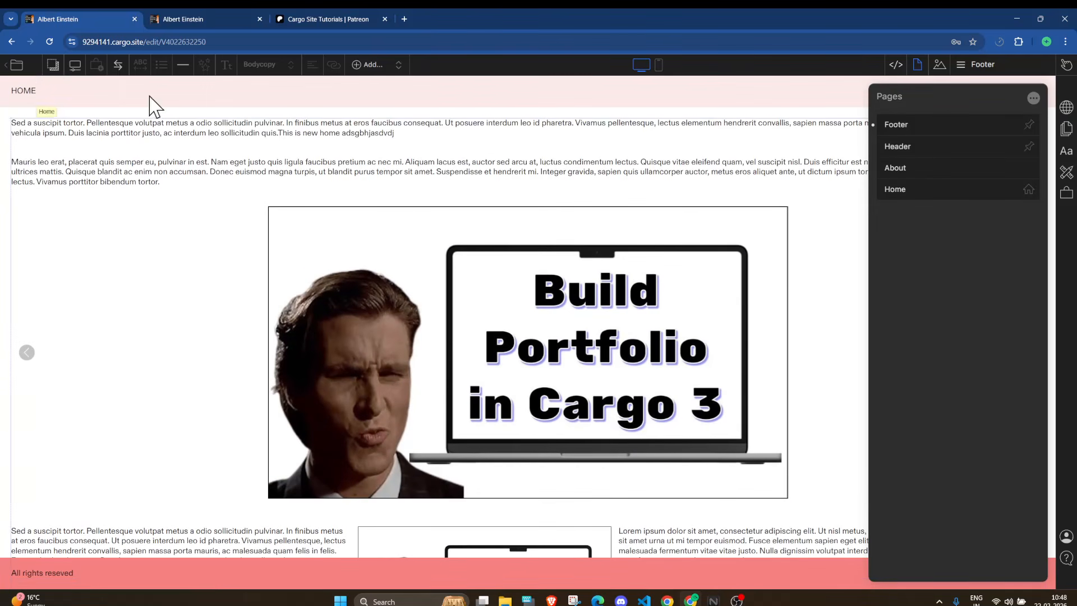
{"action": "left_click", "coordinate": [23, 92]}
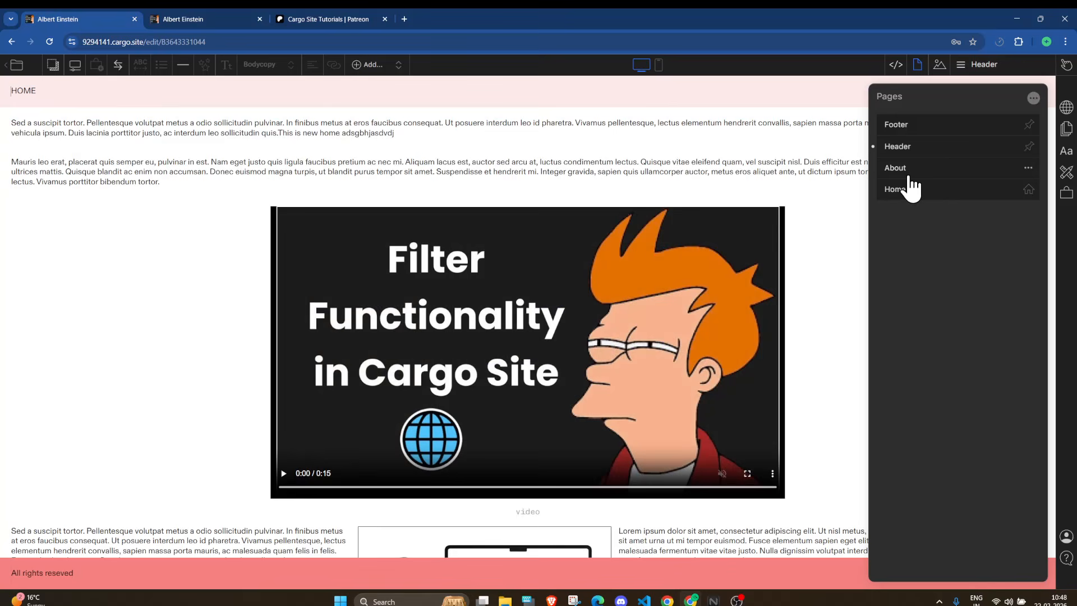
{"action": "left_click", "coordinate": [898, 169]}
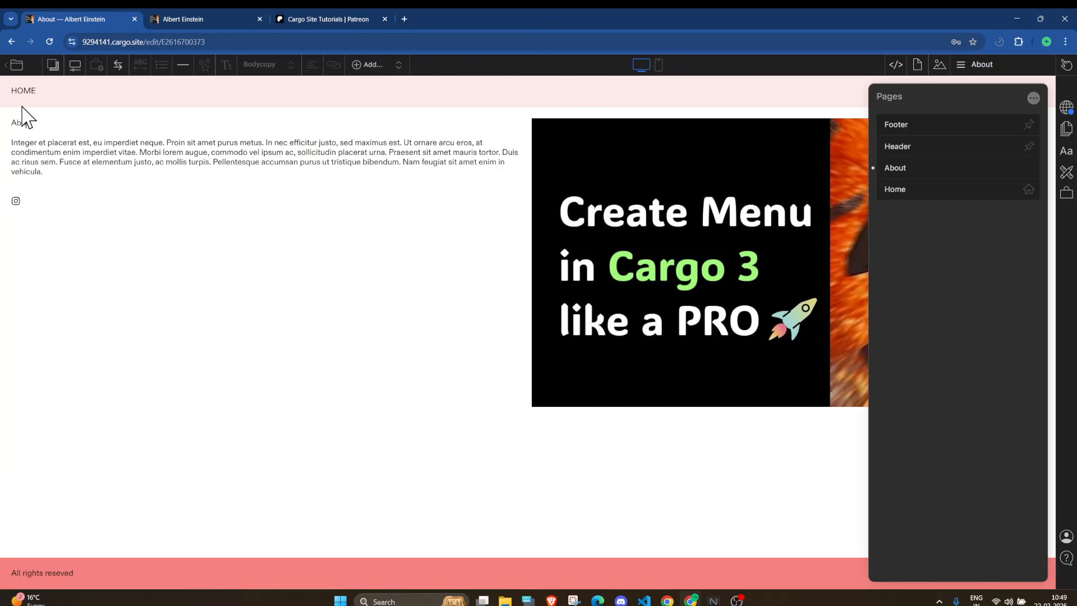
Apply the Heading 1 text style to the "About" title on the About page.
{"action": "left_click", "coordinate": [19, 134]}
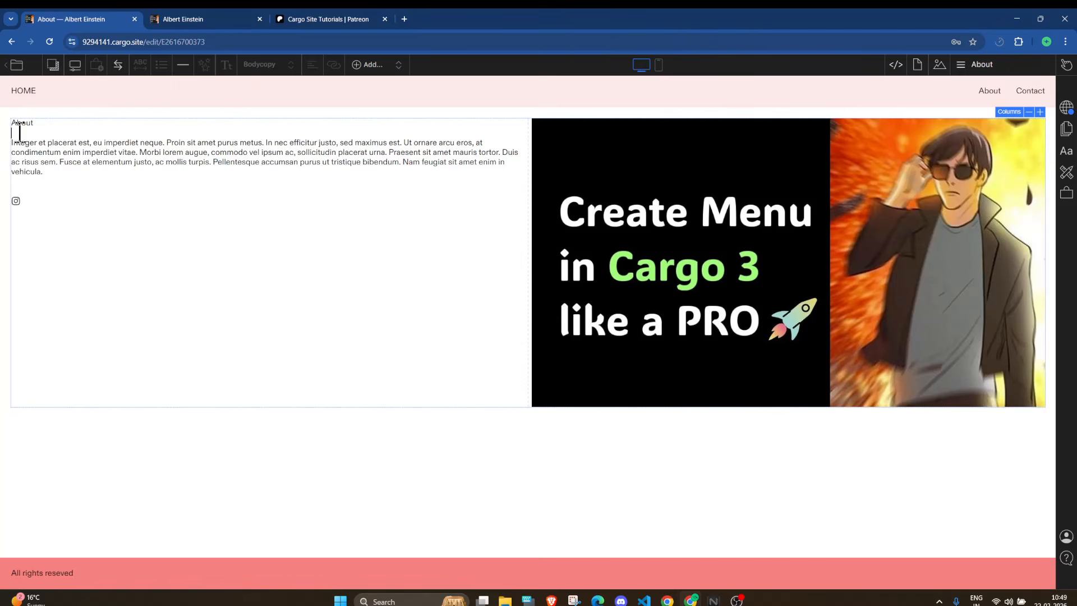
{"action": "double_click", "coordinate": [23, 122]}
{"action": "left_click", "coordinate": [269, 72]}
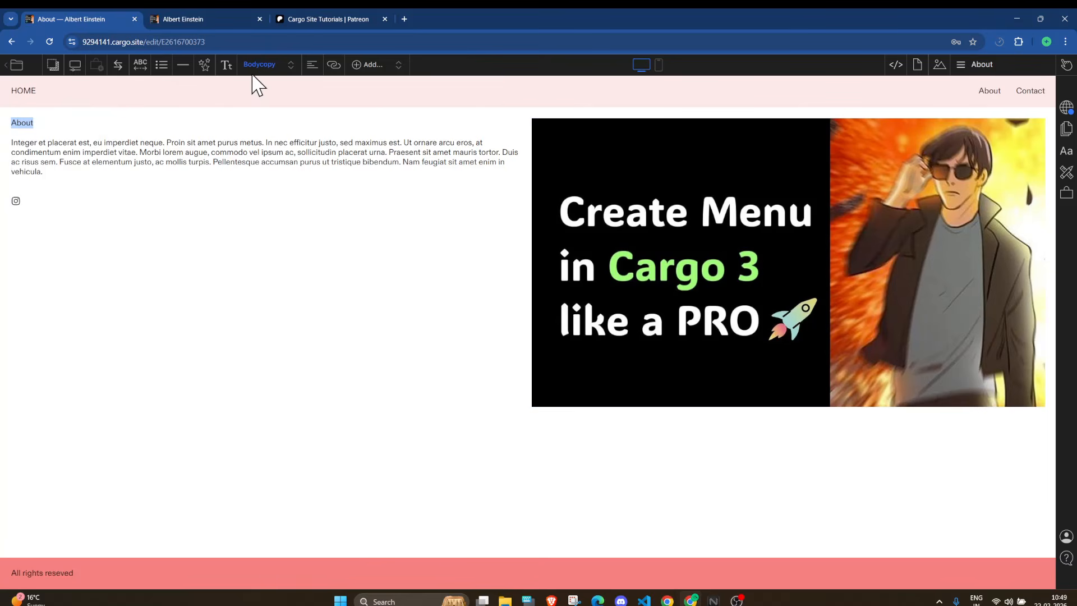
{"action": "left_click", "coordinate": [269, 65]}
{"action": "left_click", "coordinate": [274, 92]}
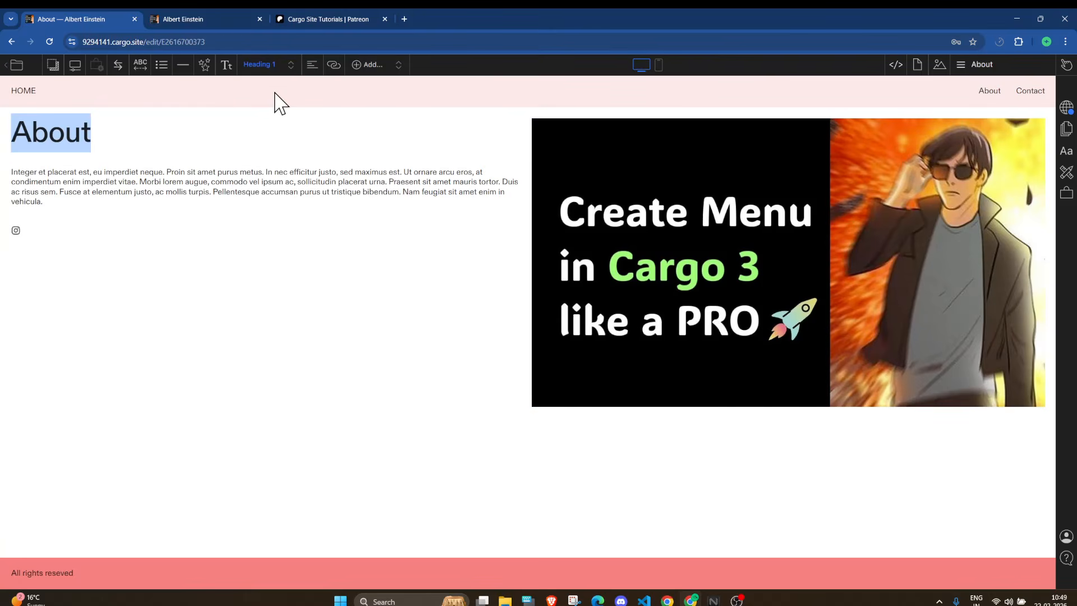
Try the Caption and Heading 2 styles on the "About" title, and return it to Heading 1.
{"action": "left_click", "coordinate": [259, 65]}
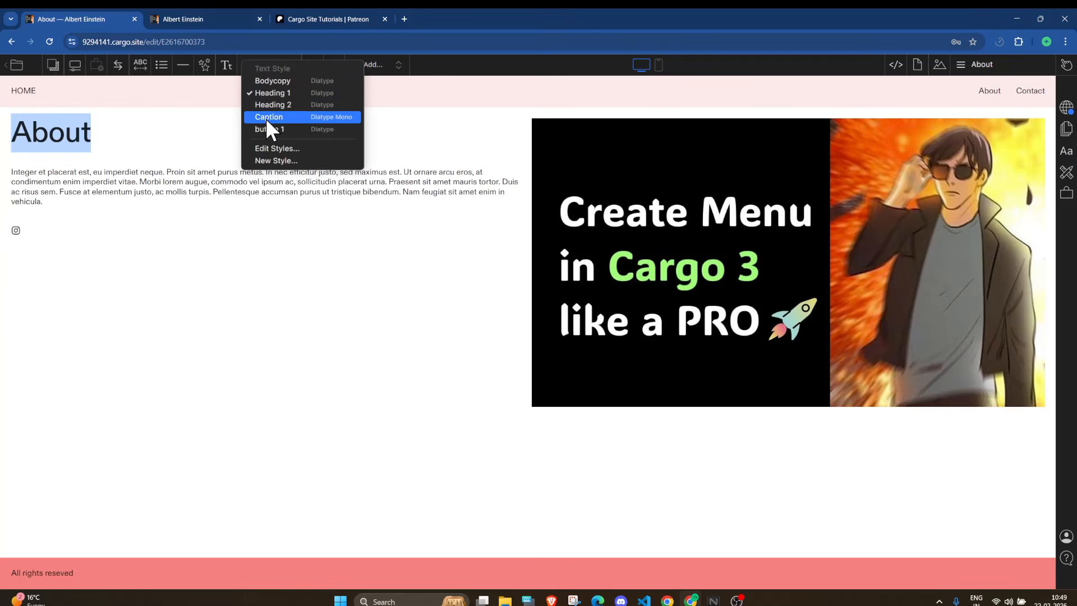
{"action": "left_click", "coordinate": [265, 117]}
{"action": "left_click", "coordinate": [263, 65]}
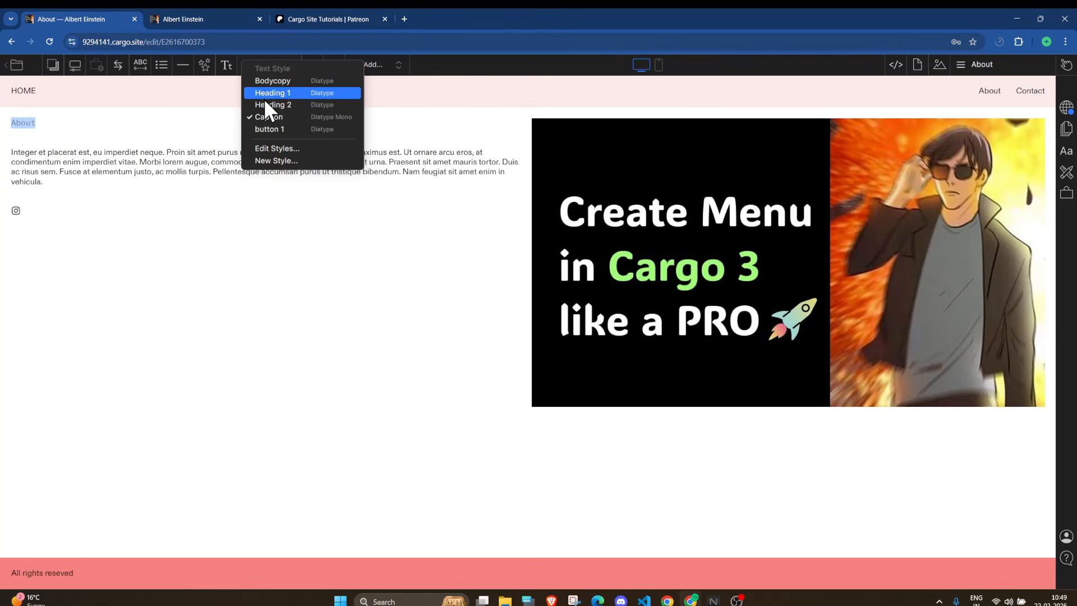
{"action": "left_click", "coordinate": [266, 105]}
{"action": "left_click", "coordinate": [264, 65]}
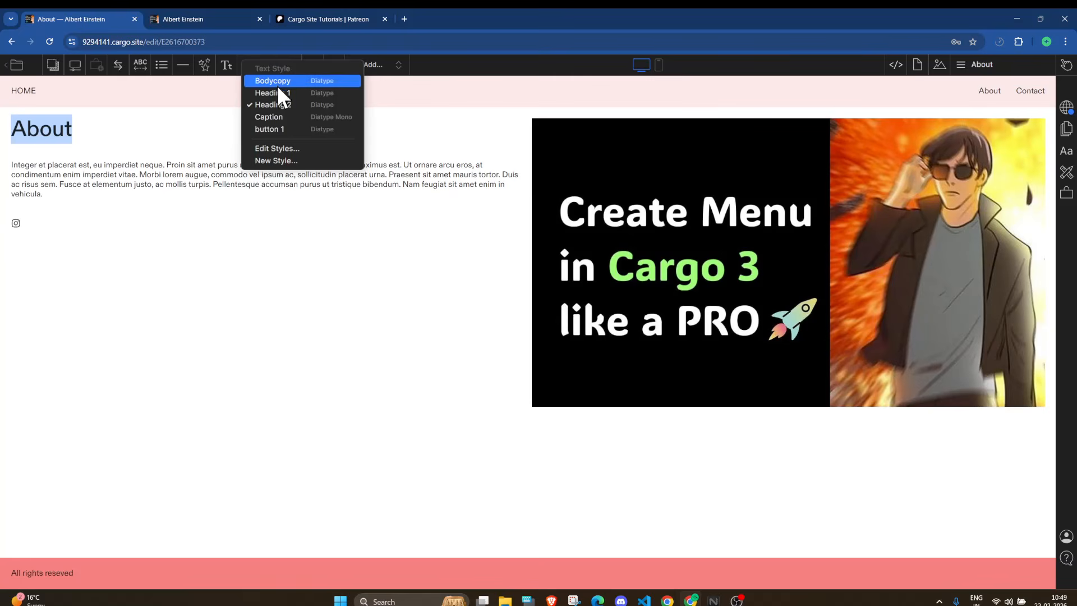
{"action": "left_click", "coordinate": [277, 91]}
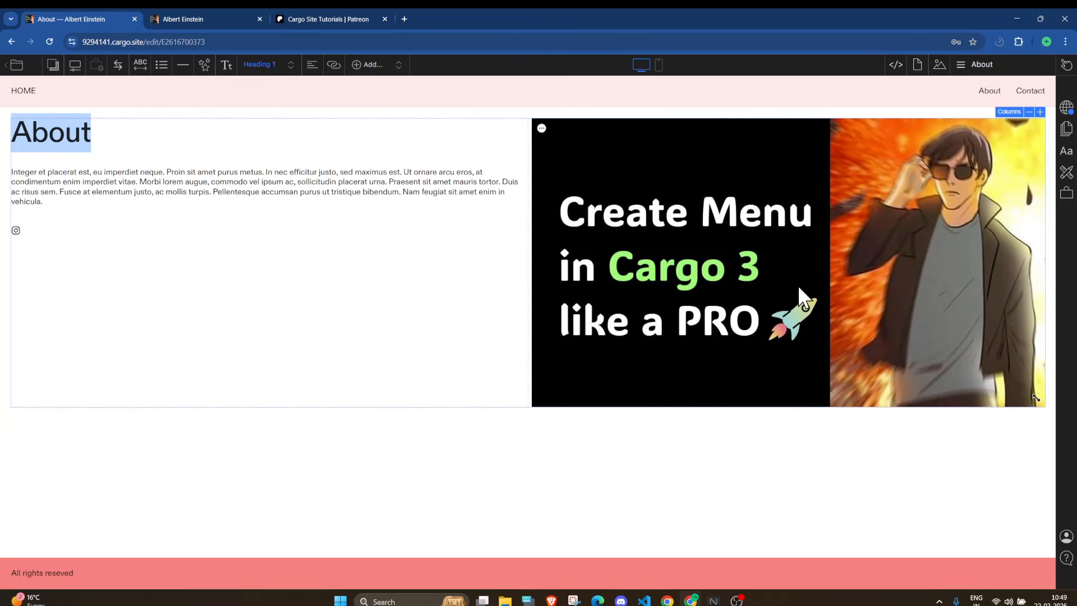
{"action": "left_click", "coordinate": [51, 134]}
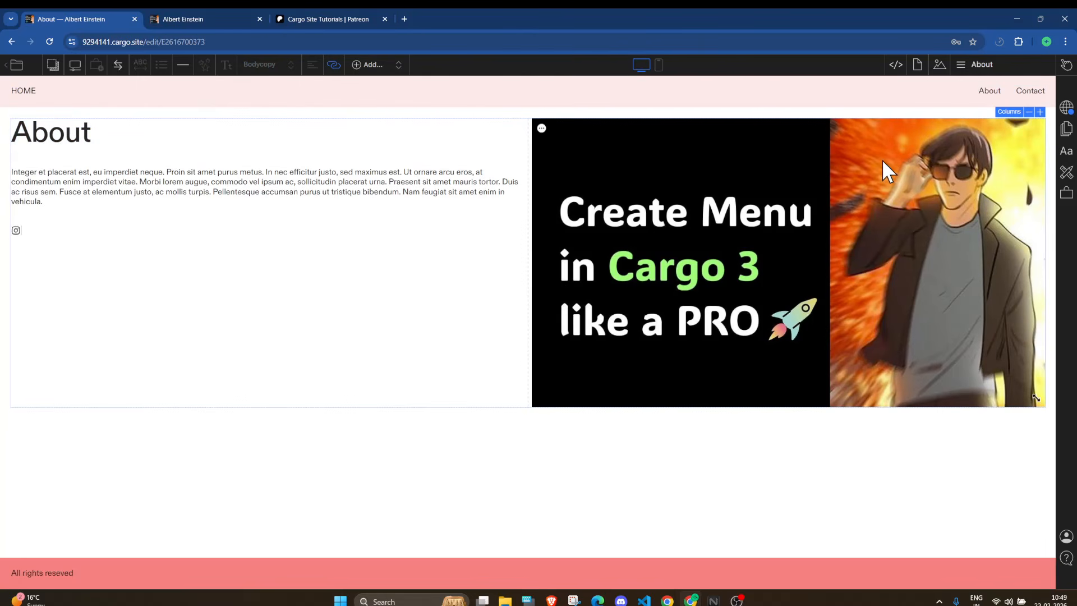
Change the Heading 1 text style's font to Gravity SemiCondensed.
{"action": "left_click", "coordinate": [1067, 153]}
{"action": "left_click_drag", "start_coordinate": [917, 99], "coordinate": [792, 100]}
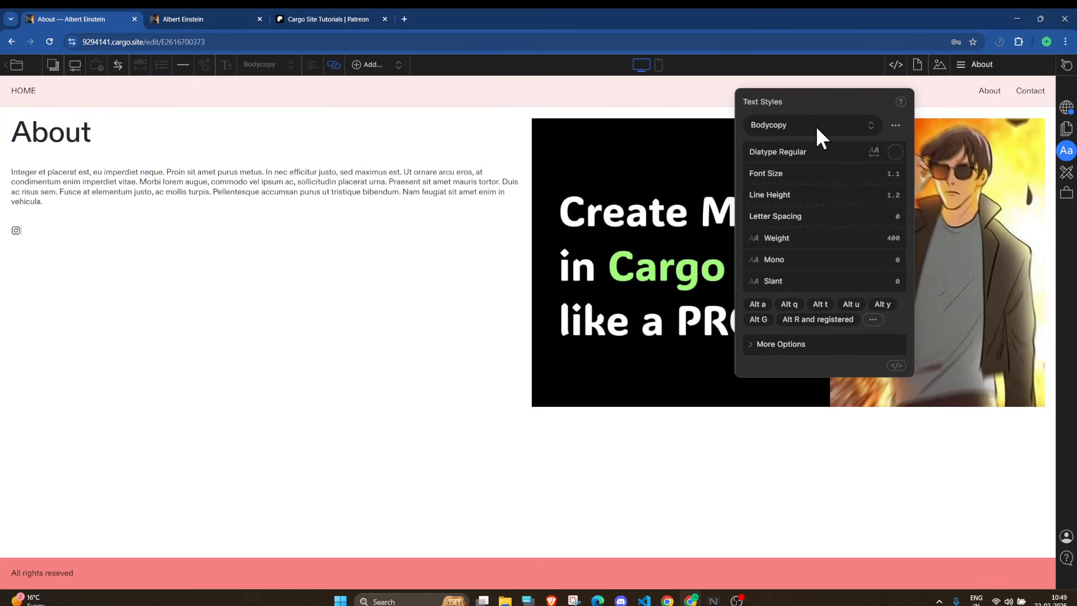
{"action": "left_click", "coordinate": [792, 132]}
{"action": "left_click", "coordinate": [778, 155]}
{"action": "left_click", "coordinate": [797, 163]}
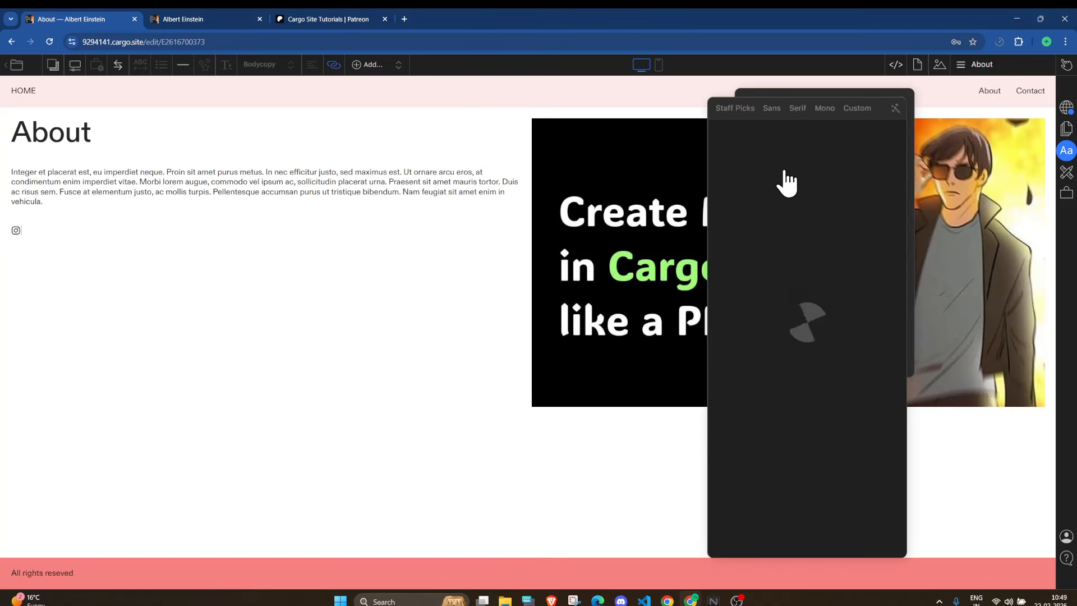
{"action": "scroll", "coordinate": [785, 438], "scroll_direction": "down", "scroll_amount": 2}
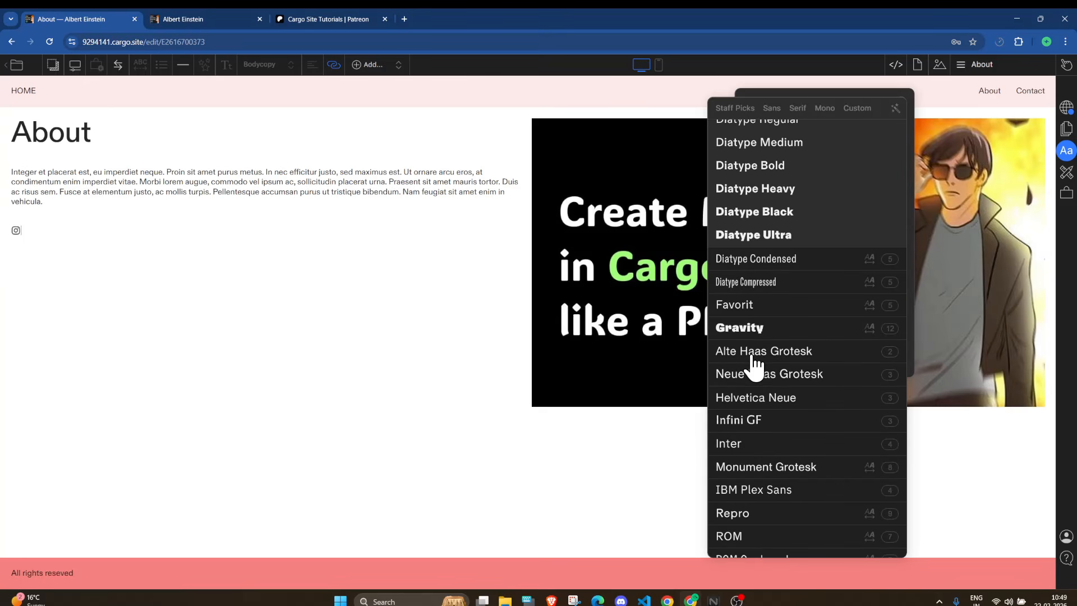
{"action": "left_click", "coordinate": [748, 332]}
{"action": "left_click", "coordinate": [787, 514]}
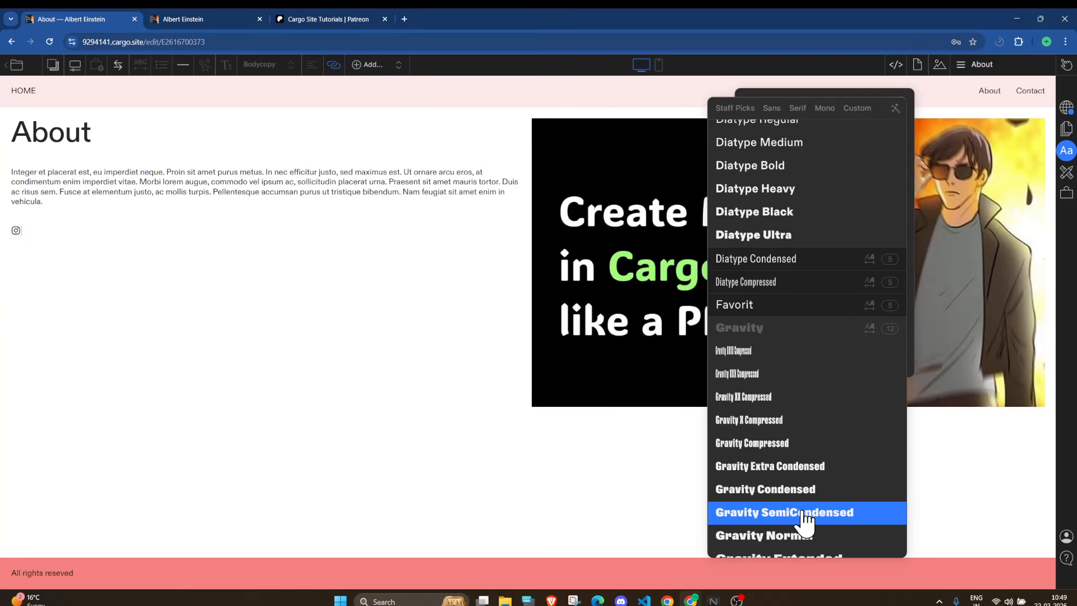
{"action": "left_click", "coordinate": [775, 90]}
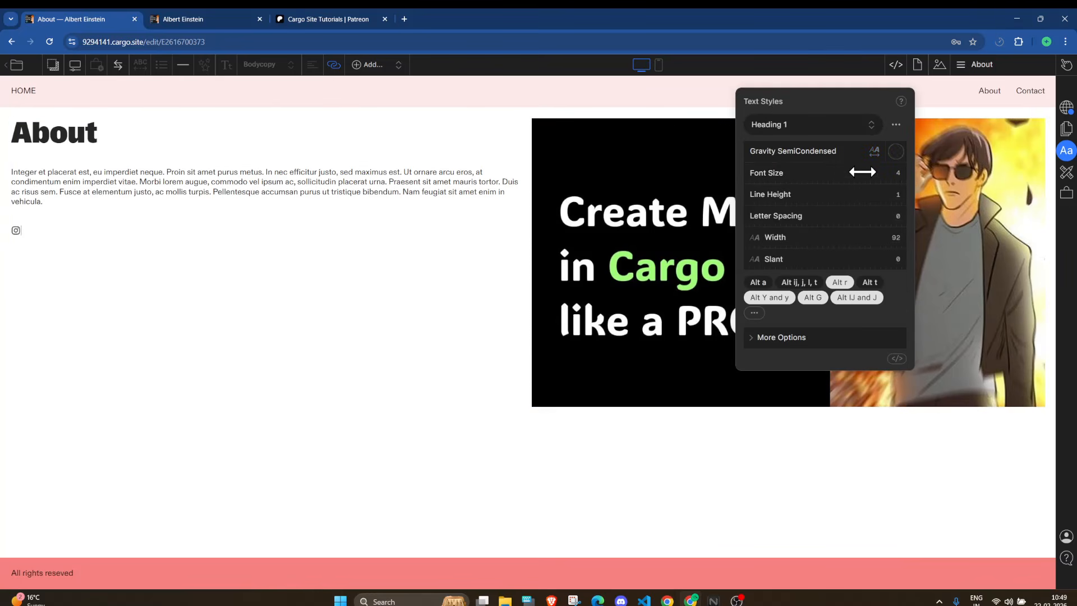
Set the Heading 1 font size to 6 and letter spacing to 0.108, and review its link, border and drop shadow options.
{"action": "left_click_drag", "start_coordinate": [759, 171], "coordinate": [820, 217]}
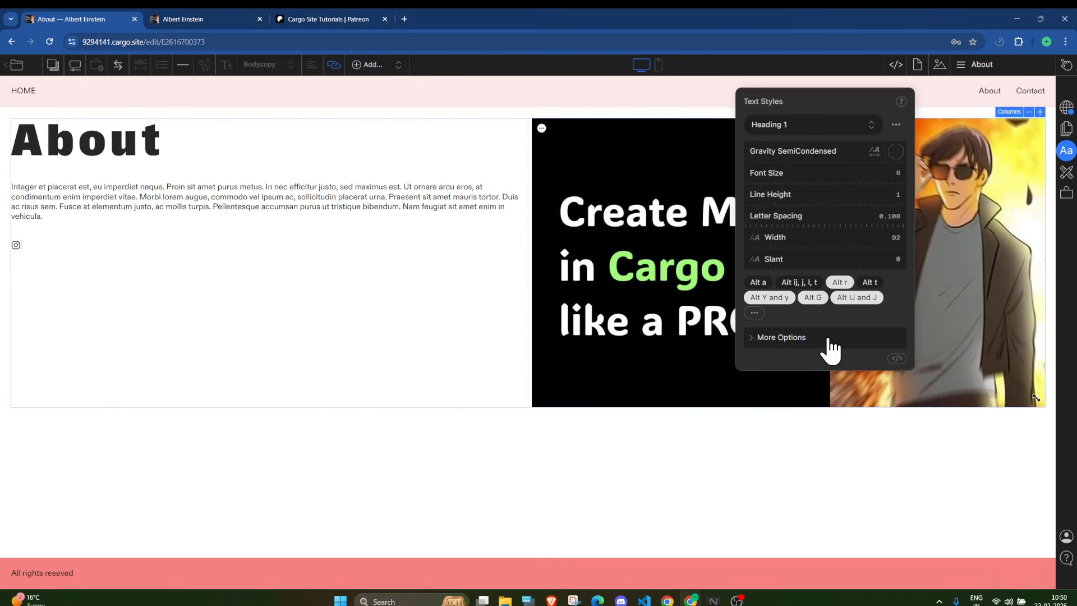
{"action": "left_click", "coordinate": [780, 339]}
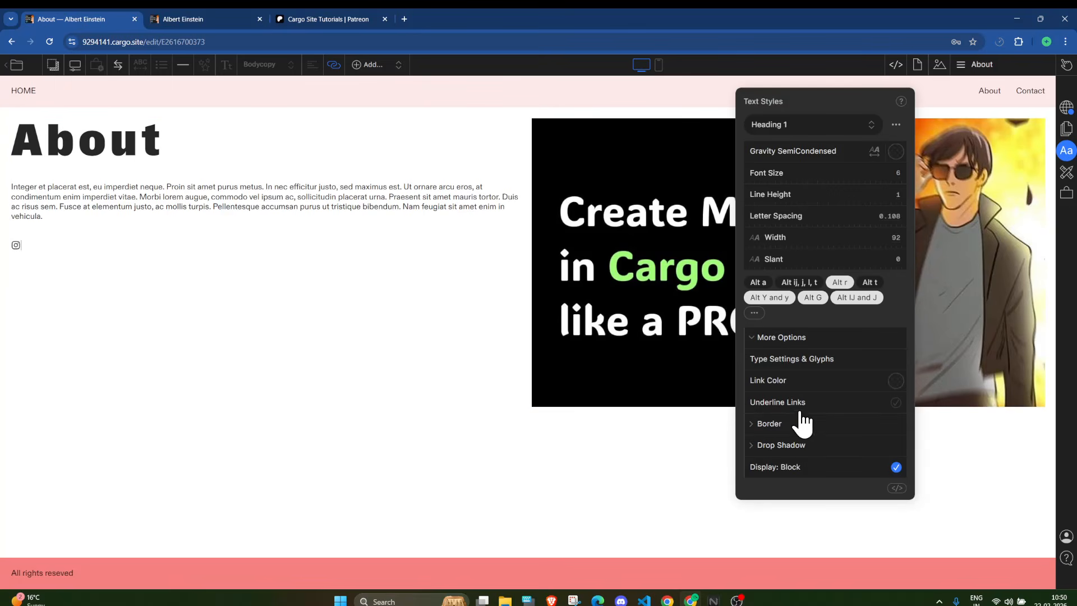
{"action": "left_click", "coordinate": [778, 426]}
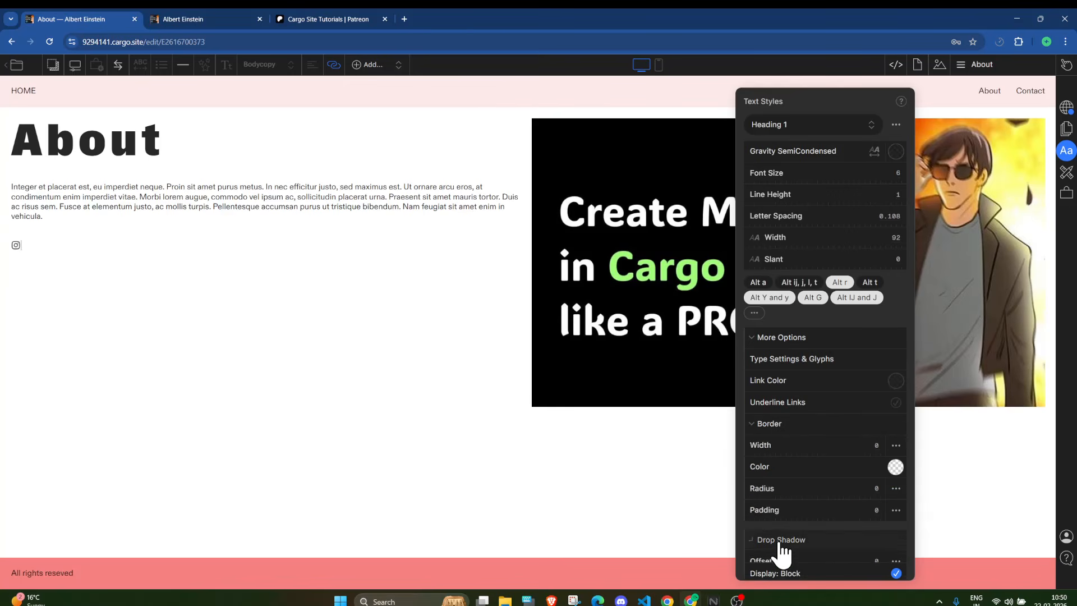
{"action": "left_click", "coordinate": [763, 338]}
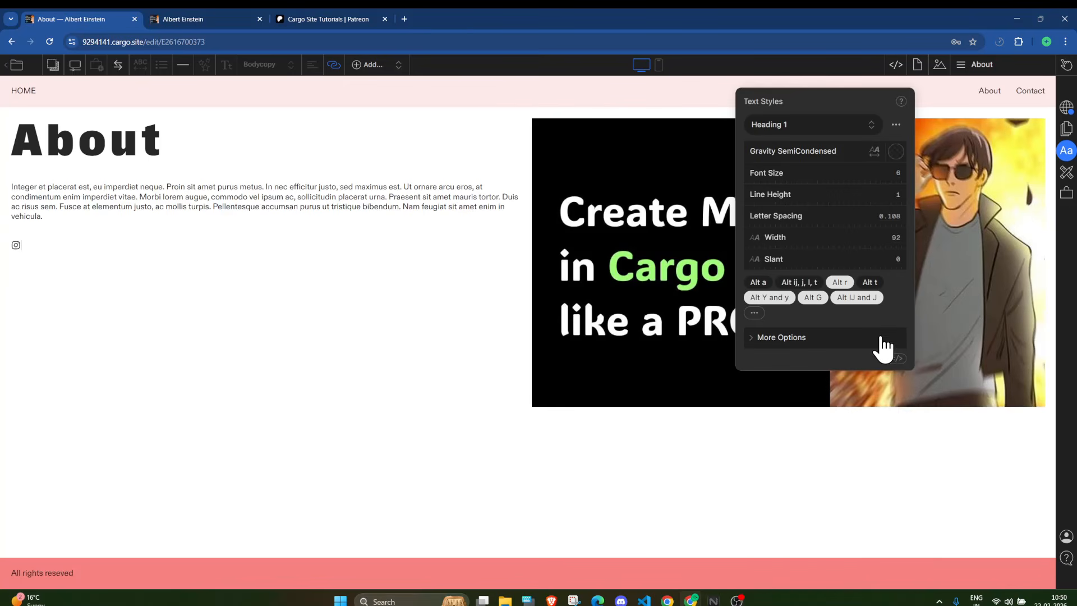
Open the Heading 1 style's CSS and insert an empty line at the start of the h1 rule.
{"action": "left_click", "coordinate": [897, 359]}
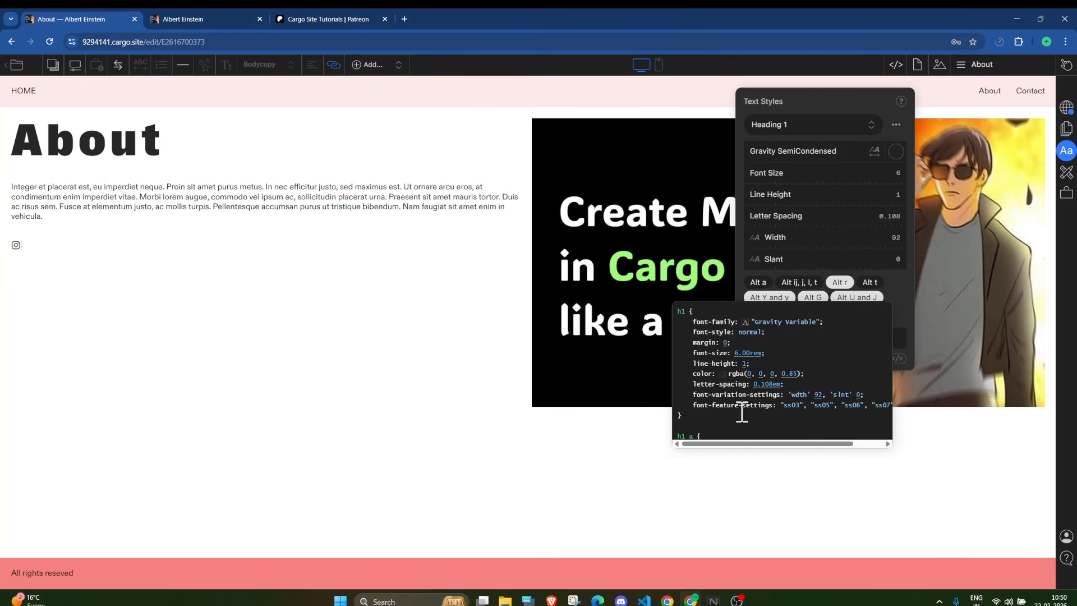
{"action": "scroll", "coordinate": [729, 387], "scroll_direction": "down", "scroll_amount": 3}
{"action": "scroll", "coordinate": [729, 348], "scroll_direction": "up", "scroll_amount": 3}
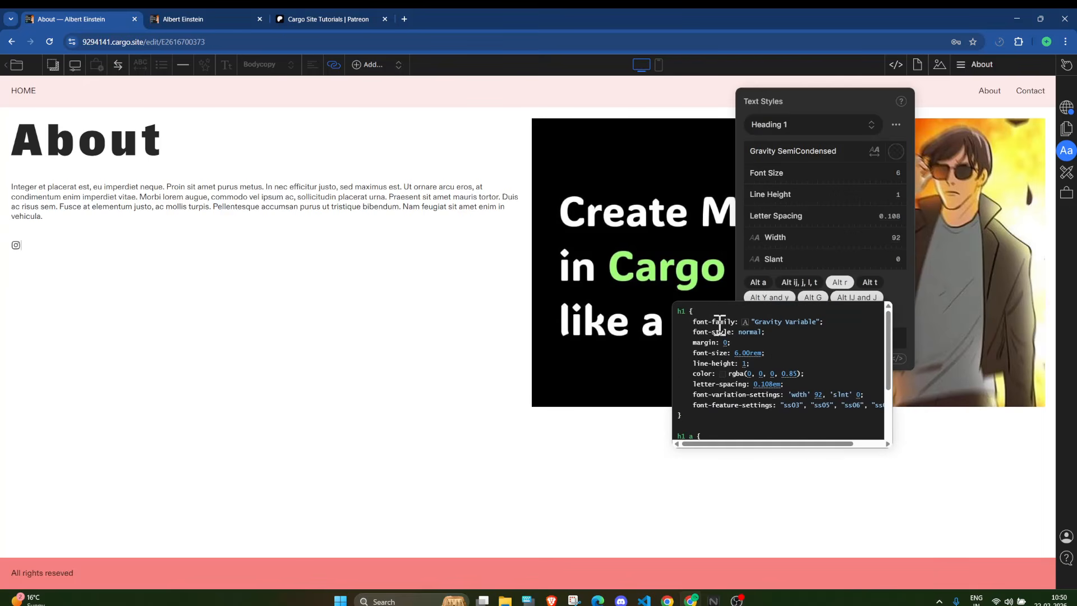
{"action": "left_click", "coordinate": [718, 313]}
{"action": "key", "text": "Return"}
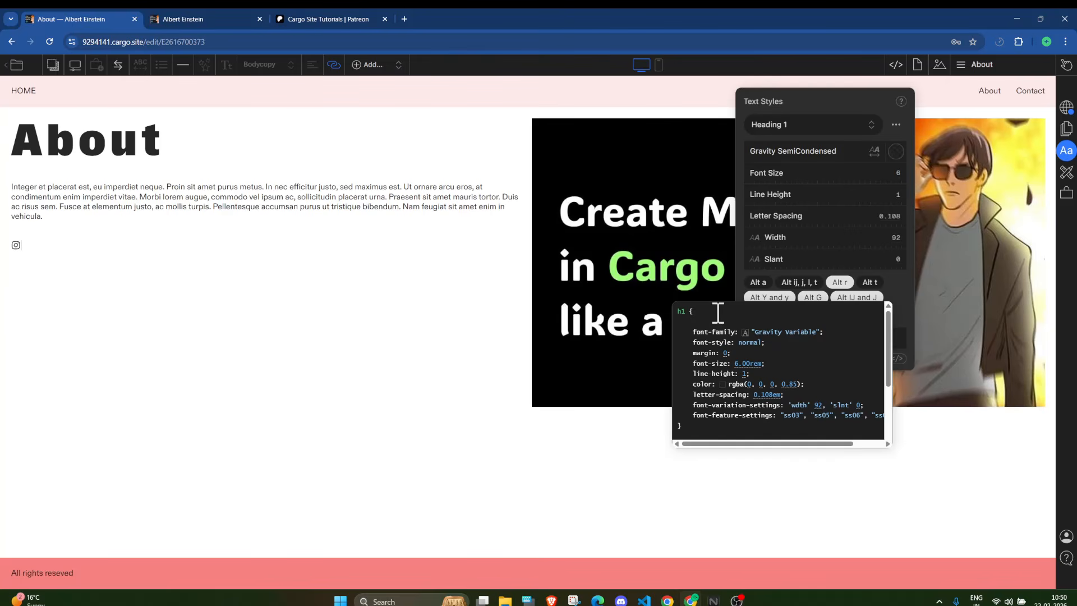
Change the colour value in the h1 CSS rule to red.
{"action": "left_click", "coordinate": [723, 385]}
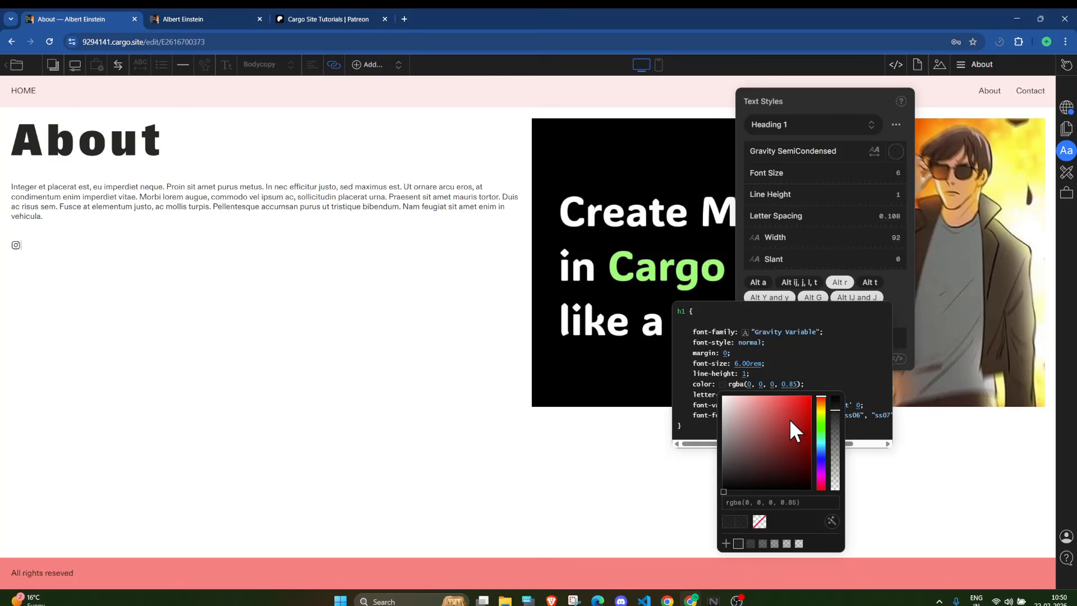
{"action": "left_click", "coordinate": [796, 407]}
{"action": "left_click", "coordinate": [860, 94]}
Set the Heading 1 text colour to light red, rgba(255,120,120,0.85), in the text style settings.
{"action": "left_click", "coordinate": [894, 153]}
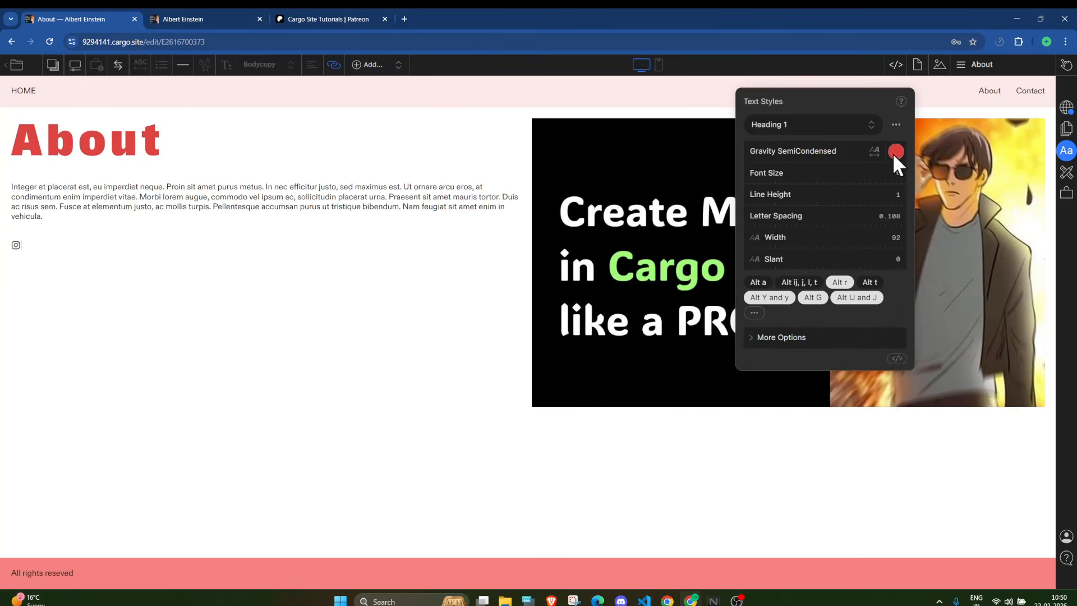
{"action": "left_click", "coordinate": [971, 181]}
{"action": "left_click", "coordinate": [950, 177]}
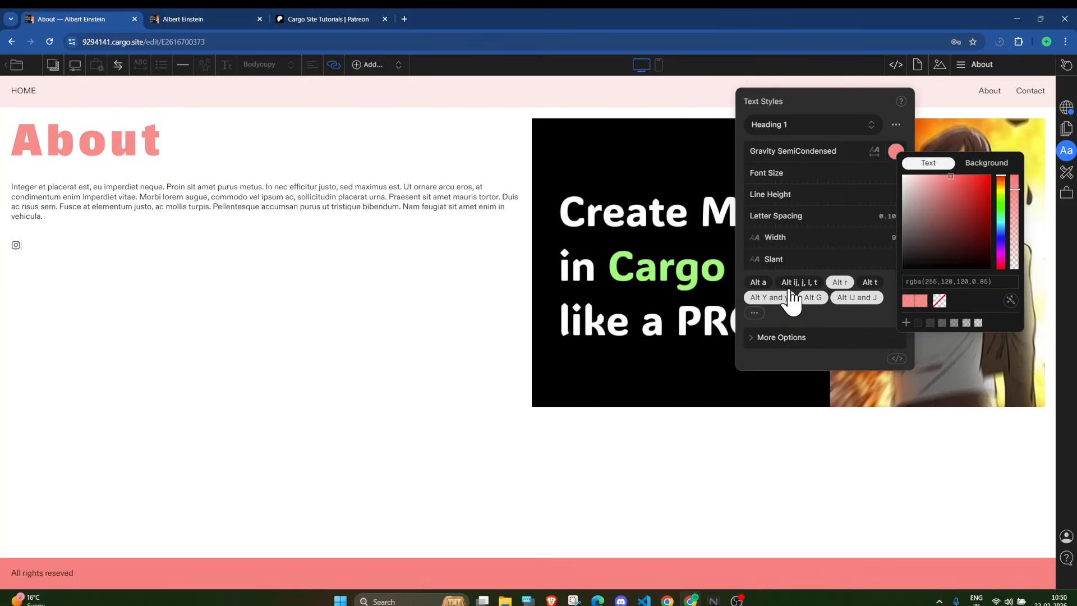
{"action": "left_click", "coordinate": [804, 103]}
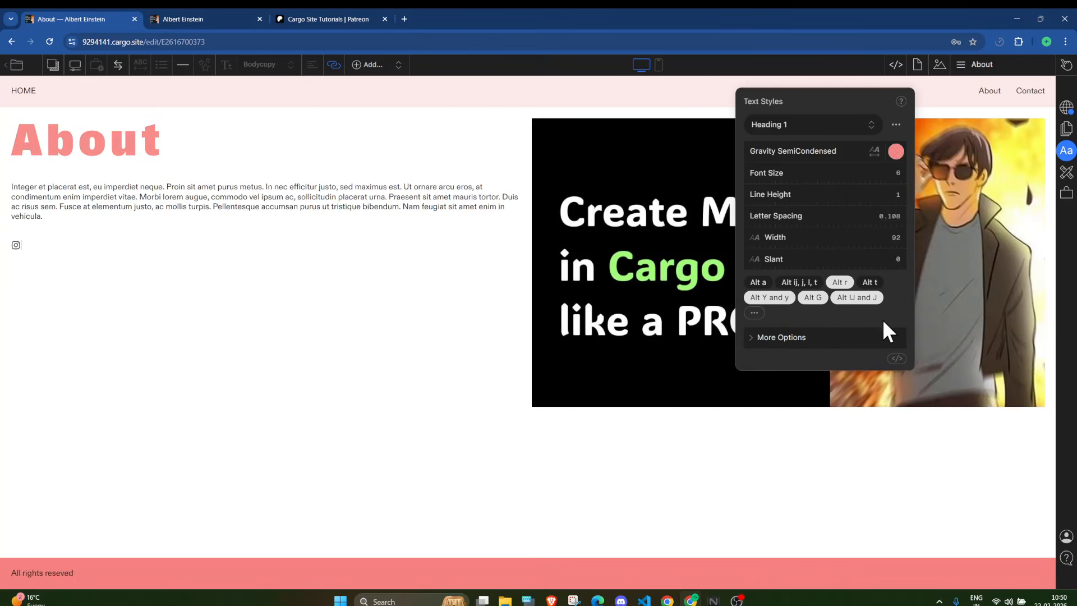
Add text-decoration: underline to the h1 rule in the Heading 1 style's CSS.
{"action": "left_click", "coordinate": [897, 359]}
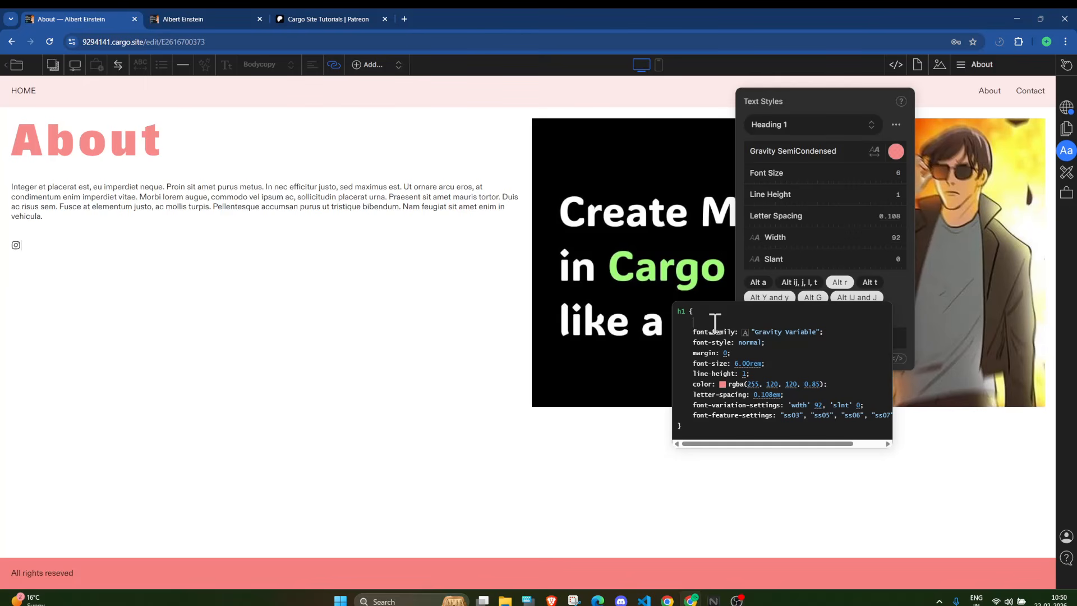
{"action": "type", "text": "tex"}
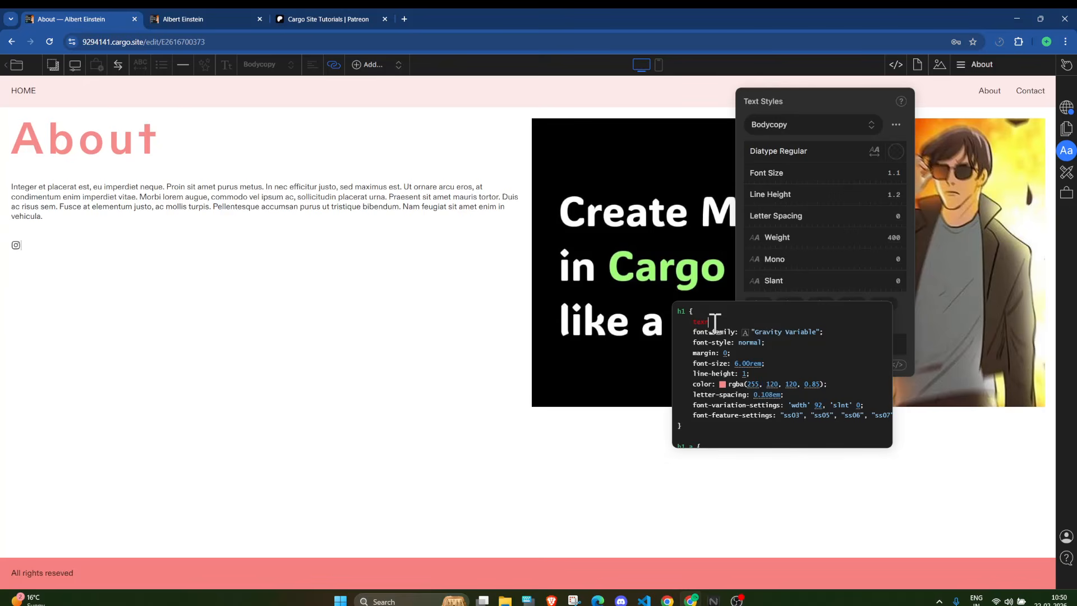
{"action": "type", "text": "t"}
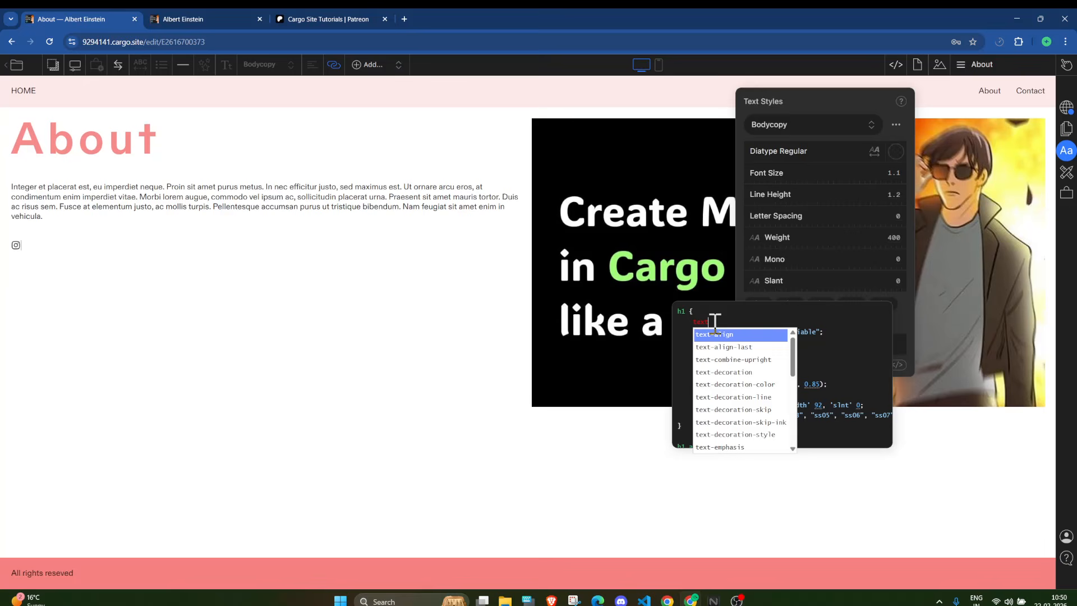
{"action": "key", "text": "Down"}
{"action": "key", "text": "Down"}
{"action": "key", "text": "Down"}
{"action": "key", "text": "Return"}
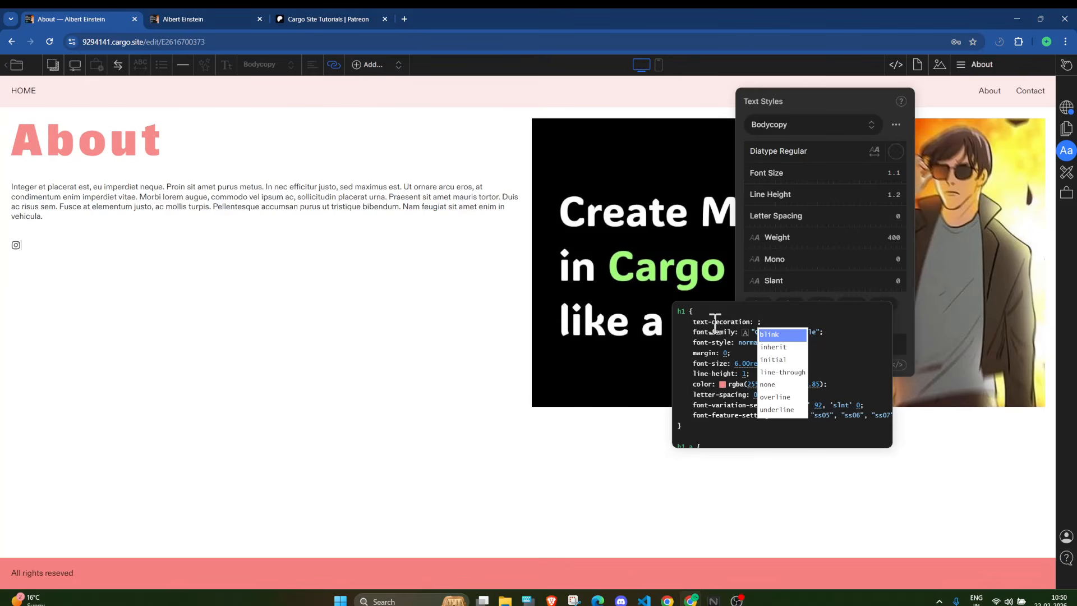
{"action": "type", "text": "und"}
{"action": "key", "text": "Return"}
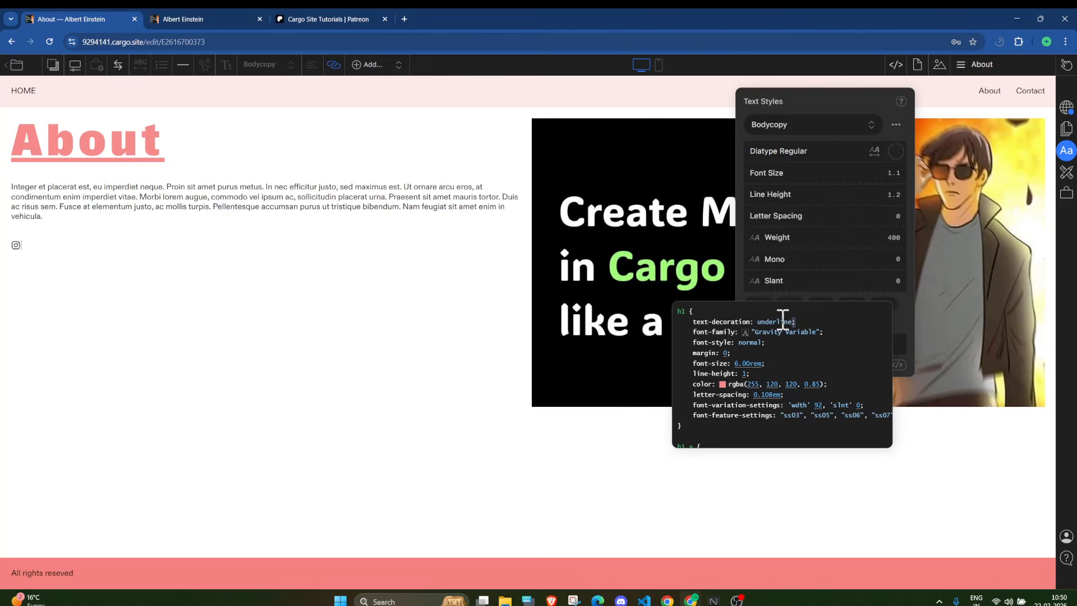
Remove the text-decoration: underline declaration from the h1 rule and close the style's CSS editor.
{"action": "left_click_drag", "start_coordinate": [795, 321], "coordinate": [683, 321]}
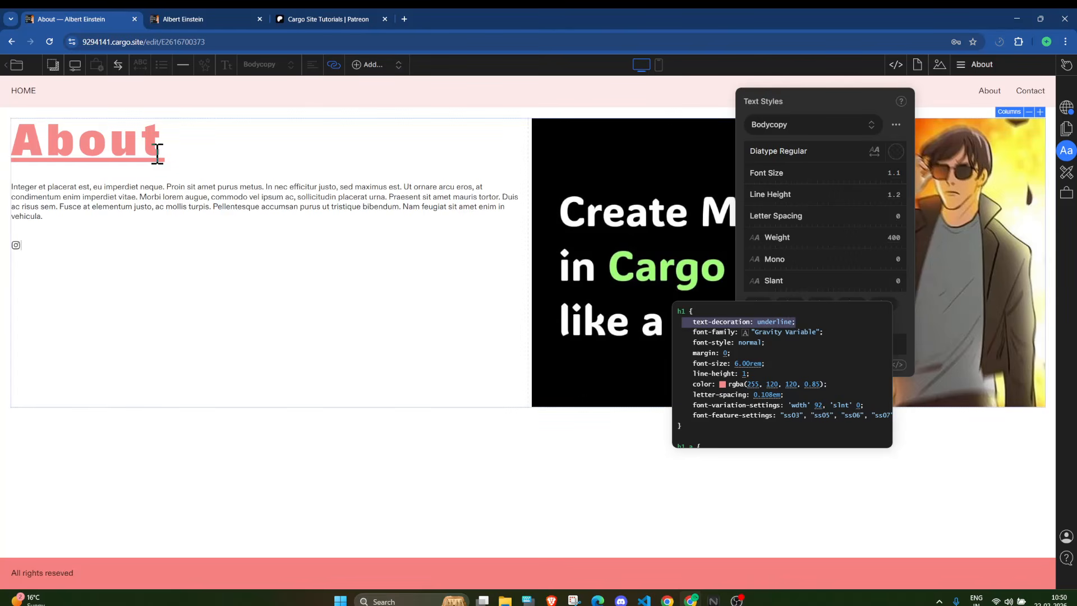
{"action": "key", "text": "BackSpace"}
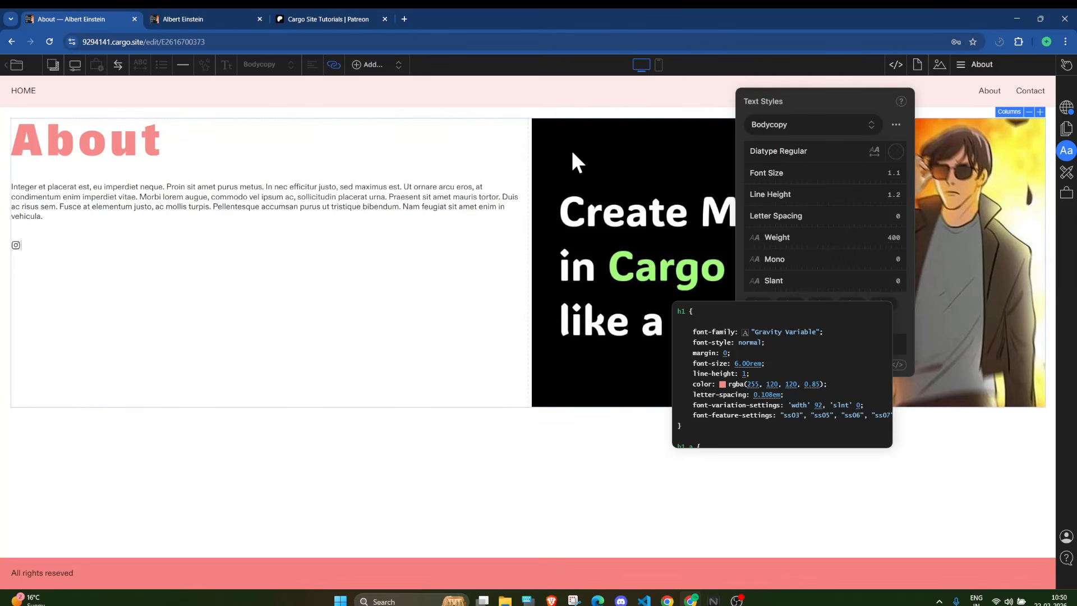
{"action": "left_click", "coordinate": [838, 102]}
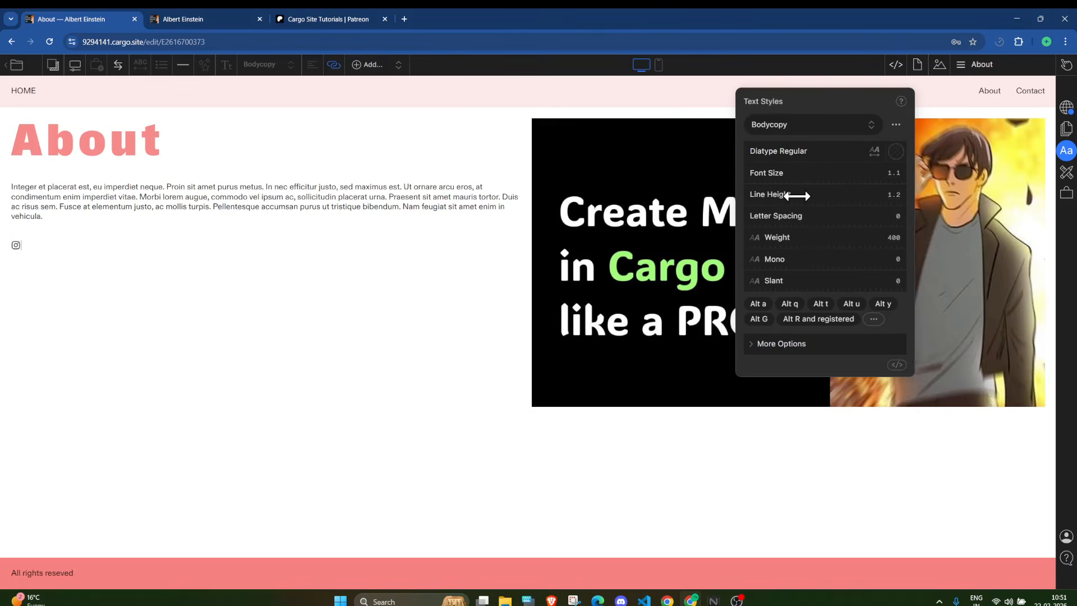
Set the Bodycopy text style's font size to 1.6 and its weight to 768.
{"action": "left_click", "coordinate": [786, 119]}
{"action": "left_click", "coordinate": [752, 123]}
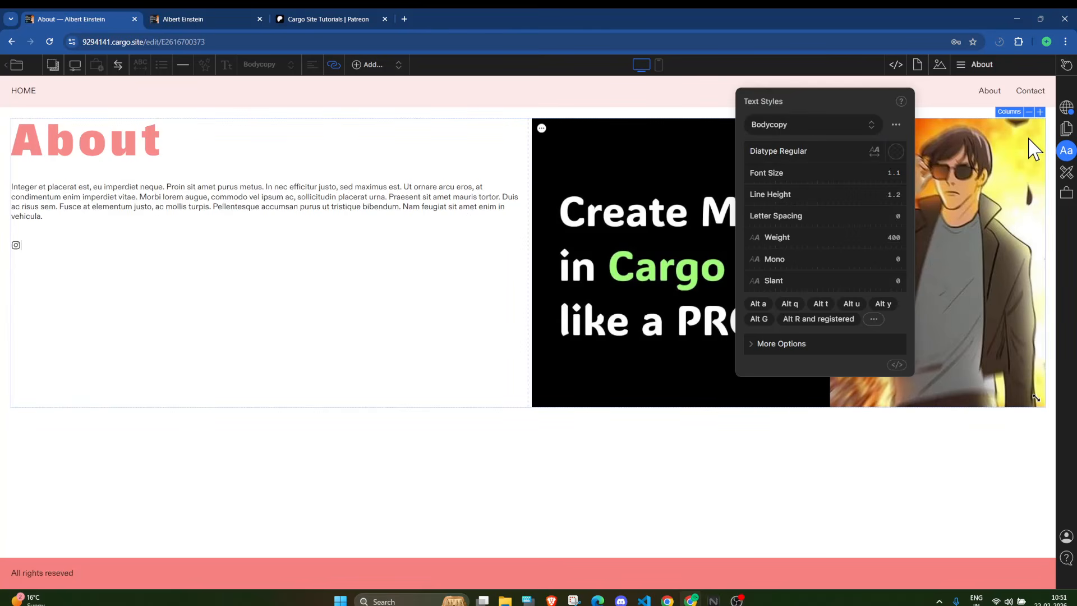
{"action": "left_click", "coordinate": [773, 128]}
{"action": "left_click", "coordinate": [773, 128]}
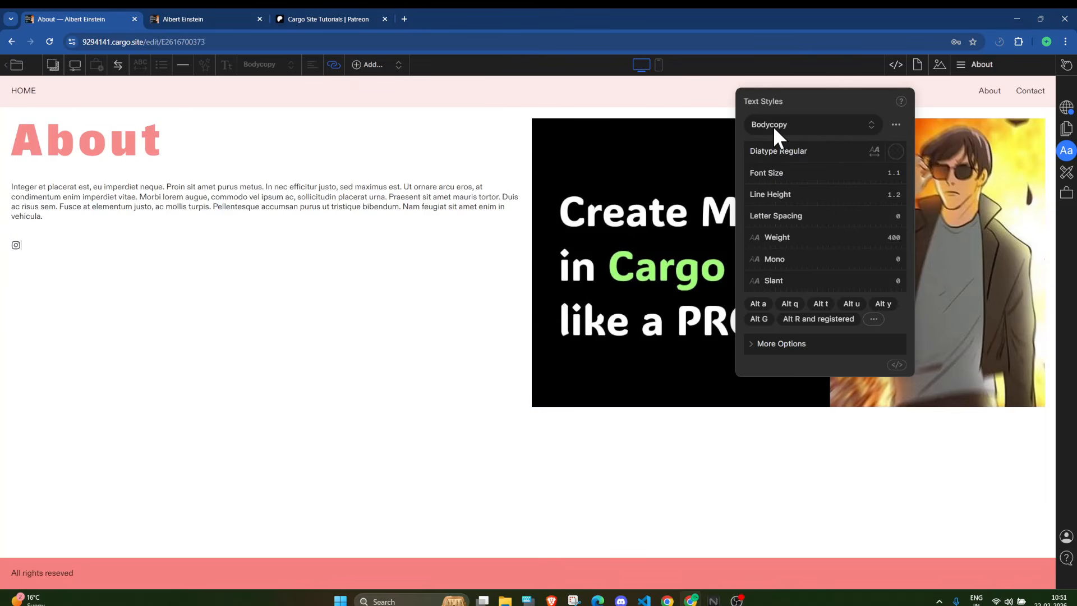
{"action": "mouse_move", "coordinate": [754, 172]}
{"action": "left_mouse_down"}
{"action": "mouse_move", "coordinate": [765, 172]}
{"action": "mouse_move", "coordinate": [755, 171]}
{"action": "left_mouse_up"}
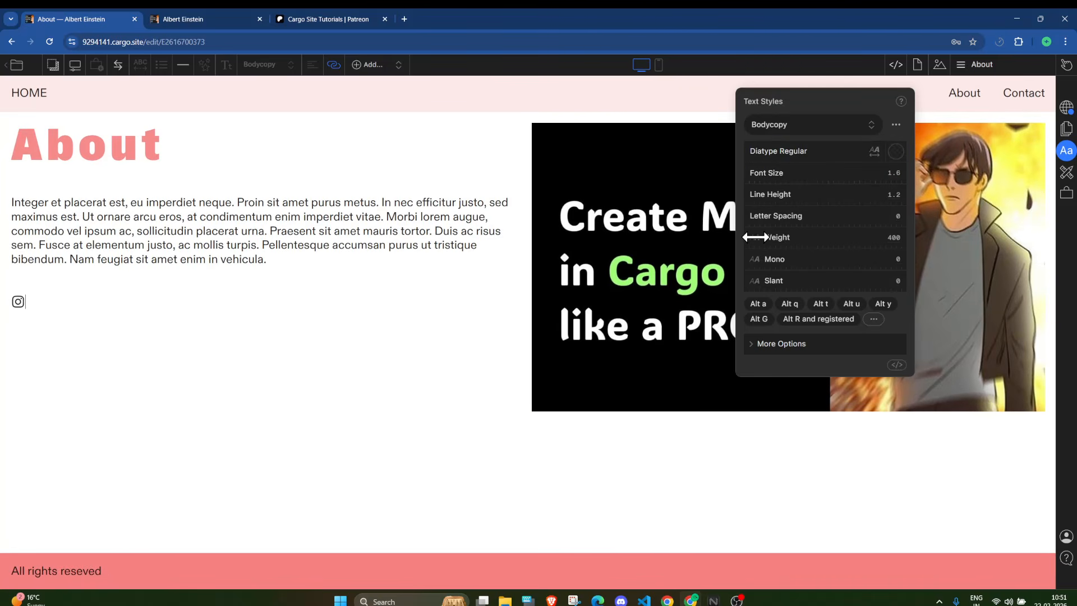
{"action": "left_click_drag", "start_coordinate": [769, 237], "coordinate": [894, 238]}
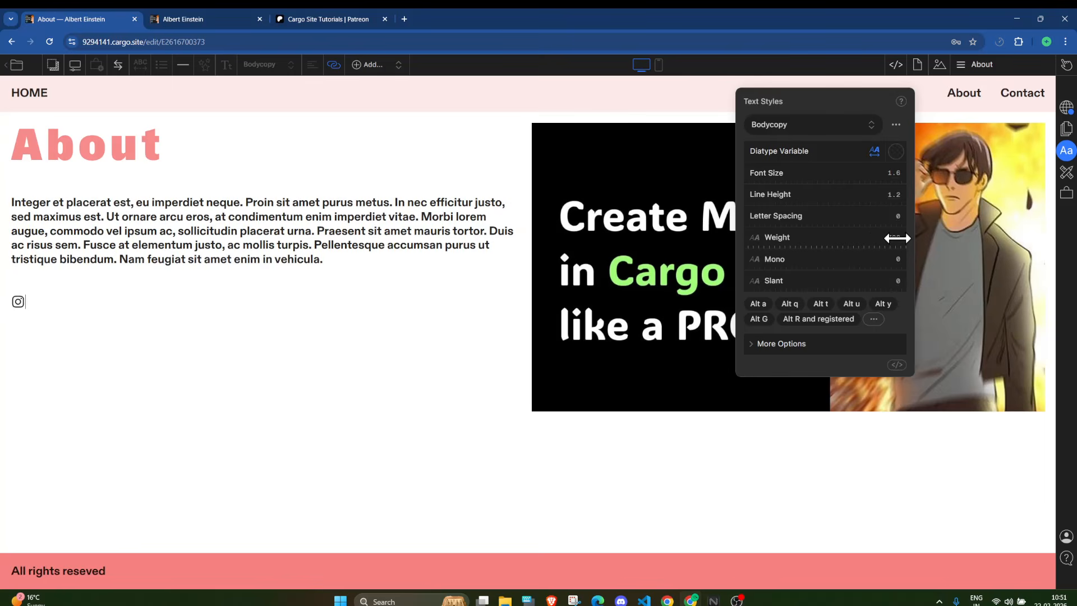
Set the Bodycopy text style's line height to 1.50.
{"action": "left_click", "coordinate": [771, 347]}
{"action": "left_click", "coordinate": [783, 344]}
{"action": "mouse_move", "coordinate": [780, 198]}
{"action": "left_mouse_down"}
{"action": "mouse_move", "coordinate": [752, 197]}
{"action": "mouse_move", "coordinate": [750, 207]}
{"action": "mouse_move", "coordinate": [764, 208]}
{"action": "left_mouse_up"}
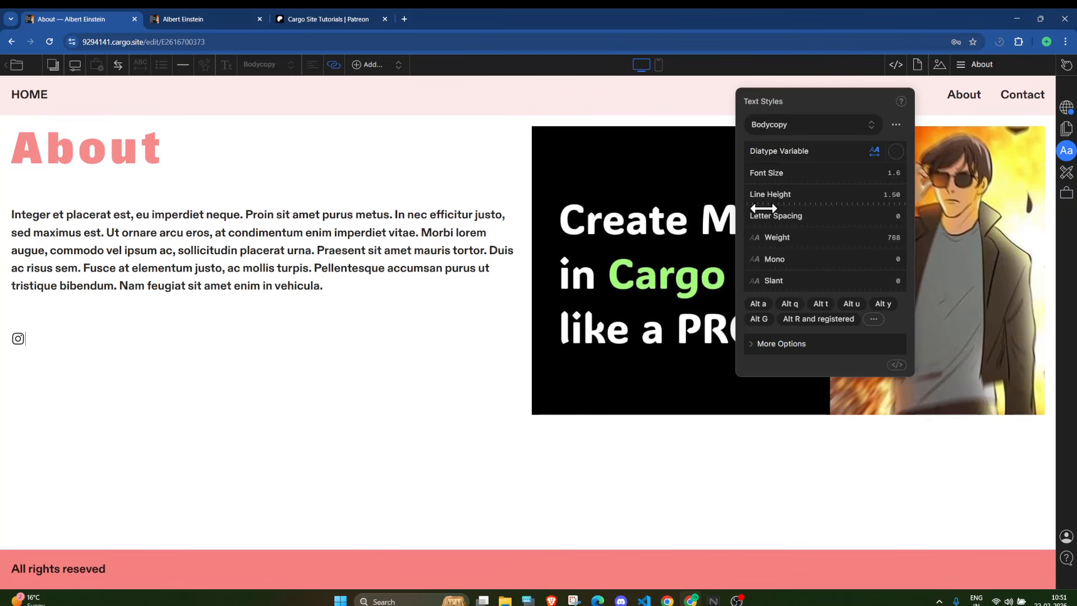
Leave the text style settings and publish the site changes.
{"action": "left_click", "coordinate": [317, 303]}
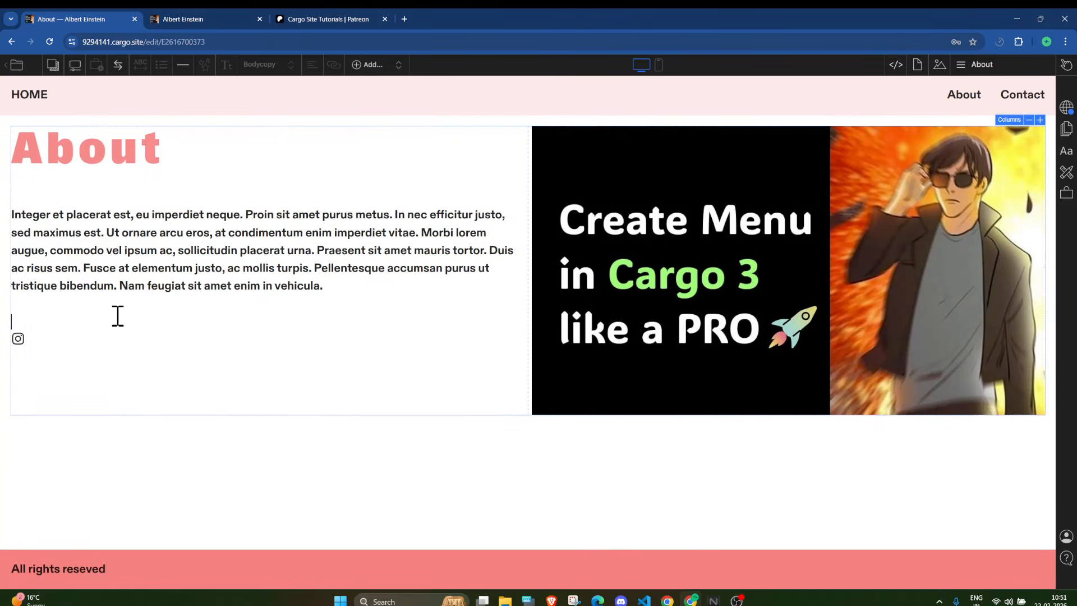
{"action": "left_click", "coordinate": [1066, 107]}
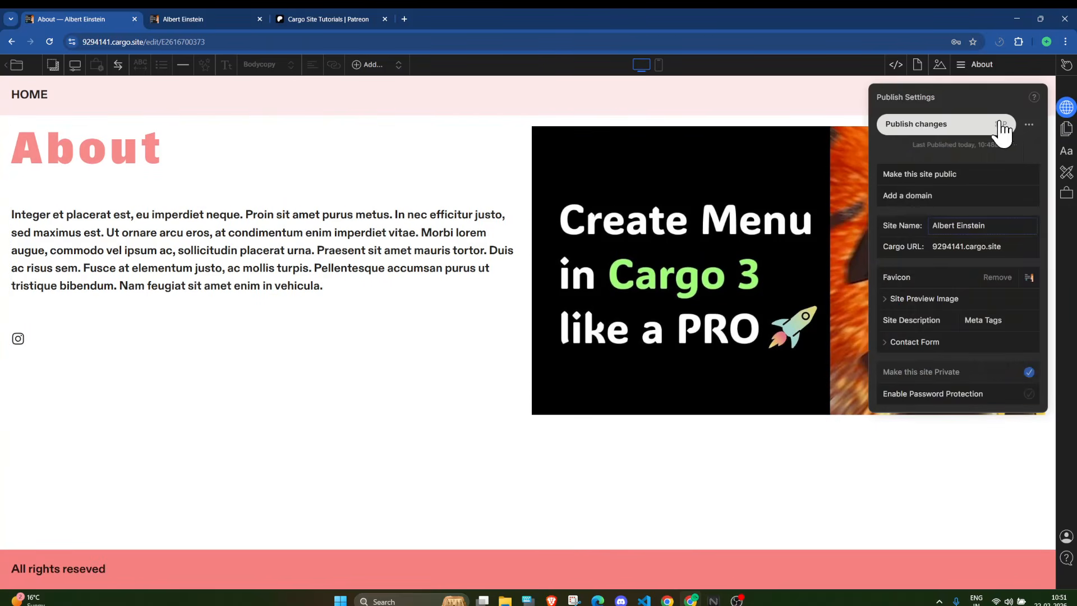
{"action": "left_click", "coordinate": [961, 125]}
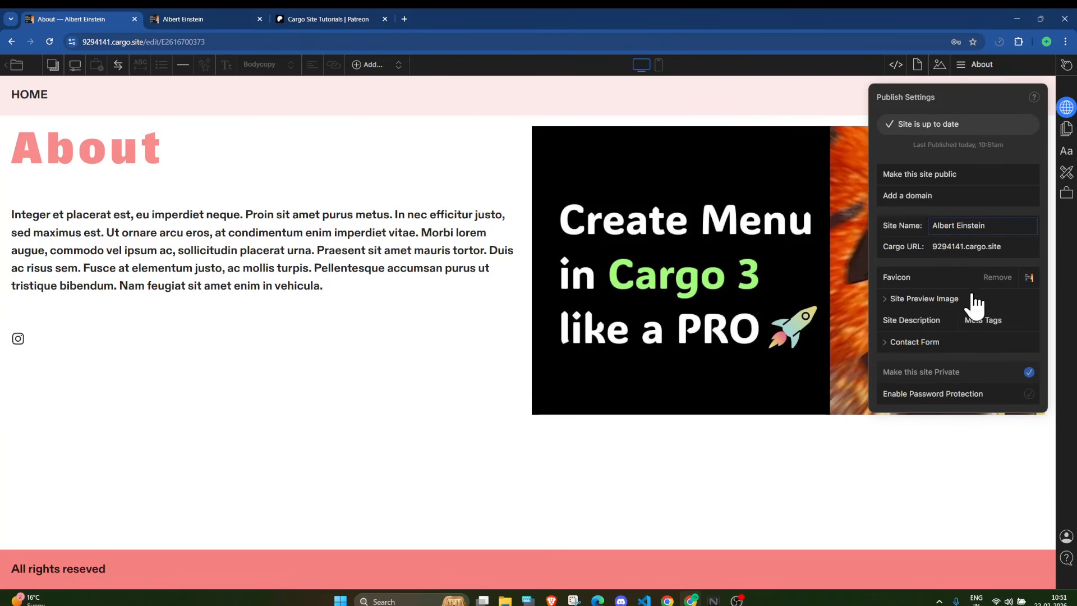
Enable Commerce for the site and create a new product.
{"action": "left_click", "coordinate": [1066, 194]}
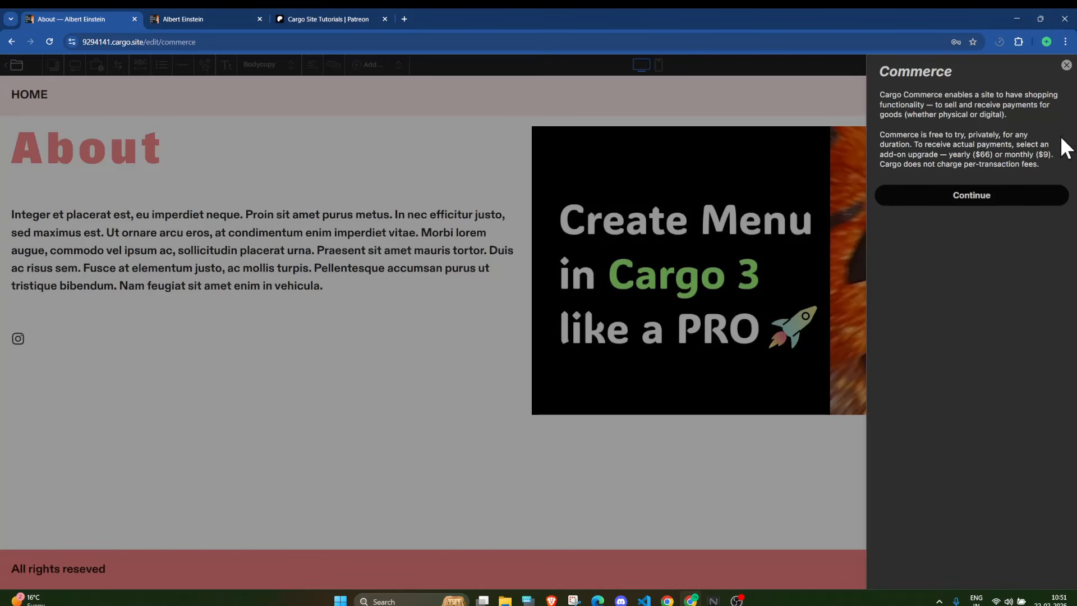
{"action": "left_click", "coordinate": [988, 200]}
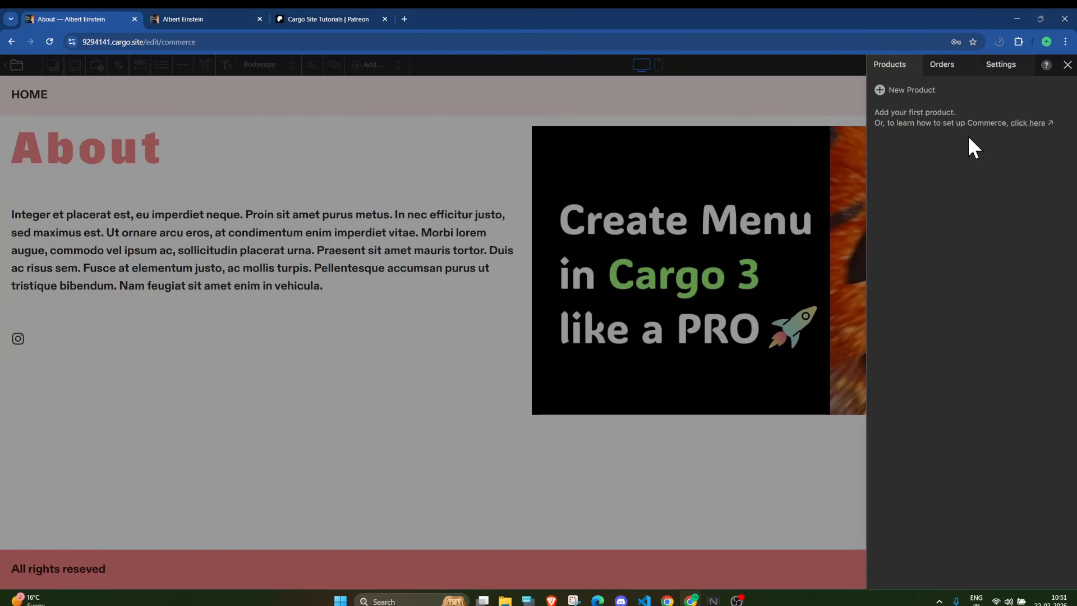
{"action": "left_click", "coordinate": [880, 91]}
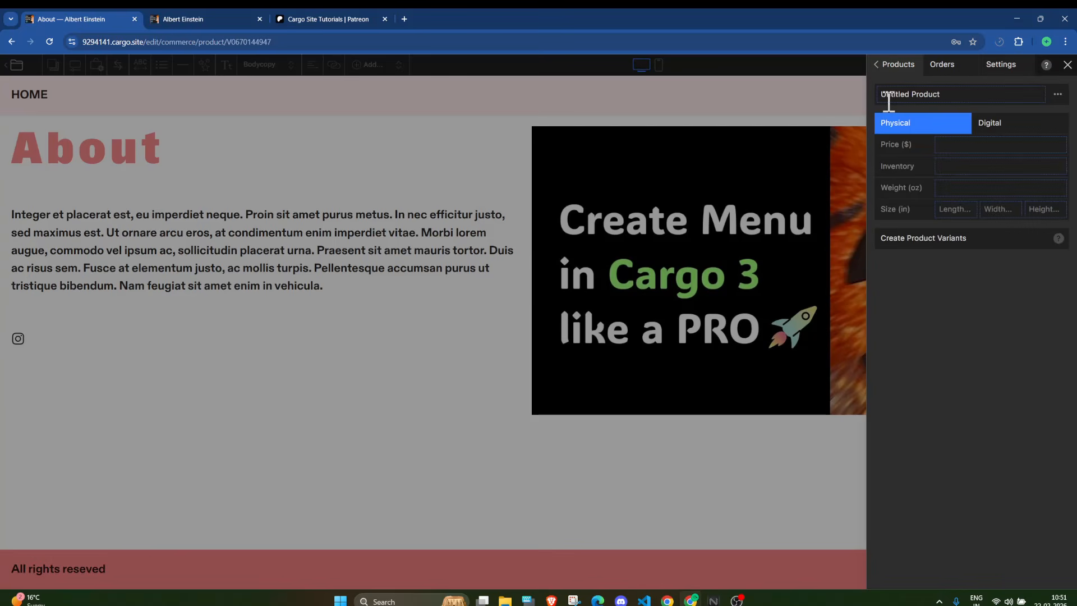
Rename the new physical product to Product, set its price to $100 and inventory to 1, save it and close Commerce.
{"action": "left_click_drag", "start_coordinate": [910, 91], "coordinate": [871, 90]}
{"action": "key", "text": "BackSpace"}
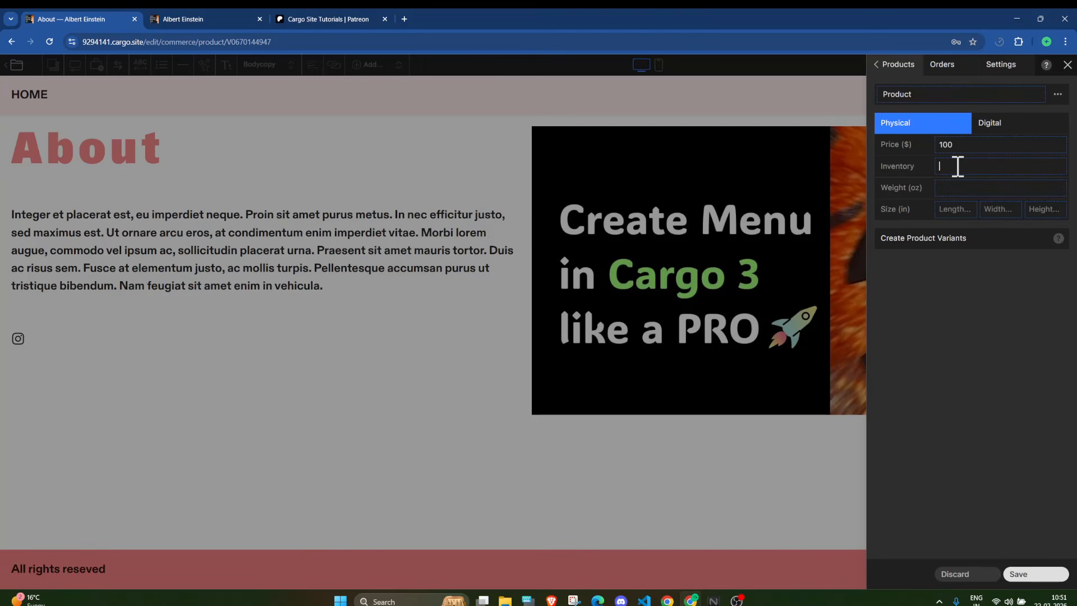
{"action": "left_click", "coordinate": [959, 167]}
{"action": "type", "text": "1"}
{"action": "left_click", "coordinate": [1025, 573]}
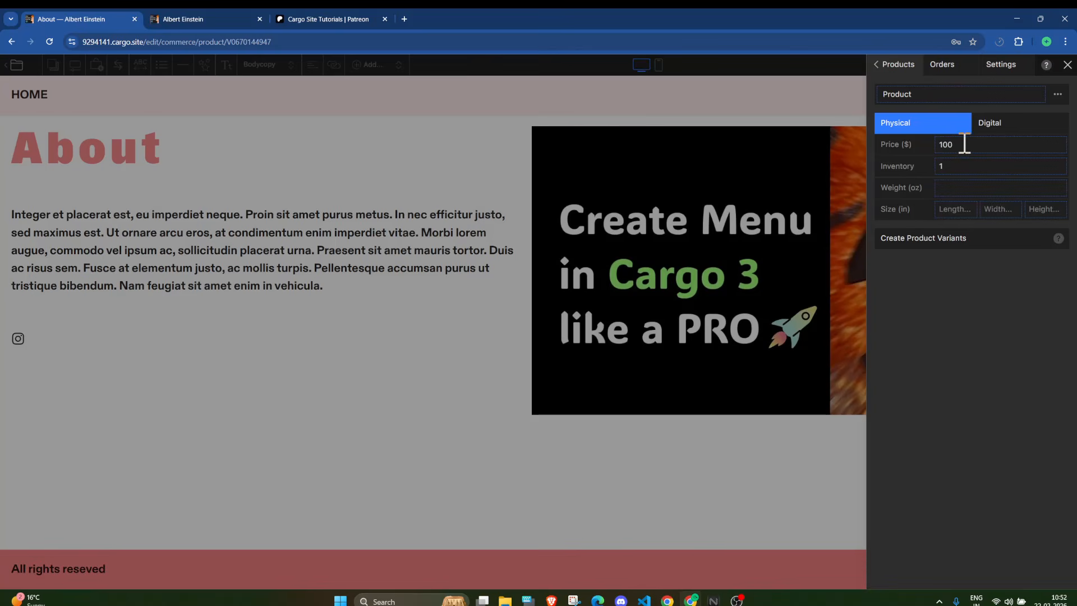
{"action": "left_click", "coordinate": [1068, 65]}
Add two empty lines below the About paragraph and insert the product named Product there.
{"action": "key", "text": "Return"}
{"action": "key", "text": "Return"}
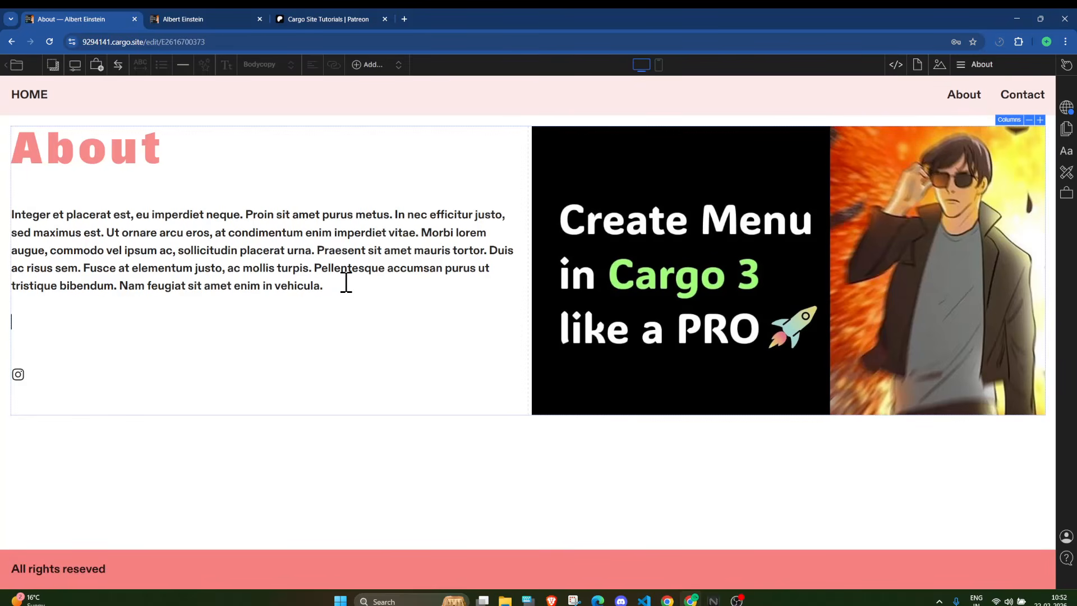
{"action": "left_click", "coordinate": [99, 65]}
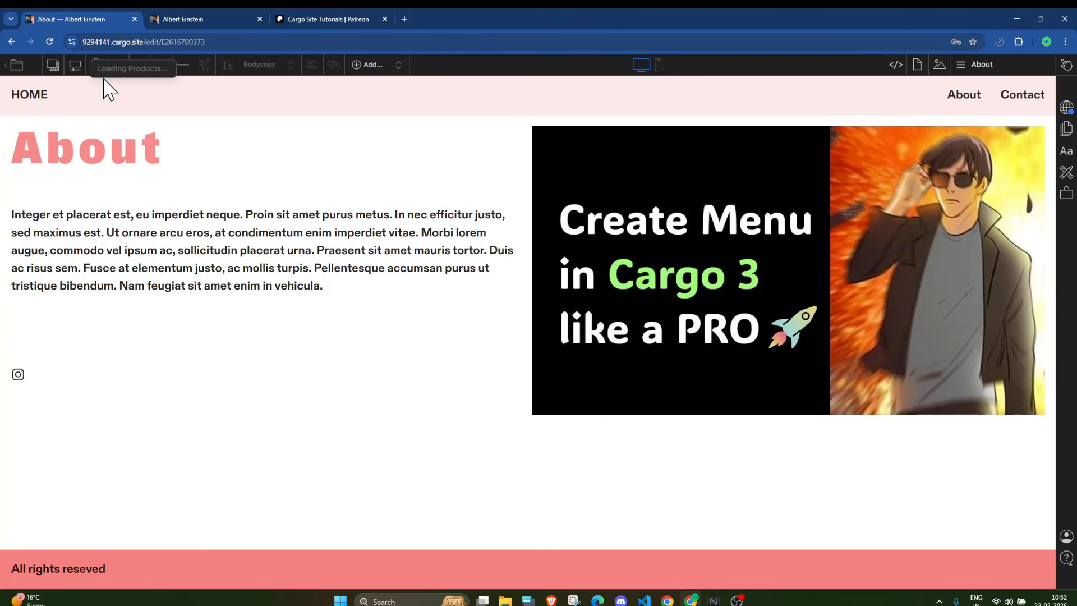
{"action": "left_click", "coordinate": [116, 83]}
{"action": "left_click", "coordinate": [297, 297]}
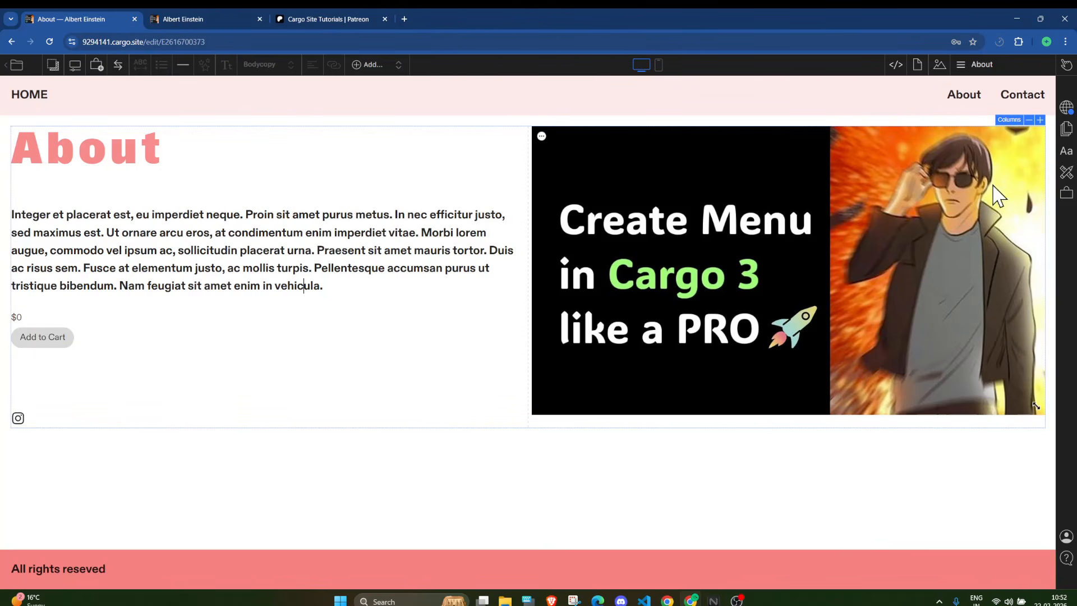
Examine the Commerce settings, including the payment providers and the store information section.
{"action": "left_click", "coordinate": [1066, 193]}
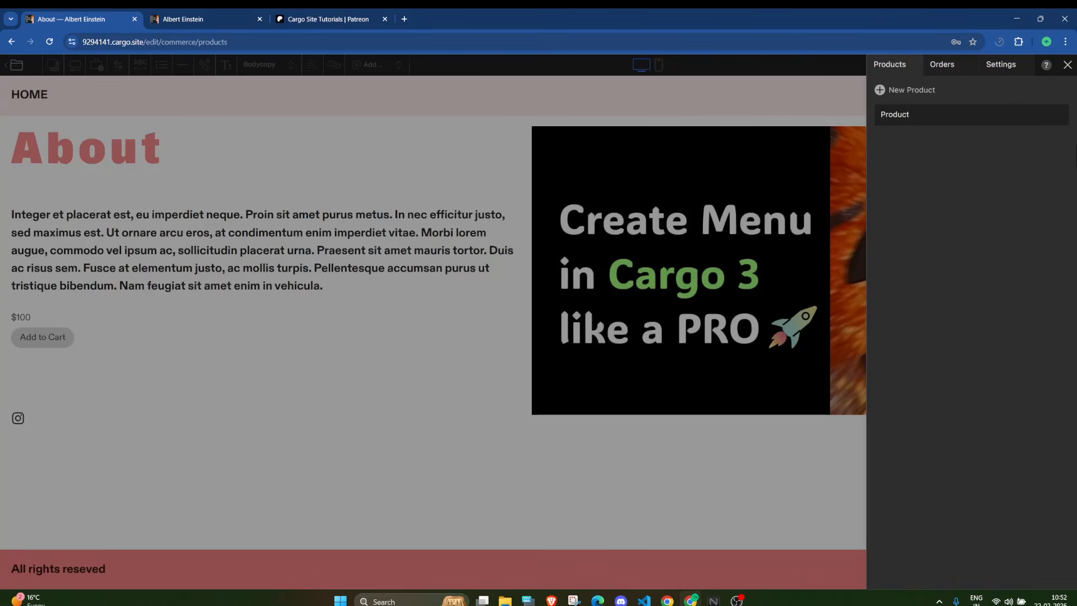
{"action": "left_click", "coordinate": [989, 69]}
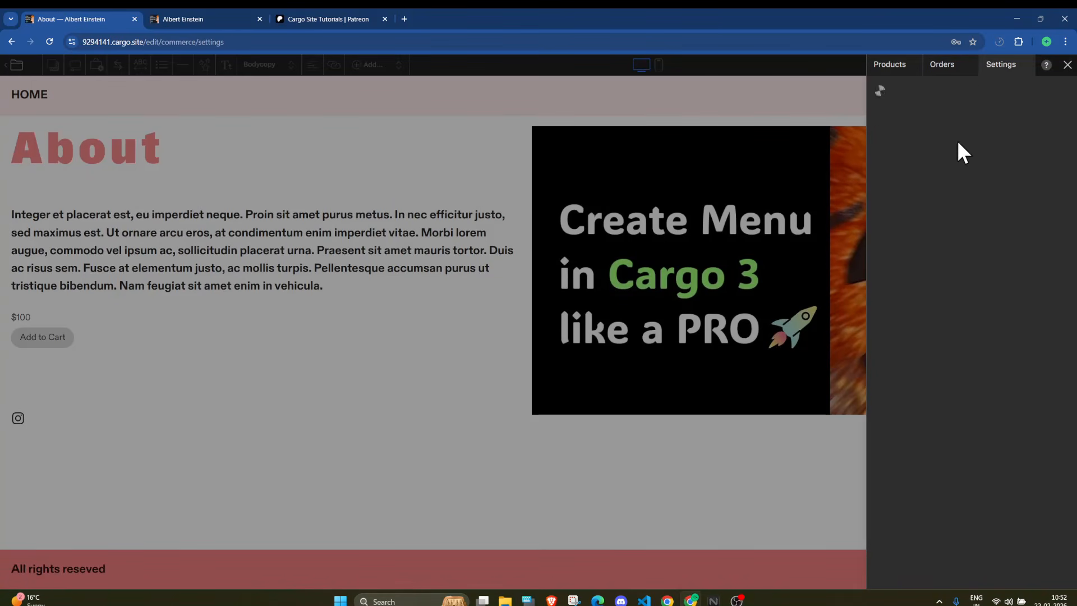
{"action": "left_click", "coordinate": [928, 154]}
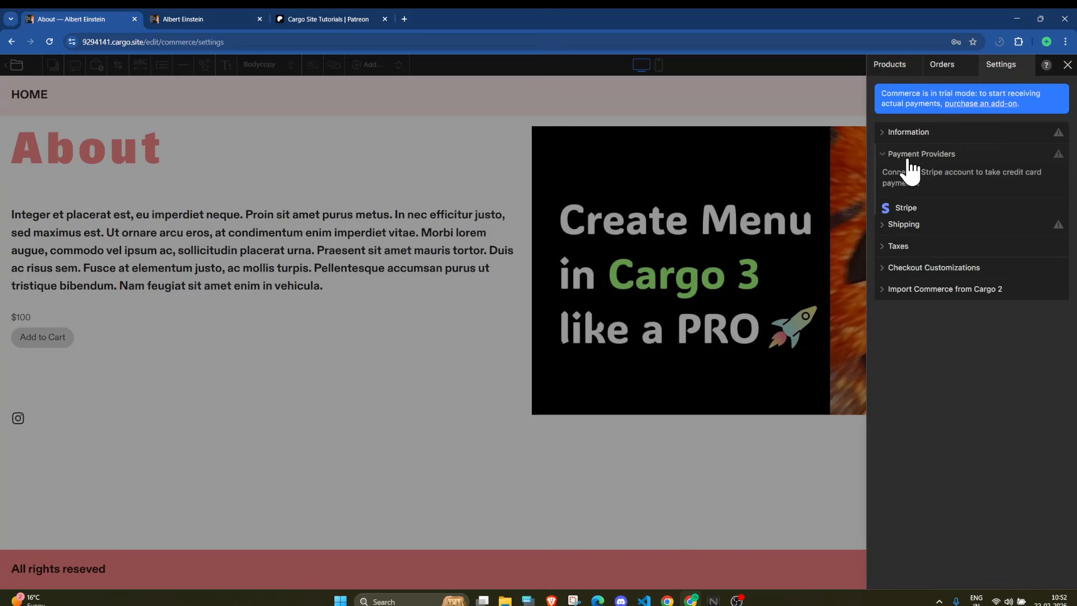
{"action": "left_click", "coordinate": [928, 154]}
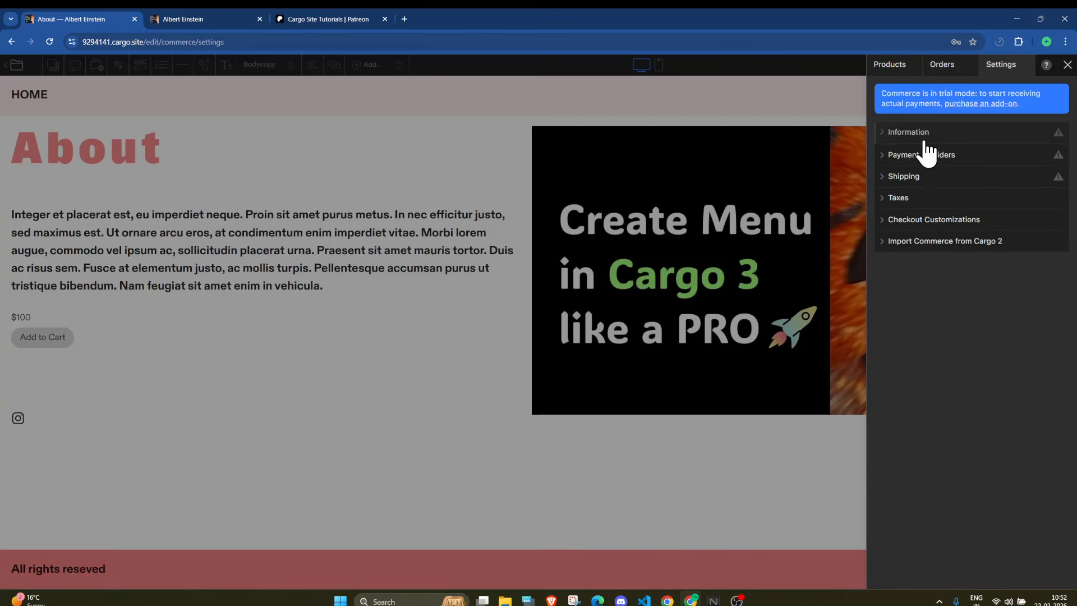
{"action": "left_click", "coordinate": [930, 133]}
{"action": "left_click", "coordinate": [930, 134]}
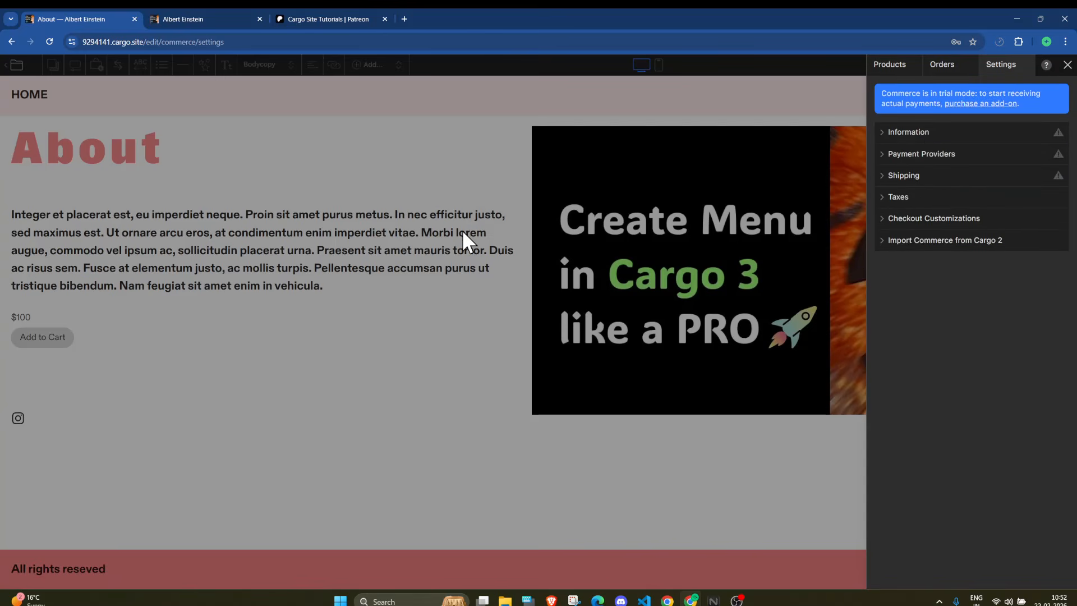
View the Cargo Site Tutorials page on Patreon, return to the Cargo editor and close the Commerce settings.
{"action": "left_click", "coordinate": [322, 16]}
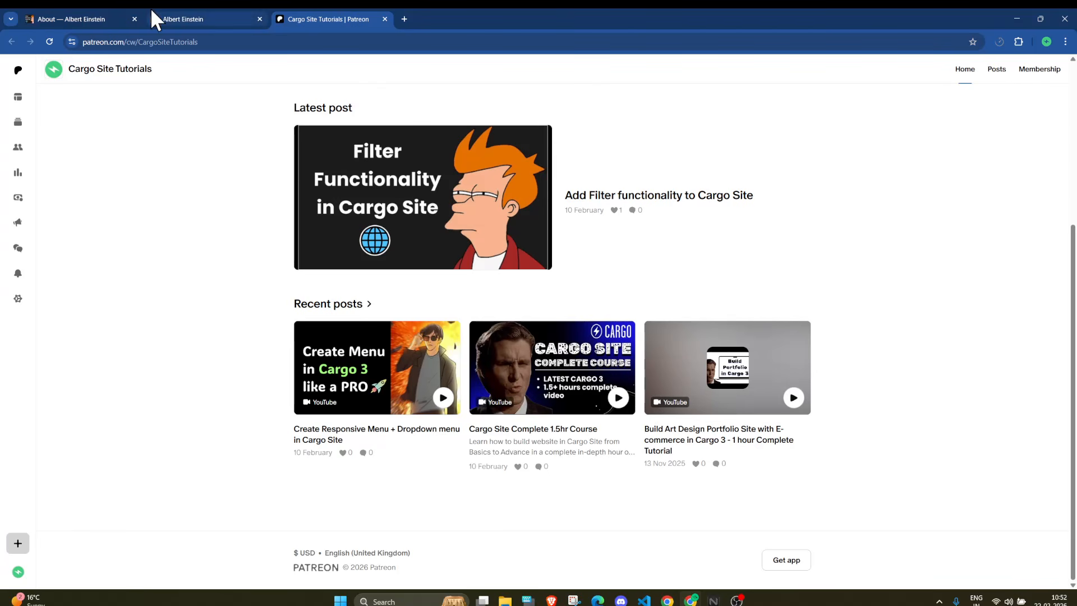
{"action": "left_click", "coordinate": [95, 18]}
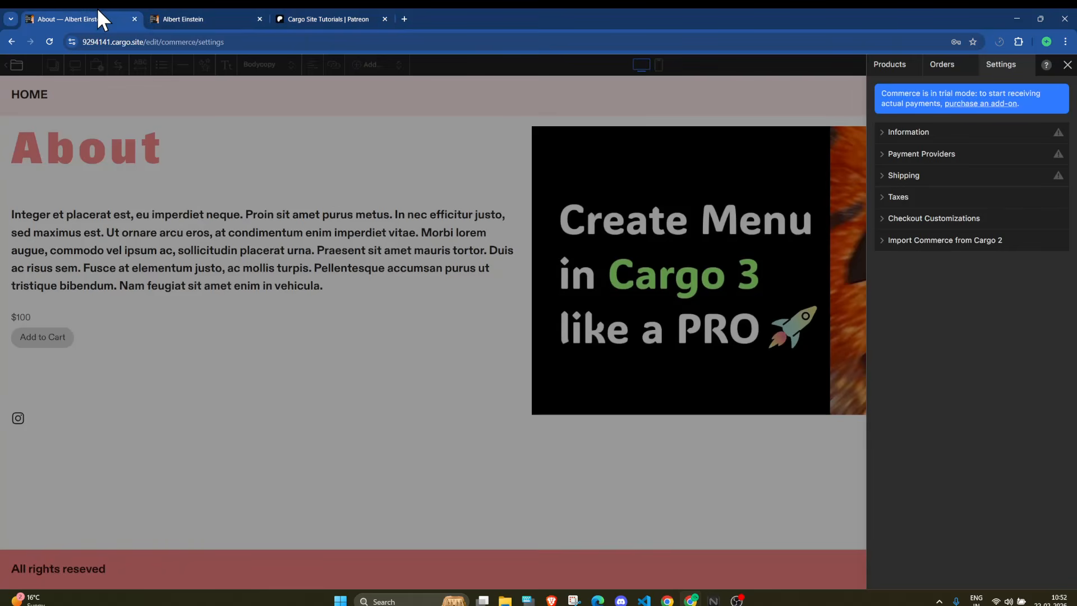
{"action": "left_click", "coordinate": [1068, 65]}
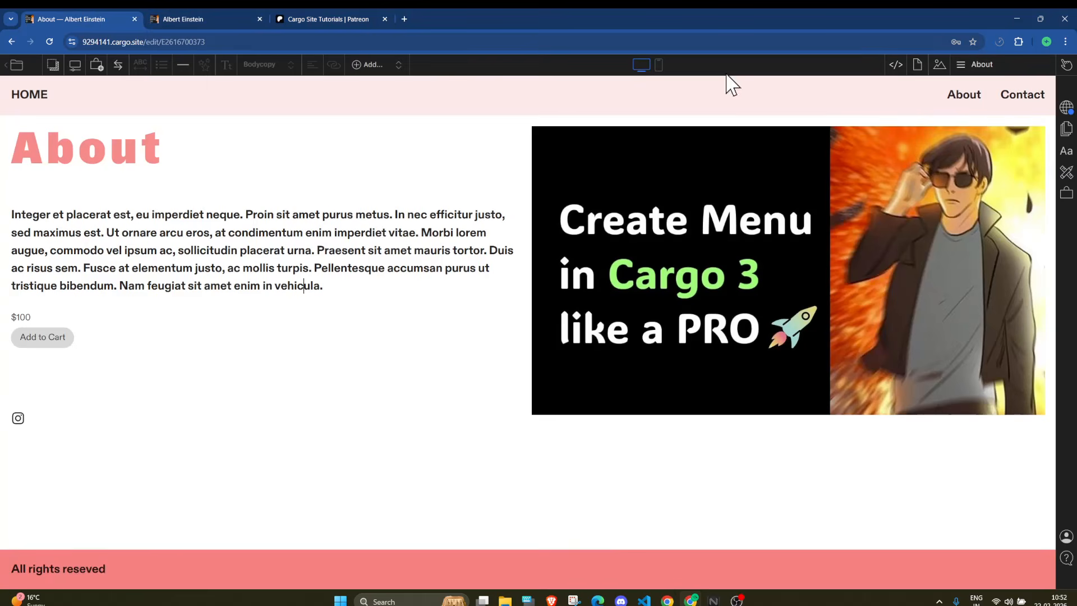